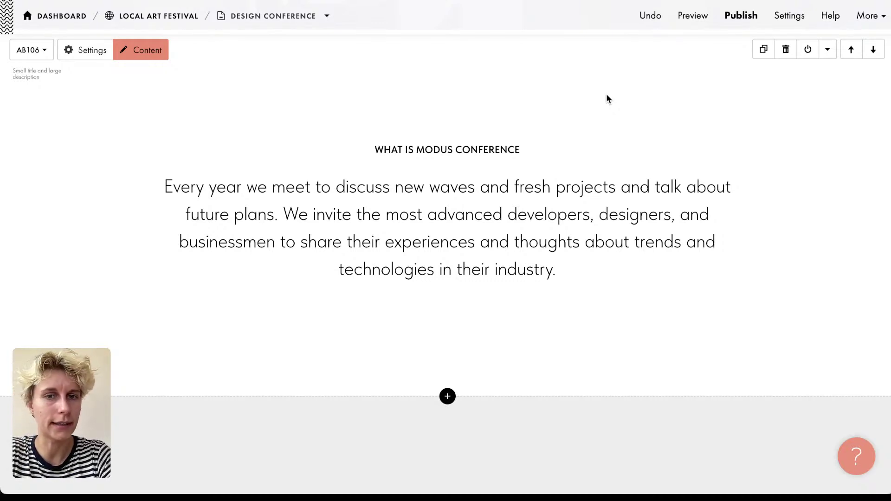
Step: Open the AI text generator for the "What is Modus Conference" block and proceed past its welcome terms to the website description
{"action": "scroll", "coordinate": [607, 95], "scroll_direction": "up", "scroll_amount": 1}
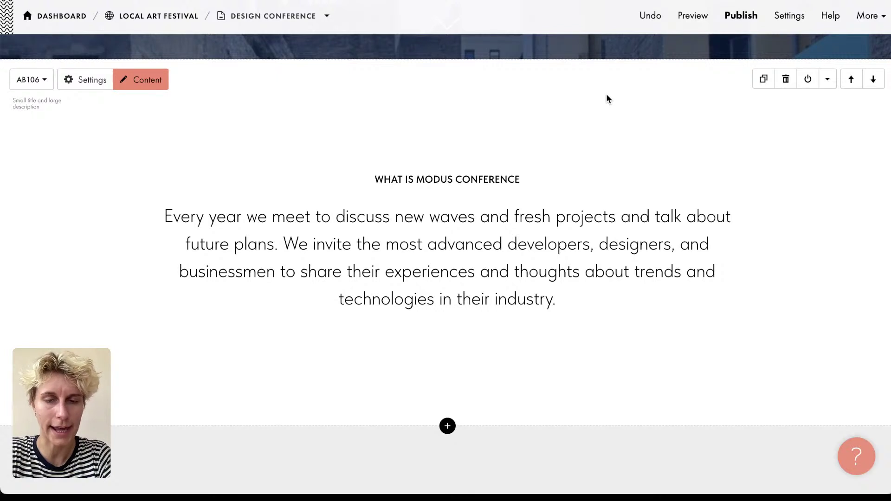
{"action": "scroll", "coordinate": [606, 99], "scroll_direction": "down", "scroll_amount": 1}
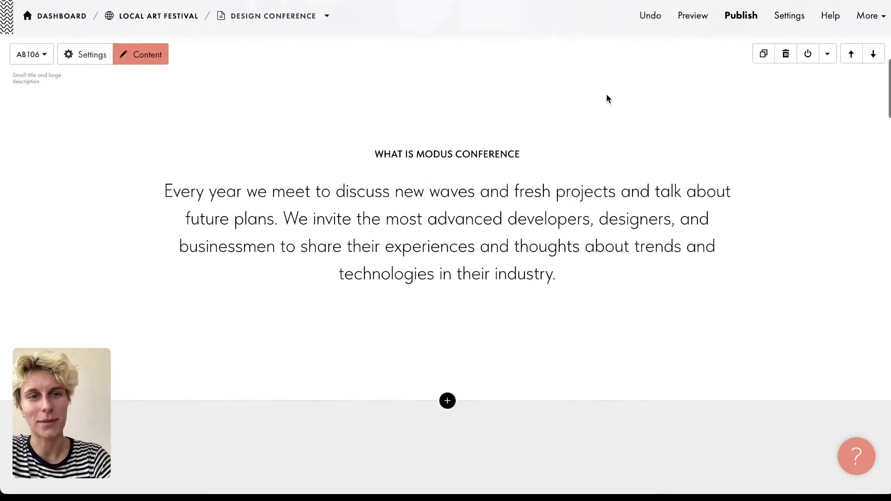
{"action": "scroll", "coordinate": [606, 99], "scroll_direction": "down", "scroll_amount": 1}
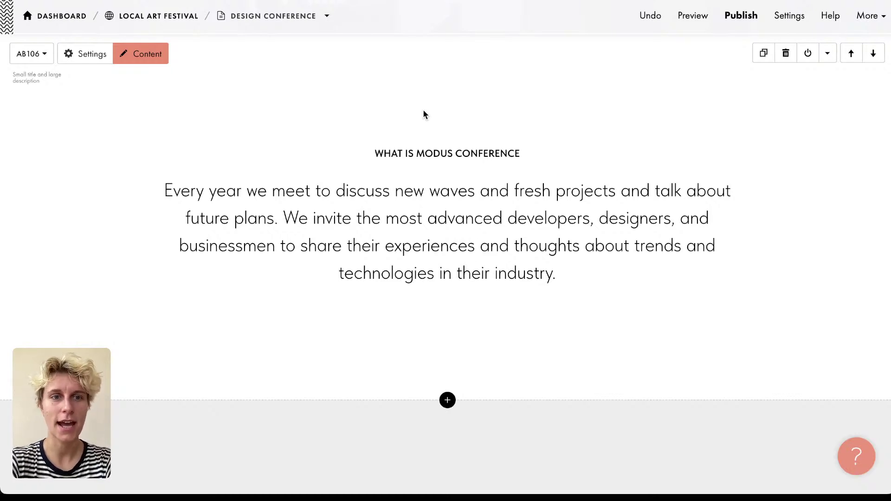
{"action": "left_click", "coordinate": [154, 62]}
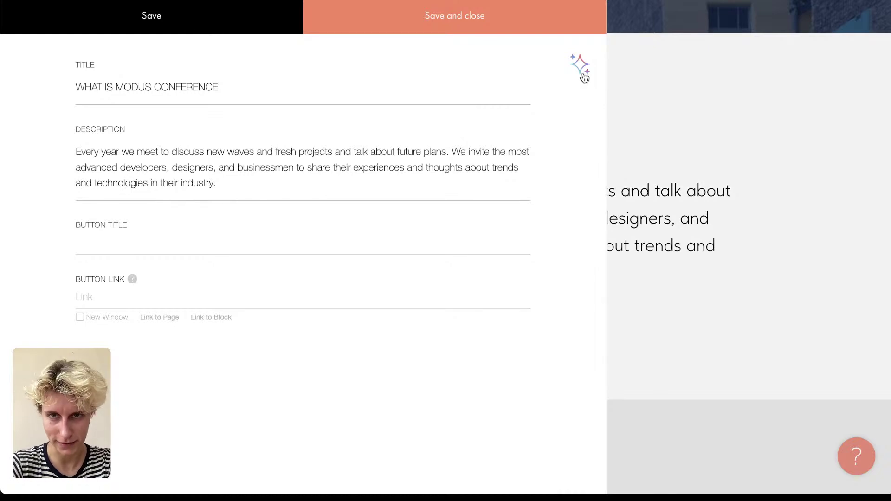
{"action": "left_click", "coordinate": [585, 77]}
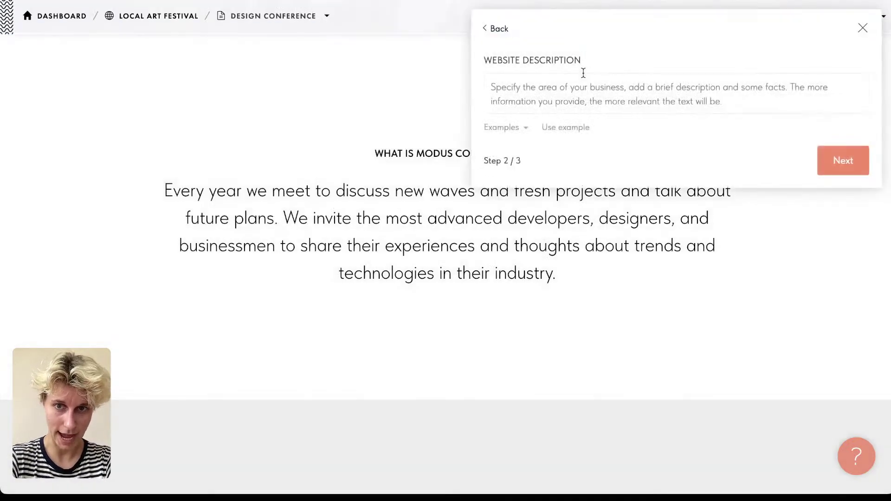
{"action": "left_click", "coordinate": [498, 27]}
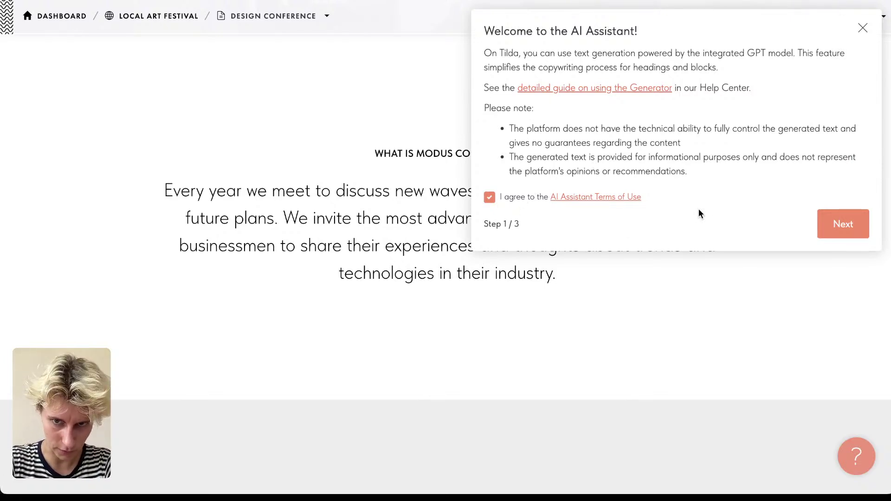
{"action": "left_click", "coordinate": [844, 224]}
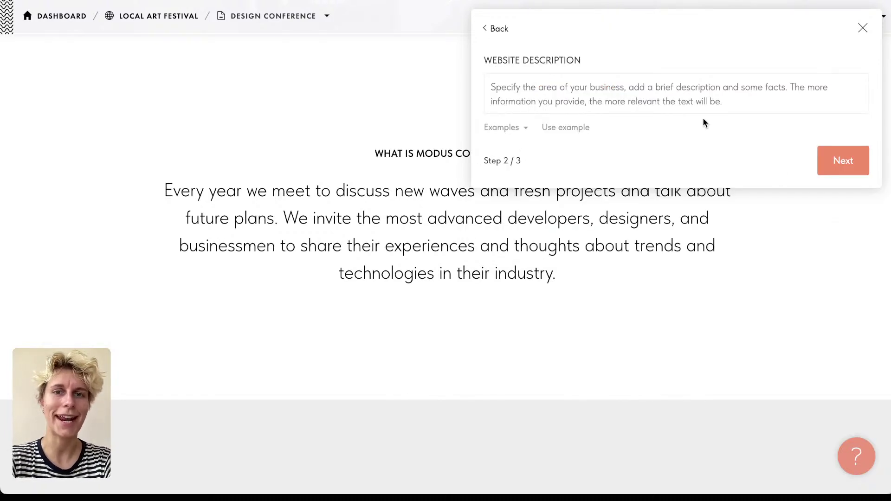
Step: Copy "Local Arts Festival" from the notes into the website description and continue to the prompt stage
{"action": "key", "text": "super+Tab"}
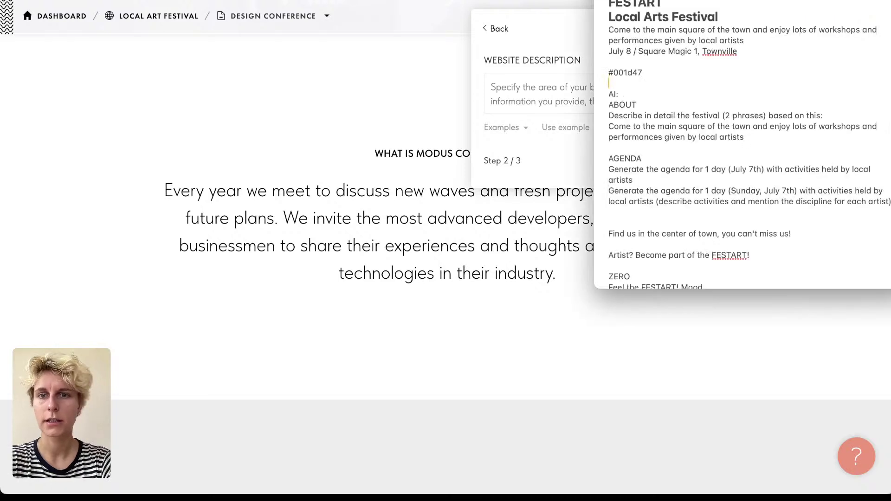
{"action": "triple_click", "coordinate": [663, 17]}
{"action": "key", "text": "super+c"}
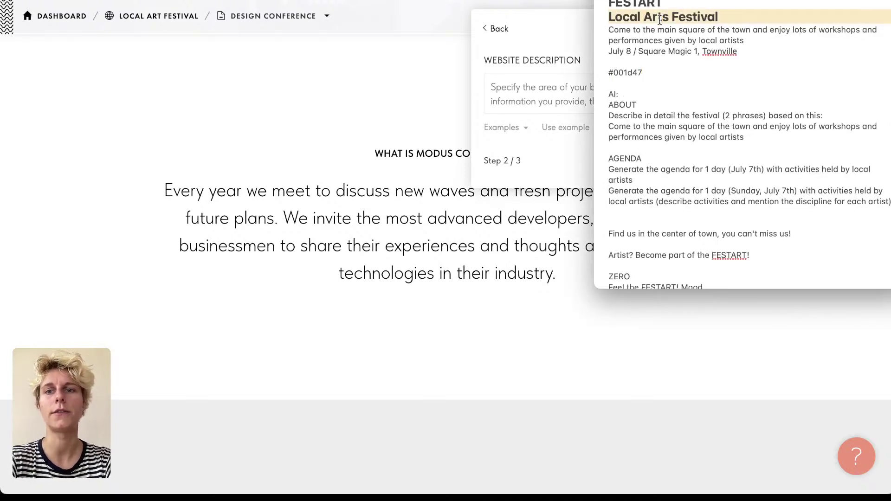
{"action": "left_click", "coordinate": [548, 91]}
{"action": "key", "text": "super+v"}
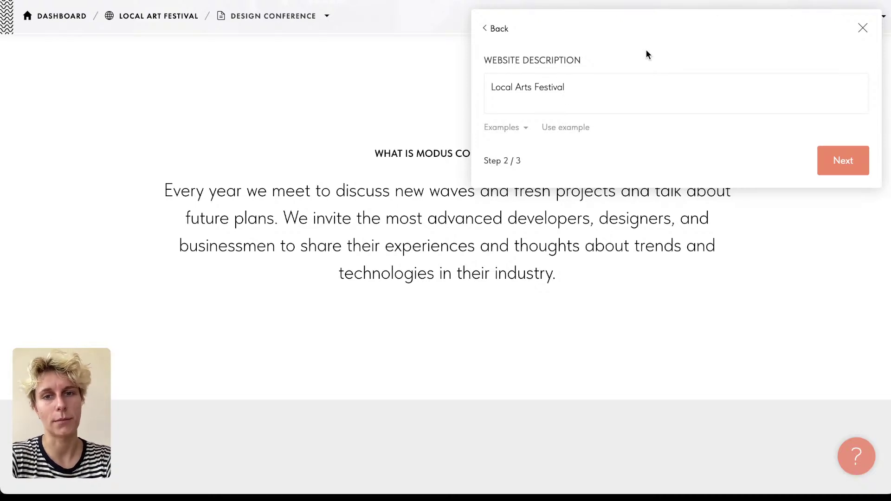
{"action": "left_click", "coordinate": [845, 173]}
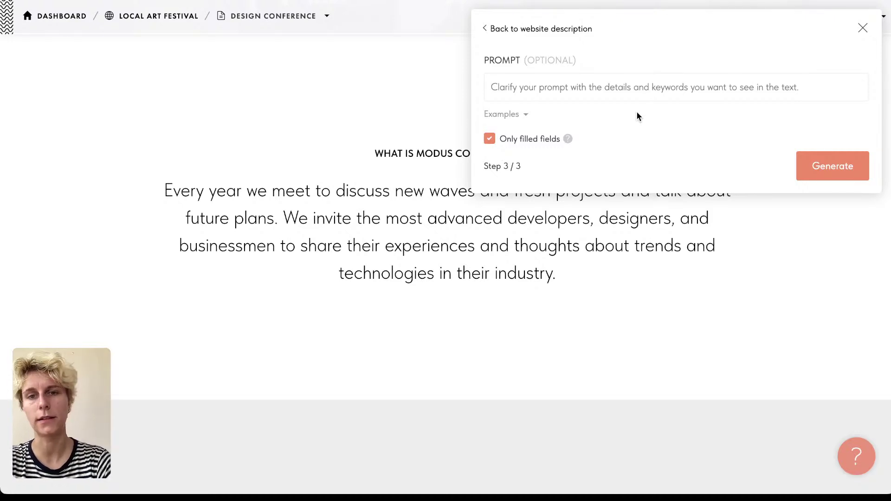
Step: Copy the notes' ABOUT prompt, "Describe in detail the festival (2 phrases) based on this", with its main-square sentence into the generator and generate the text
{"action": "left_click", "coordinate": [642, 96]}
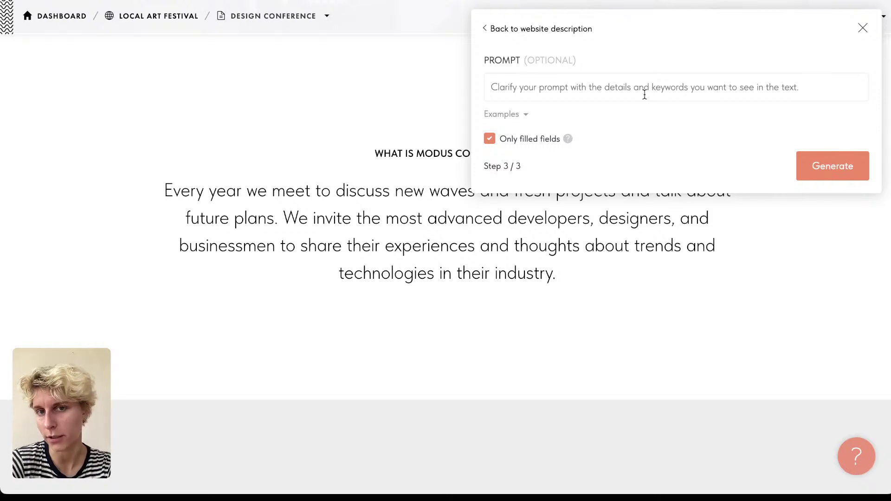
{"action": "key", "text": "alt+Tab"}
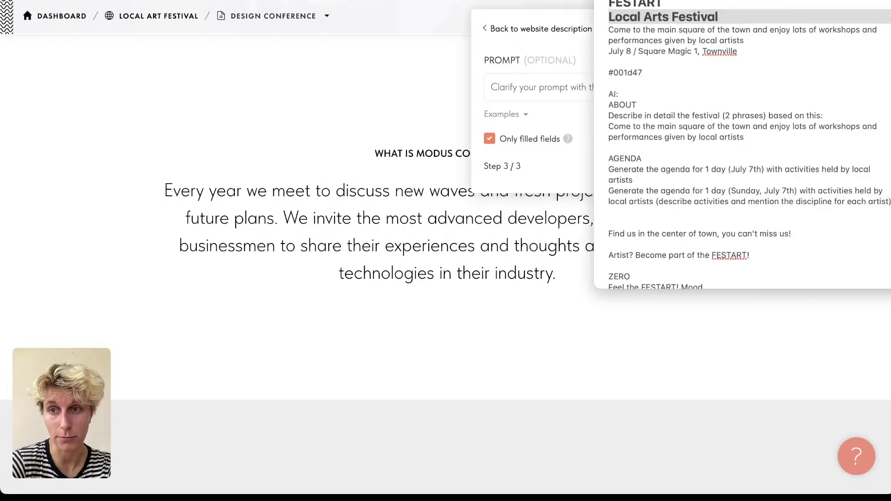
{"action": "triple_click", "coordinate": [694, 114]}
{"action": "left_click", "coordinate": [759, 127], "text": "shift"}
{"action": "key", "text": "ctrl+c"}
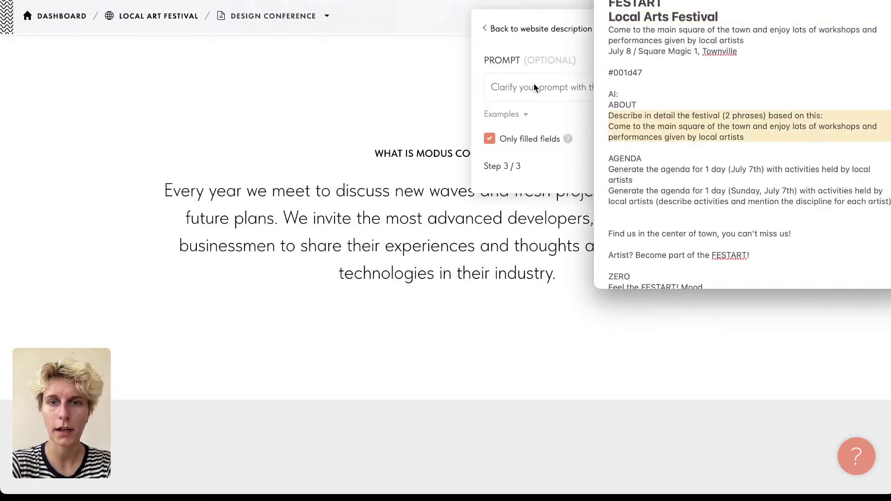
{"action": "left_click", "coordinate": [533, 85]}
{"action": "key", "text": "ctrl+v"}
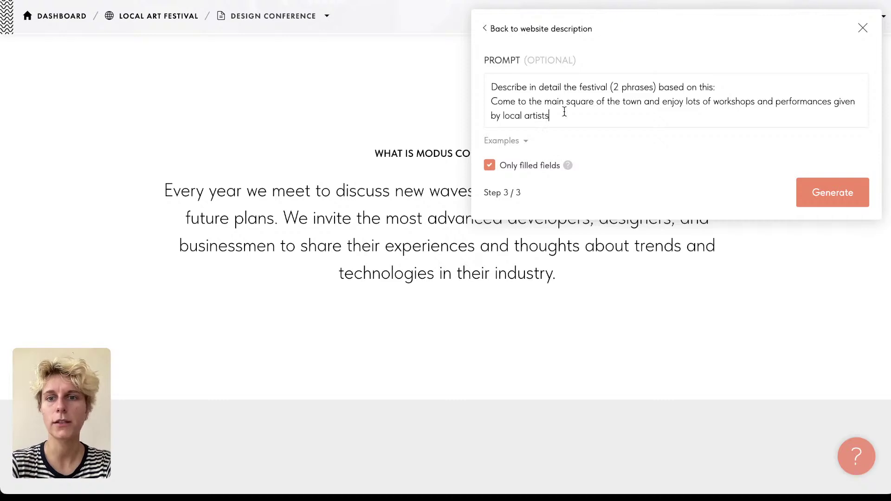
{"action": "left_click_drag", "start_coordinate": [563, 113], "coordinate": [495, 103]}
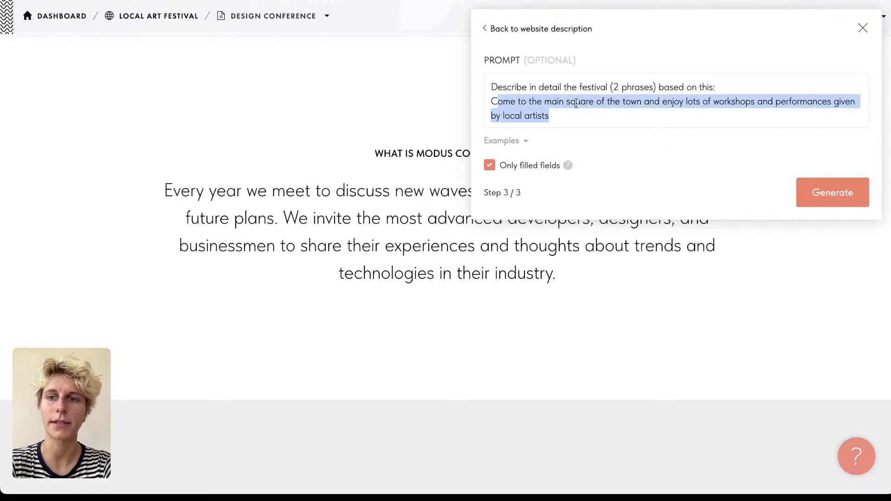
{"action": "left_click", "coordinate": [576, 103]}
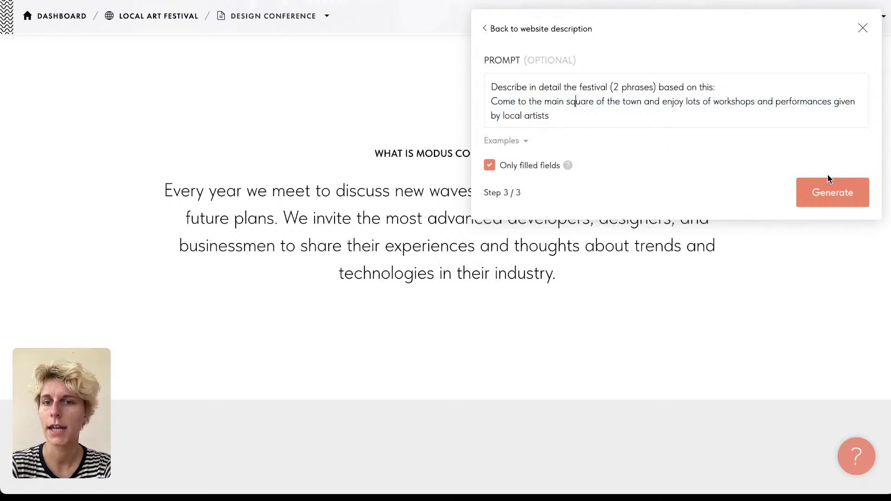
{"action": "left_click", "coordinate": [836, 189]}
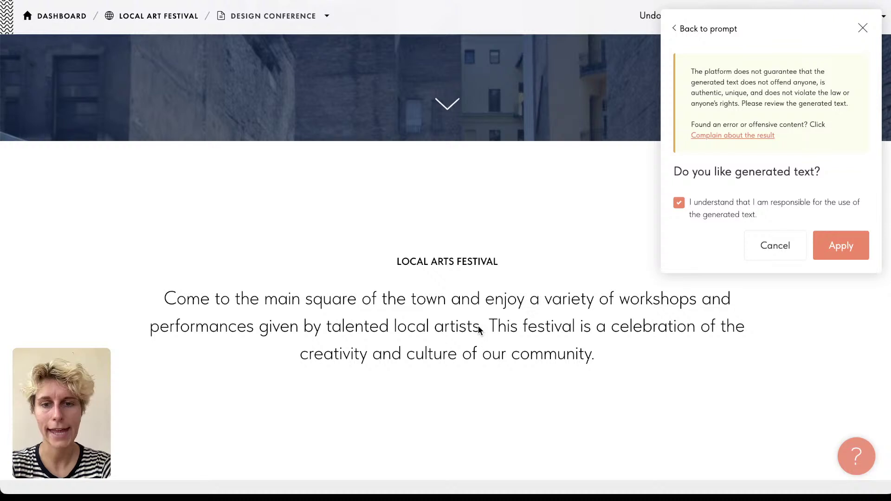
Step: Review the generated festival text, regenerate it from the same prompt, and apply the new version to the block
{"action": "scroll", "coordinate": [479, 330], "scroll_direction": "up", "scroll_amount": 2}
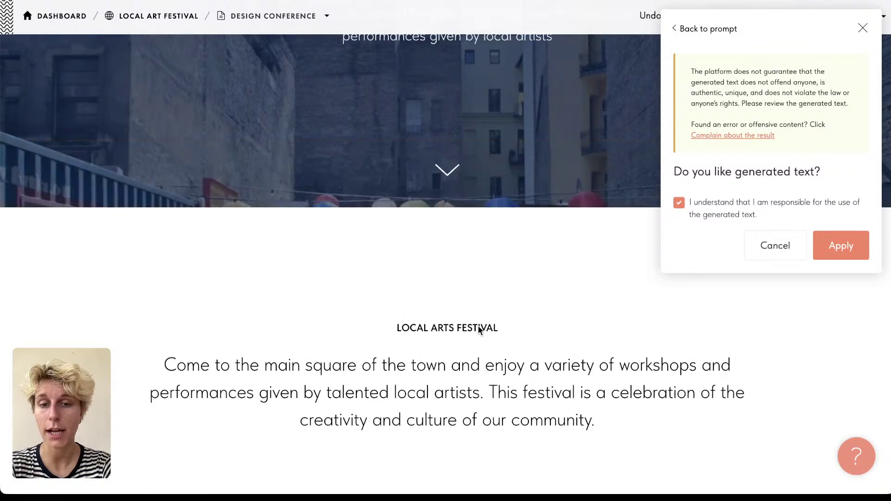
{"action": "scroll", "coordinate": [479, 330], "scroll_direction": "up", "scroll_amount": 5}
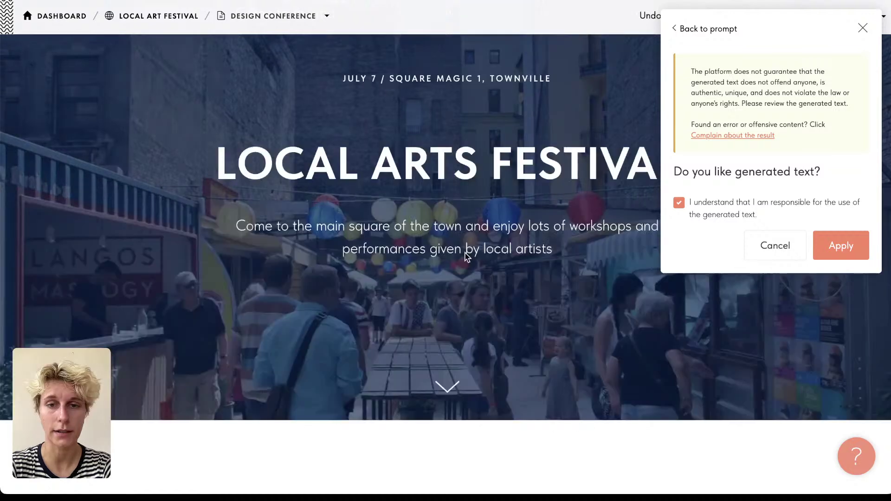
{"action": "scroll", "coordinate": [467, 257], "scroll_direction": "up", "scroll_amount": 2}
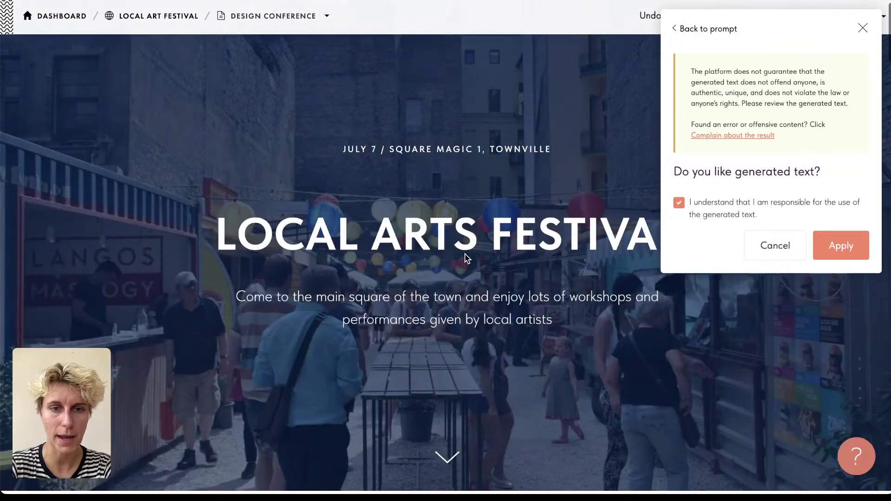
{"action": "scroll", "coordinate": [391, 330], "scroll_direction": "down", "scroll_amount": 10}
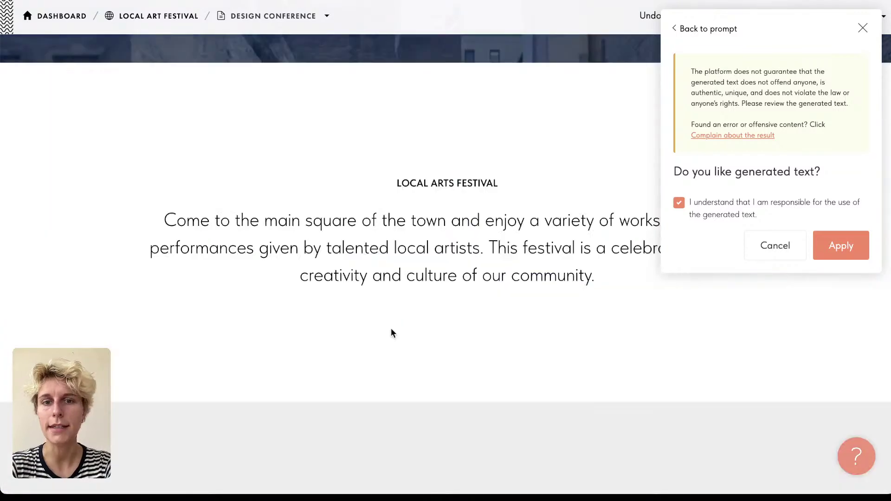
{"action": "left_click", "coordinate": [715, 30]}
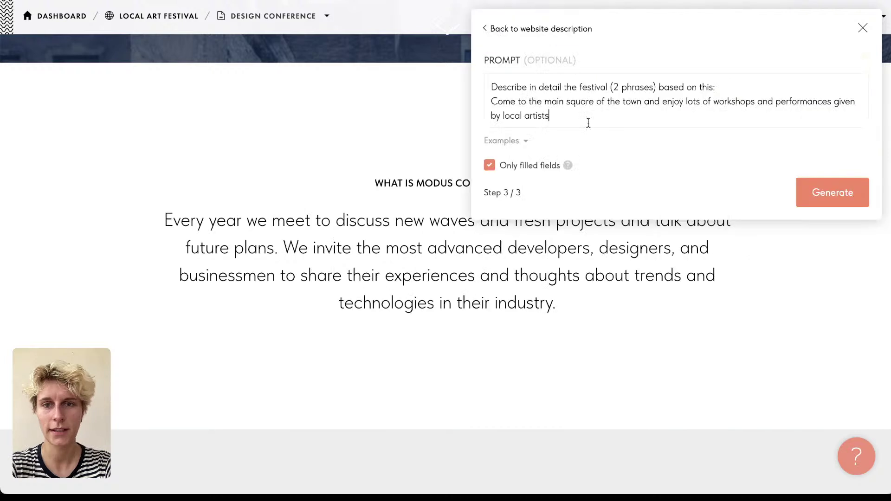
{"action": "left_click", "coordinate": [821, 194]}
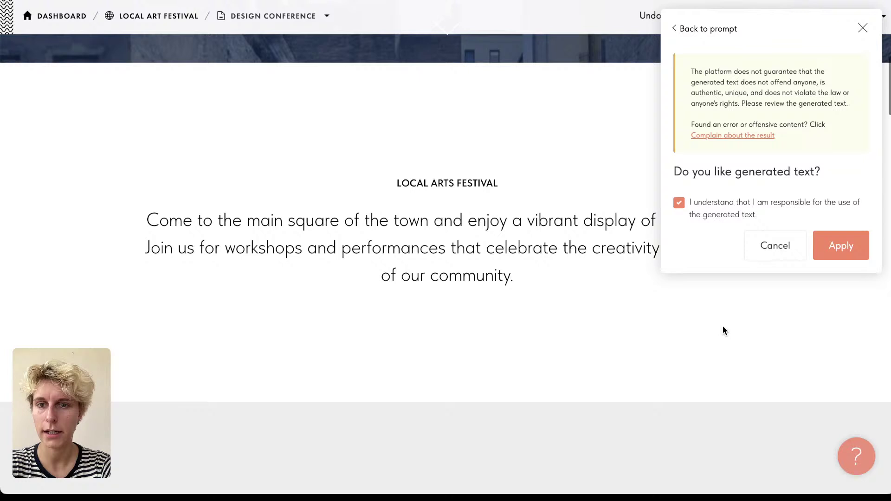
{"action": "scroll", "coordinate": [710, 338], "scroll_direction": "up", "scroll_amount": 2}
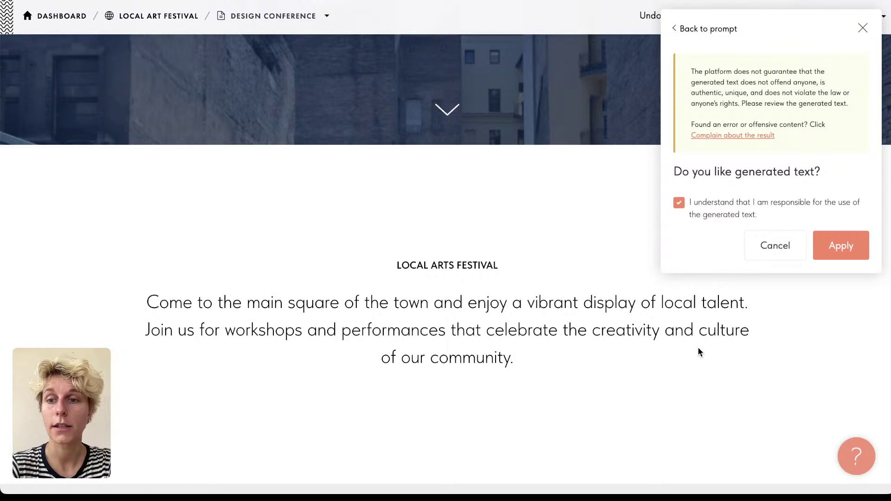
{"action": "left_click", "coordinate": [544, 332]}
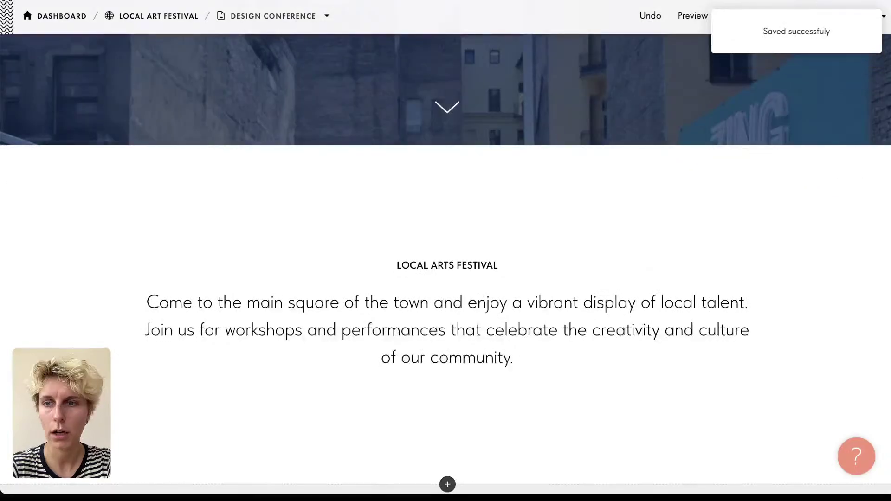
Step: Append the festival name from the notes to the block's title so it reads "Local Arts Festival FESTART!"
{"action": "key", "text": "super+Tab"}
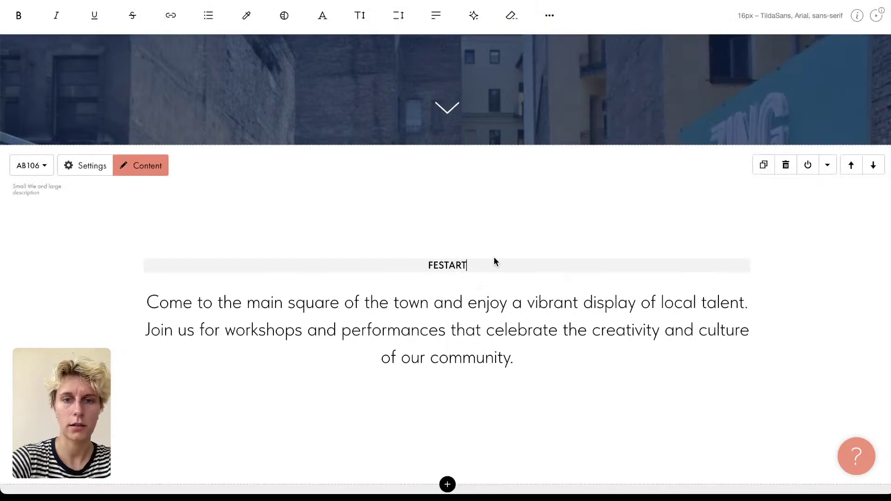
{"action": "key", "text": "super+z"}
{"action": "key", "text": "Right"}
{"action": "key", "text": "super+v"}
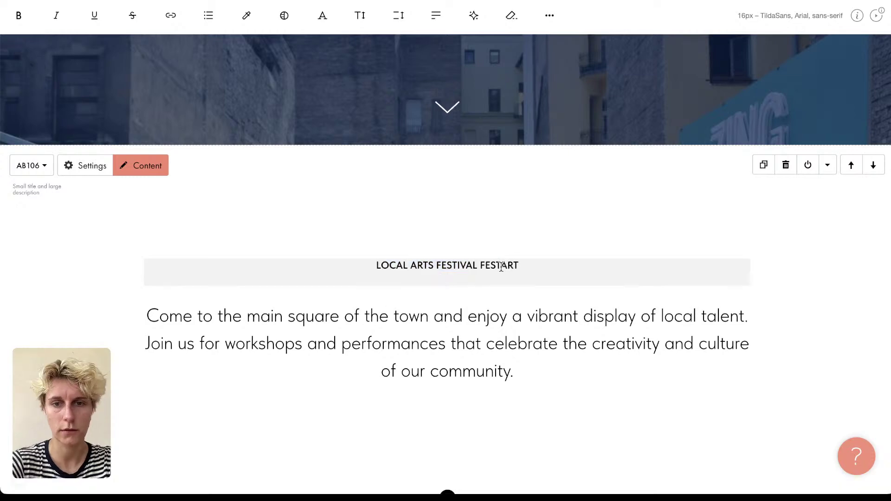
{"action": "type", "text": "!"}
{"action": "left_click", "coordinate": [491, 380]}
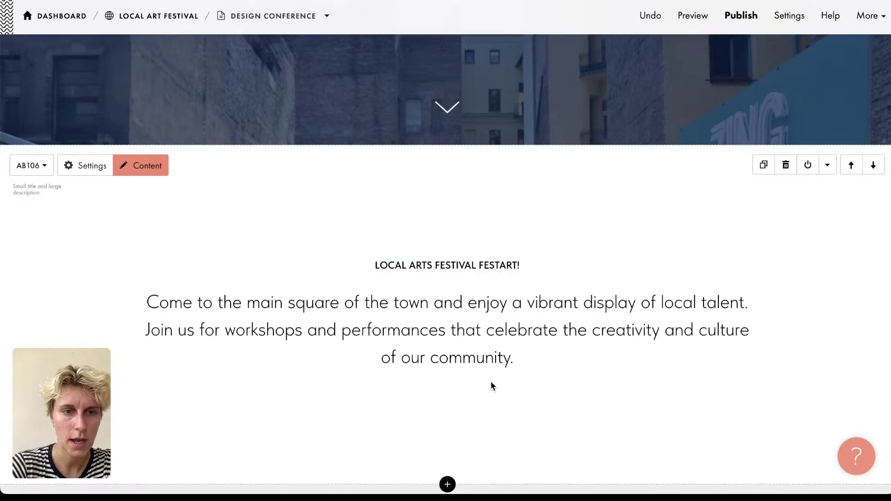
Step: Remove "Come to the main square of the town and" from the description so it starts with "Enjoy a vibrant display of local talent."
{"action": "left_click", "coordinate": [297, 358]}
{"action": "left_click", "coordinate": [221, 329]}
{"action": "scroll", "coordinate": [221, 322], "scroll_direction": "up", "scroll_amount": 7}
{"action": "scroll", "coordinate": [221, 323], "scroll_direction": "down", "scroll_amount": 7}
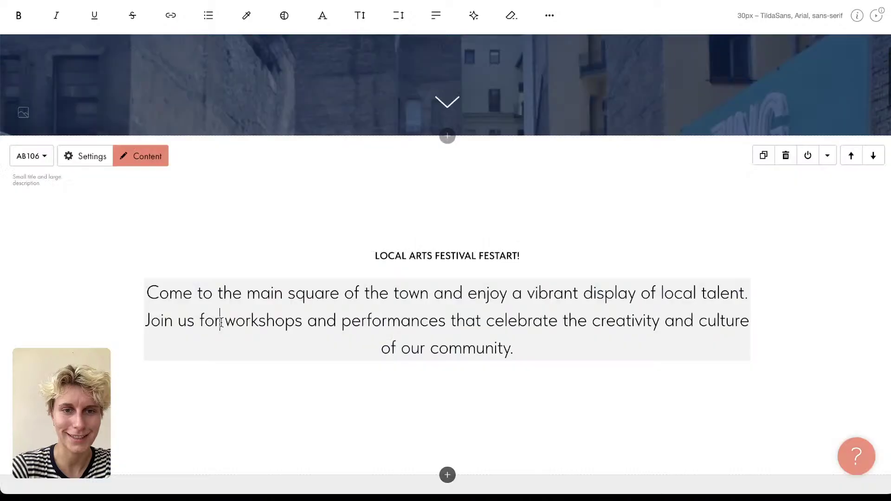
{"action": "left_click_drag", "start_coordinate": [151, 299], "coordinate": [479, 295]}
{"action": "type", "text": "E"}
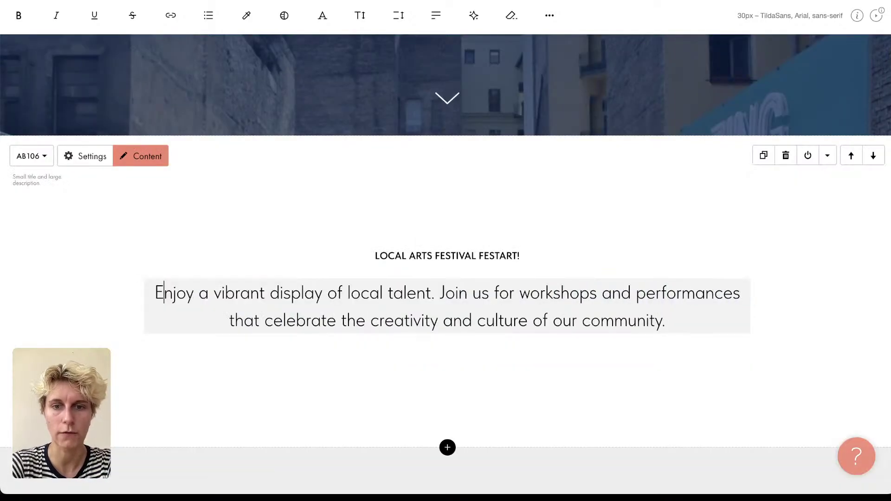
{"action": "left_click", "coordinate": [533, 370]}
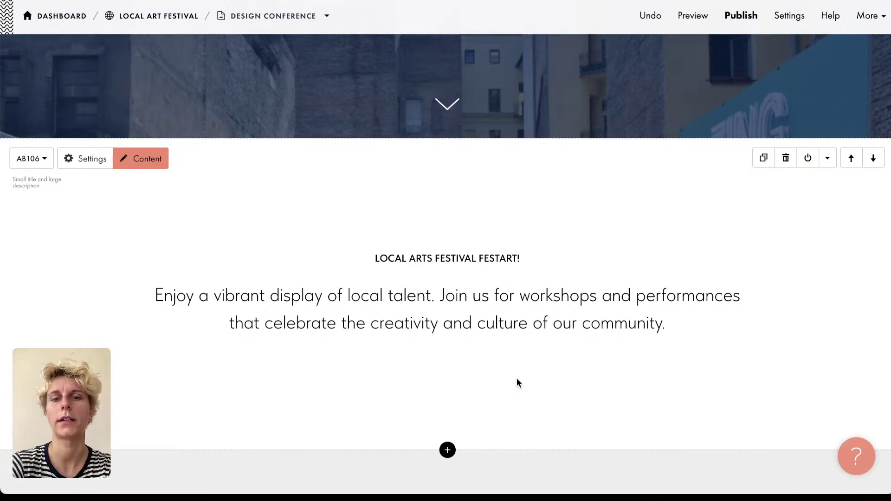
Step: Open the AI text generator for the Modus Conference Schedule block and keep "Local Arts Festival" as the website description
{"action": "scroll", "coordinate": [517, 379], "scroll_direction": "down", "scroll_amount": 10}
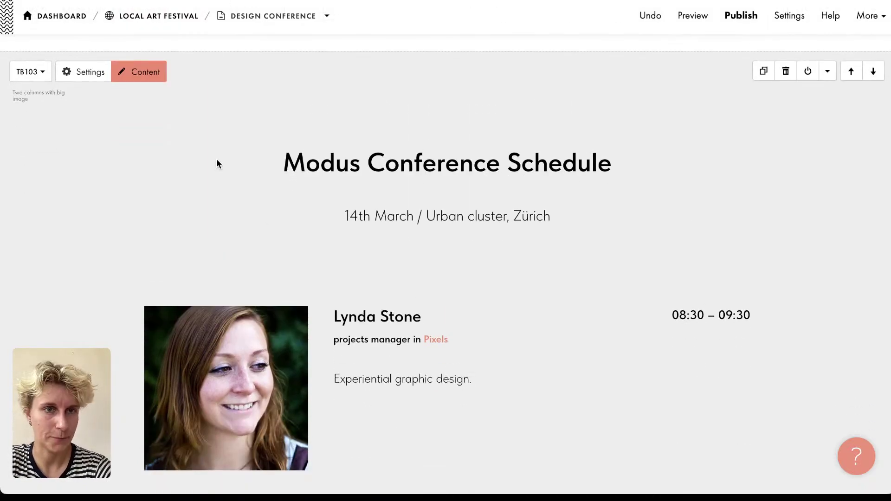
{"action": "left_click", "coordinate": [146, 77]}
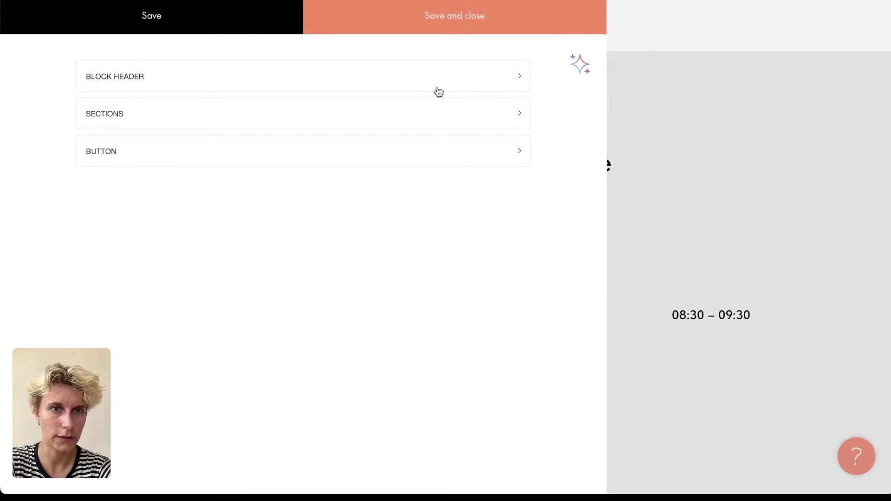
{"action": "left_click", "coordinate": [580, 64]}
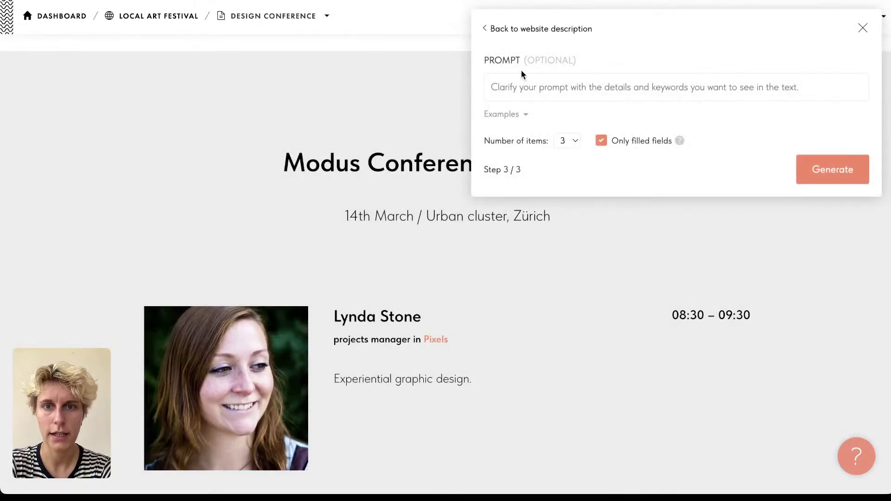
{"action": "left_click", "coordinate": [485, 28]}
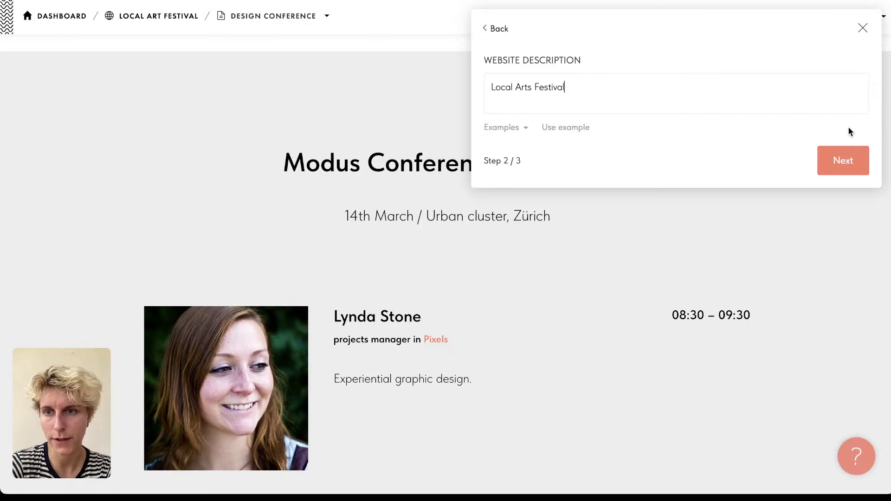
{"action": "left_click", "coordinate": [844, 158]}
Step: Copy the notes' second AGENDA prompt, for 1 day (Sunday, July 7th) with described activities and each artist's discipline, into the generator's prompt
{"action": "key", "text": "alt+Tab"}
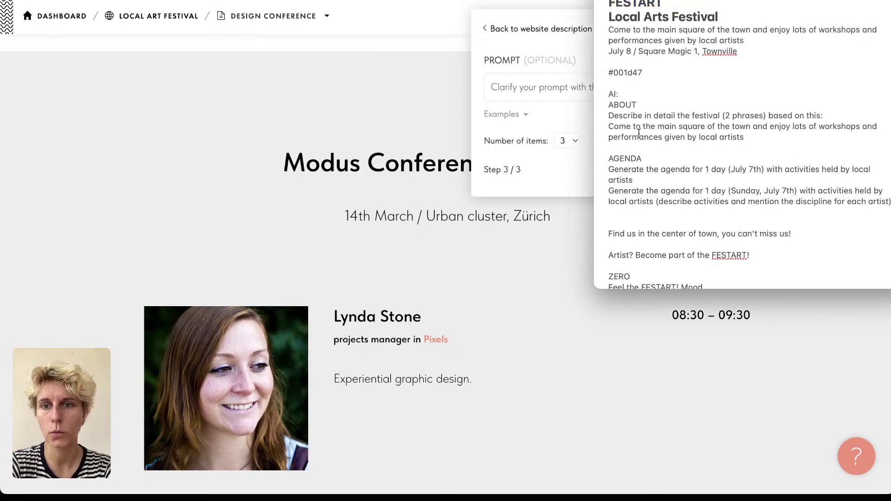
{"action": "double_click", "coordinate": [639, 136]}
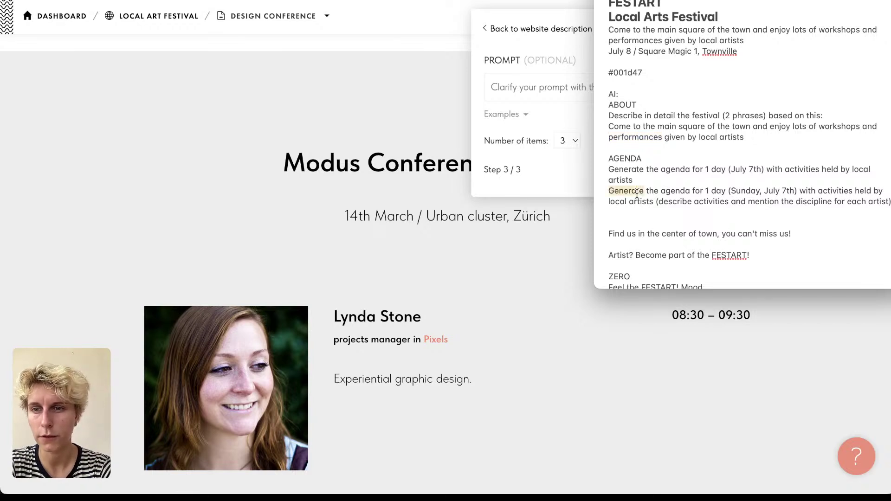
{"action": "triple_click", "coordinate": [640, 190]}
{"action": "key", "text": "super+c"}
{"action": "left_click", "coordinate": [518, 86]}
{"action": "key", "text": "super+v"}
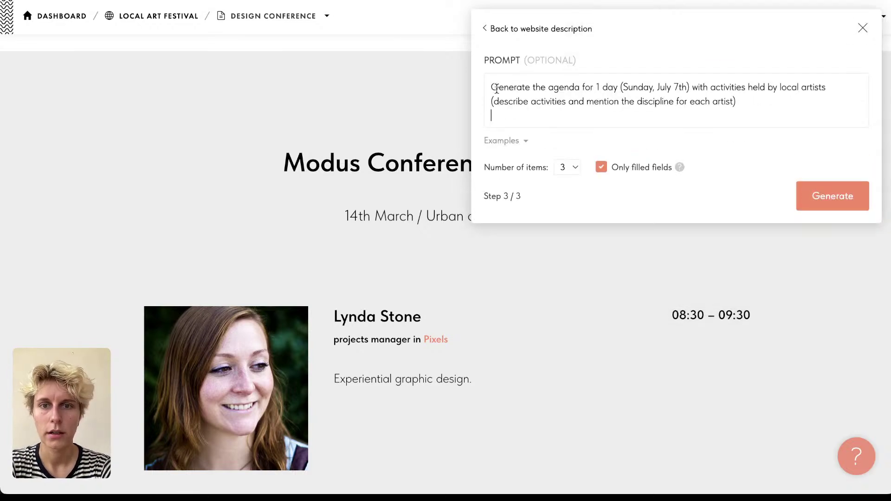
{"action": "key", "text": "BackSpace"}
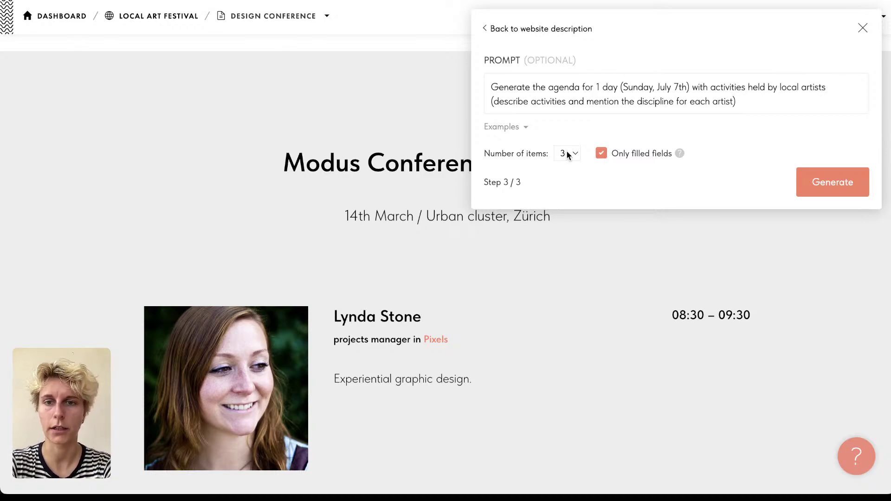
Step: Check how many speakers the schedule block has, keep the number of items at 3, and generate the agenda text
{"action": "scroll", "coordinate": [518, 278], "scroll_direction": "down", "scroll_amount": 10}
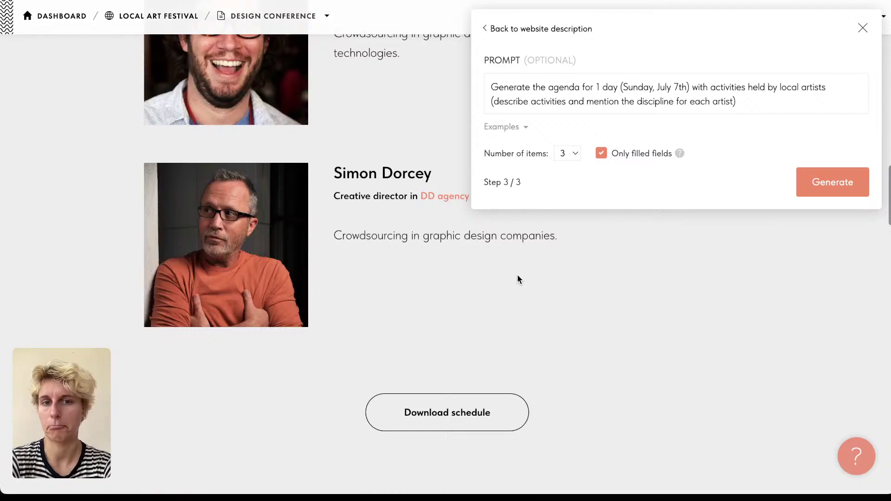
{"action": "scroll", "coordinate": [518, 278], "scroll_direction": "up", "scroll_amount": 10}
{"action": "scroll", "coordinate": [519, 278], "scroll_direction": "down", "scroll_amount": 10}
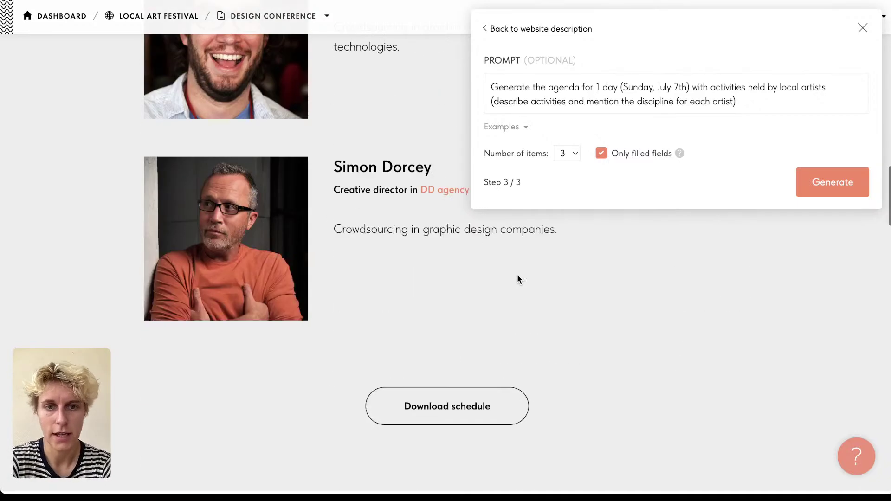
{"action": "scroll", "coordinate": [463, 407], "scroll_direction": "up", "scroll_amount": 5}
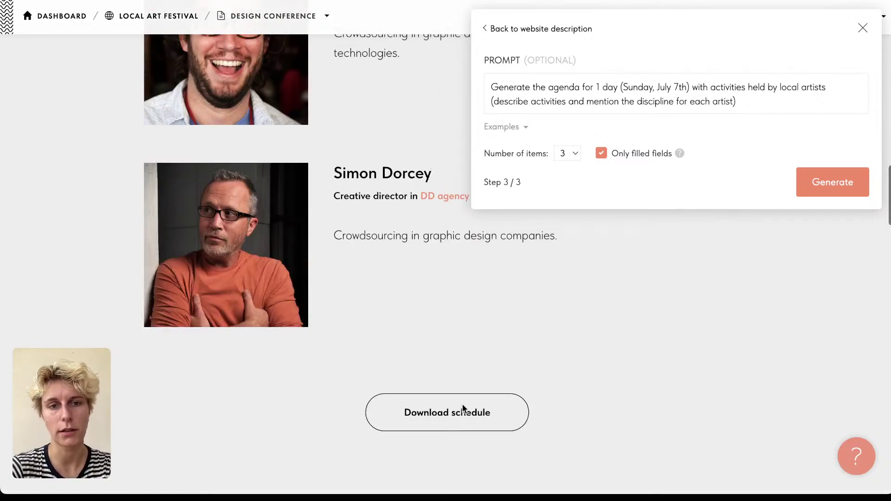
{"action": "left_click", "coordinate": [568, 153]}
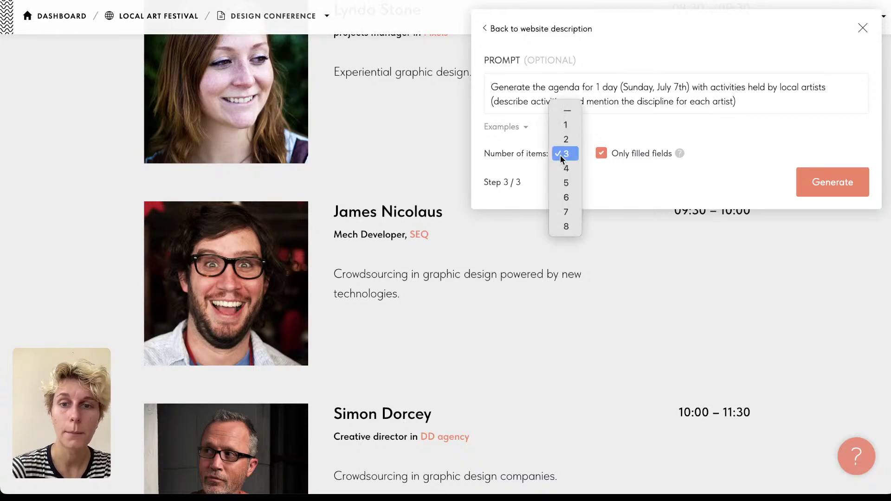
{"action": "left_click", "coordinate": [676, 132]}
{"action": "left_click", "coordinate": [841, 178]}
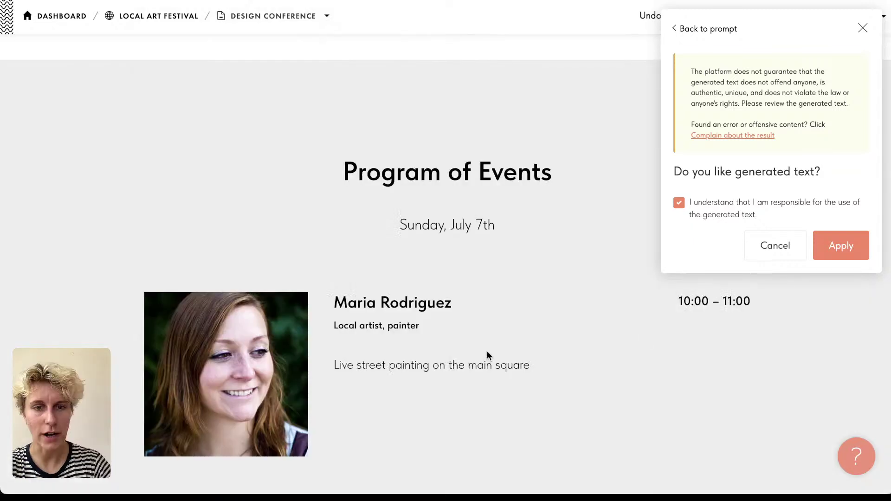
Step: Review the generated agenda entries and apply the text to the schedule block
{"action": "scroll", "coordinate": [463, 348], "scroll_direction": "down", "scroll_amount": 1}
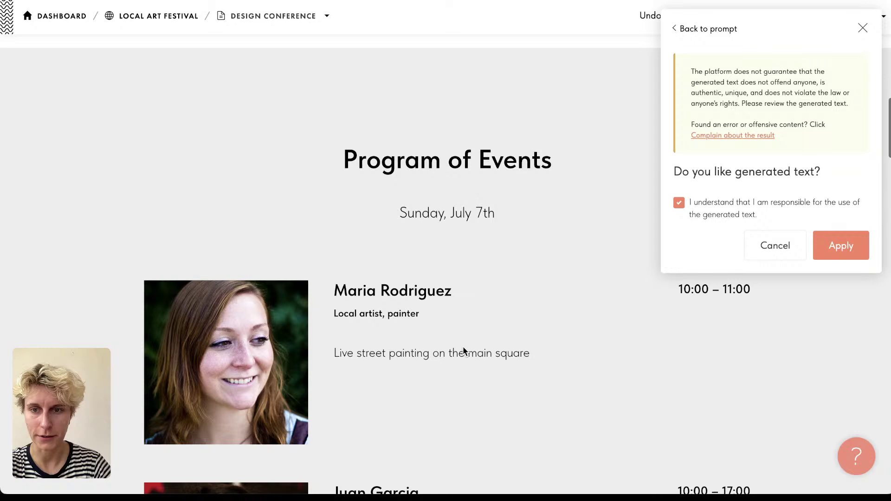
{"action": "scroll", "coordinate": [464, 349], "scroll_direction": "down", "scroll_amount": 5}
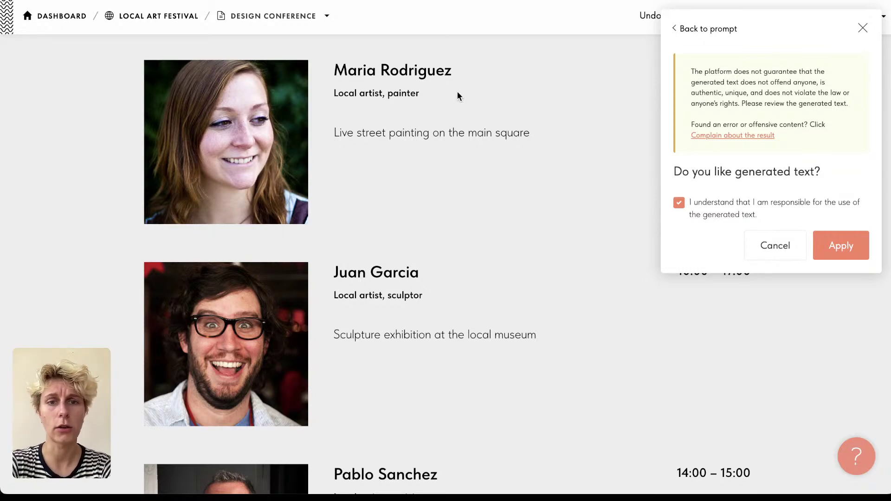
{"action": "scroll", "coordinate": [497, 277], "scroll_direction": "down", "scroll_amount": 4}
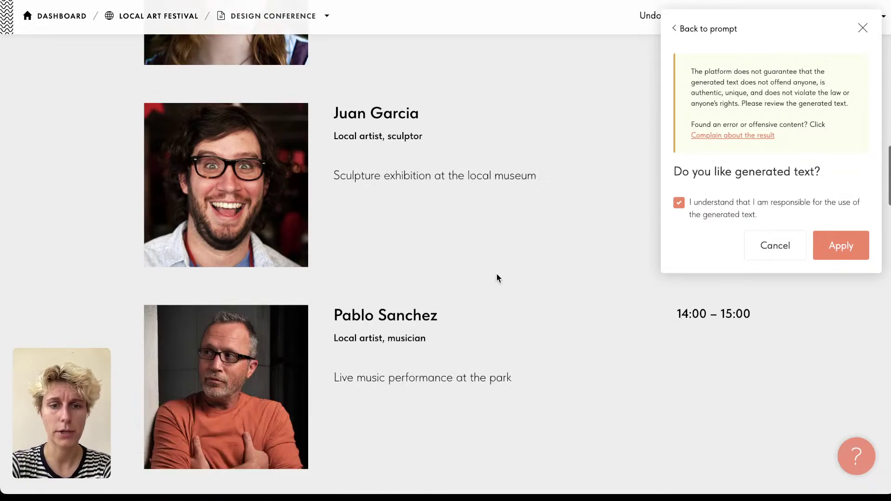
{"action": "left_click", "coordinate": [859, 254]}
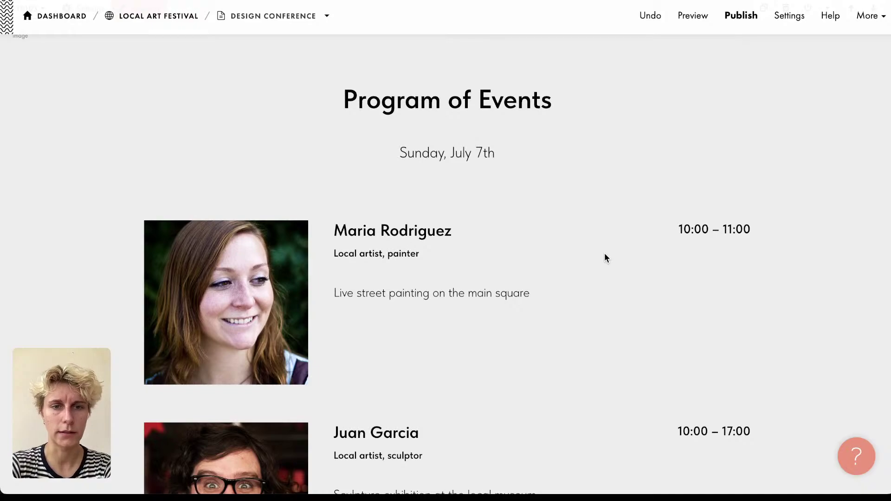
Step: Replace the first program entry's photo with the portrait of a man among leaves from the Essentials_Pics folder
{"action": "scroll", "coordinate": [182, 307], "scroll_direction": "down", "scroll_amount": 3}
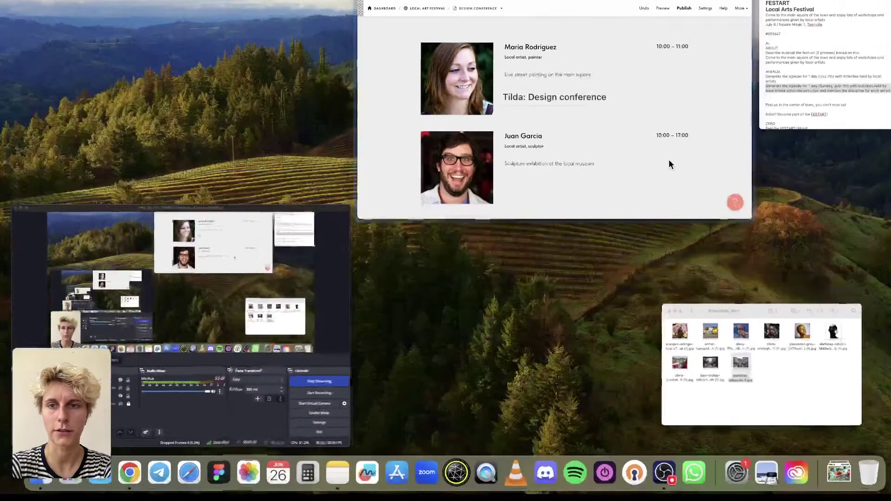
{"action": "left_click_drag", "start_coordinate": [762, 310], "coordinate": [664, 43]}
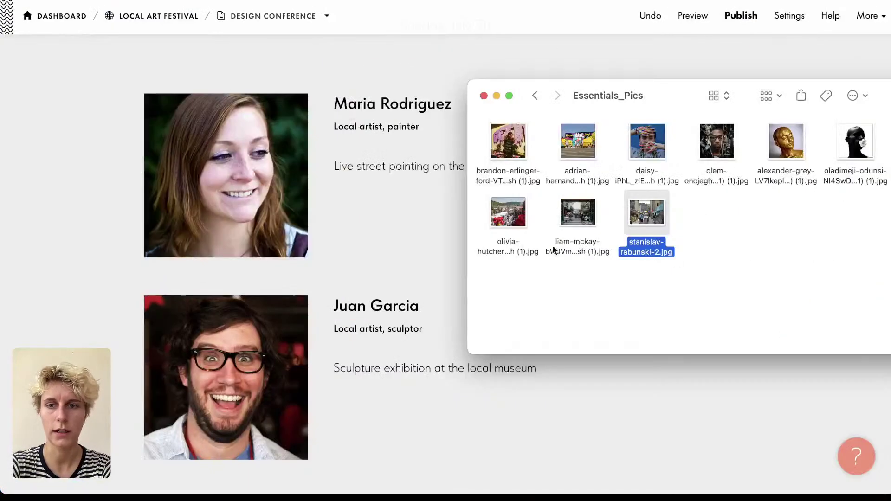
{"action": "left_click_drag", "start_coordinate": [720, 146], "coordinate": [245, 168]}
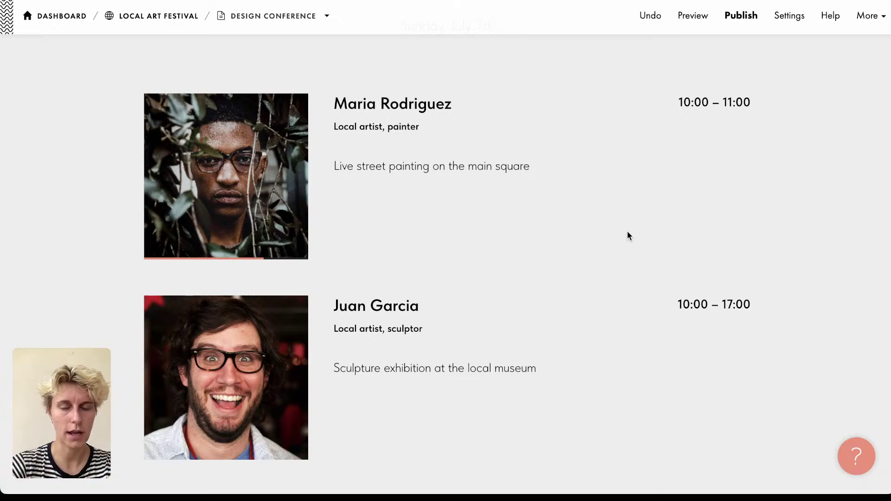
Step: Replace the first artist's first name in the program with a man's name that suits the new portrait
{"action": "scroll", "coordinate": [472, 324], "scroll_direction": "down", "scroll_amount": 3}
{"action": "scroll", "coordinate": [472, 324], "scroll_direction": "up", "scroll_amount": 7}
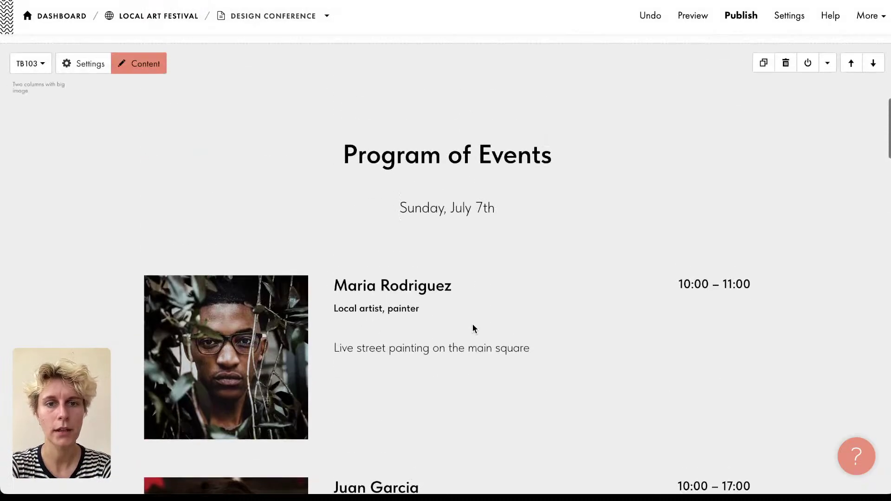
{"action": "scroll", "coordinate": [472, 324], "scroll_direction": "down", "scroll_amount": 3}
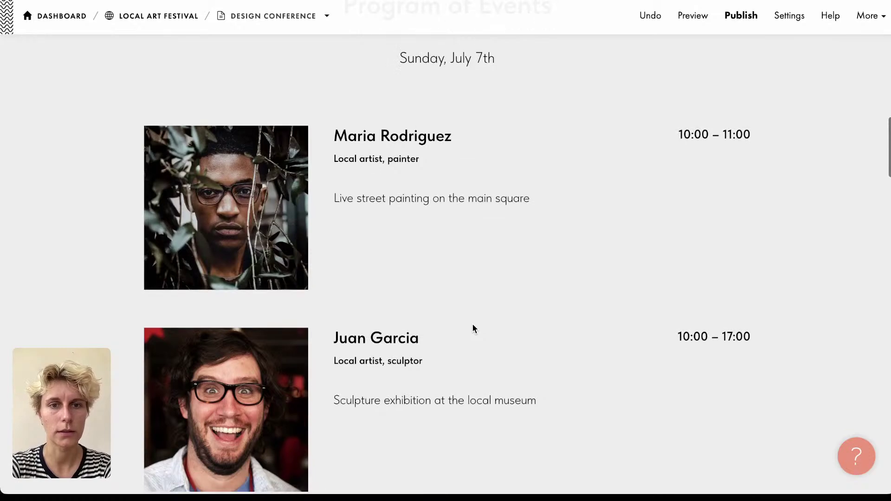
{"action": "double_click", "coordinate": [350, 136]}
{"action": "key", "text": "BackSpace"}
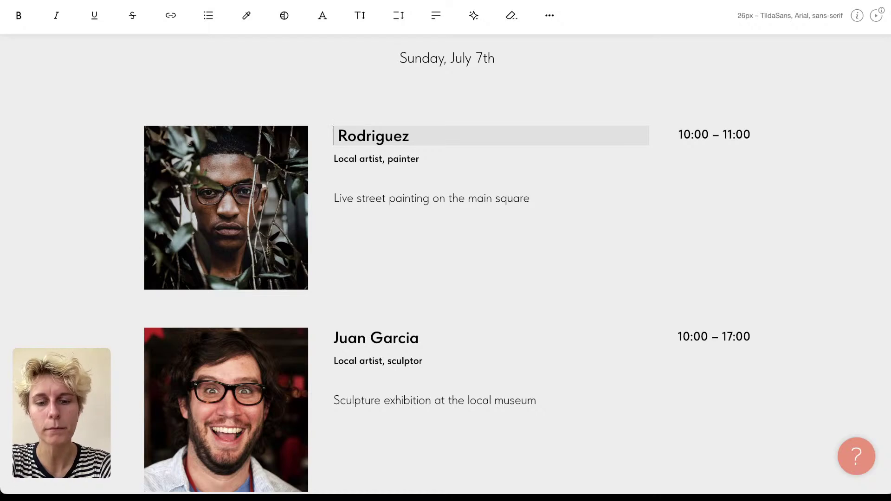
{"action": "type", "text": "Justin"}
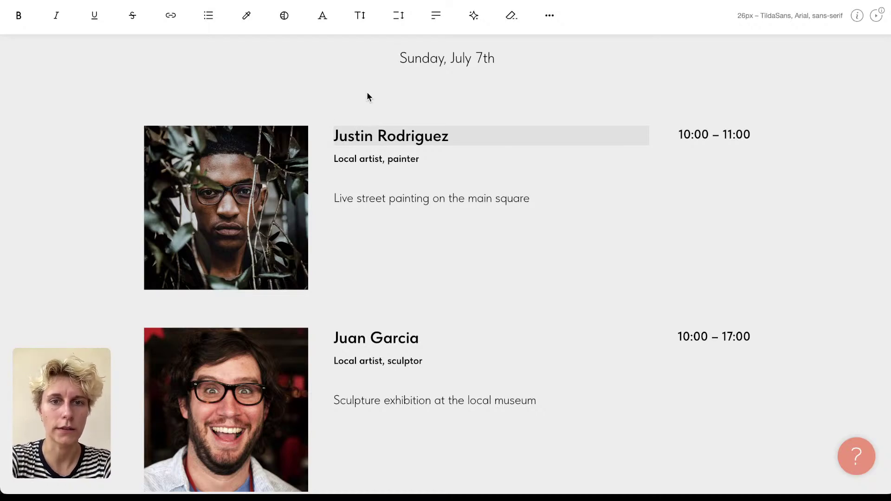
{"action": "left_click", "coordinate": [367, 97]}
Step: Replace the sculptor's photo with the gold-painted face portrait from the Essentials_Pics folder
{"action": "scroll", "coordinate": [368, 94], "scroll_direction": "down", "scroll_amount": 5}
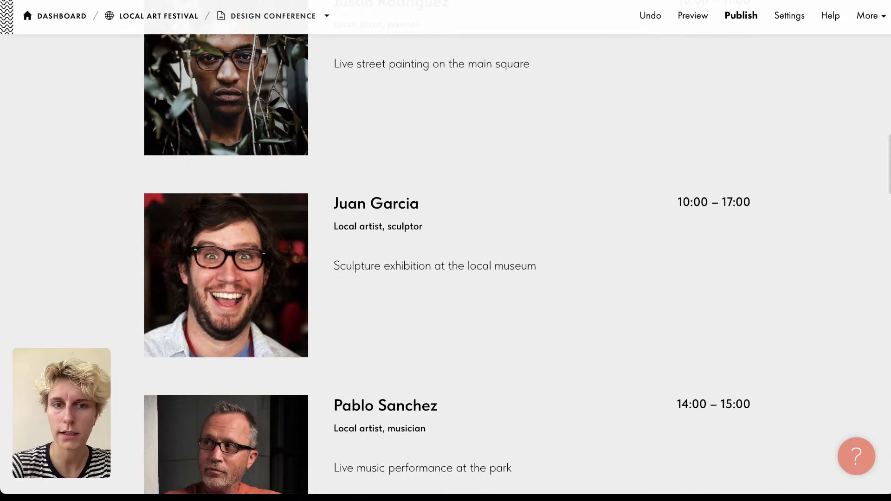
{"action": "key", "text": "super+Tab"}
{"action": "left_click", "coordinate": [795, 152]}
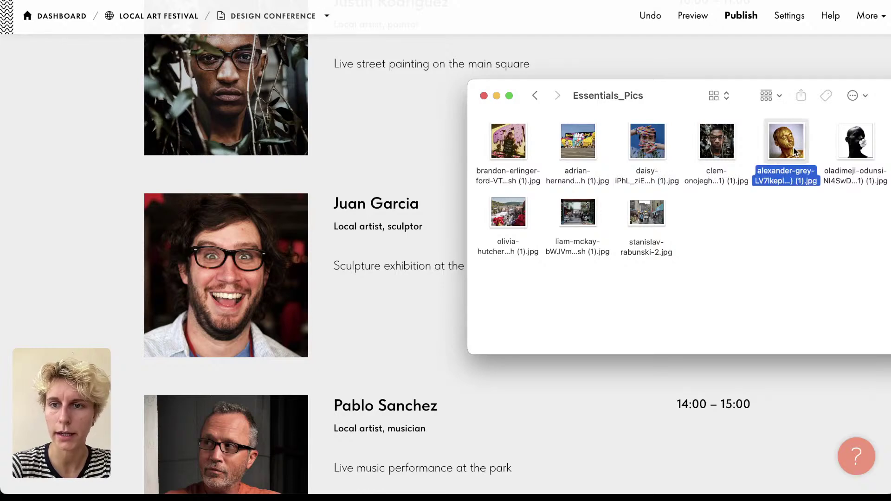
{"action": "left_click_drag", "start_coordinate": [795, 152], "coordinate": [223, 242]}
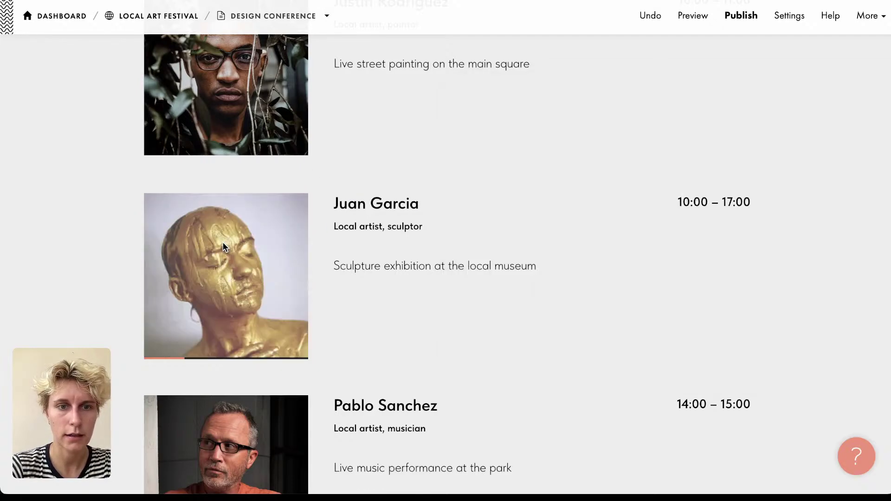
Step: Replace the musician's photo with the black silhouette portrait holding a white flower from the Essentials_Pics folder
{"action": "scroll", "coordinate": [339, 179], "scroll_direction": "down", "scroll_amount": 4}
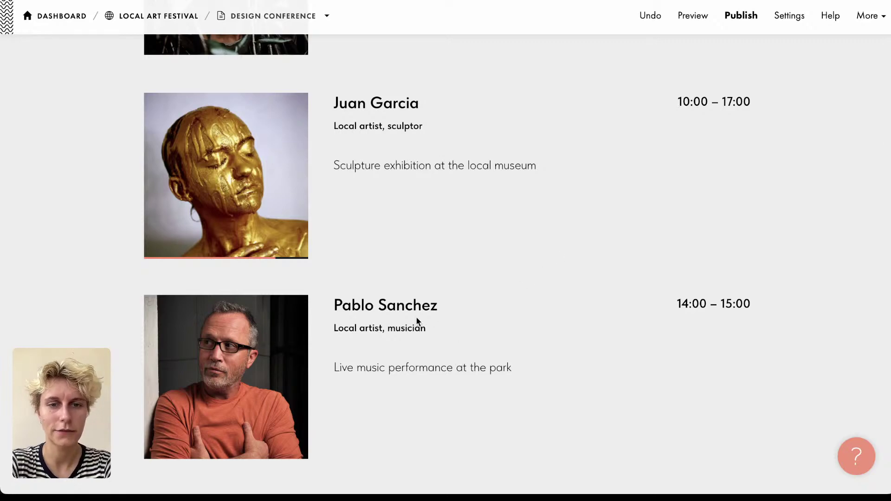
{"action": "scroll", "coordinate": [417, 321], "scroll_direction": "up", "scroll_amount": 10}
{"action": "scroll", "coordinate": [416, 320], "scroll_direction": "down", "scroll_amount": 6}
{"action": "scroll", "coordinate": [416, 320], "scroll_direction": "down", "scroll_amount": 4}
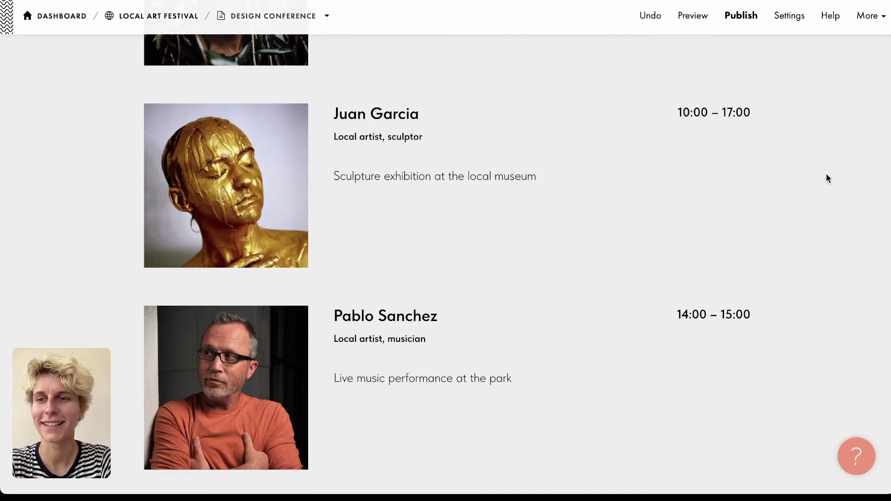
{"action": "key", "text": "super+Tab"}
{"action": "left_click_drag", "start_coordinate": [856, 141], "coordinate": [223, 385]}
{"action": "scroll", "coordinate": [415, 226], "scroll_direction": "down", "scroll_amount": 5}
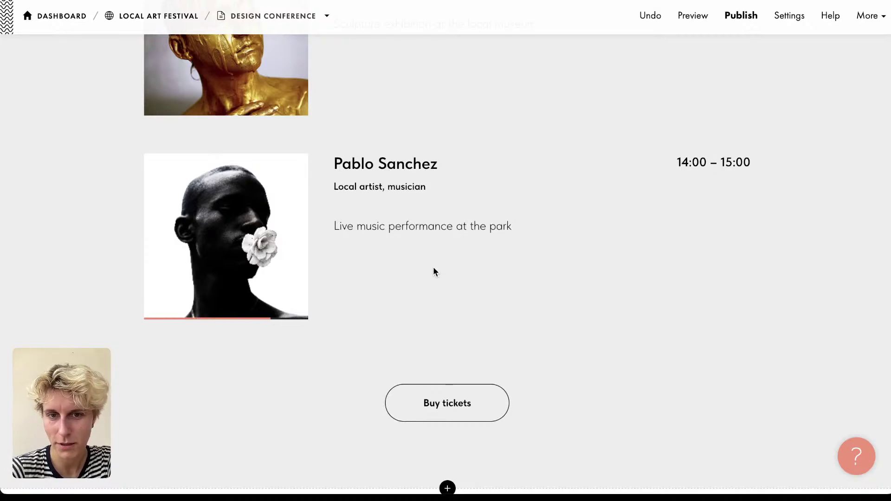
Step: Set the Program of Events block's background color to #001d47, copied from the notes, and save the block settings
{"action": "scroll", "coordinate": [724, 173], "scroll_direction": "up", "scroll_amount": 15}
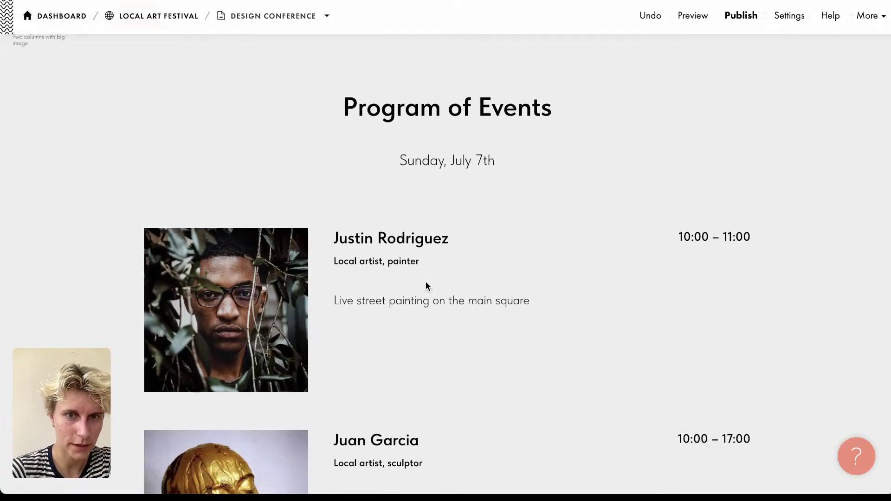
{"action": "scroll", "coordinate": [427, 286], "scroll_direction": "up", "scroll_amount": 2}
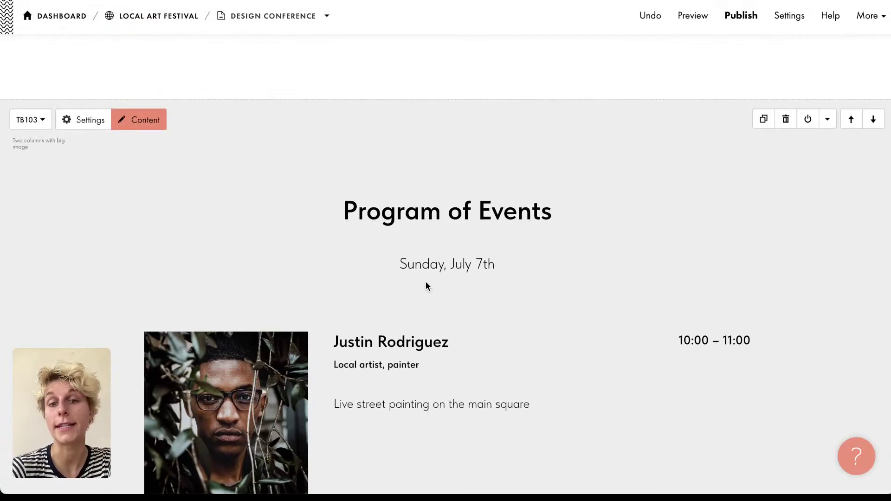
{"action": "left_click", "coordinate": [79, 121]}
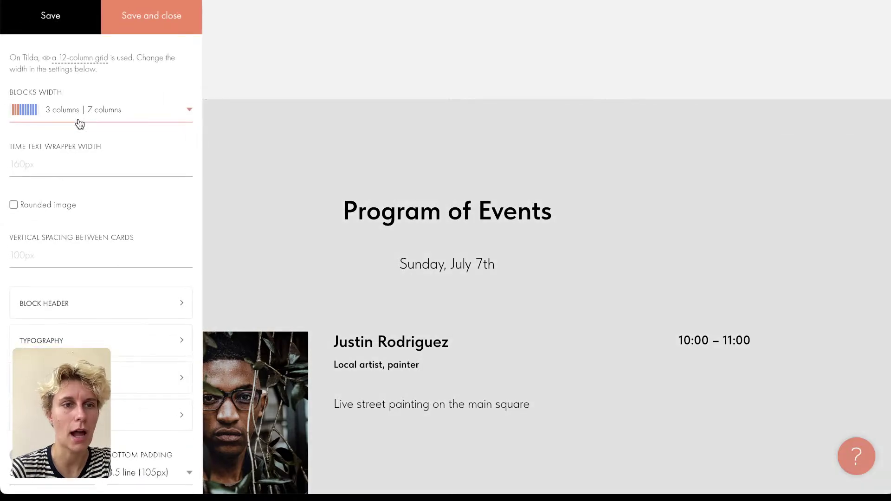
{"action": "scroll", "coordinate": [80, 123], "scroll_direction": "down", "scroll_amount": 7}
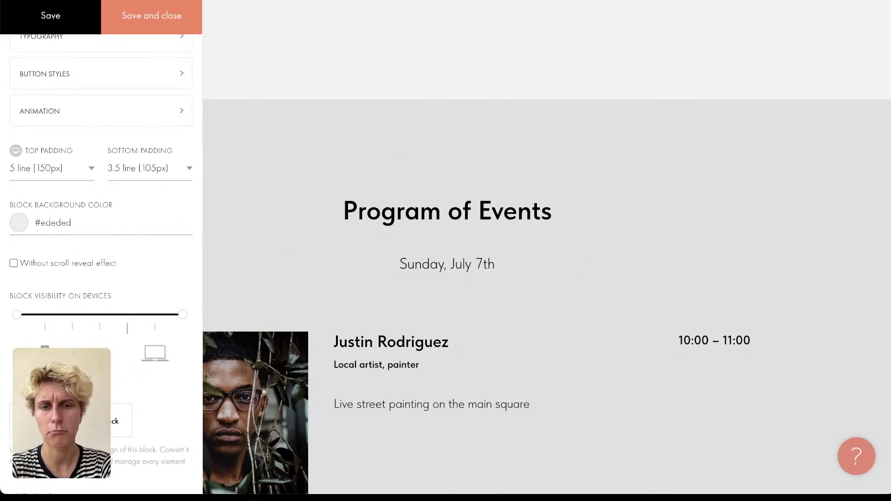
{"action": "key", "text": "super+Tab"}
{"action": "key", "text": "super+Tab"}
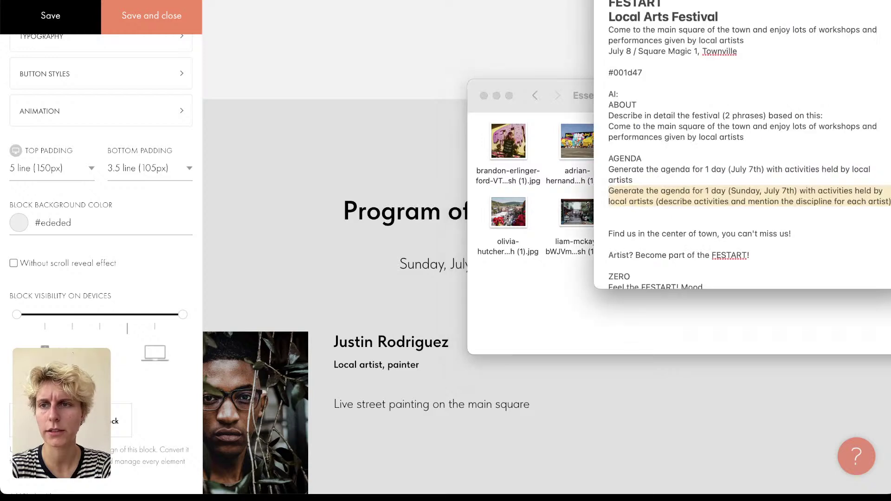
{"action": "double_click", "coordinate": [625, 73]}
{"action": "key", "text": "super+c"}
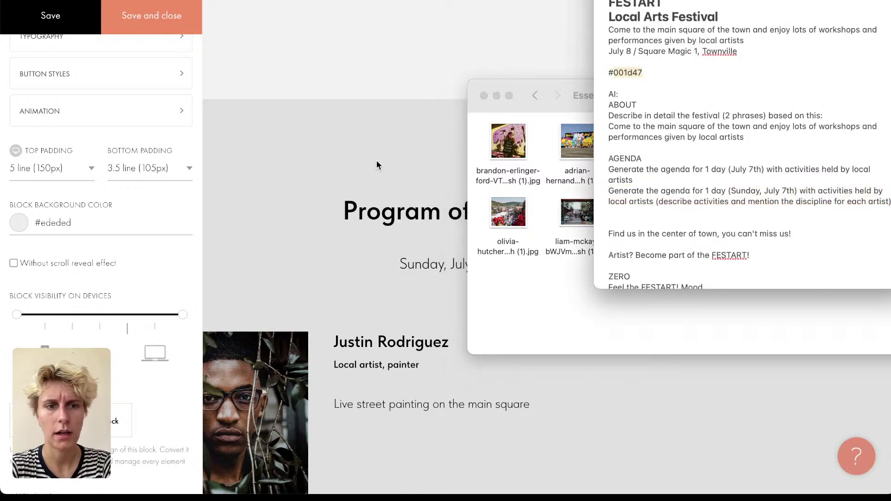
{"action": "key", "text": "super+Tab"}
{"action": "left_click", "coordinate": [40, 223]}
{"action": "key", "text": "super+v"}
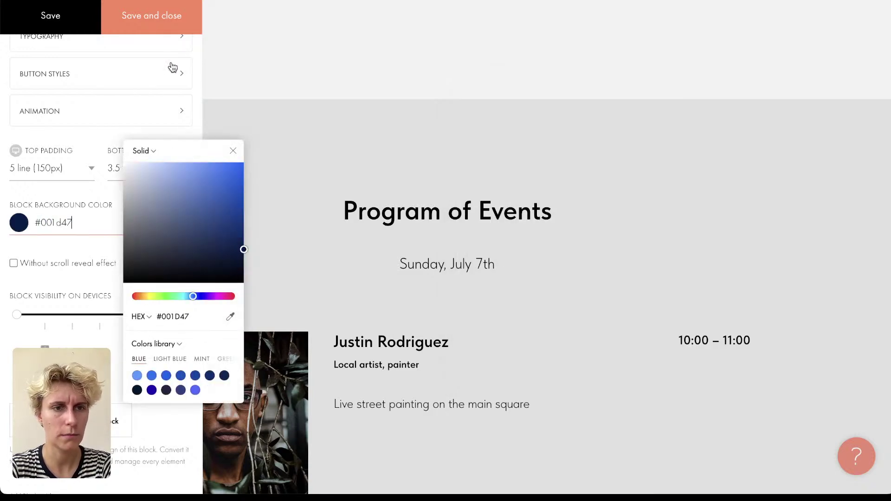
{"action": "left_click", "coordinate": [174, 16]}
Step: Change the Program of Events block's background color to a very light blue and save the block settings
{"action": "key", "text": "super+Tab"}
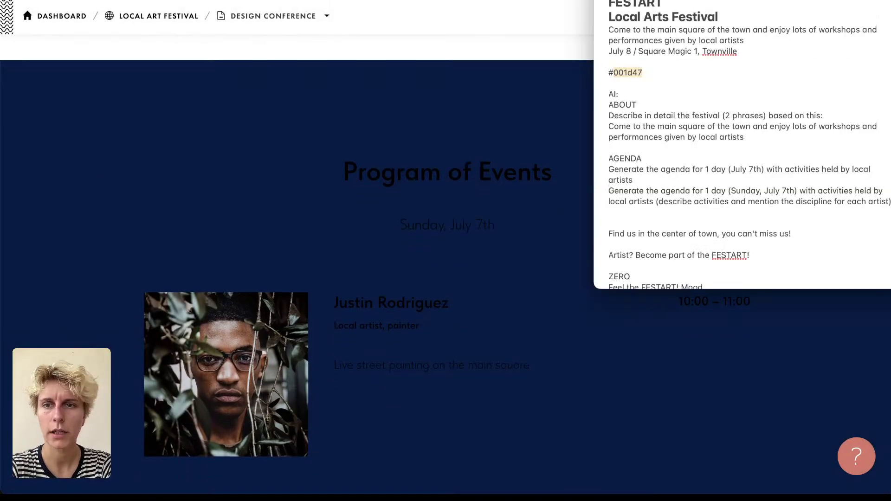
{"action": "scroll", "coordinate": [686, 119], "scroll_direction": "down", "scroll_amount": 3}
{"action": "scroll", "coordinate": [687, 119], "scroll_direction": "up", "scroll_amount": 2}
{"action": "key", "text": "super+Tab"}
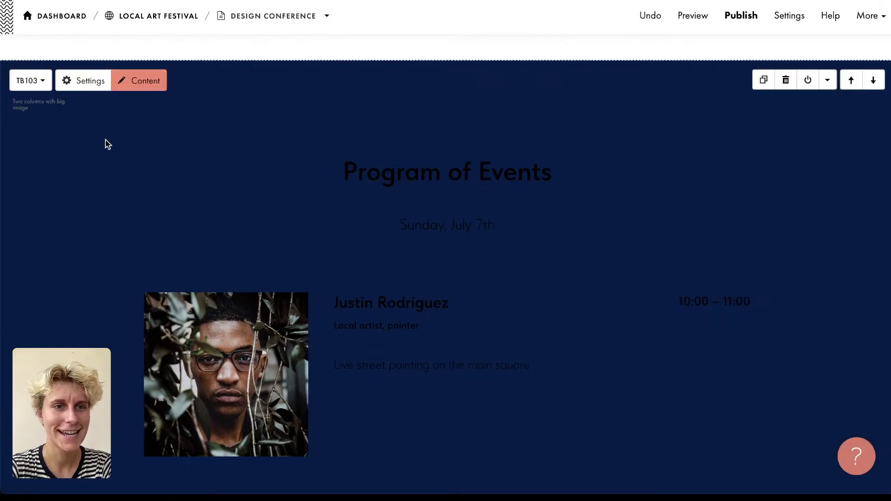
{"action": "left_click", "coordinate": [75, 82]}
{"action": "scroll", "coordinate": [112, 236], "scroll_direction": "down", "scroll_amount": 5}
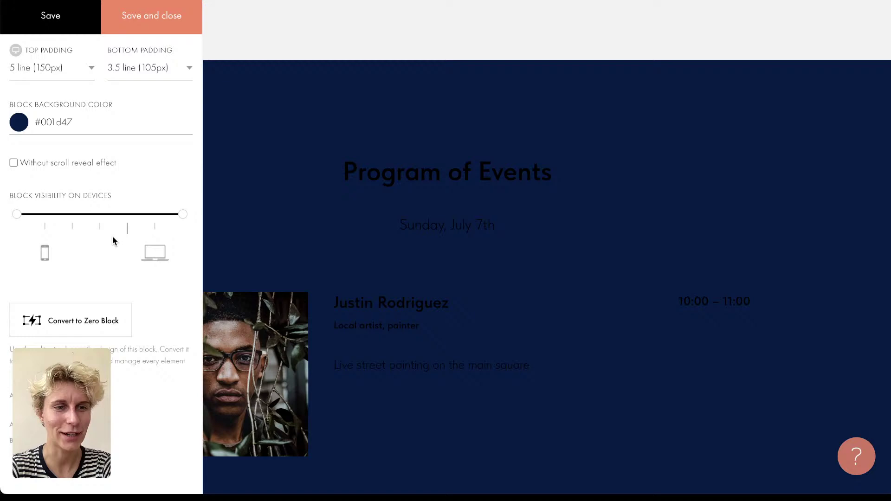
{"action": "left_click", "coordinate": [57, 122]}
{"action": "left_click_drag", "start_coordinate": [140, 102], "coordinate": [135, 35]}
{"action": "left_click", "coordinate": [140, 18]}
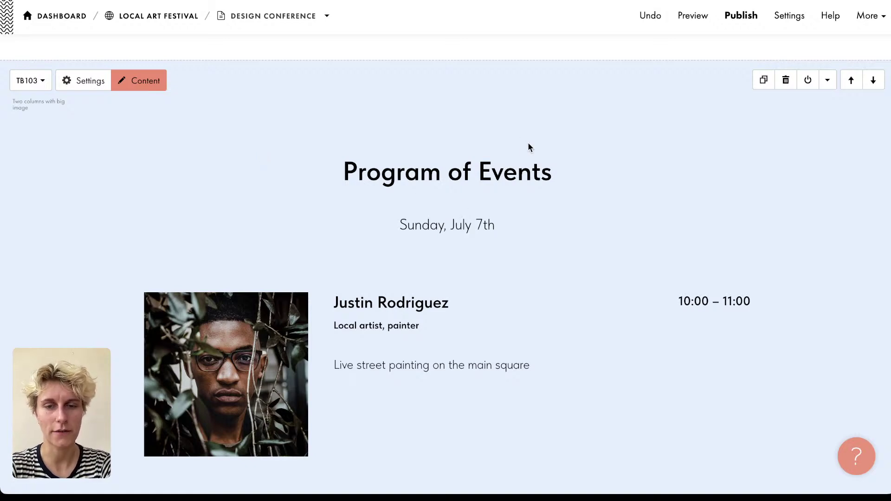
Step: Replace the program block's heading with "Festival Agenda"
{"action": "triple_click", "coordinate": [478, 165]}
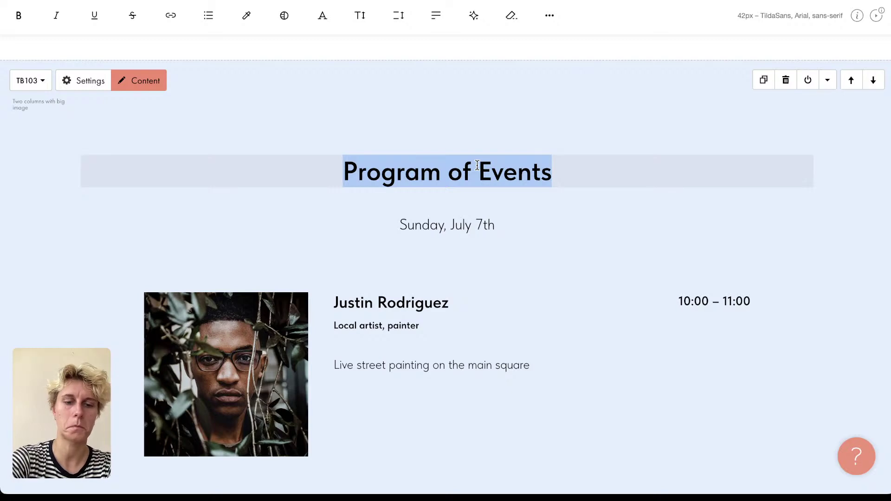
{"action": "type", "text": "Festival"}
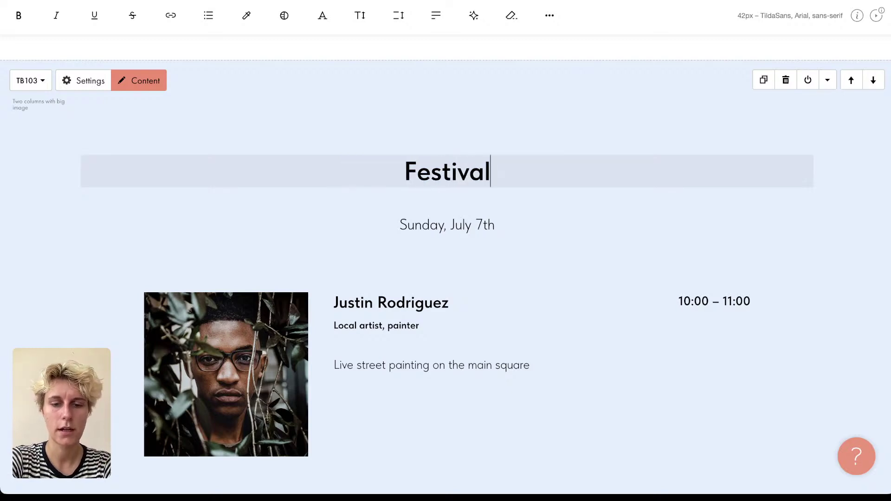
{"action": "type", "text": " Agenda"}
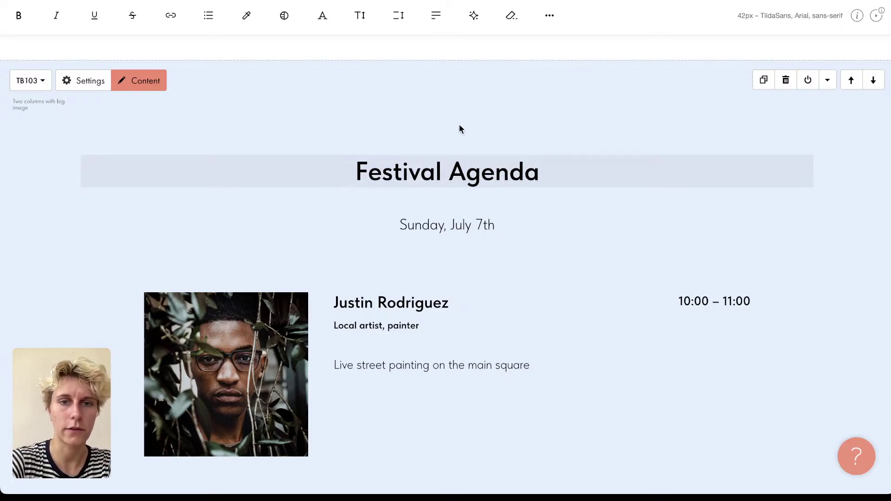
{"action": "left_click", "coordinate": [459, 124]}
Step: Replace the title of the location block under the map pin with the July 8 date and venue address line from the notes
{"action": "scroll", "coordinate": [472, 197], "scroll_direction": "down", "scroll_amount": 12}
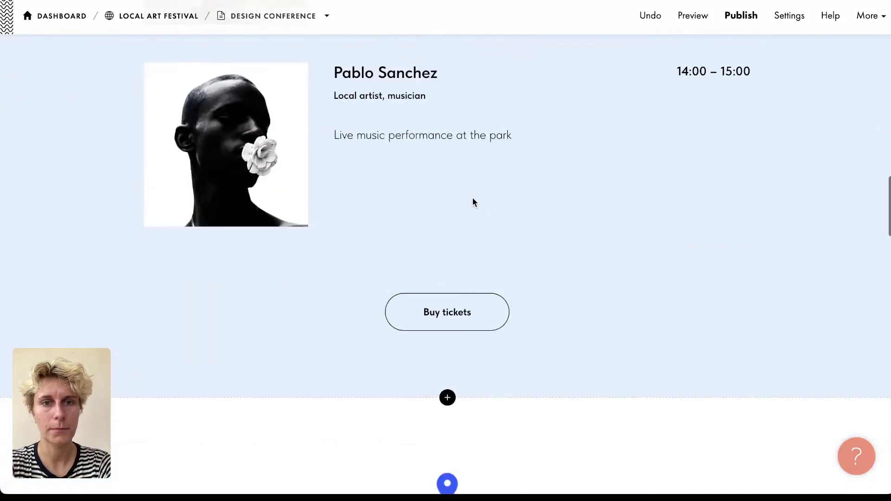
{"action": "scroll", "coordinate": [472, 197], "scroll_direction": "up", "scroll_amount": 15}
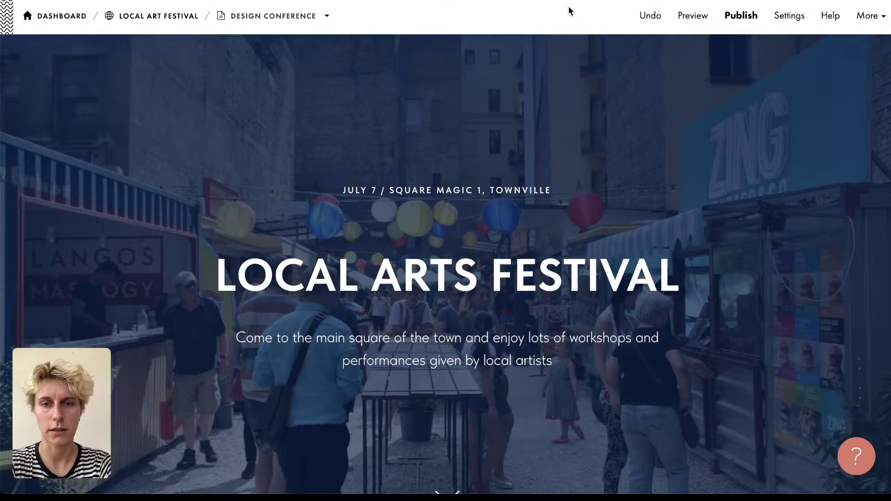
{"action": "scroll", "coordinate": [594, 244], "scroll_direction": "down", "scroll_amount": 10}
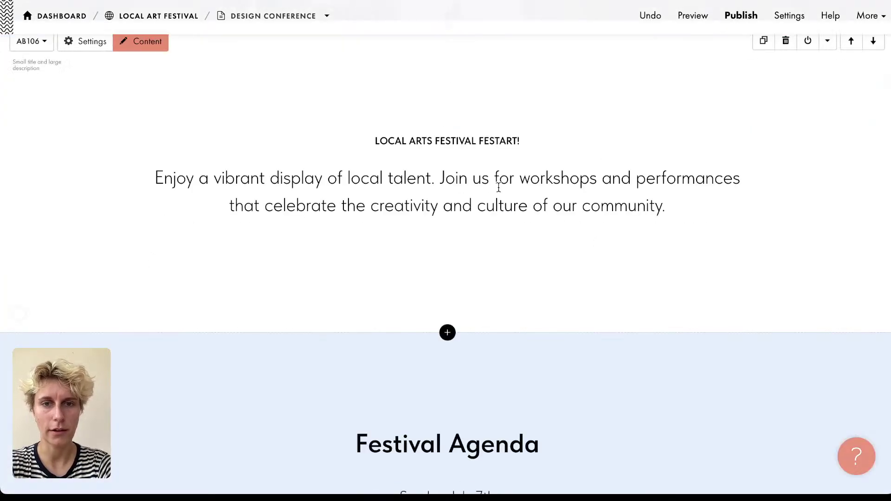
{"action": "scroll", "coordinate": [500, 191], "scroll_direction": "down", "scroll_amount": 6}
{"action": "scroll", "coordinate": [500, 192], "scroll_direction": "down", "scroll_amount": 3}
{"action": "scroll", "coordinate": [500, 192], "scroll_direction": "down", "scroll_amount": 12}
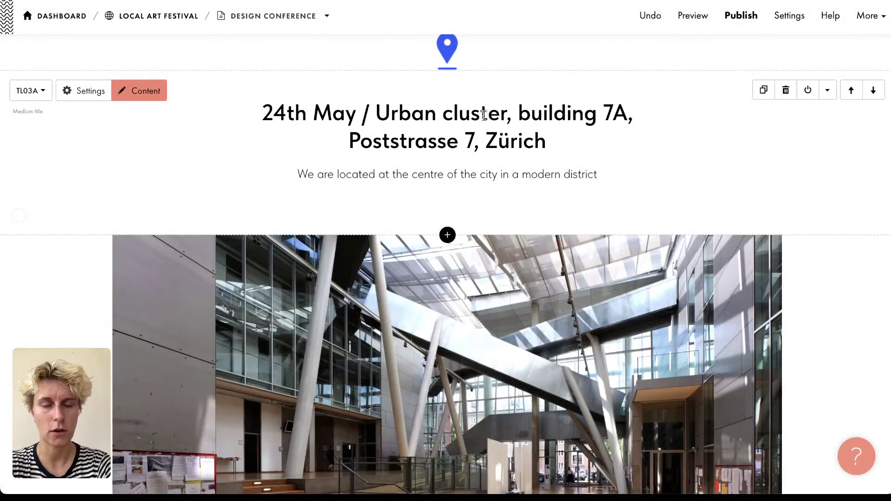
{"action": "key", "text": "alt+Tab"}
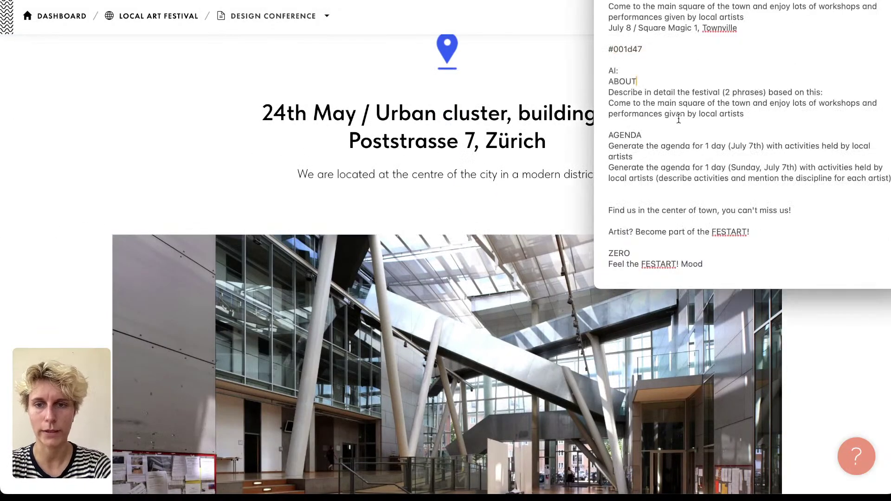
{"action": "scroll", "coordinate": [678, 118], "scroll_direction": "up", "scroll_amount": 2}
{"action": "triple_click", "coordinate": [681, 51]}
{"action": "key", "text": "ctrl+c"}
{"action": "key", "text": "alt+Tab"}
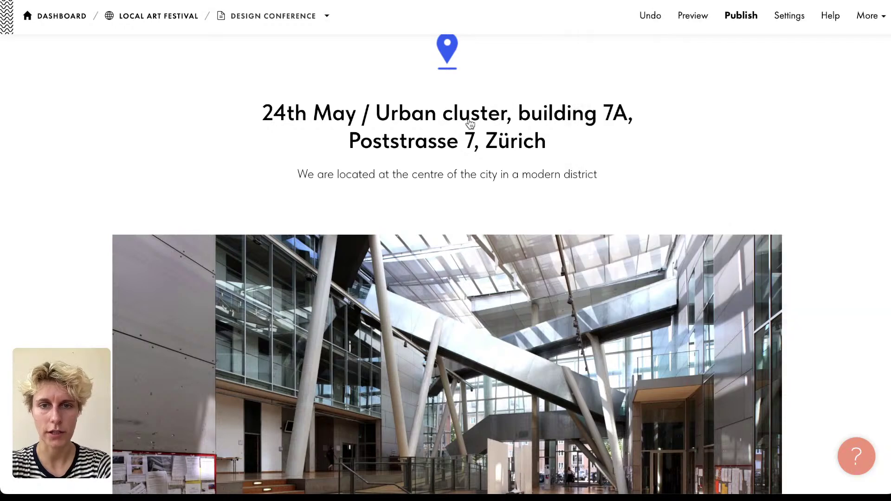
{"action": "triple_click", "coordinate": [470, 123]}
{"action": "key", "text": "ctrl+v"}
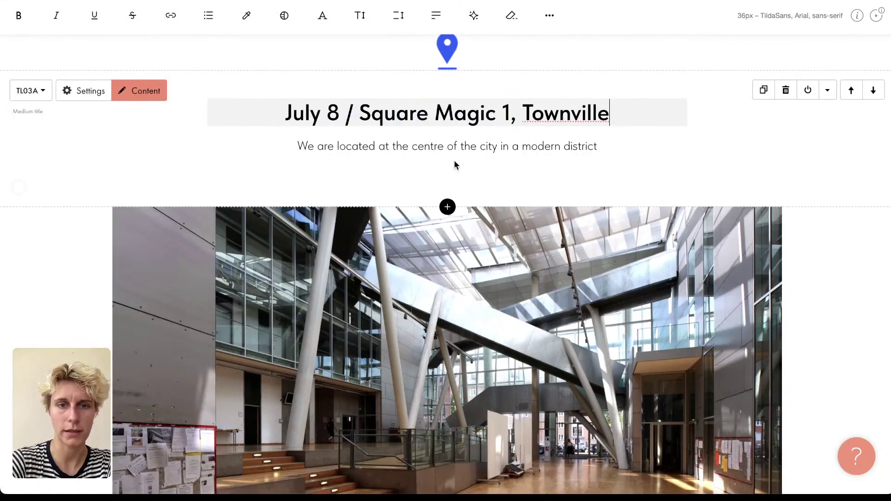
Step: Replace the location block's description with "Find us in the center of town, you can't miss us!" from the notes
{"action": "left_click", "coordinate": [460, 163]}
{"action": "key", "text": "alt+Tab"}
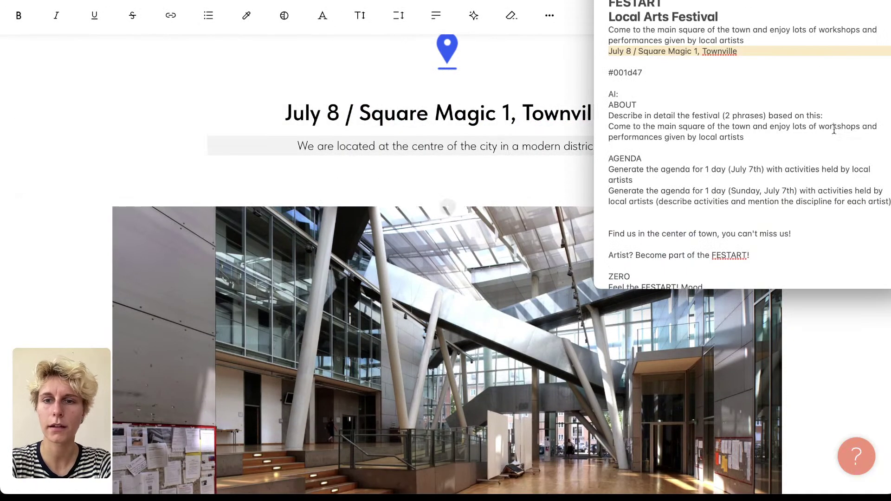
{"action": "triple_click", "coordinate": [642, 235]}
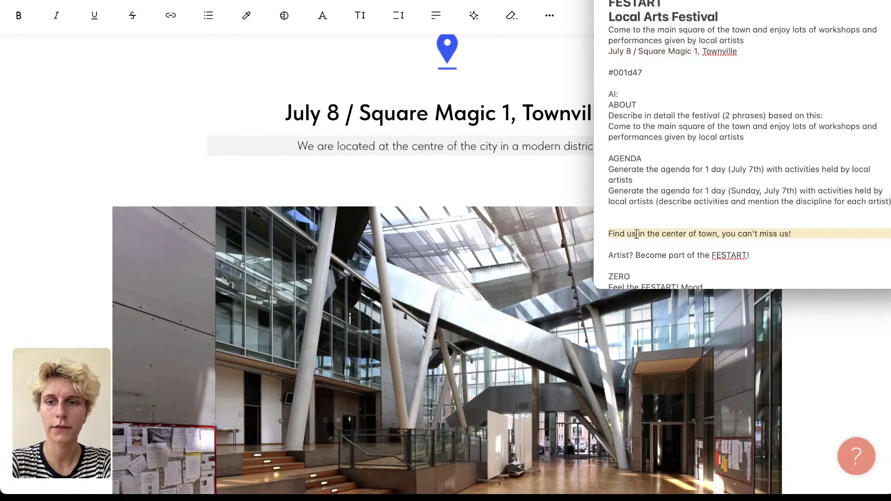
{"action": "key", "text": "ctrl+c"}
{"action": "key", "text": "alt+Tab"}
{"action": "triple_click", "coordinate": [444, 149]}
{"action": "key", "text": "ctrl+v"}
{"action": "key", "text": "BackSpace"}
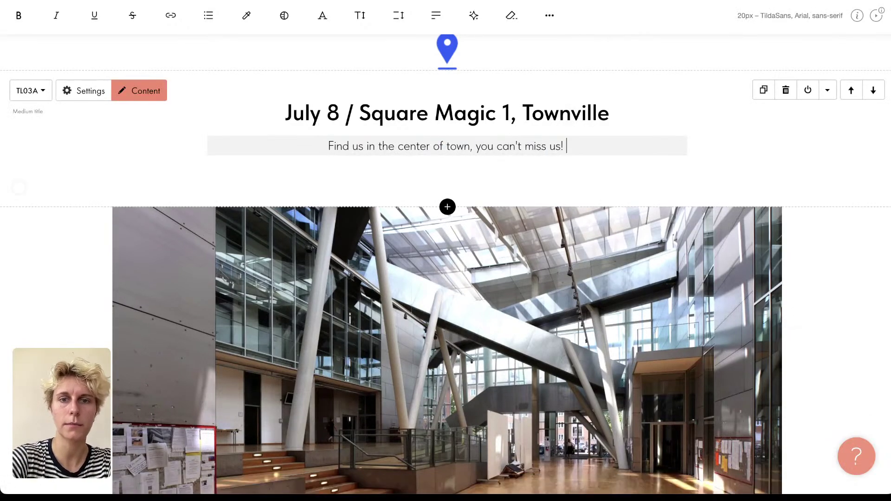
{"action": "left_click", "coordinate": [442, 185]}
Step: Replace the location photo with the olivia-hutcherson street fair picture with red flowers from the Essentials_Pics folder and save the block
{"action": "scroll", "coordinate": [441, 184], "scroll_direction": "down", "scroll_amount": 8}
{"action": "scroll", "coordinate": [418, 204], "scroll_direction": "up", "scroll_amount": 2}
{"action": "scroll", "coordinate": [403, 228], "scroll_direction": "up", "scroll_amount": 2}
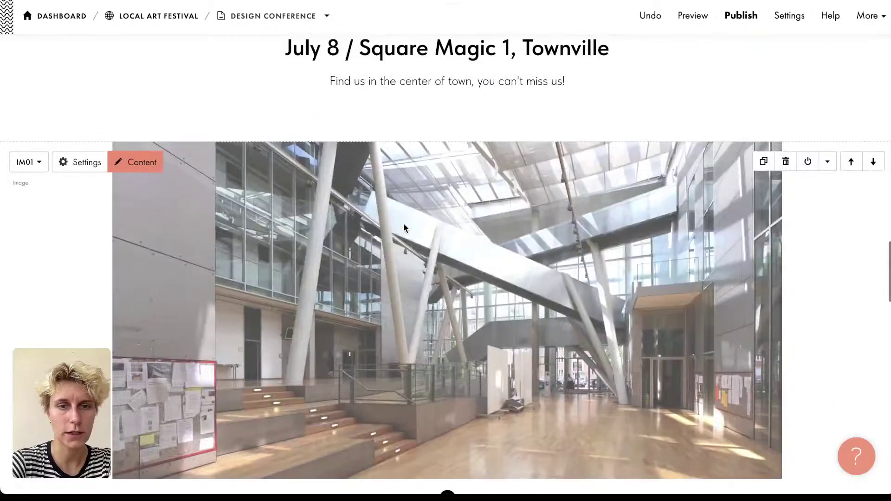
{"action": "left_click", "coordinate": [134, 160]}
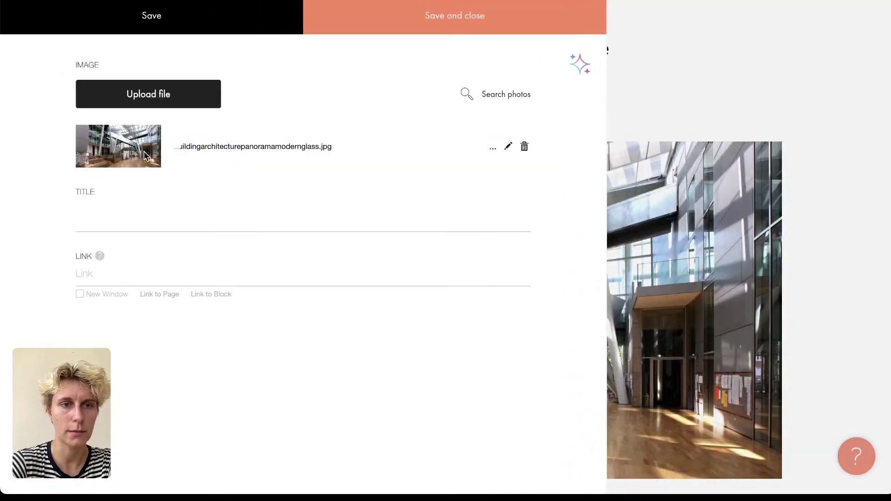
{"action": "left_click", "coordinate": [183, 93]}
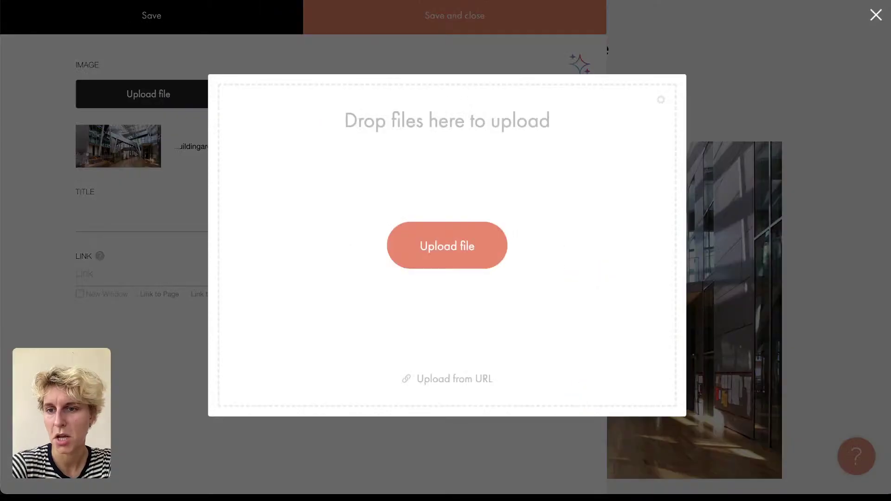
{"action": "key", "text": "super+Tab"}
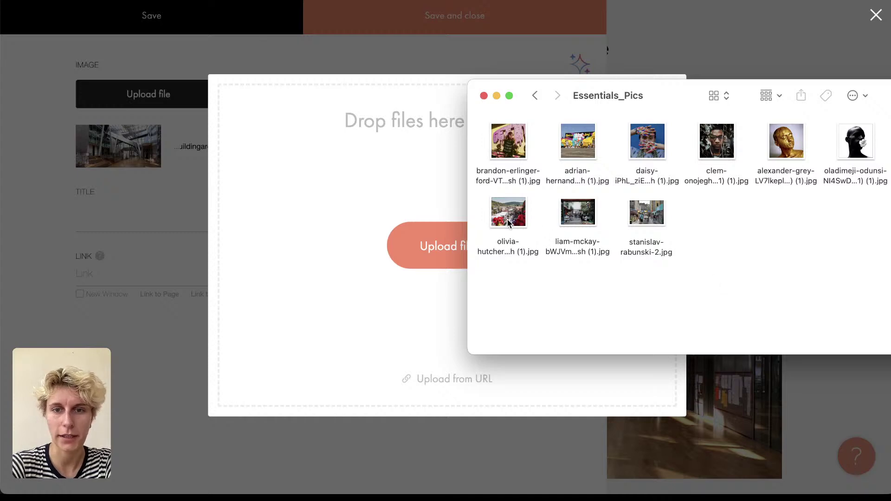
{"action": "left_click_drag", "start_coordinate": [508, 223], "coordinate": [307, 221]}
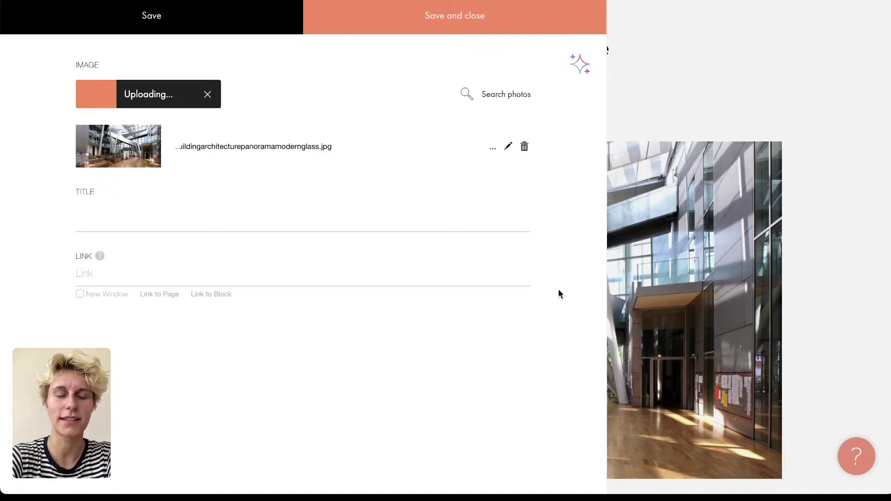
{"action": "left_click", "coordinate": [299, 231]}
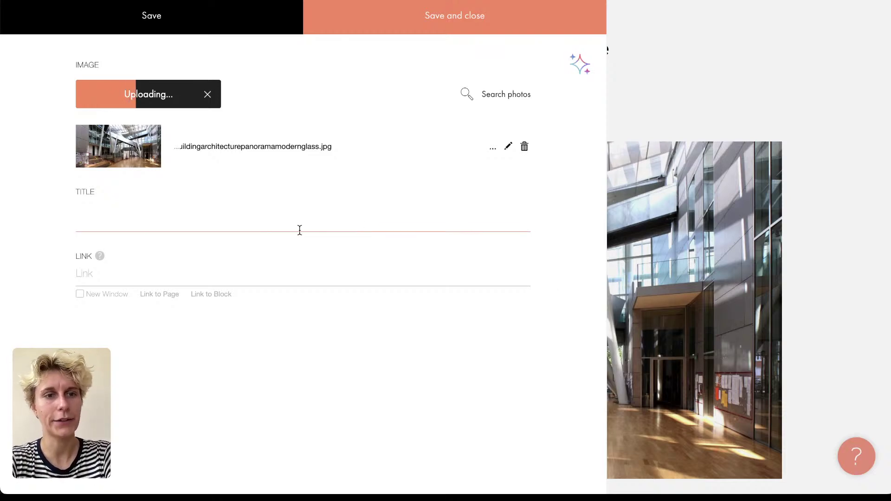
{"action": "left_click", "coordinate": [171, 271]}
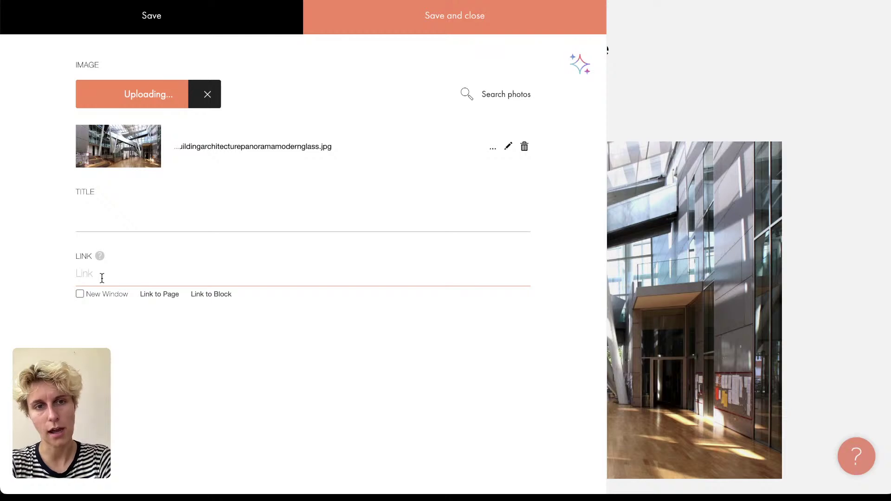
{"action": "left_click", "coordinate": [115, 350]}
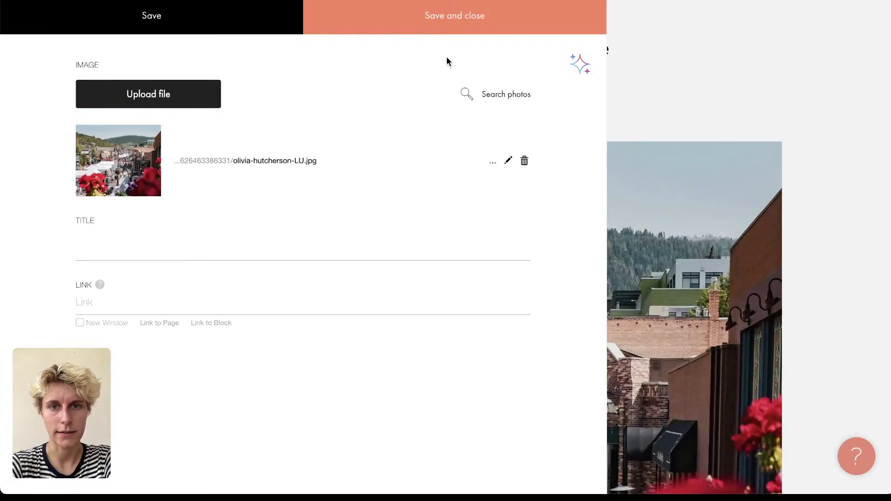
{"action": "left_click", "coordinate": [448, 16]}
Step: Change the word "conference" to "festival" in the "Take part in a conference. It is free!" heading
{"action": "scroll", "coordinate": [330, 318], "scroll_direction": "down", "scroll_amount": 5}
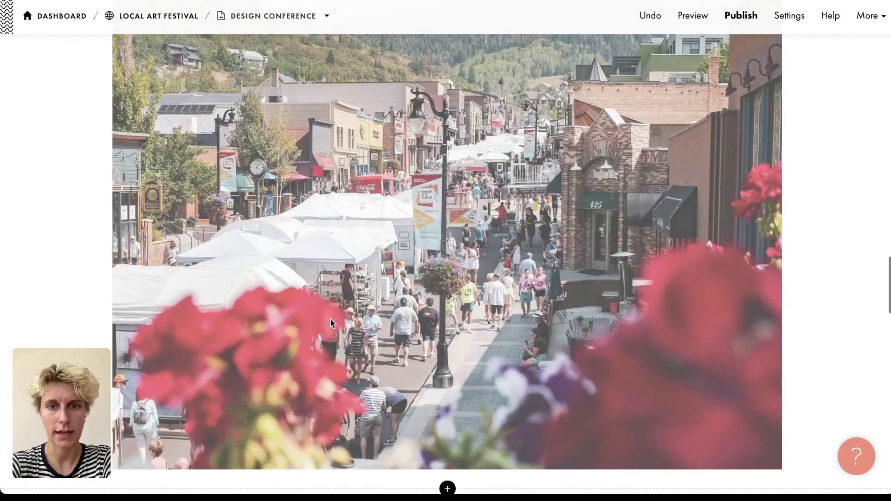
{"action": "scroll", "coordinate": [330, 318], "scroll_direction": "down", "scroll_amount": 6}
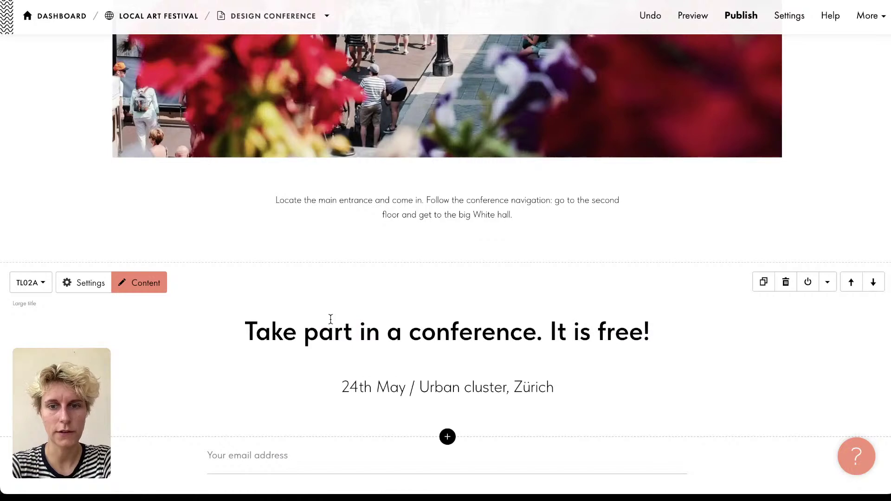
{"action": "double_click", "coordinate": [331, 325]}
{"action": "double_click", "coordinate": [419, 325]}
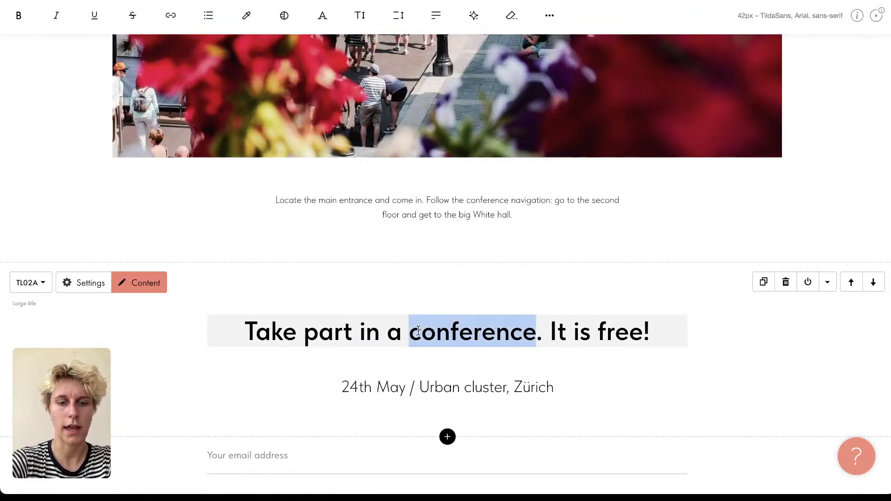
{"action": "type", "text": "festival"}
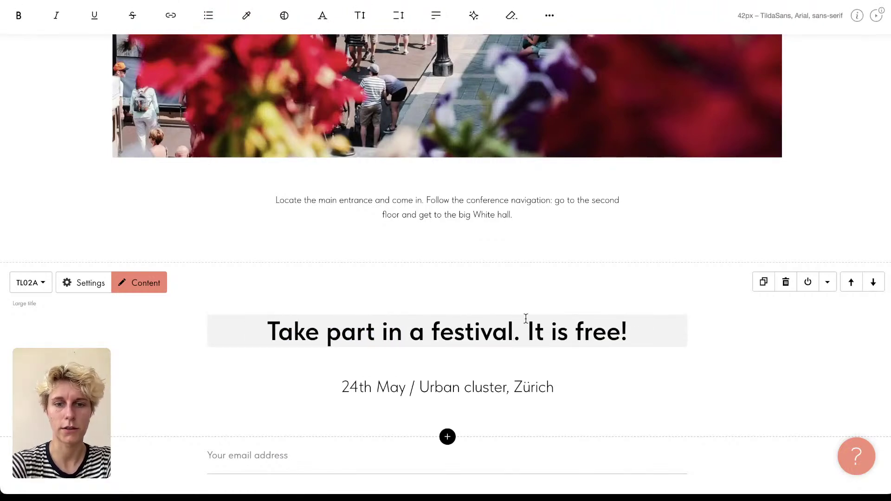
Step: Replace the line under the "Take part in a festival" heading with "July 8 / Square Magic 1, Townville" from the notes
{"action": "left_click", "coordinate": [559, 368]}
{"action": "key", "text": "super+Tab"}
{"action": "key", "text": "super+Tab"}
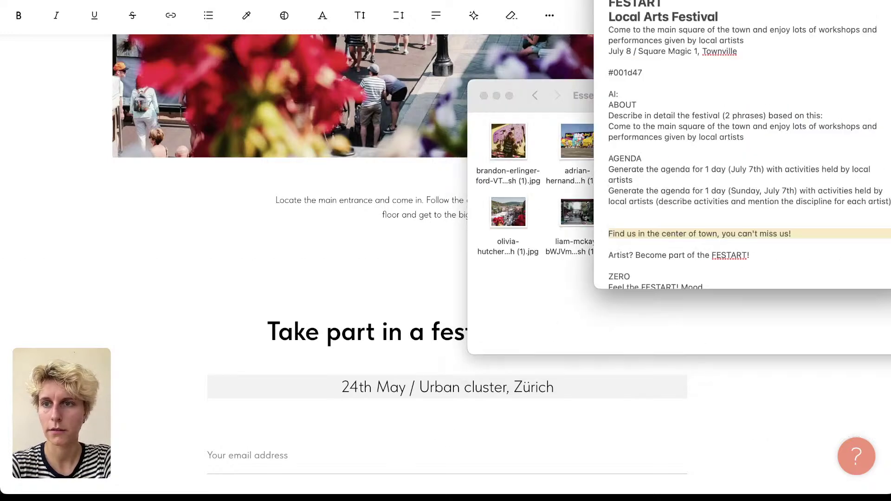
{"action": "triple_click", "coordinate": [693, 51]}
{"action": "key", "text": "ctrl+c"}
{"action": "key", "text": "super+Tab"}
{"action": "key", "text": "ctrl+a"}
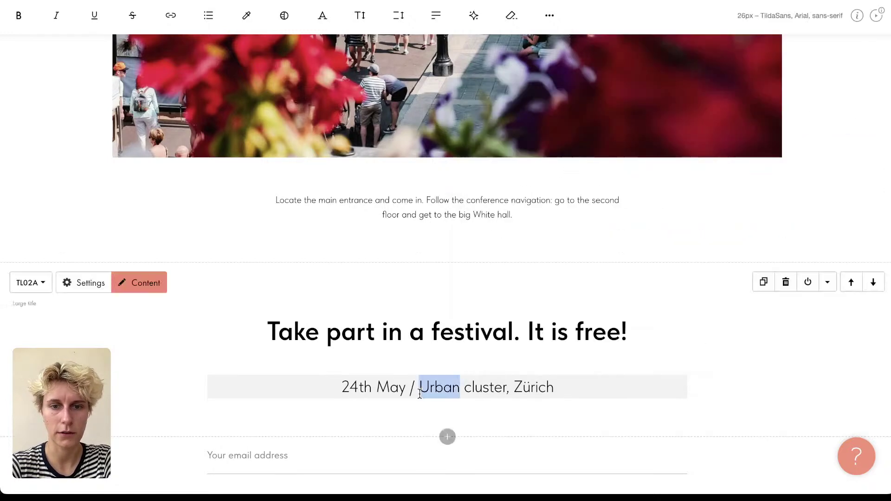
{"action": "key", "text": "ctrl+v"}
{"action": "left_click", "coordinate": [416, 416]}
Step: Delete the phone number input field from the sign-up form and save the block
{"action": "scroll", "coordinate": [416, 413], "scroll_direction": "down", "scroll_amount": 8}
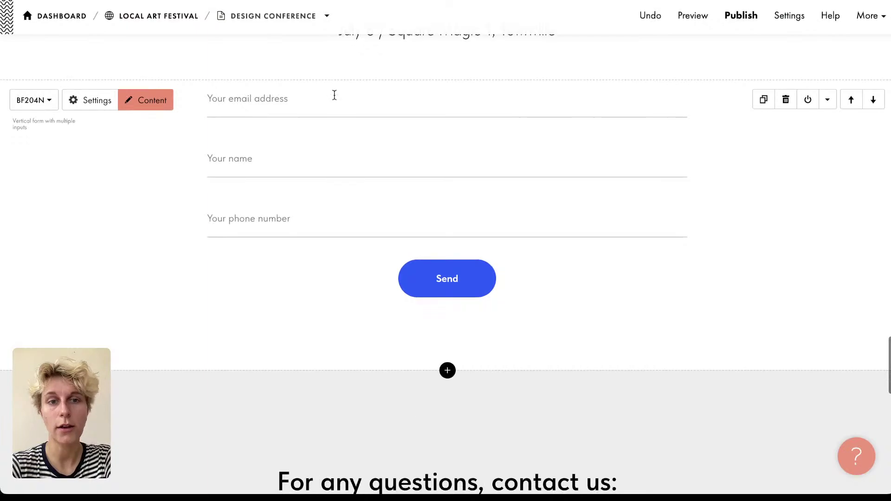
{"action": "scroll", "coordinate": [273, 173], "scroll_direction": "up", "scroll_amount": 2}
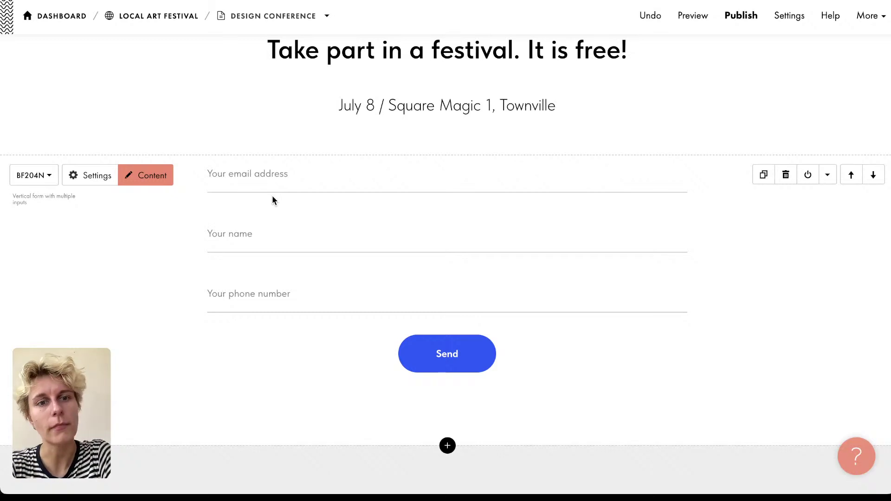
{"action": "left_click", "coordinate": [157, 183]}
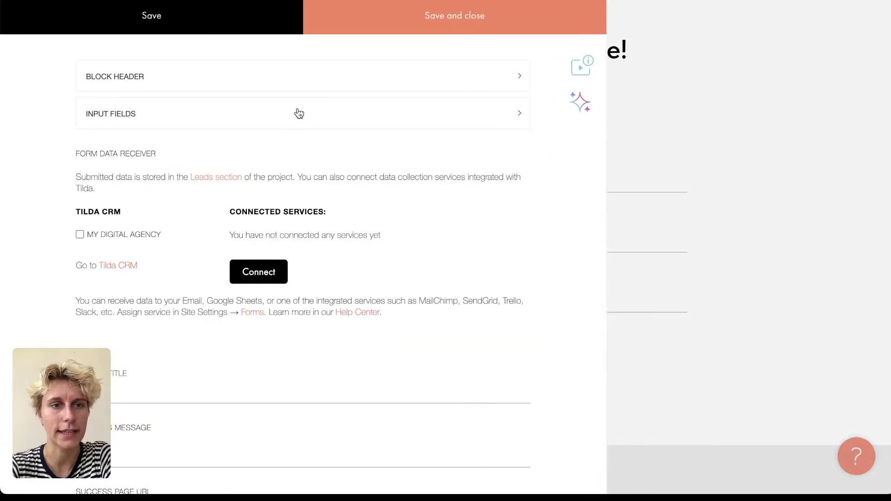
{"action": "left_click", "coordinate": [299, 113]}
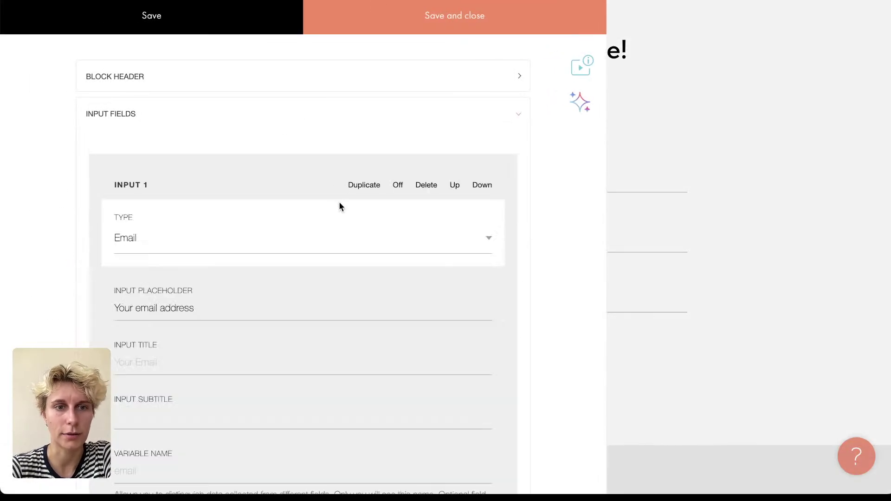
{"action": "scroll", "coordinate": [343, 214], "scroll_direction": "down", "scroll_amount": 1}
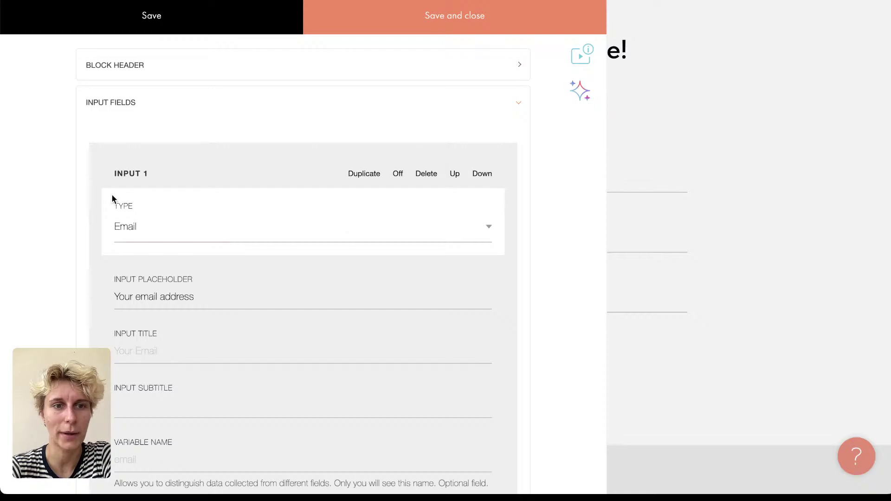
{"action": "scroll", "coordinate": [235, 232], "scroll_direction": "down", "scroll_amount": 20}
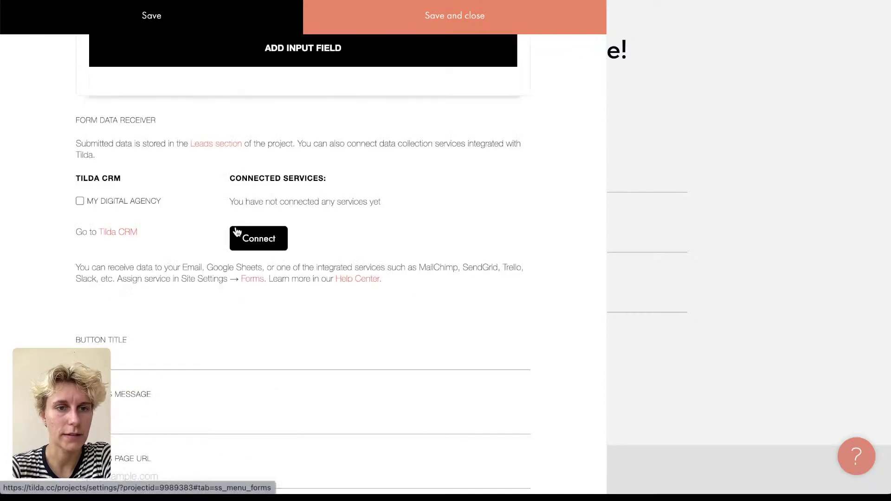
{"action": "scroll", "coordinate": [236, 231], "scroll_direction": "up", "scroll_amount": 15}
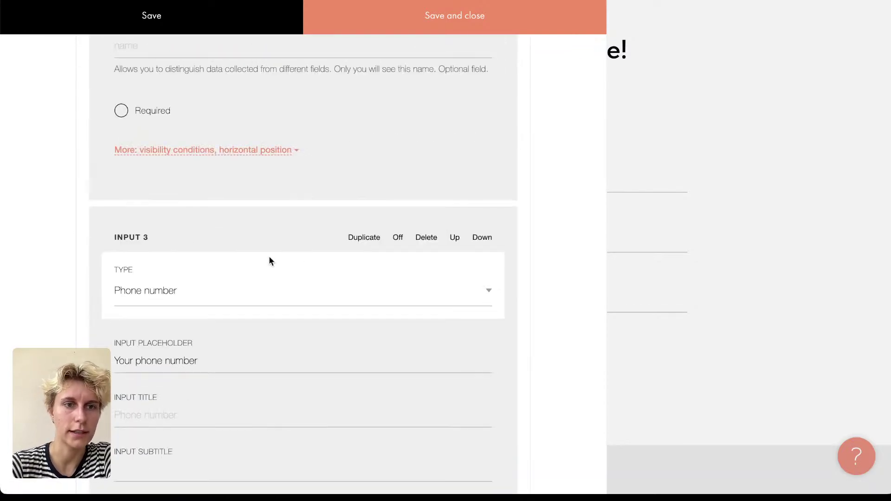
{"action": "scroll", "coordinate": [271, 261], "scroll_direction": "up", "scroll_amount": 7}
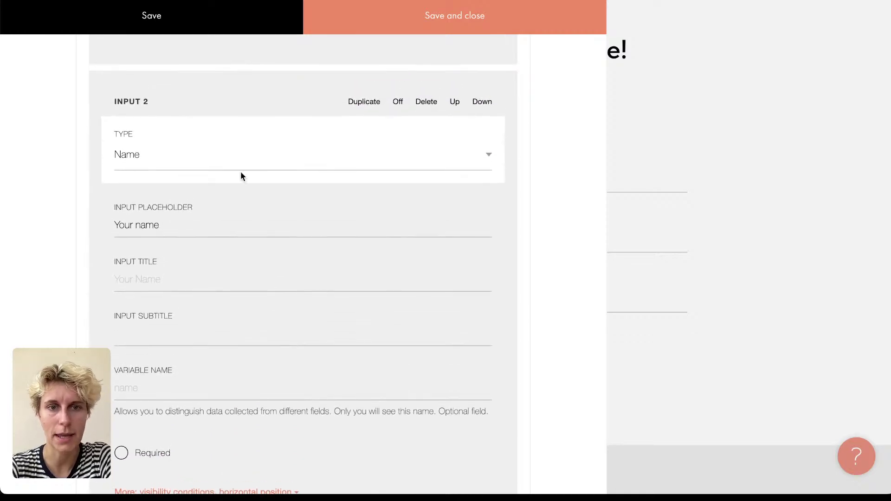
{"action": "scroll", "coordinate": [241, 175], "scroll_direction": "up", "scroll_amount": 8}
{"action": "scroll", "coordinate": [242, 176], "scroll_direction": "down", "scroll_amount": 15}
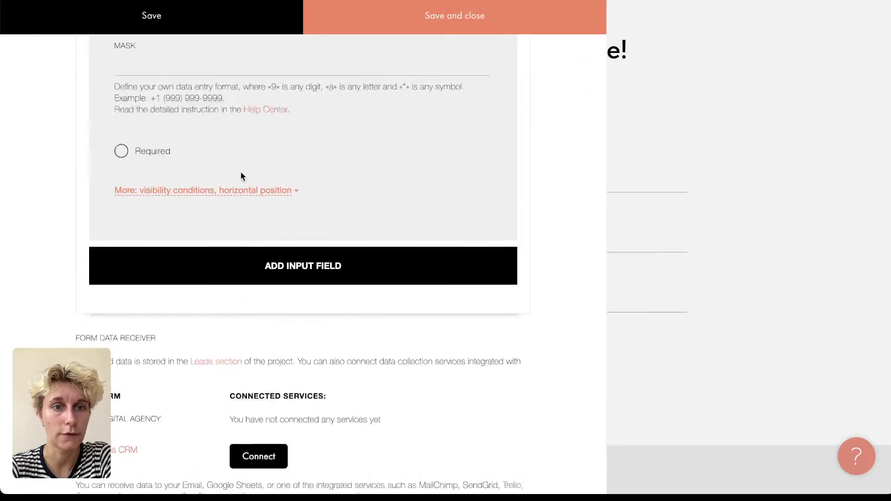
{"action": "scroll", "coordinate": [241, 176], "scroll_direction": "up", "scroll_amount": 8}
{"action": "scroll", "coordinate": [242, 177], "scroll_direction": "up", "scroll_amount": 2}
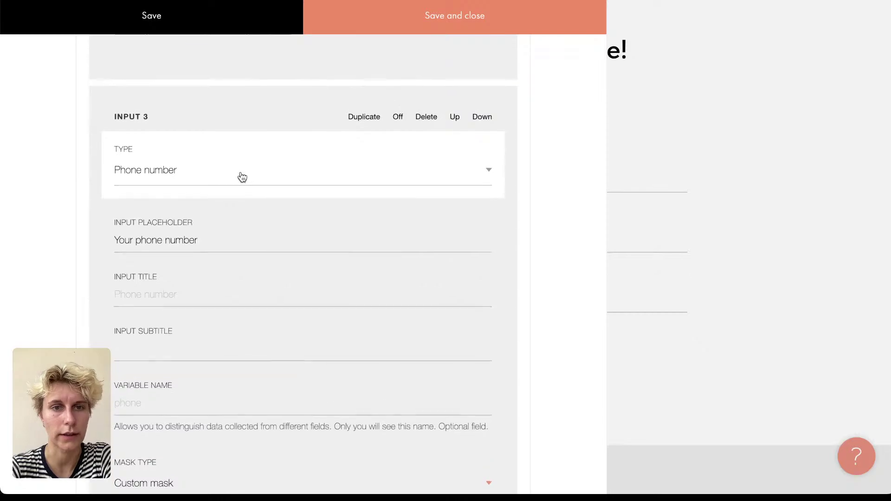
{"action": "left_click", "coordinate": [419, 118]}
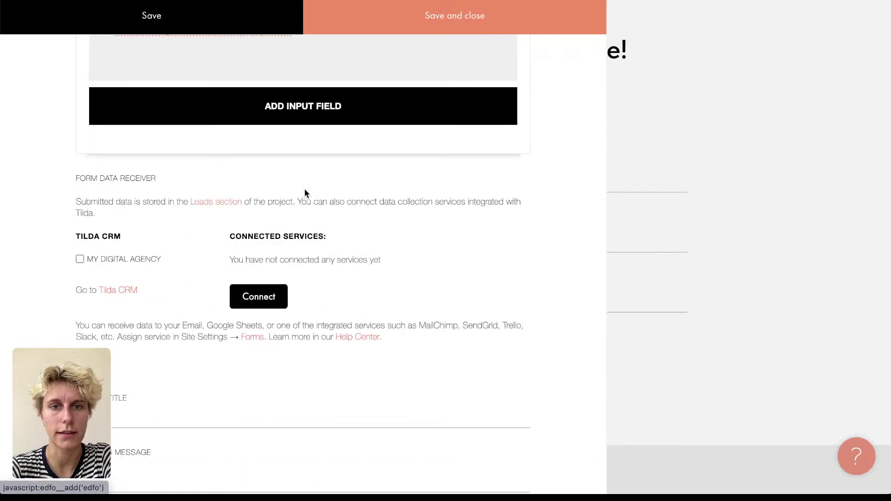
{"action": "left_click", "coordinate": [407, 14]}
Step: Set the background color of the sign-up form's Send button to #001d47 from the notes and save the block
{"action": "scroll", "coordinate": [165, 208], "scroll_direction": "down", "scroll_amount": 1}
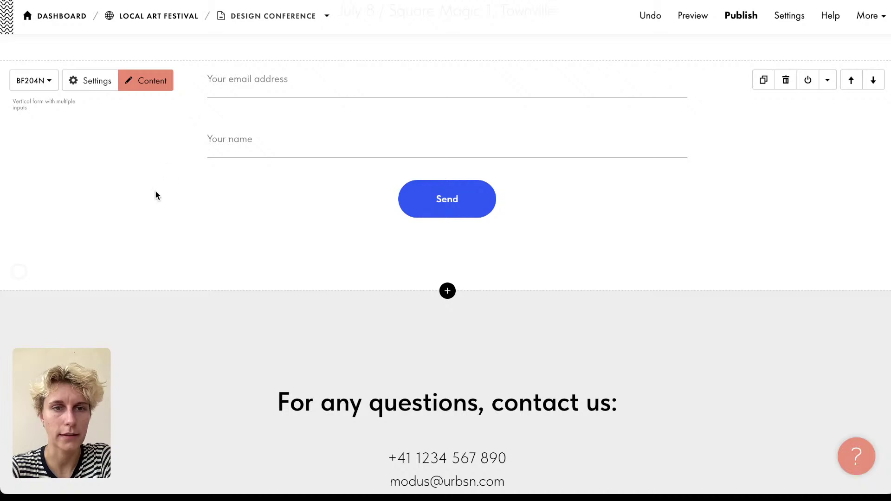
{"action": "left_click", "coordinate": [91, 81]}
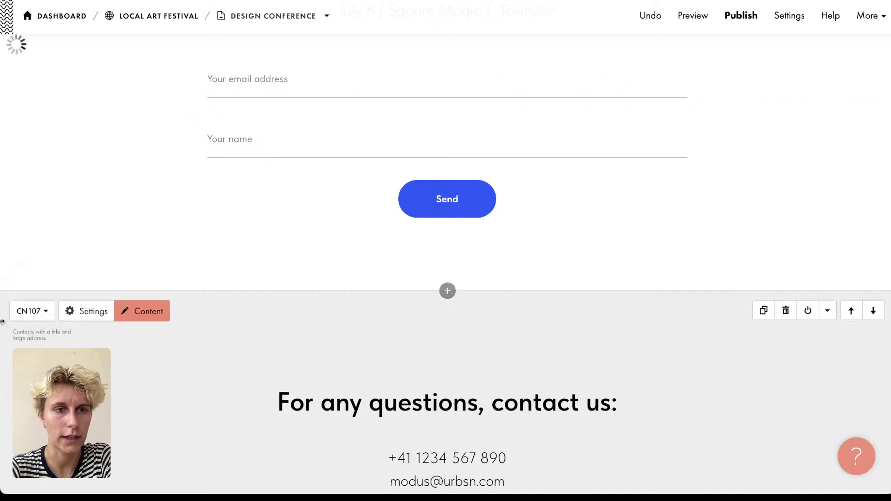
{"action": "scroll", "coordinate": [91, 310], "scroll_direction": "down", "scroll_amount": 6}
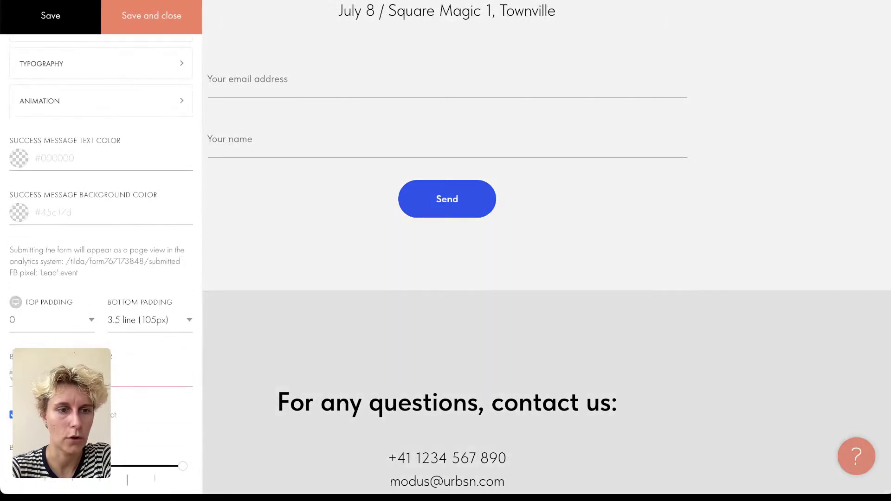
{"action": "scroll", "coordinate": [121, 188], "scroll_direction": "down", "scroll_amount": 5}
{"action": "scroll", "coordinate": [119, 188], "scroll_direction": "up", "scroll_amount": 9}
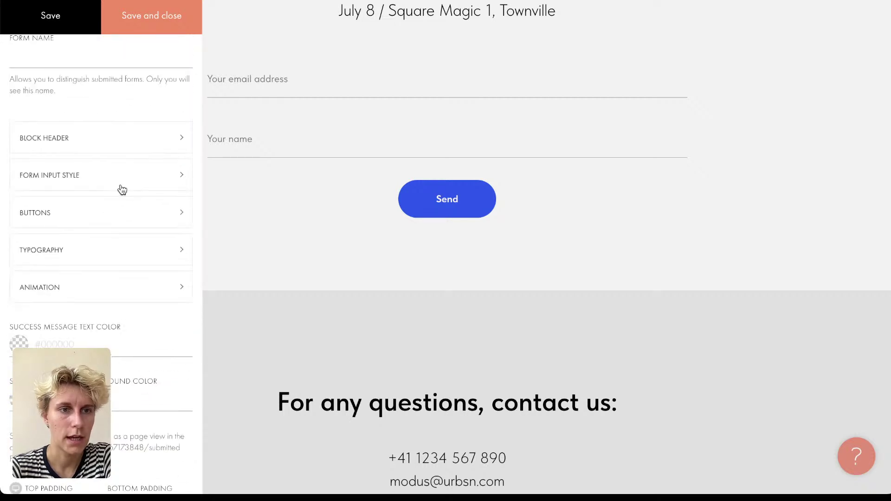
{"action": "left_click", "coordinate": [73, 222]}
{"action": "left_click", "coordinate": [344, 253]}
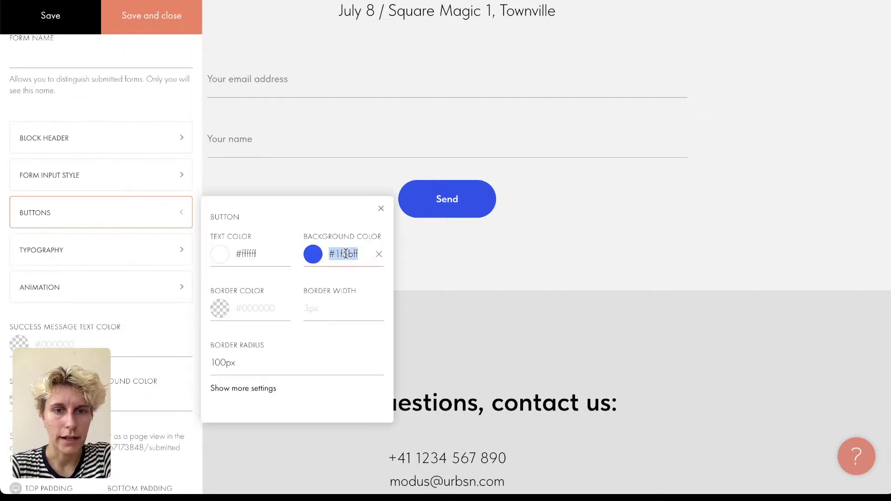
{"action": "key", "text": "super+v"}
{"action": "key", "text": "super+z"}
{"action": "key", "text": "super+Tab"}
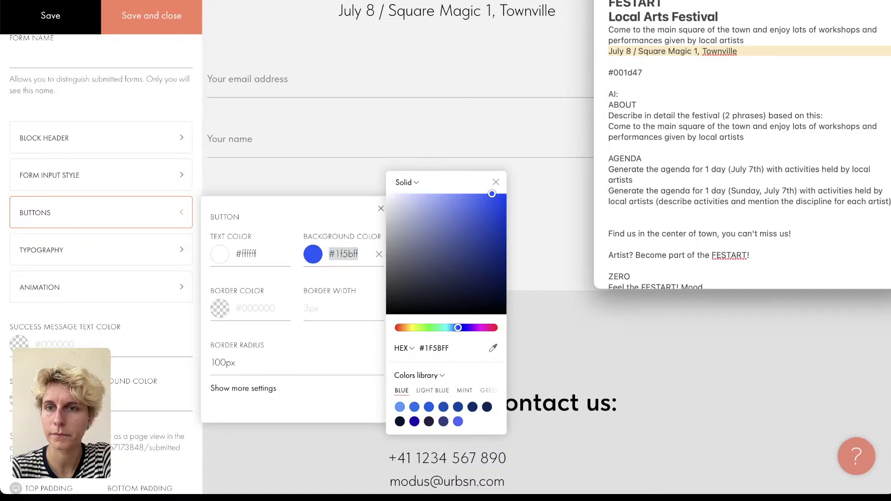
{"action": "double_click", "coordinate": [631, 73]}
{"action": "key", "text": "super+c"}
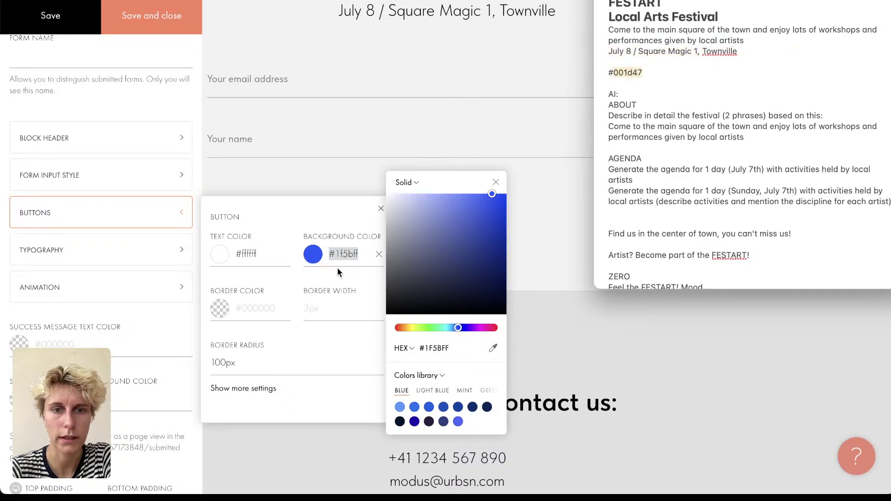
{"action": "key", "text": "super+Tab"}
{"action": "key", "text": "super+v"}
{"action": "key", "text": "Escape"}
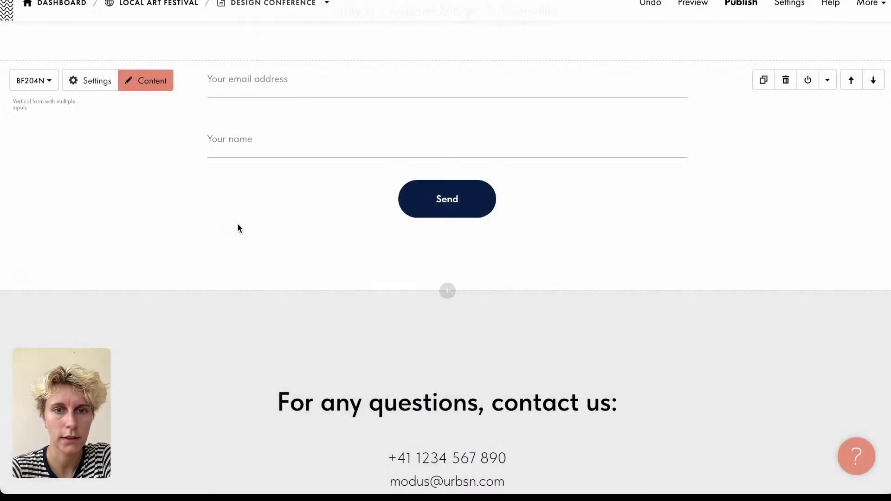
Step: Copy the block background color code from the Festival Agenda block's settings
{"action": "scroll", "coordinate": [238, 228], "scroll_direction": "up", "scroll_amount": 10}
{"action": "scroll", "coordinate": [238, 228], "scroll_direction": "up", "scroll_amount": 15}
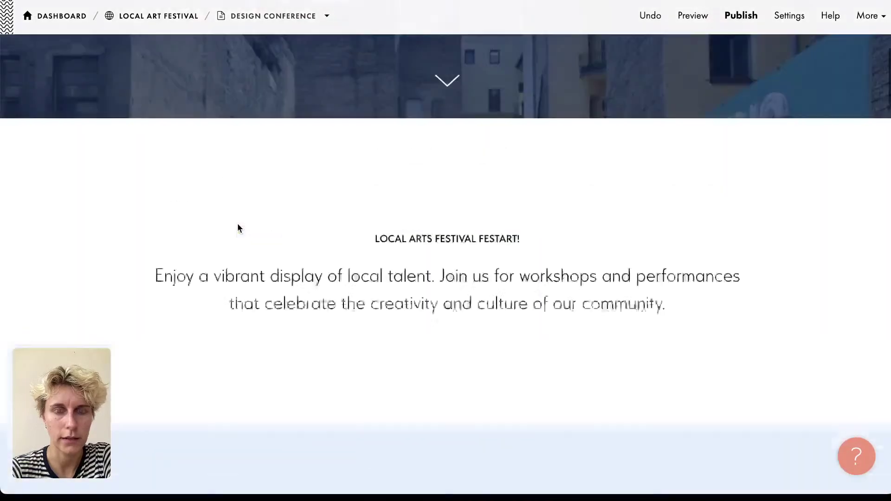
{"action": "scroll", "coordinate": [238, 228], "scroll_direction": "down", "scroll_amount": 10}
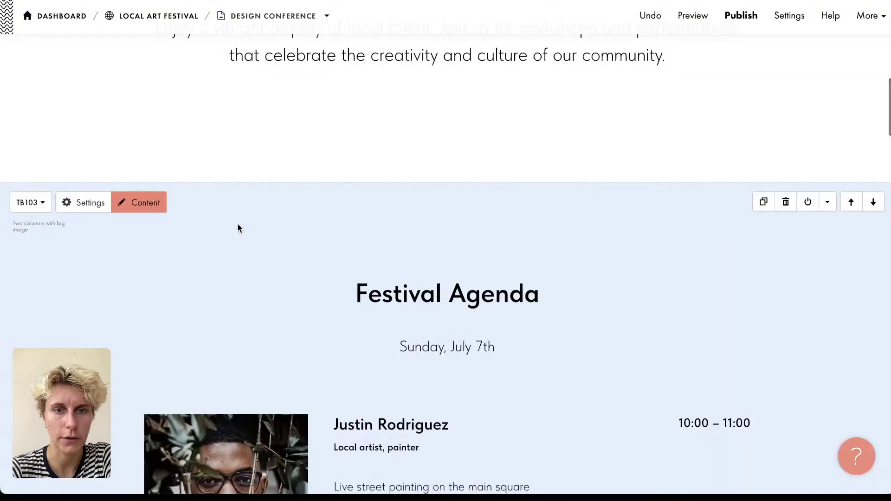
{"action": "scroll", "coordinate": [89, 82], "scroll_direction": "down", "scroll_amount": 3}
{"action": "left_click", "coordinate": [88, 79]}
{"action": "scroll", "coordinate": [73, 322], "scroll_direction": "down", "scroll_amount": 9}
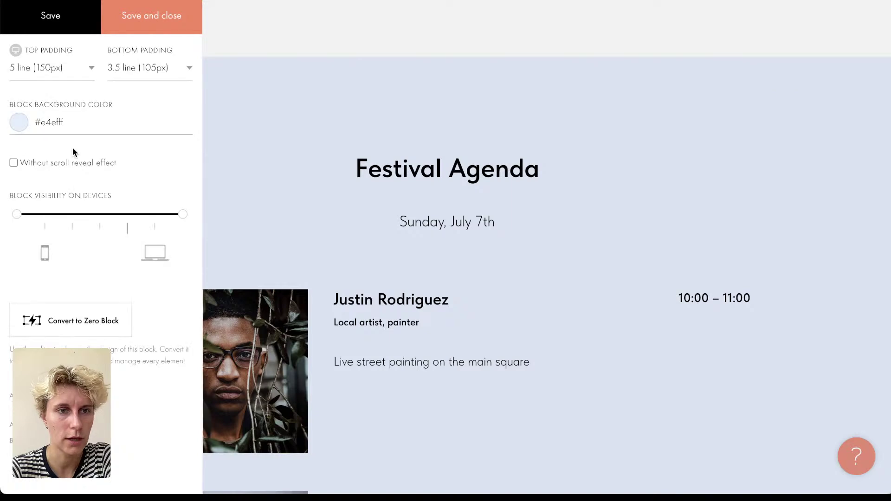
{"action": "left_click", "coordinate": [52, 132]}
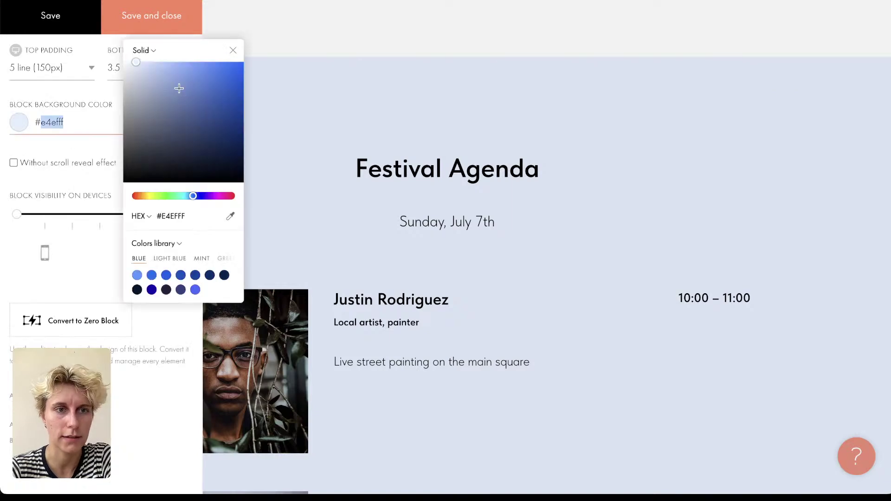
Step: Try #6c8dbe as the Festival Agenda block's background color and exit its settings without saving
{"action": "left_click", "coordinate": [221, 118]}
{"action": "left_click_drag", "start_coordinate": [220, 118], "coordinate": [174, 93]}
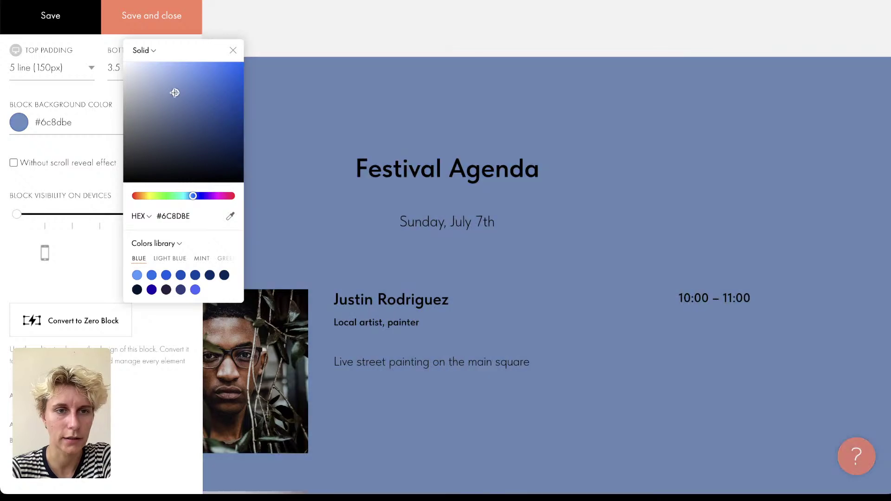
{"action": "left_click", "coordinate": [235, 52]}
{"action": "left_click", "coordinate": [294, 26]}
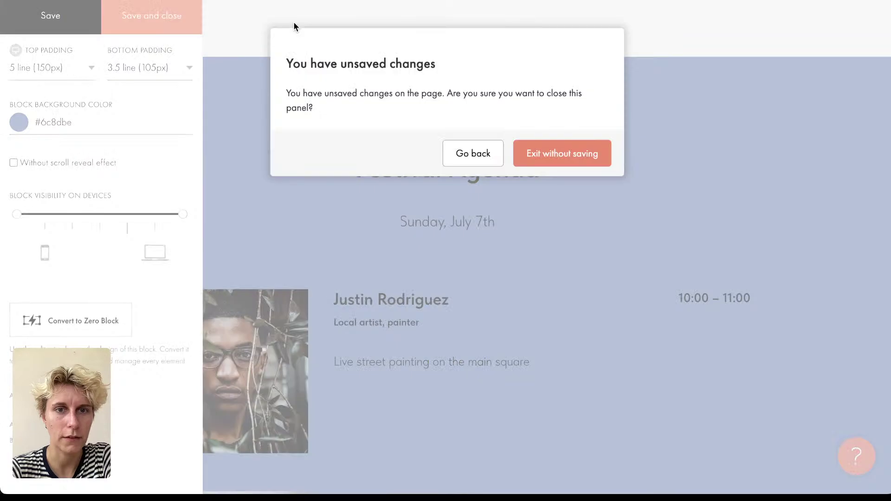
{"action": "left_click", "coordinate": [581, 155]}
Step: Set the background color of the sign-up form's Send button to #e4efff and save the block
{"action": "scroll", "coordinate": [581, 151], "scroll_direction": "down", "scroll_amount": 15}
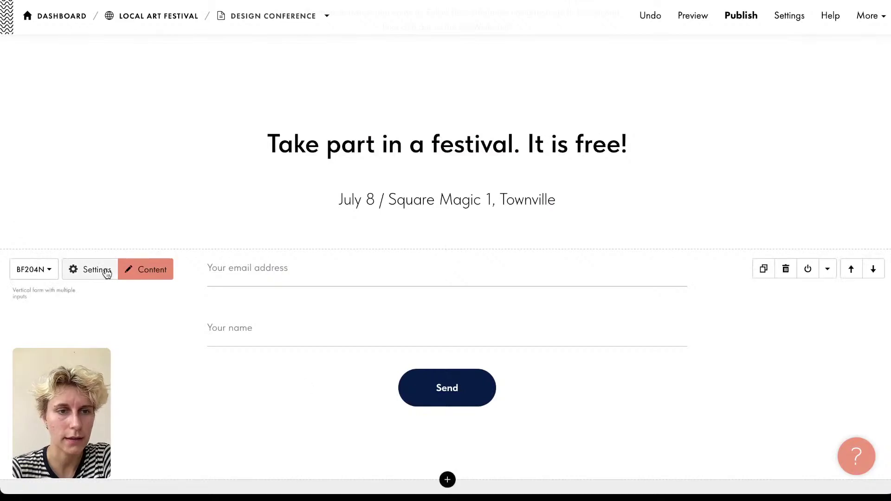
{"action": "left_click", "coordinate": [103, 273]}
{"action": "scroll", "coordinate": [103, 279], "scroll_direction": "down", "scroll_amount": 4}
{"action": "scroll", "coordinate": [103, 294], "scroll_direction": "up", "scroll_amount": 4}
{"action": "left_click", "coordinate": [103, 314]}
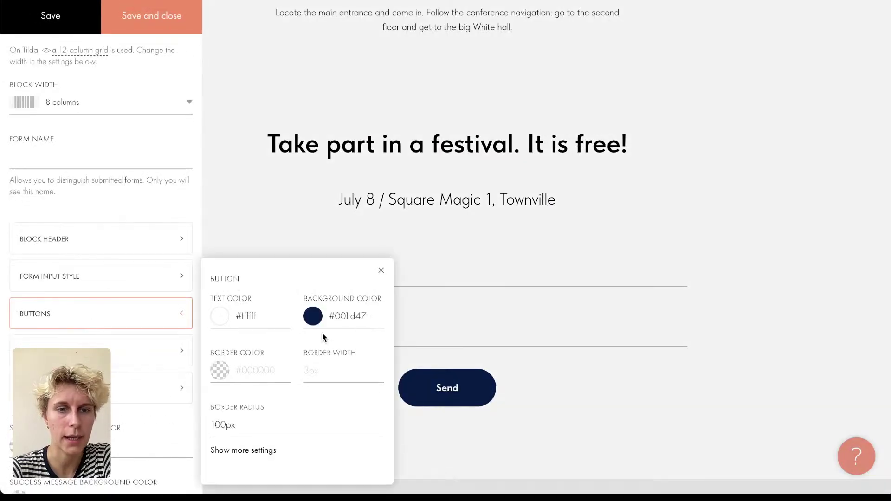
{"action": "left_click", "coordinate": [346, 312]}
{"action": "key", "text": "ctrl+v"}
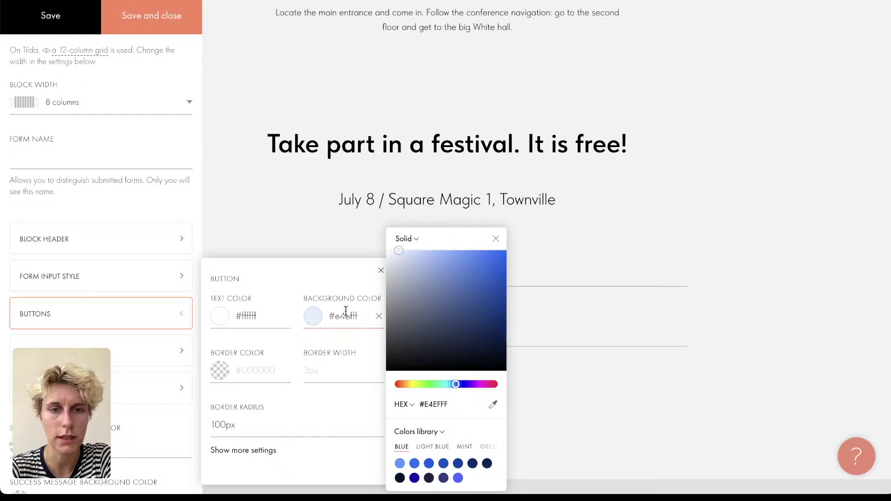
{"action": "left_click", "coordinate": [139, 24]}
{"action": "scroll", "coordinate": [206, 299], "scroll_direction": "down", "scroll_amount": 4}
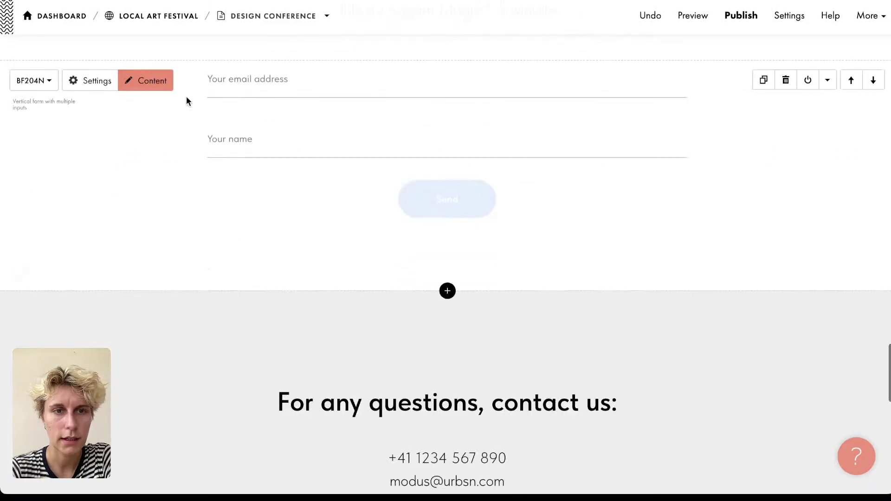
Step: Set the text color of the sign-up form's Send button to #000000 and save the block
{"action": "left_click", "coordinate": [75, 83]}
{"action": "left_click", "coordinate": [80, 307]}
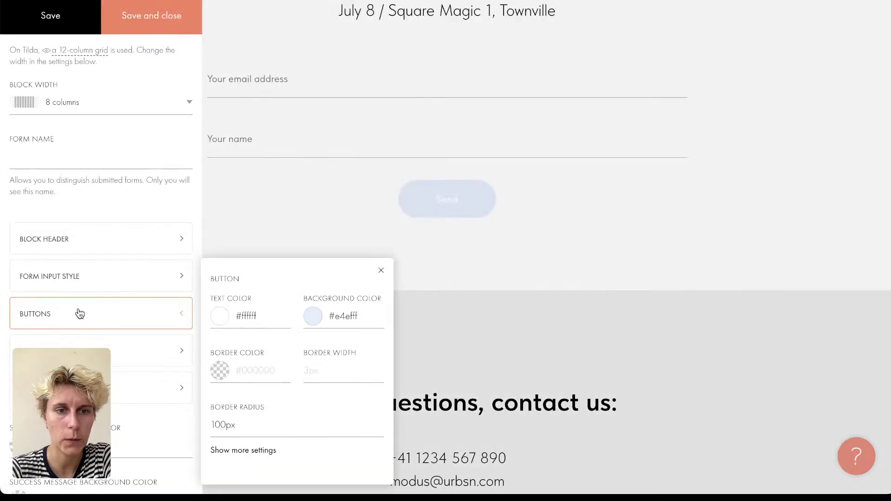
{"action": "left_click", "coordinate": [276, 316]}
{"action": "key", "text": "ctrl+v"}
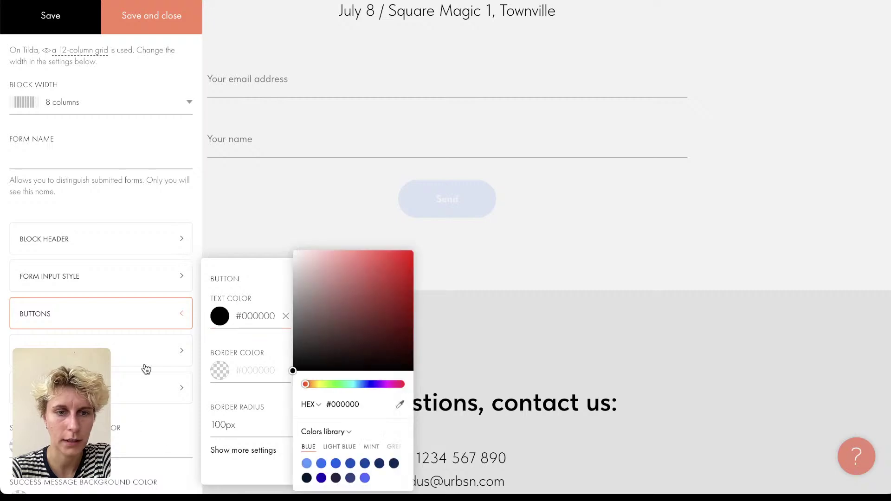
{"action": "left_click", "coordinate": [162, 35]}
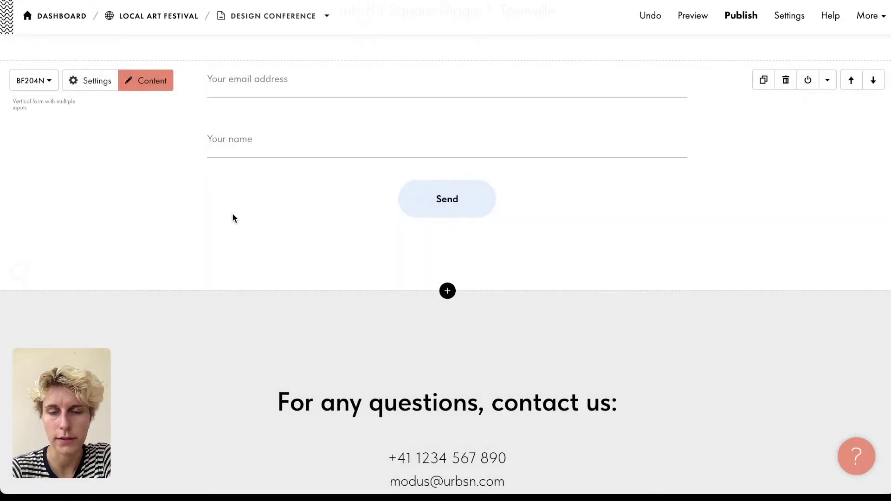
Step: Delete the black Flickr credits block below the map
{"action": "scroll", "coordinate": [233, 219], "scroll_direction": "down", "scroll_amount": 4}
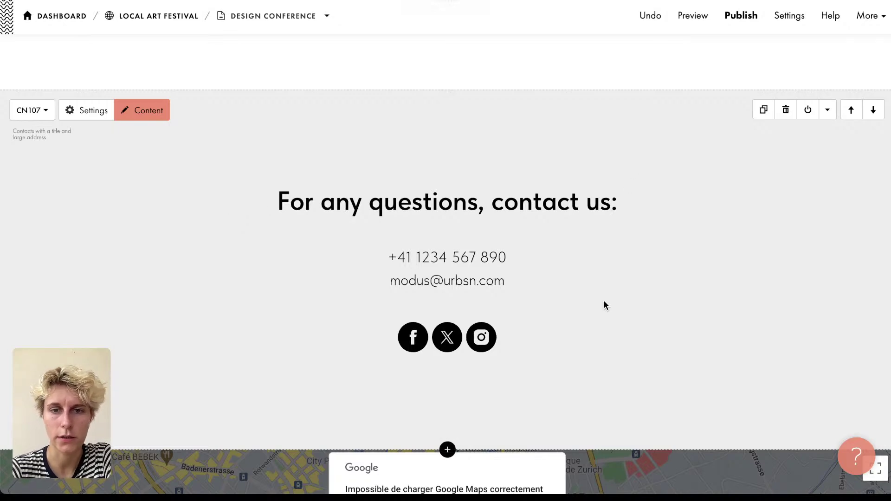
{"action": "scroll", "coordinate": [605, 305], "scroll_direction": "down", "scroll_amount": 5}
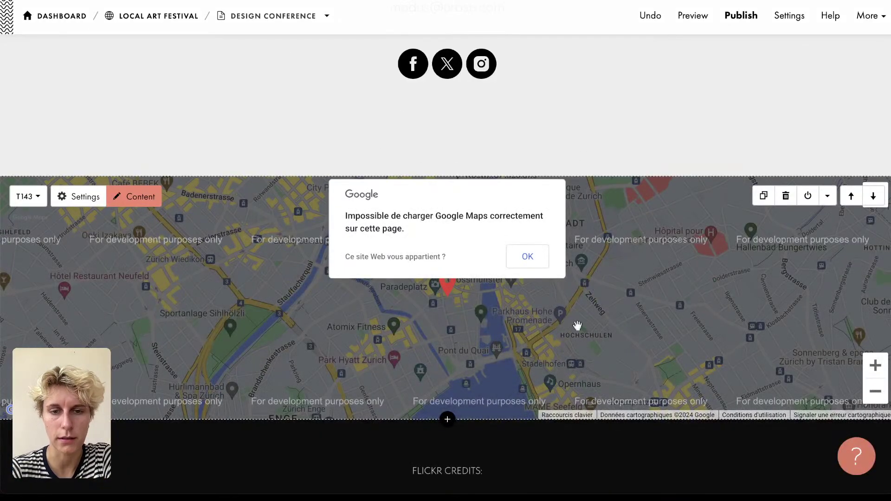
{"action": "scroll", "coordinate": [577, 325], "scroll_direction": "down", "scroll_amount": 4}
{"action": "left_click", "coordinate": [786, 247]}
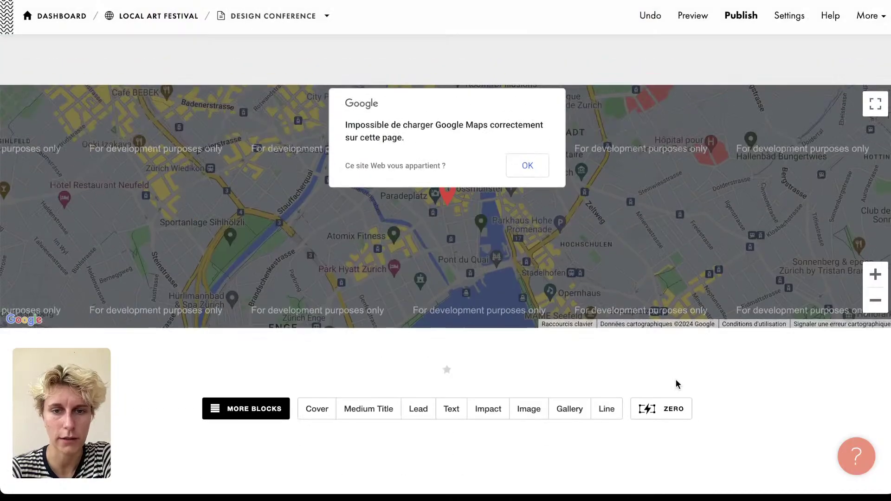
Step: Dismiss the Google Maps notice, look at the map block's content options, and leave them without saving
{"action": "scroll", "coordinate": [677, 381], "scroll_direction": "up", "scroll_amount": 6}
{"action": "scroll", "coordinate": [676, 381], "scroll_direction": "down", "scroll_amount": 6}
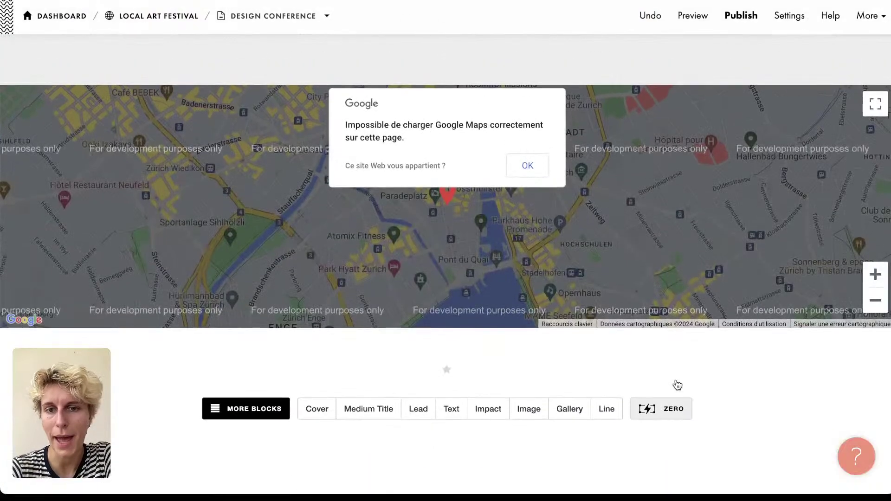
{"action": "left_click", "coordinate": [523, 172]}
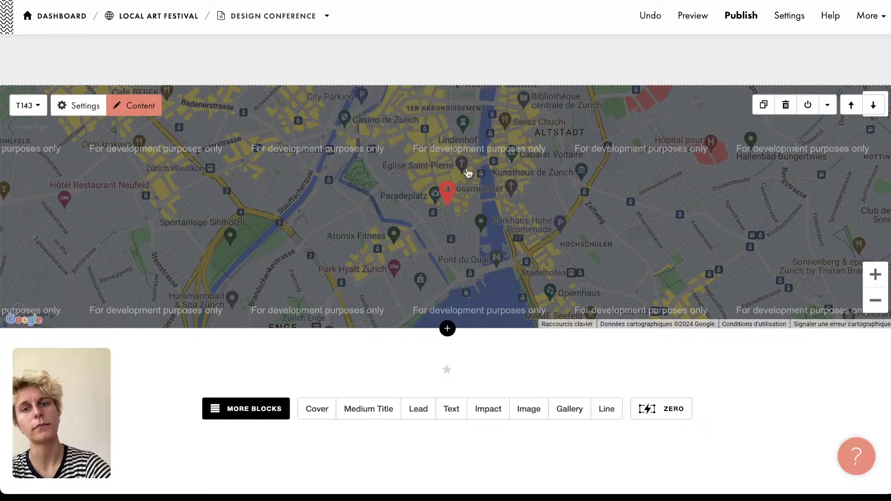
{"action": "left_click", "coordinate": [139, 107]}
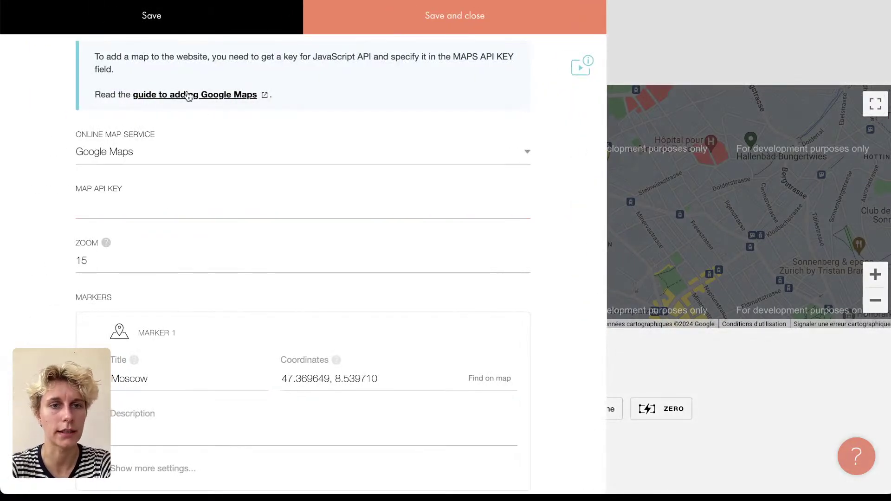
{"action": "left_click", "coordinate": [808, 171]}
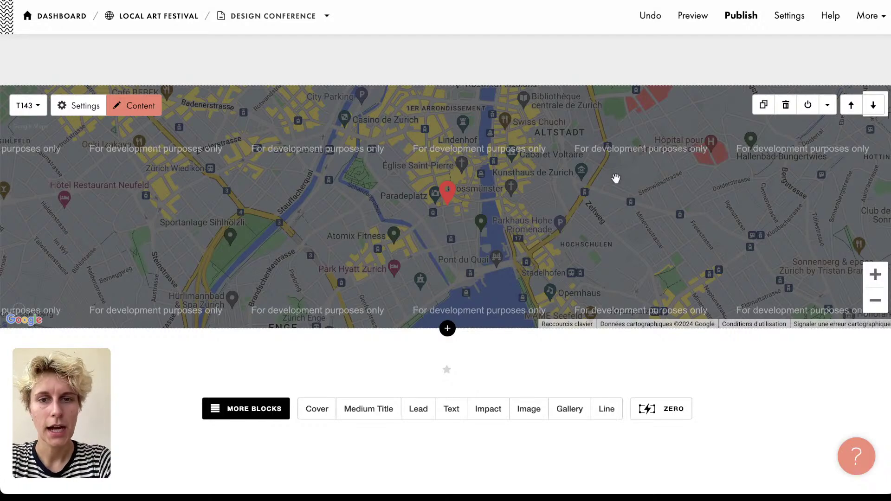
Step: Insert a Zero Block between the intro text block and the Festival Agenda block
{"action": "scroll", "coordinate": [615, 179], "scroll_direction": "up", "scroll_amount": 10}
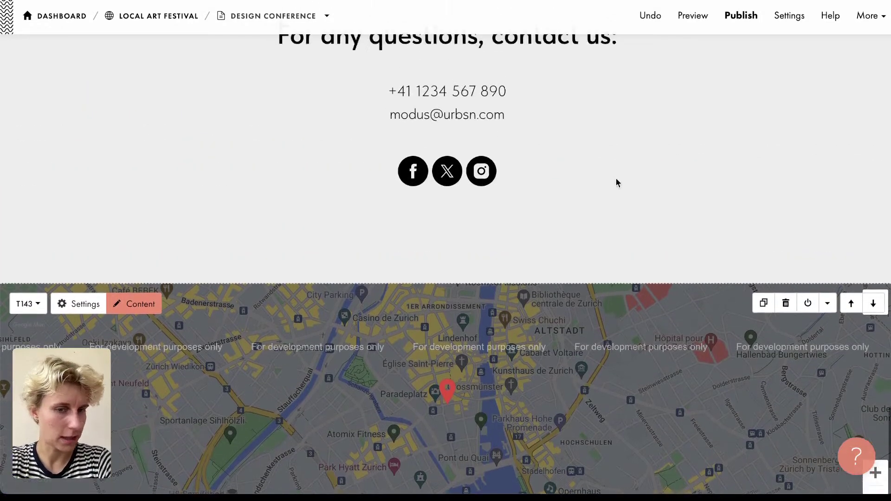
{"action": "scroll", "coordinate": [616, 179], "scroll_direction": "up", "scroll_amount": 15}
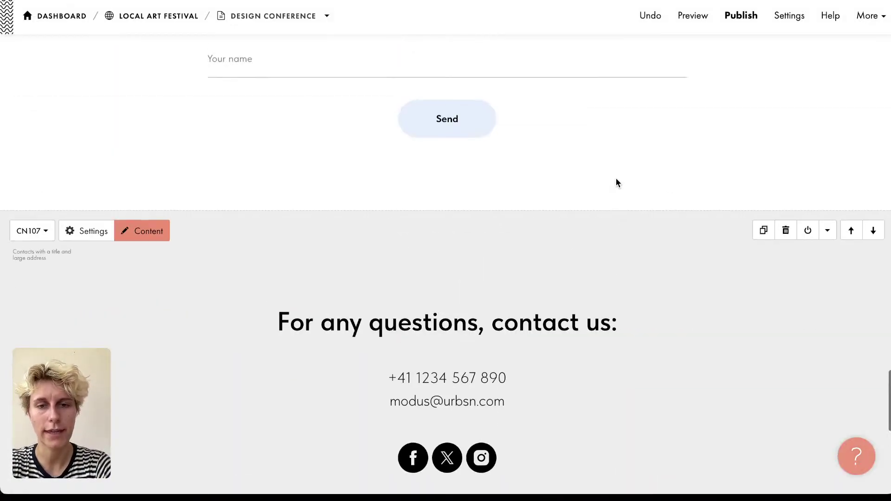
{"action": "scroll", "coordinate": [617, 182], "scroll_direction": "up", "scroll_amount": 5}
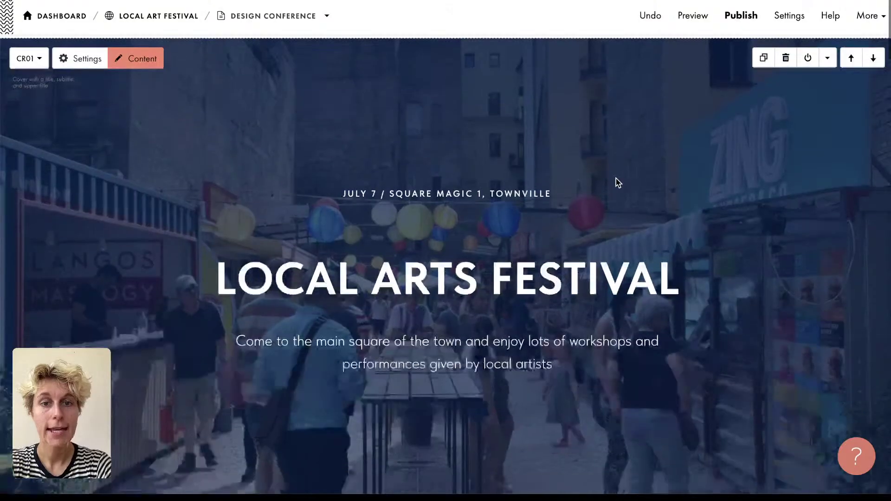
{"action": "scroll", "coordinate": [617, 182], "scroll_direction": "down", "scroll_amount": 5}
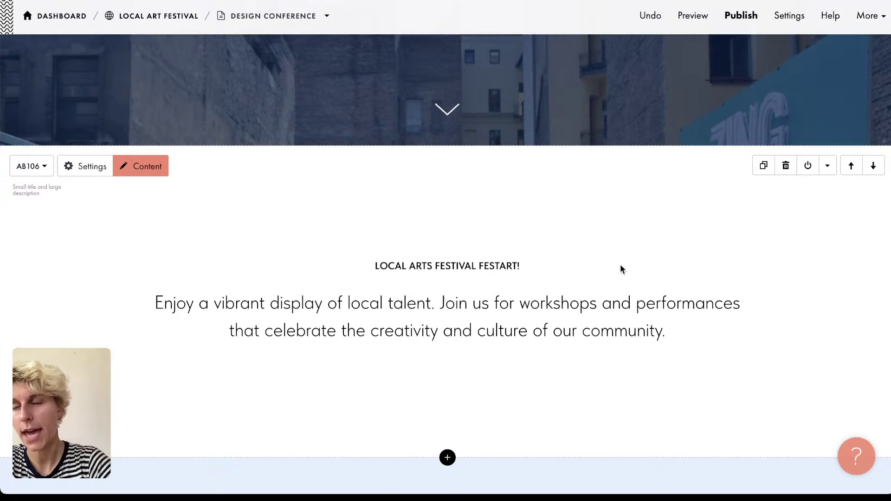
{"action": "scroll", "coordinate": [467, 382], "scroll_direction": "down", "scroll_amount": 3}
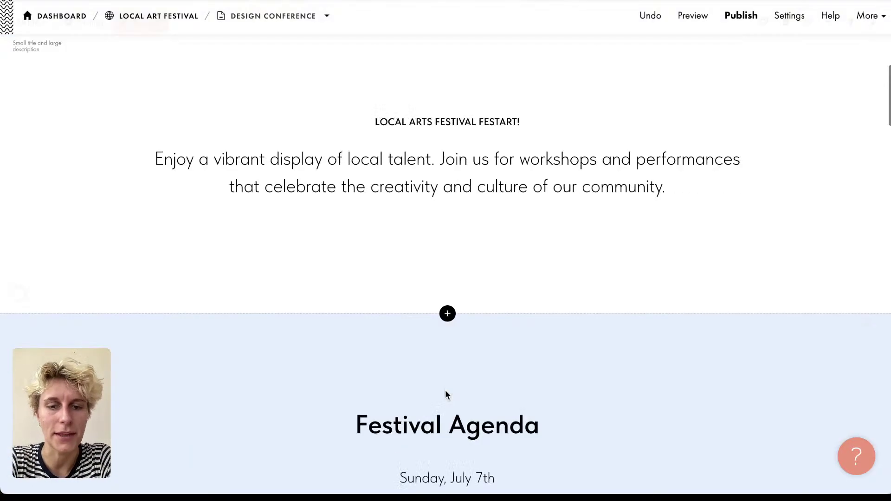
{"action": "left_click", "coordinate": [447, 314]}
{"action": "scroll", "coordinate": [64, 345], "scroll_direction": "down", "scroll_amount": 7}
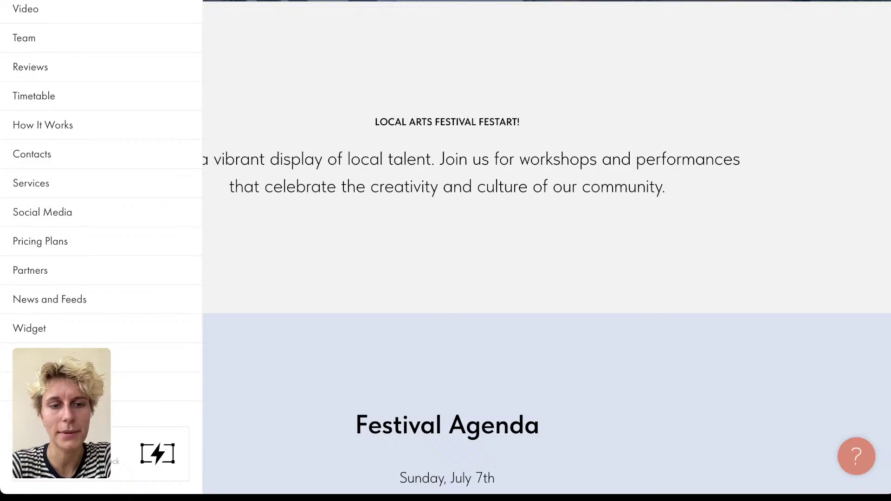
{"action": "left_click", "coordinate": [158, 454]}
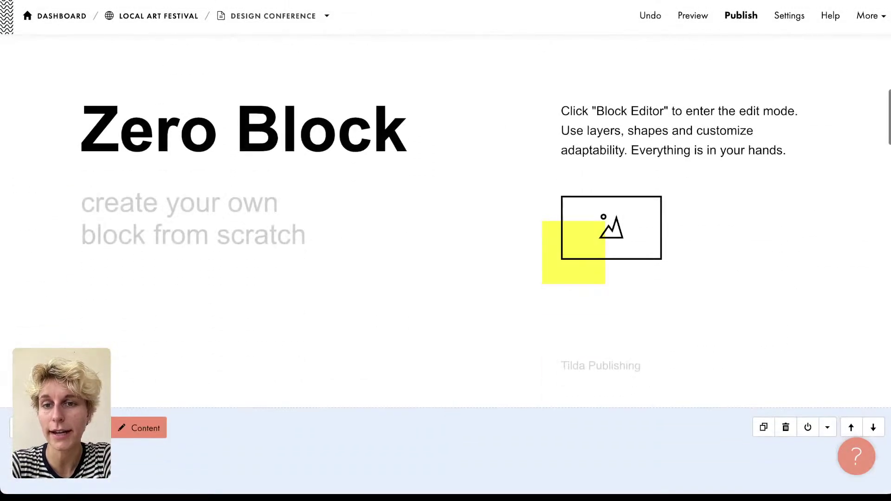
Step: Delete the Zero Block located above the Festival Agenda block
{"action": "scroll", "coordinate": [366, 361], "scroll_direction": "up", "scroll_amount": 1}
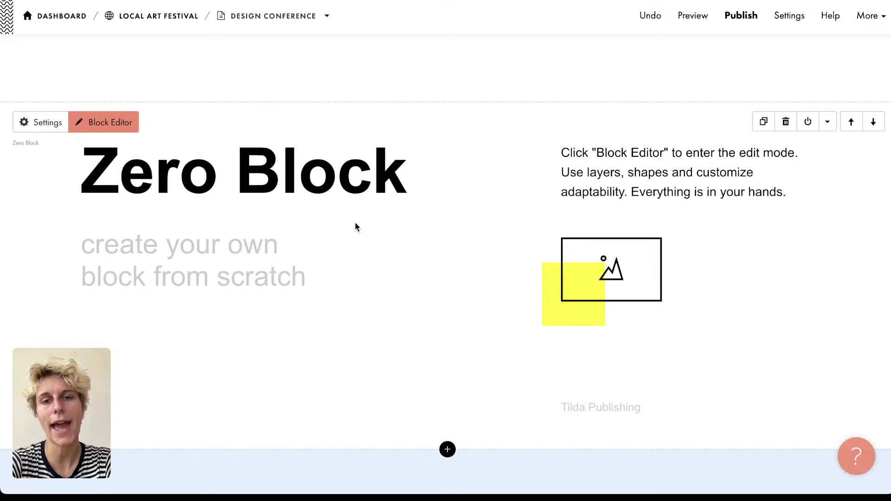
{"action": "mouse_move", "coordinate": [444, 103]}
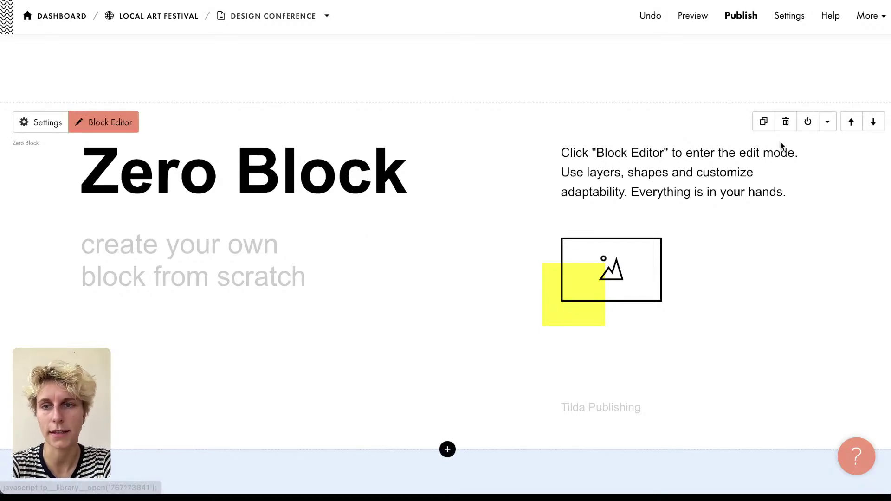
{"action": "left_click", "coordinate": [786, 122]}
Step: Insert a Zero Block between the Buy tickets section and the Square Magic 1, Townville location block
{"action": "scroll", "coordinate": [459, 131], "scroll_direction": "down", "scroll_amount": 10}
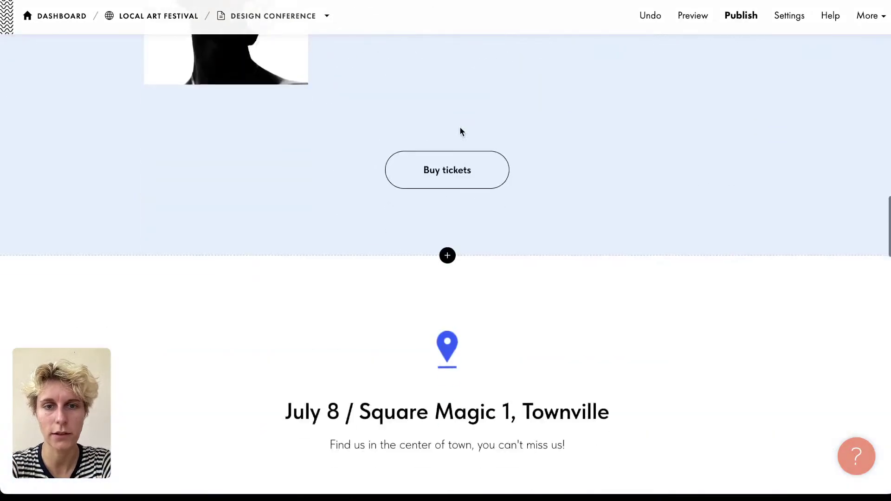
{"action": "left_click", "coordinate": [448, 131]}
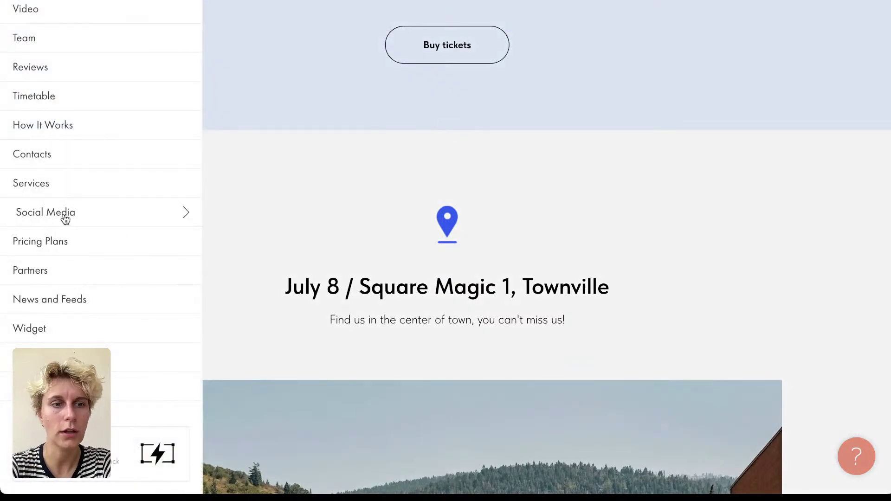
{"action": "scroll", "coordinate": [63, 217], "scroll_direction": "up", "scroll_amount": 10}
{"action": "scroll", "coordinate": [63, 218], "scroll_direction": "down", "scroll_amount": 10}
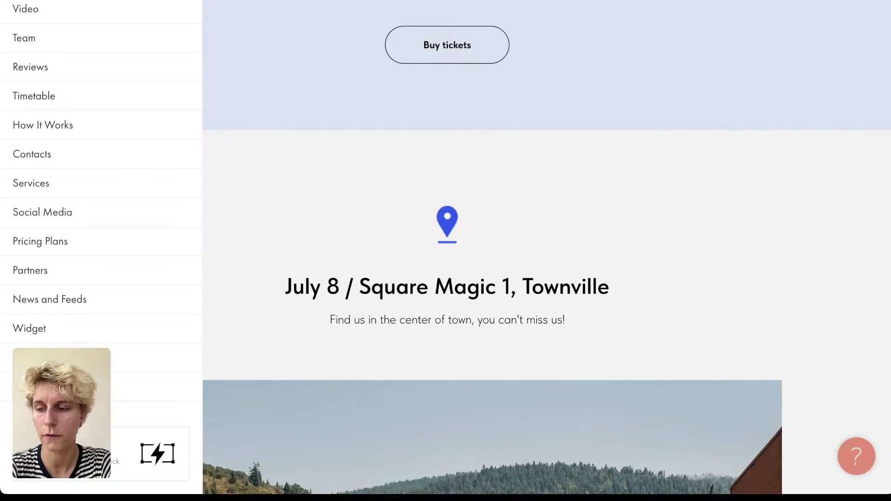
{"action": "left_click", "coordinate": [116, 457]}
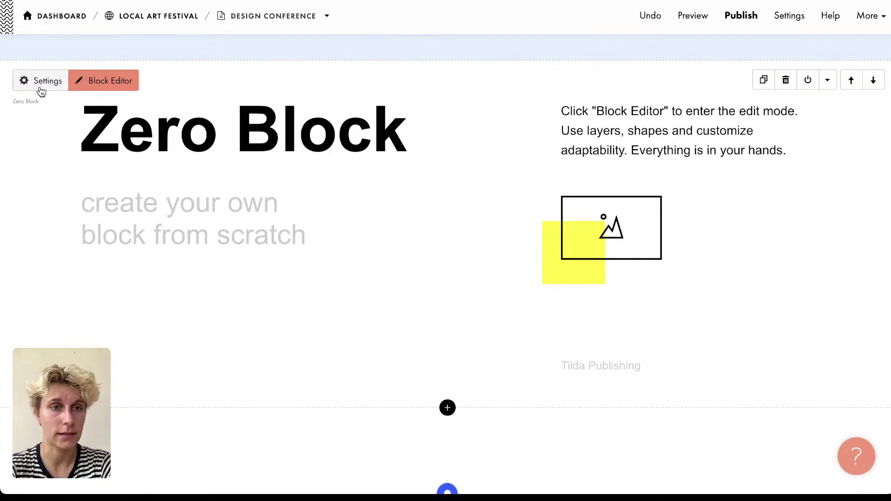
Step: Open the new Zero Block in the block editor and hide the artboard settings and the layers list
{"action": "left_click", "coordinate": [118, 82]}
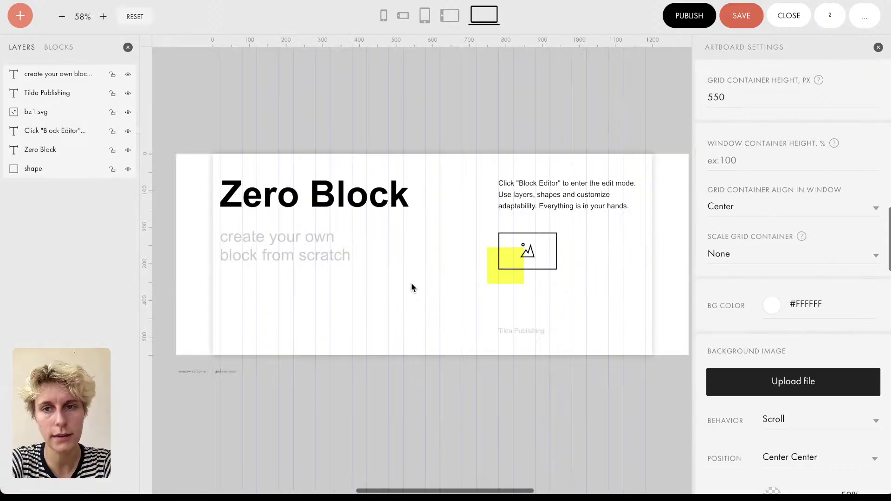
{"action": "left_click", "coordinate": [878, 48]}
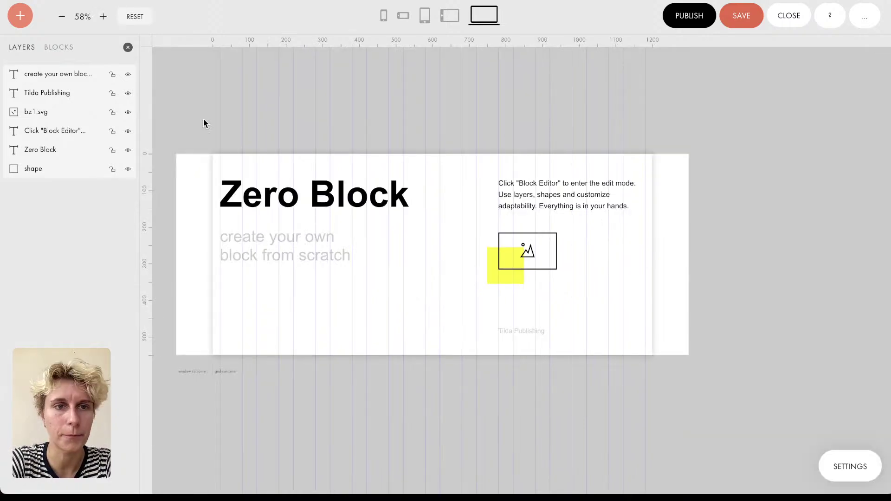
{"action": "left_click", "coordinate": [128, 48]}
Step: Try repositioning the sample title, subtitle, image, description and yellow square freely on the Zero Block artboard
{"action": "left_click", "coordinate": [298, 198]}
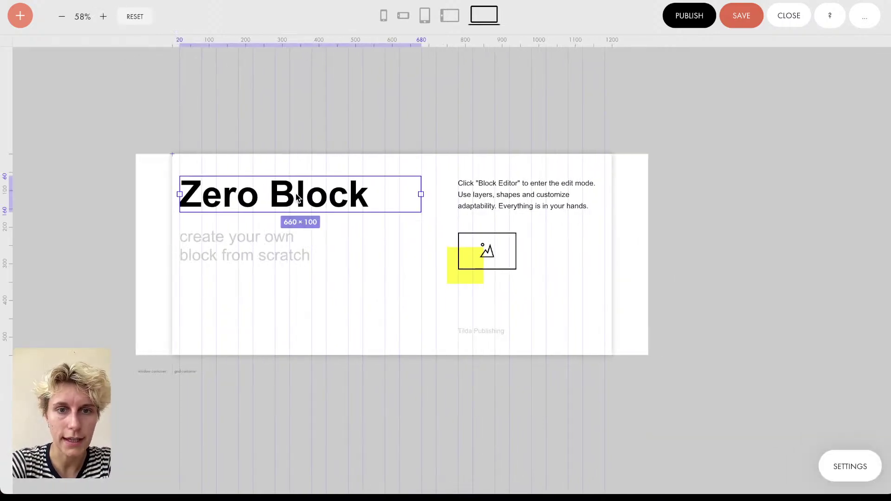
{"action": "left_click_drag", "start_coordinate": [297, 198], "coordinate": [380, 298]}
{"action": "left_click_drag", "start_coordinate": [263, 255], "coordinate": [373, 162]}
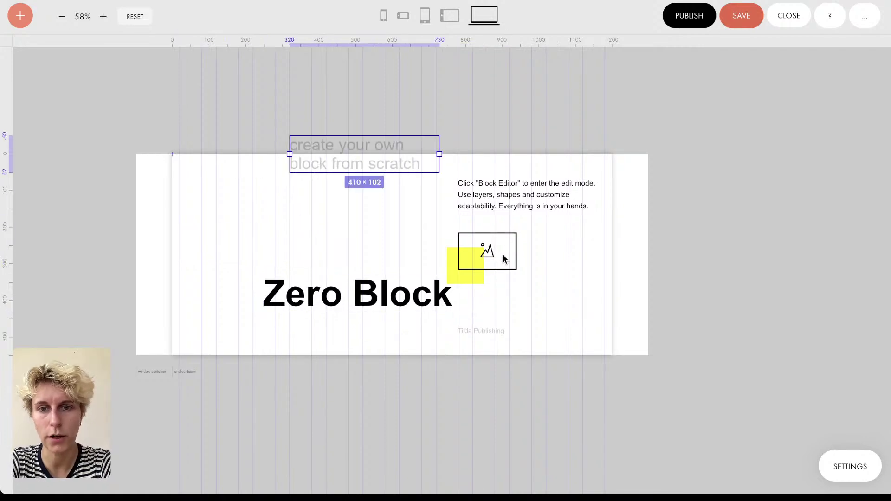
{"action": "left_click_drag", "start_coordinate": [504, 259], "coordinate": [284, 228]}
{"action": "left_click_drag", "start_coordinate": [541, 185], "coordinate": [432, 215]}
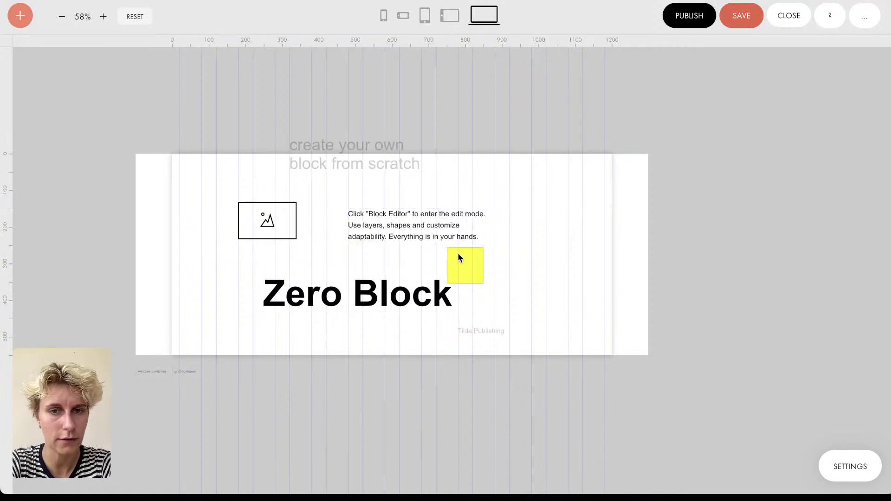
{"action": "left_click_drag", "start_coordinate": [459, 258], "coordinate": [548, 258]}
Step: Delete all sample elements except the "create your own block from scratch" text and move that text onto the artboard's right half
{"action": "left_click_drag", "start_coordinate": [536, 354], "coordinate": [274, 195]}
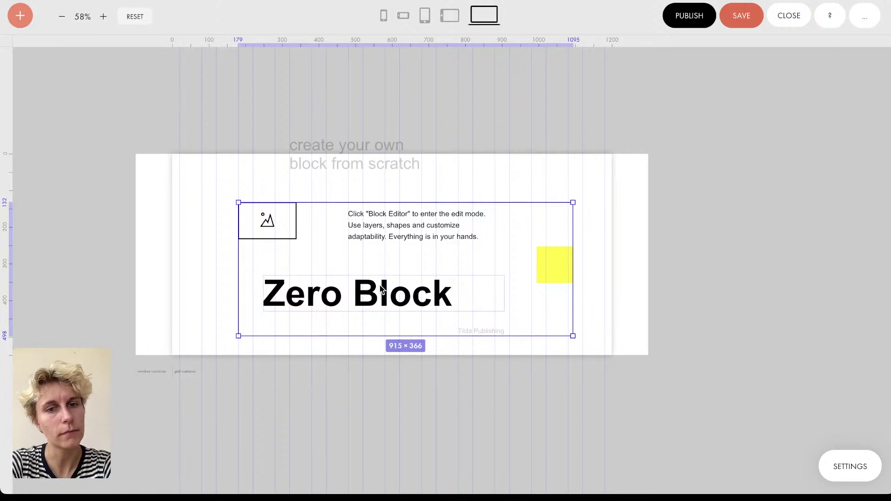
{"action": "key", "text": "Delete"}
{"action": "left_click_drag", "start_coordinate": [352, 164], "coordinate": [452, 225]}
{"action": "left_click", "coordinate": [460, 175]}
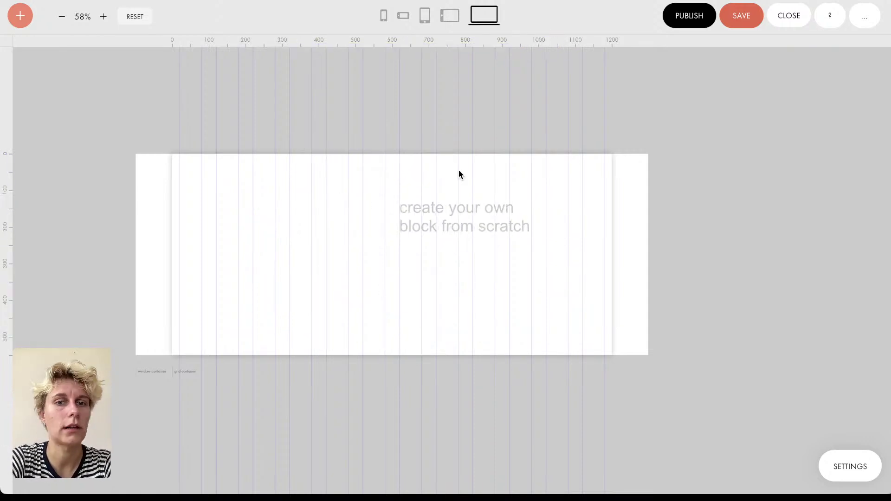
{"action": "left_click", "coordinate": [471, 215]}
{"action": "left_click", "coordinate": [291, 221]}
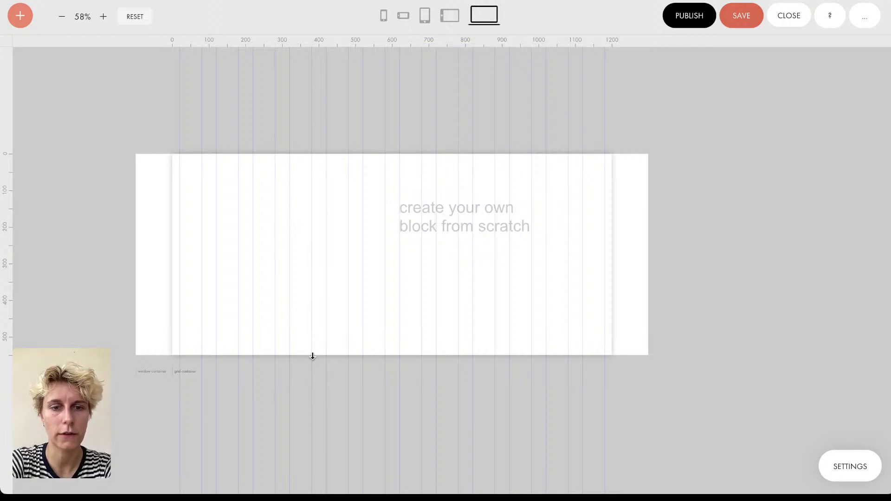
Step: Extend the desktop artboard's height downward in two stages by moving its lower edge
{"action": "left_click_drag", "start_coordinate": [313, 356], "coordinate": [332, 472]}
{"action": "scroll", "coordinate": [351, 379], "scroll_direction": "down", "scroll_amount": 5}
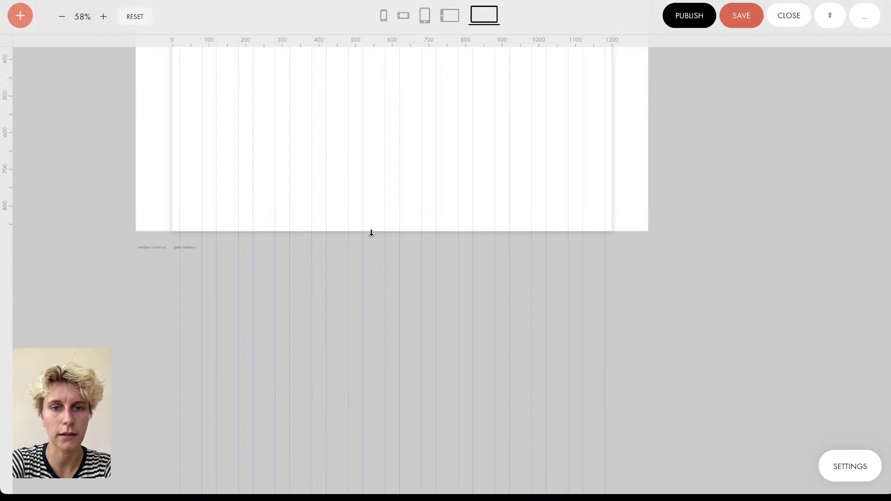
{"action": "left_click_drag", "start_coordinate": [372, 233], "coordinate": [390, 286]}
{"action": "scroll", "coordinate": [391, 287], "scroll_direction": "down", "scroll_amount": 3}
{"action": "scroll", "coordinate": [391, 287], "scroll_direction": "up", "scroll_amount": 10}
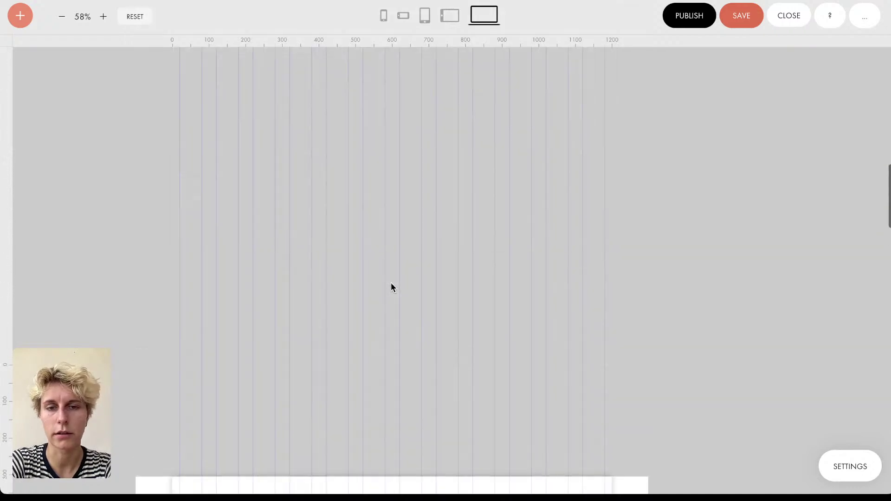
{"action": "scroll", "coordinate": [391, 283], "scroll_direction": "down", "scroll_amount": 5}
Step: Go through the artboards for the smaller screen sizes and move the text inside the 640 px artboard
{"action": "left_click", "coordinate": [457, 21]}
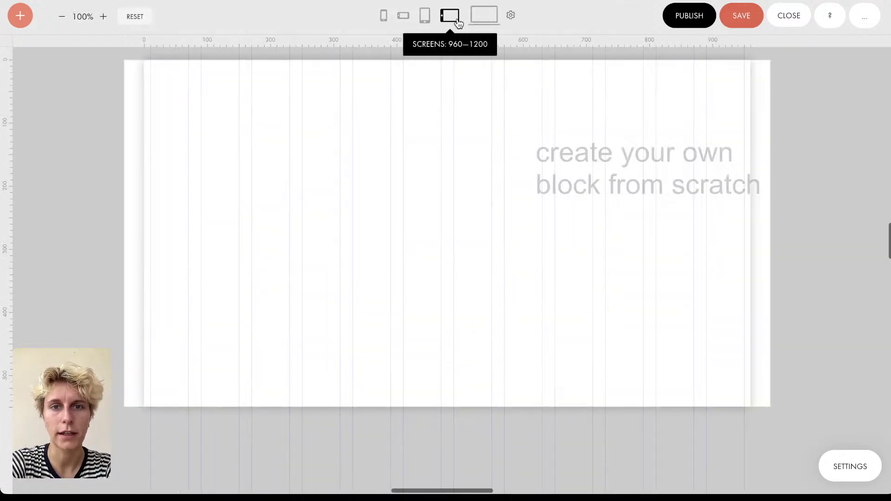
{"action": "left_click", "coordinate": [425, 16]}
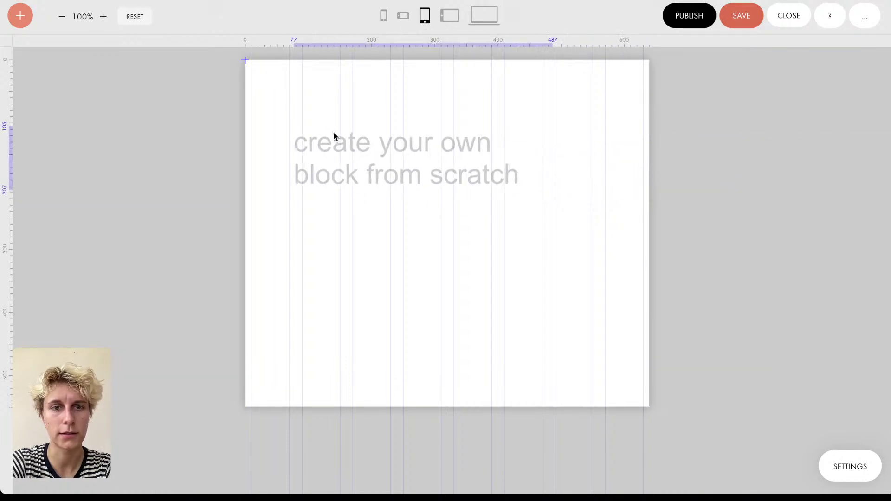
{"action": "left_click", "coordinate": [343, 131]}
{"action": "left_click", "coordinate": [395, 20]}
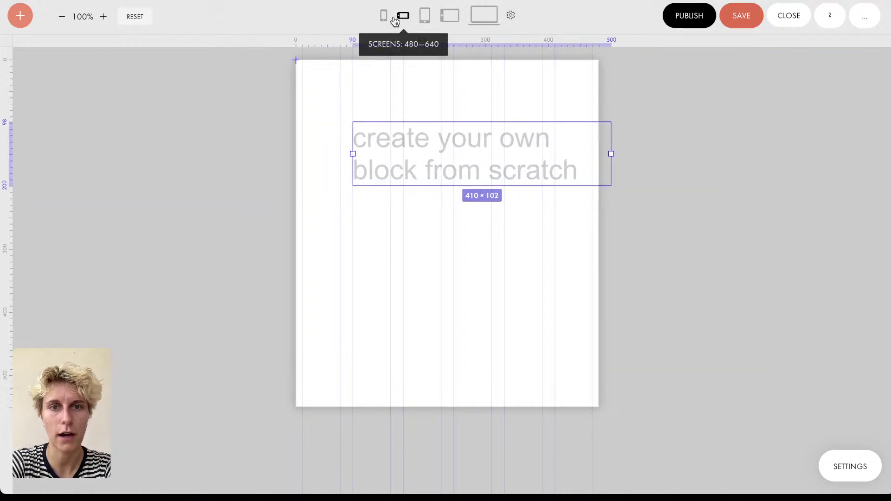
{"action": "left_click", "coordinate": [383, 17]}
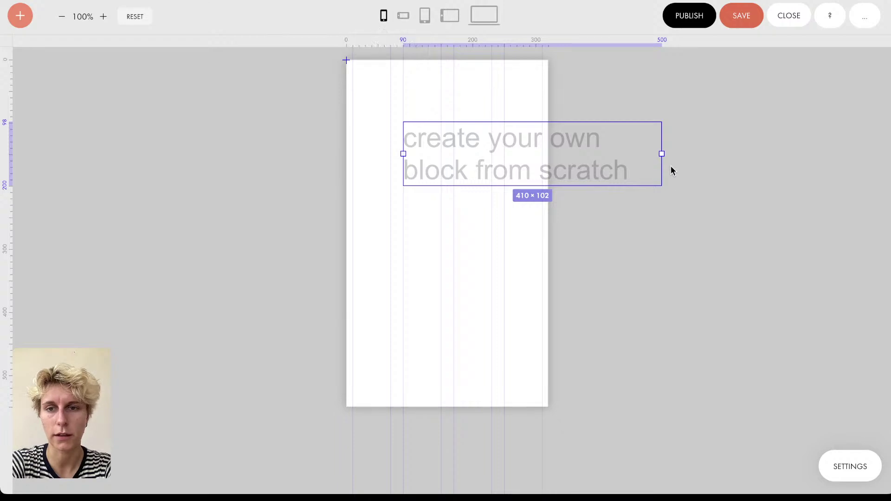
Step: On the smallest phone artboard, reduce the size of the text and narrow its box towards the artboard's edge
{"action": "key", "text": "ctrl+minus"}
{"action": "key", "text": "ctrl+minus"}
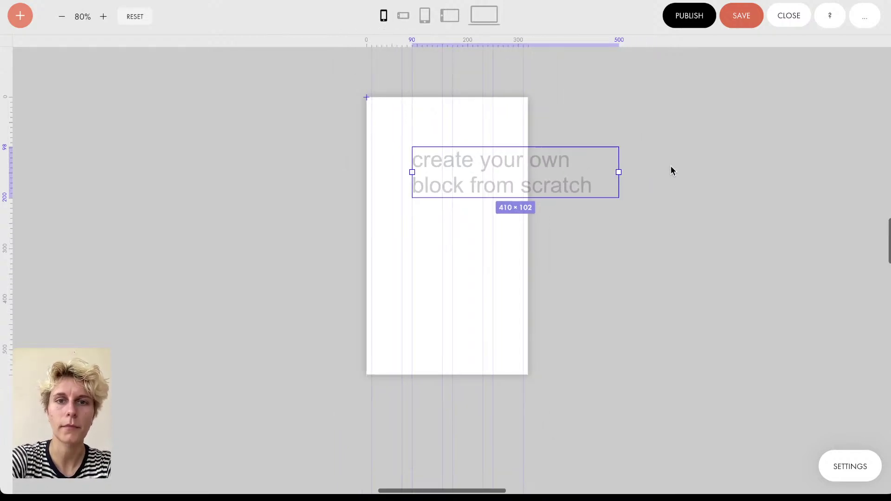
{"action": "key", "text": "ctrl+plus"}
{"action": "key", "text": "ctrl+plus"}
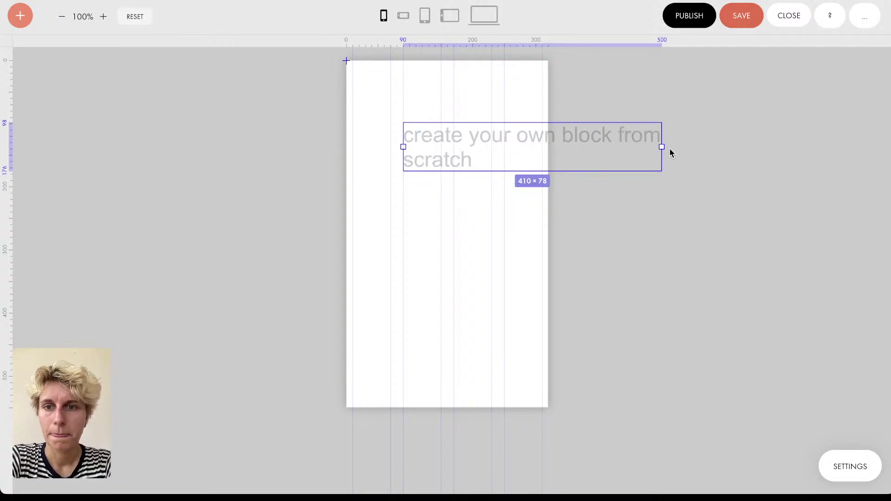
{"action": "left_click_drag", "start_coordinate": [665, 151], "coordinate": [541, 147]}
Step: Return to the desktop artboard, review the breakpoint widths and save them
{"action": "left_click", "coordinate": [484, 15]}
{"action": "left_click", "coordinate": [510, 15]}
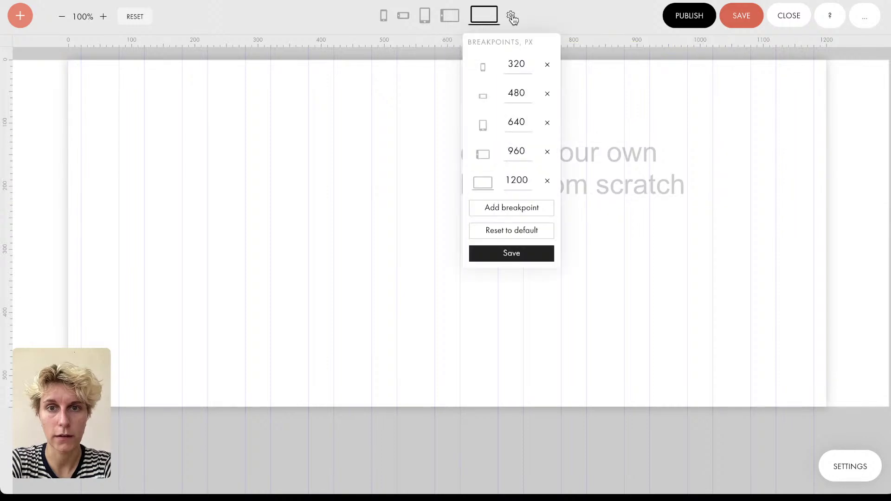
{"action": "left_click", "coordinate": [505, 254]}
{"action": "scroll", "coordinate": [449, 304], "scroll_direction": "down", "scroll_amount": 5}
{"action": "scroll", "coordinate": [449, 304], "scroll_direction": "up", "scroll_amount": 4}
Step: Review the artboard settings and the available element types, and delete the "create your own block from scratch" text
{"action": "right_click", "coordinate": [450, 302]}
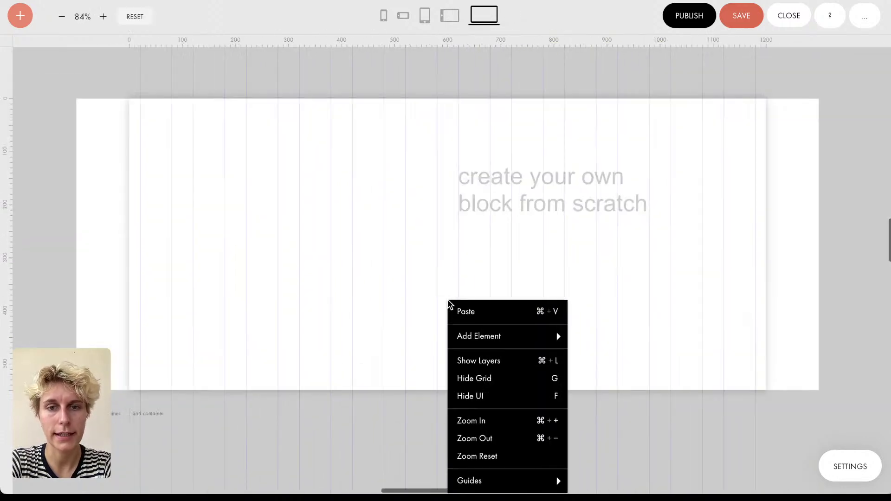
{"action": "left_click", "coordinate": [273, 177]}
{"action": "left_click", "coordinate": [20, 26]}
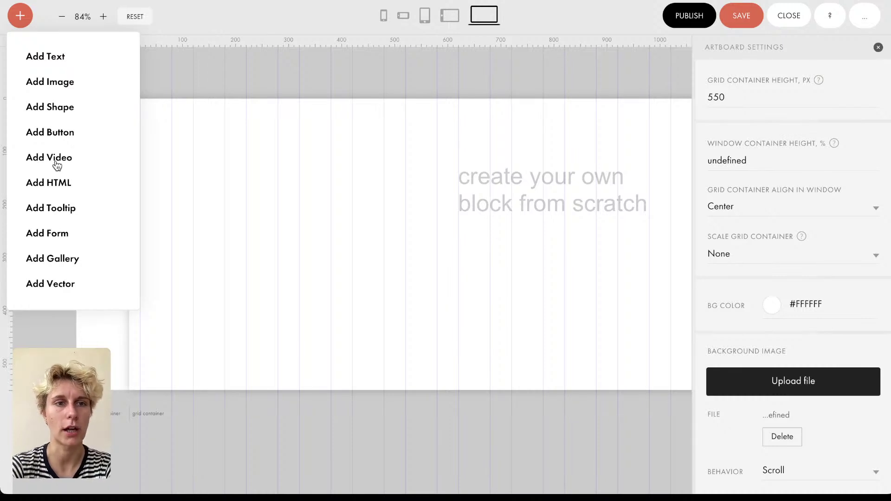
{"action": "left_click", "coordinate": [394, 149]}
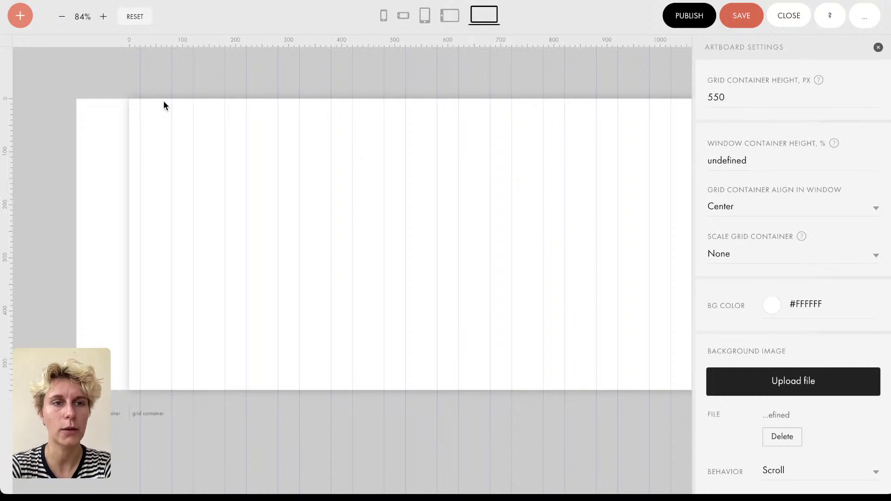
Step: Add a text element to the desktop artboard and clear its placeholder quote
{"action": "left_click", "coordinate": [20, 16]}
{"action": "left_click", "coordinate": [29, 54]}
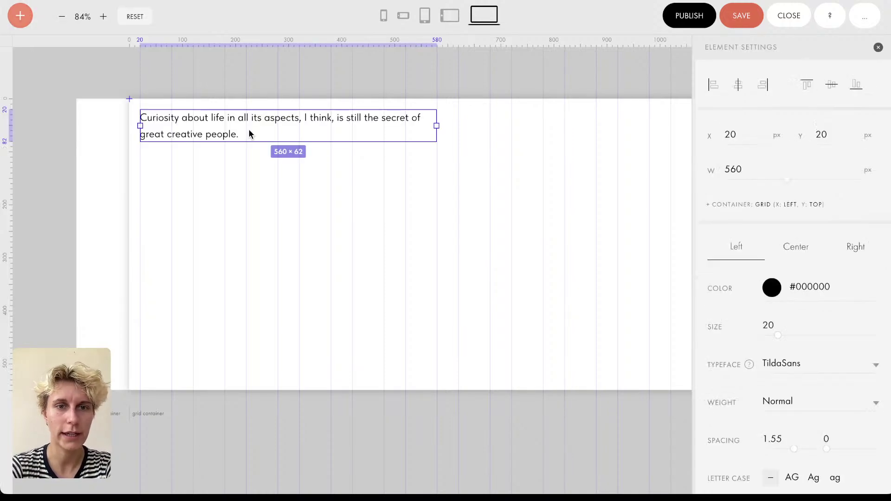
{"action": "double_click", "coordinate": [250, 134]}
{"action": "key", "text": "ctrl+a"}
{"action": "key", "text": "BackSpace"}
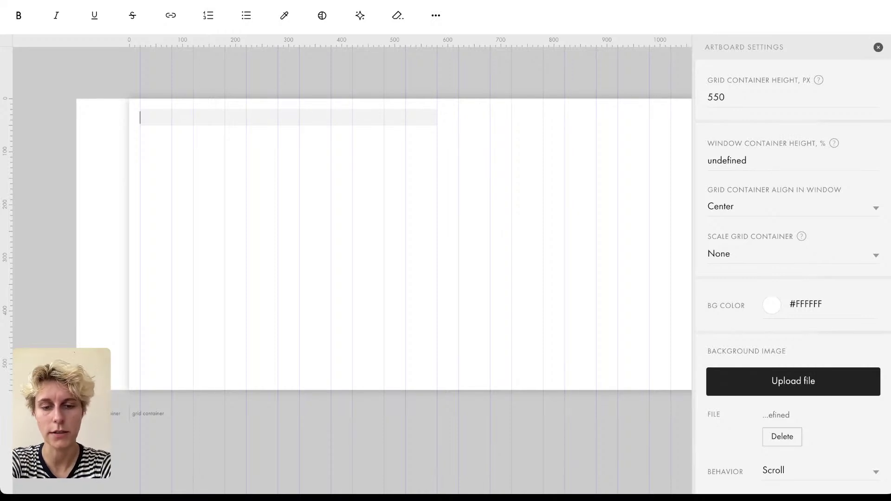
Step: Enter "See FESTART Mood" in the text element and remove the word "See"
{"action": "type", "text": "See"}
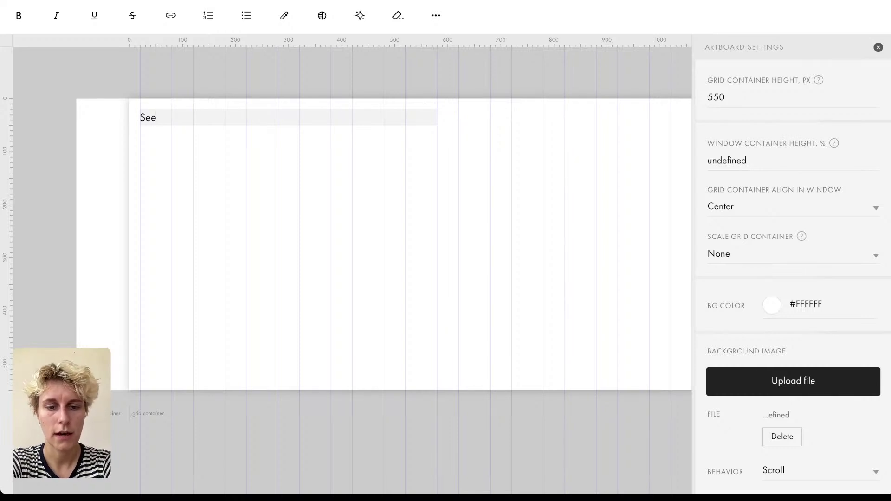
{"action": "type", "text": " FESTART"}
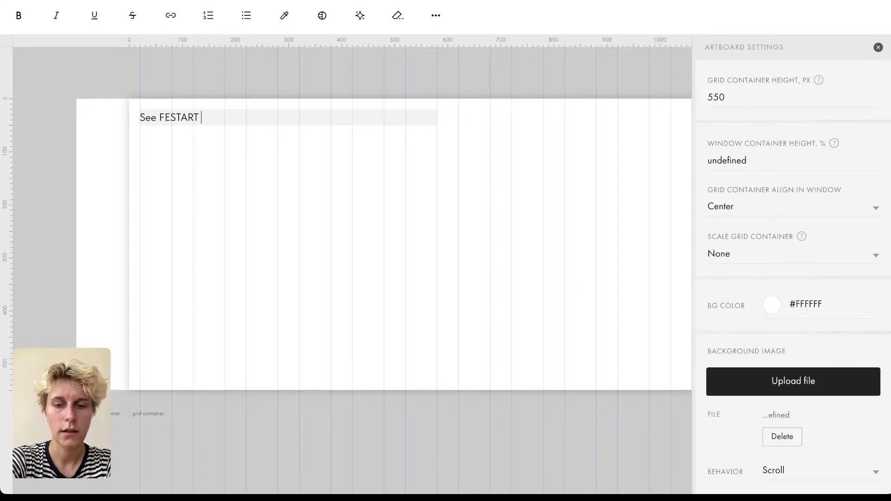
{"action": "type", "text": " Mood"}
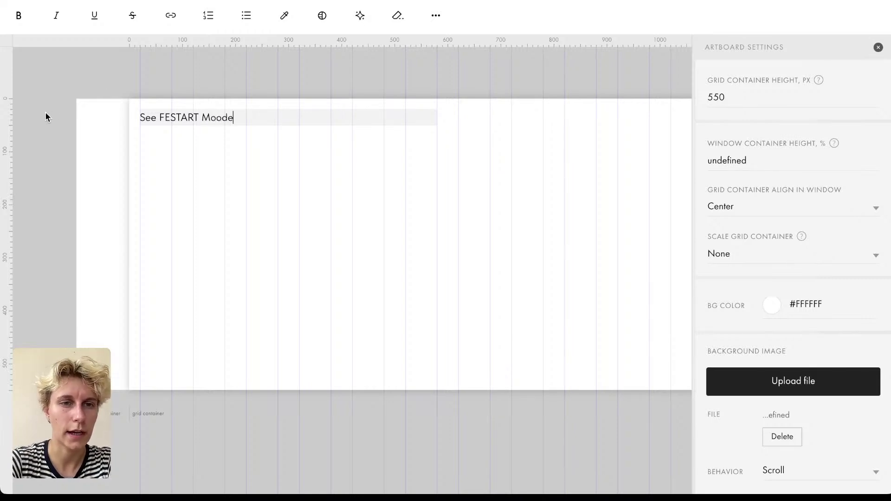
{"action": "key", "text": "Escape"}
{"action": "double_click", "coordinate": [158, 119]}
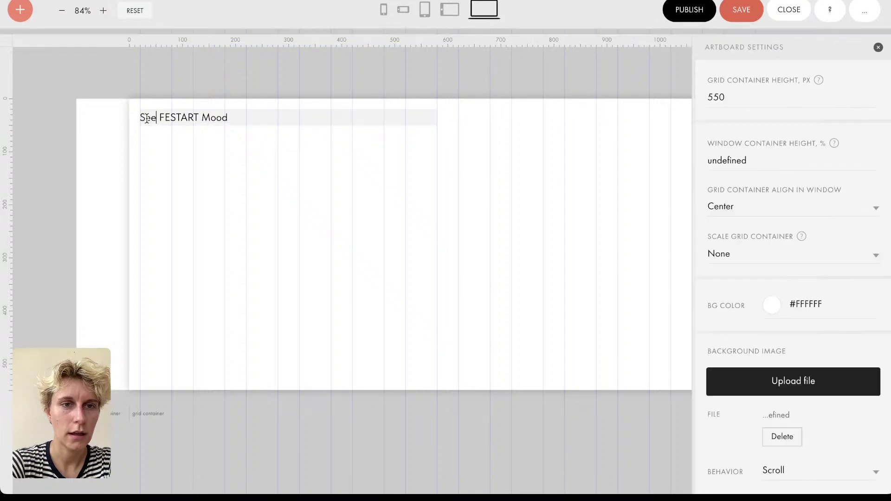
{"action": "key", "text": "BackSpace"}
Step: Copy the line "Feel the FESTART! Mood" from the notes window and replace the text element's content with it
{"action": "key", "text": "super+Tab"}
{"action": "left_click", "coordinate": [696, 82]}
{"action": "scroll", "coordinate": [696, 82], "scroll_direction": "down", "scroll_amount": 1}
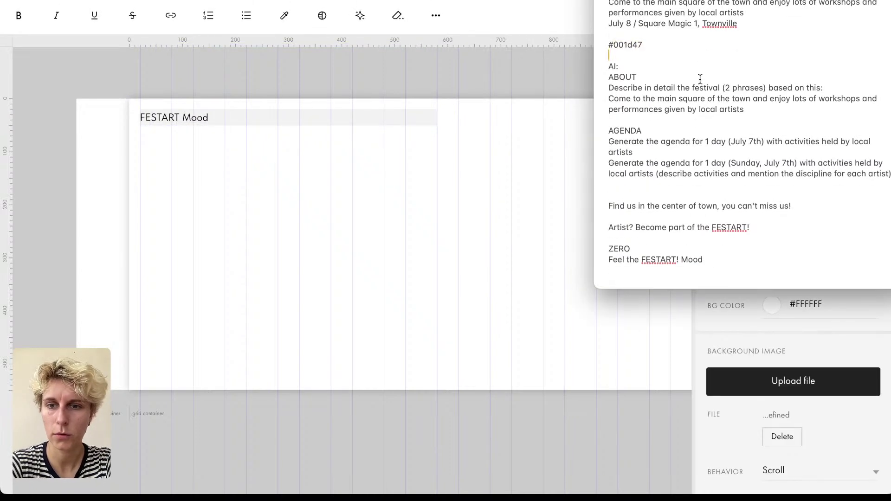
{"action": "triple_click", "coordinate": [638, 266]}
{"action": "key", "text": "super+c"}
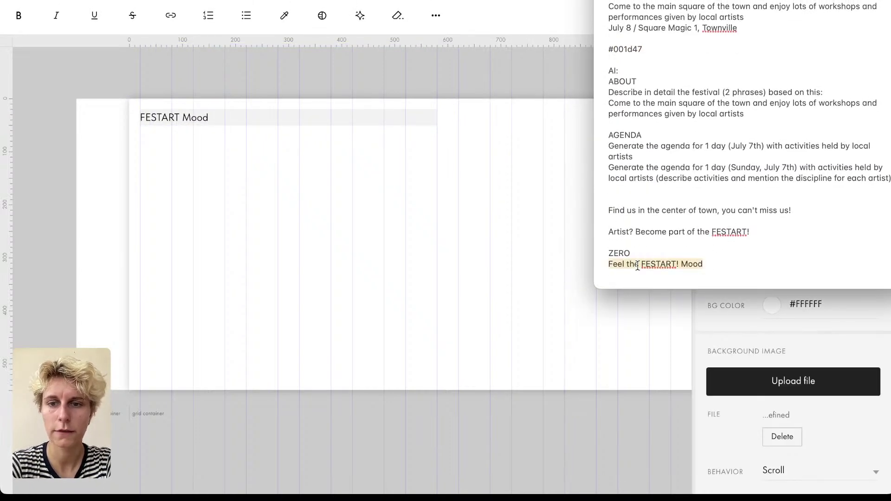
{"action": "left_click", "coordinate": [227, 184]}
{"action": "key", "text": "super+a"}
{"action": "key", "text": "super+v"}
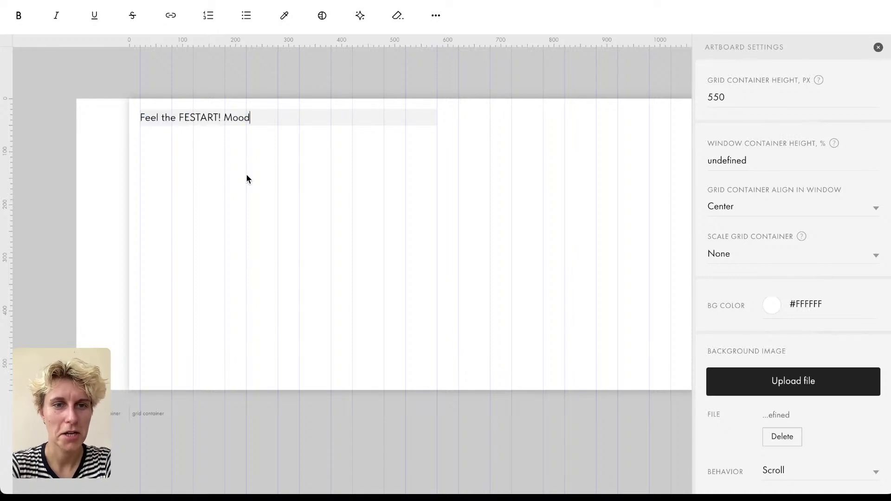
{"action": "key", "text": "Escape"}
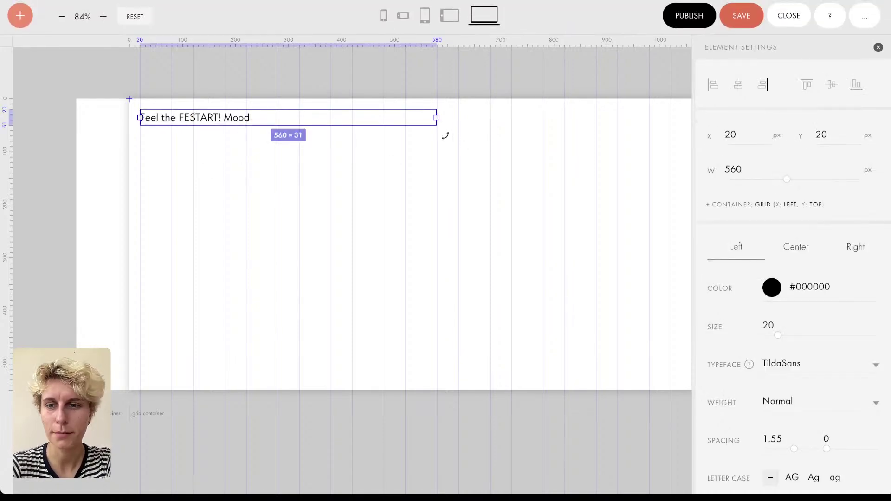
Step: Center the heading's text within its box and center the element horizontally on the artboard
{"action": "scroll", "coordinate": [787, 335], "scroll_direction": "down", "scroll_amount": 2}
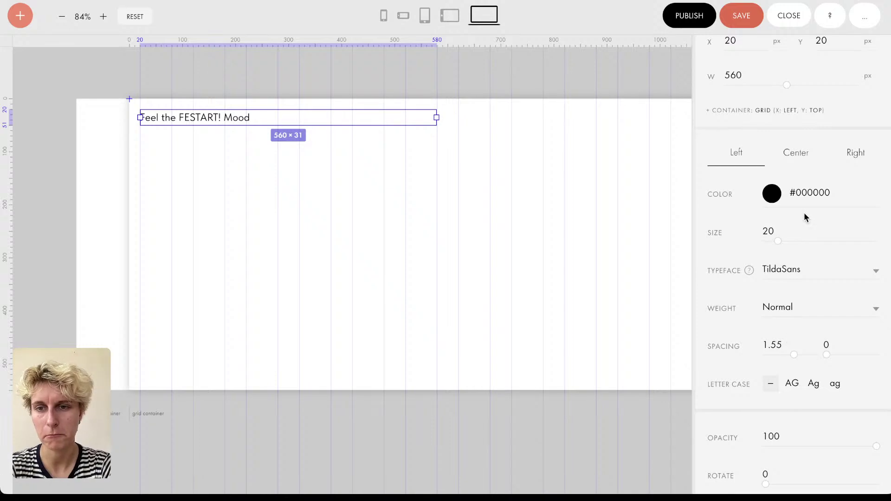
{"action": "left_click", "coordinate": [793, 157]}
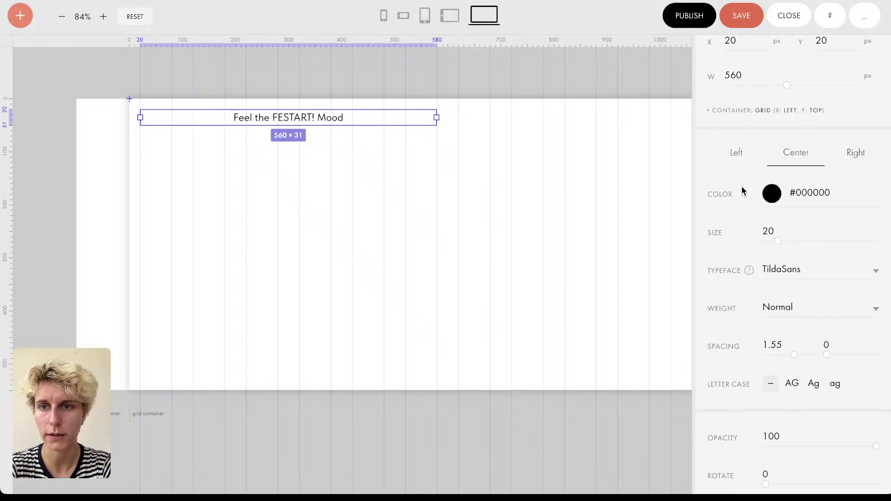
{"action": "scroll", "coordinate": [742, 185], "scroll_direction": "up", "scroll_amount": 2}
{"action": "left_click", "coordinate": [740, 84]}
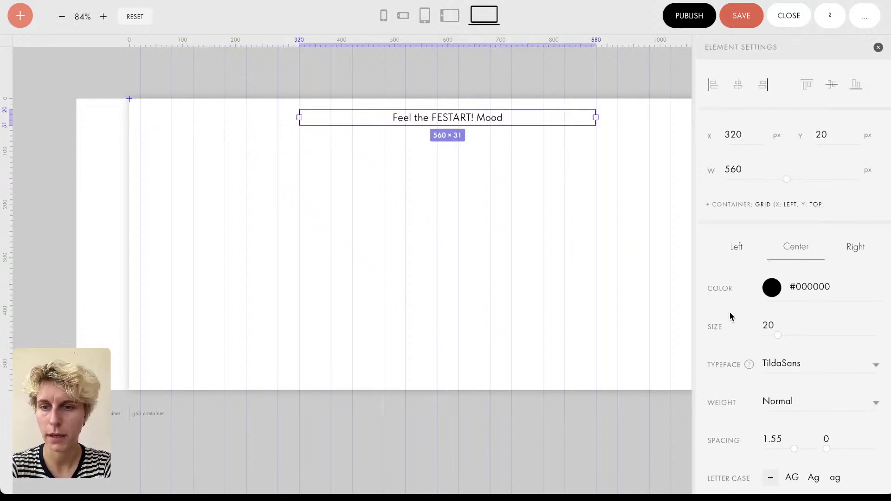
Step: Set the heading's font size to 40, keeping the TildaSans typeface
{"action": "left_click", "coordinate": [790, 366]}
{"action": "left_click", "coordinate": [790, 367]}
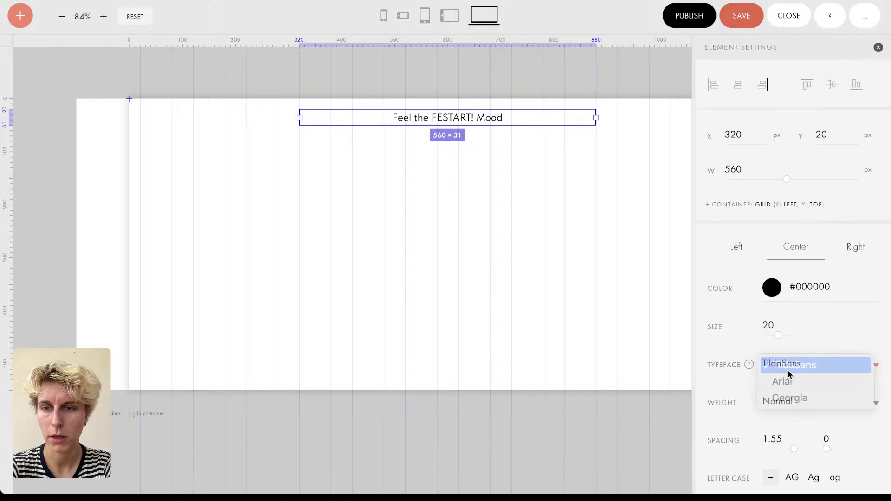
{"action": "left_click_drag", "start_coordinate": [778, 335], "coordinate": [805, 341]}
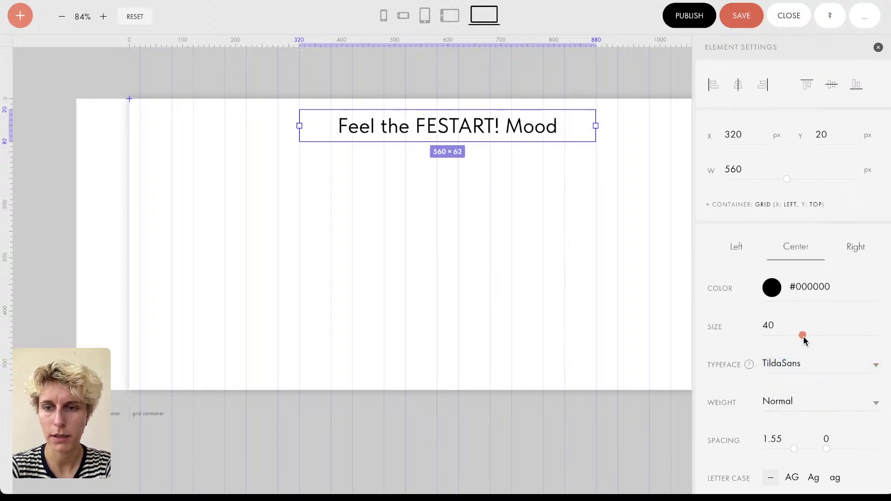
{"action": "left_click", "coordinate": [467, 188]}
Step: Locate the Essentials_Pics folder window and add an image placeholder to the Zero Block artboard
{"action": "scroll", "coordinate": [467, 188], "scroll_direction": "right", "scroll_amount": 4}
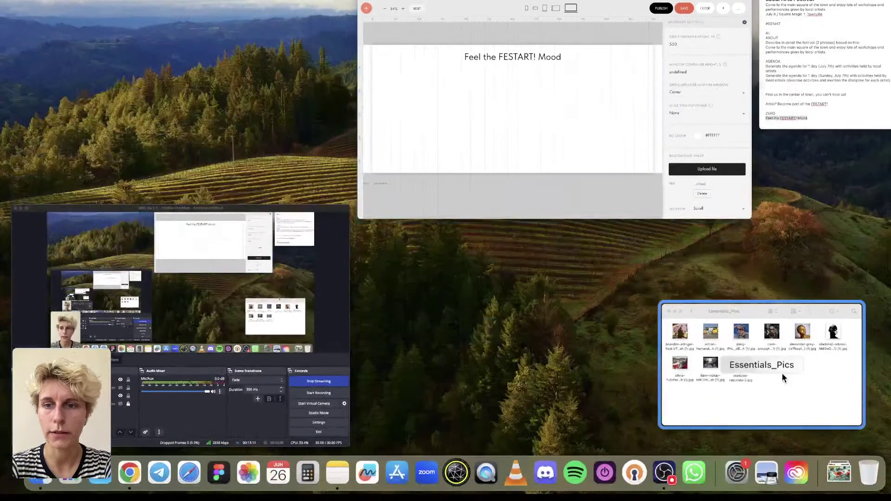
{"action": "left_click_drag", "start_coordinate": [890, 500], "coordinate": [95, 243]}
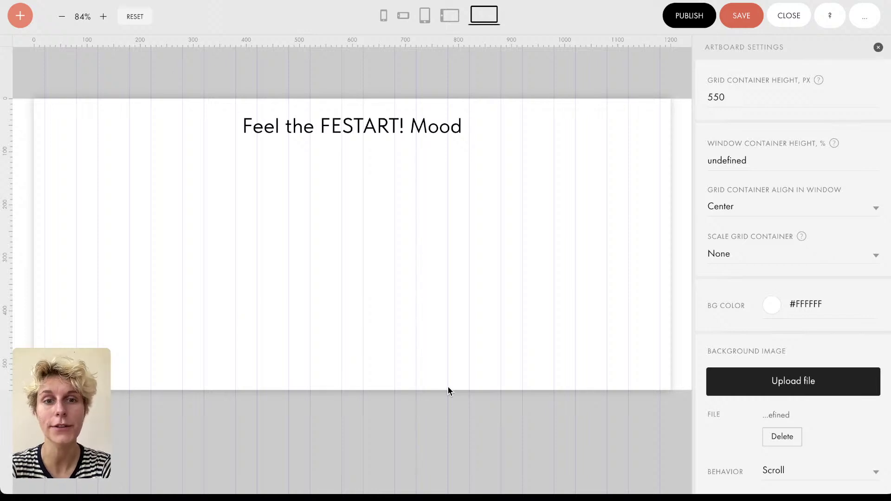
{"action": "scroll", "coordinate": [448, 387], "scroll_direction": "left", "scroll_amount": 10}
{"action": "scroll", "coordinate": [448, 388], "scroll_direction": "down", "scroll_amount": 5}
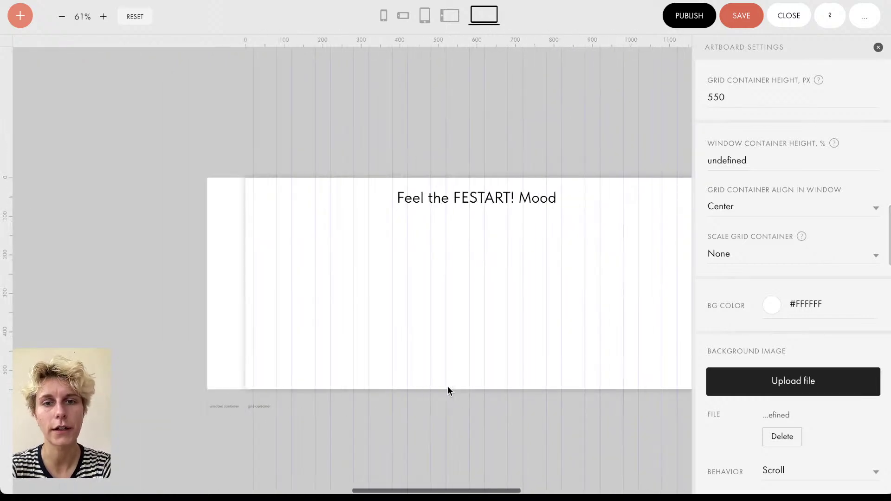
{"action": "scroll", "coordinate": [448, 389], "scroll_direction": "right", "scroll_amount": 5}
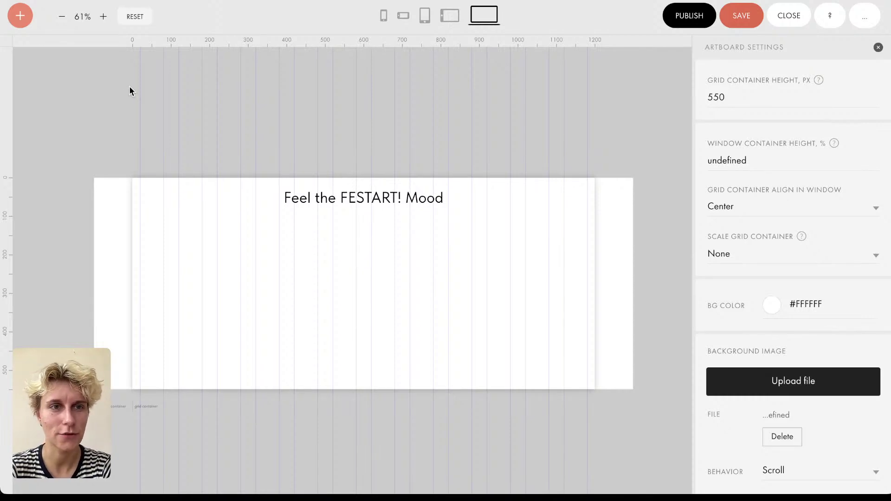
{"action": "left_click", "coordinate": [18, 17]}
{"action": "left_click", "coordinate": [43, 80]}
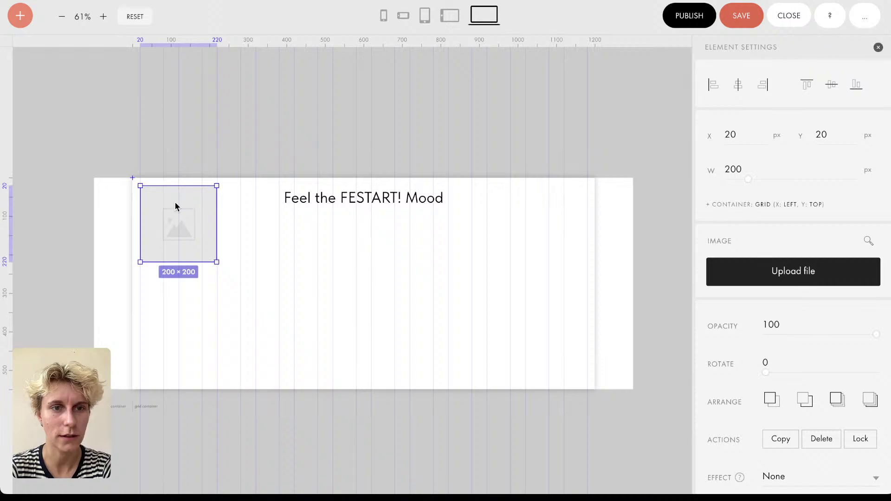
Step: Place three photos from the Essentials_Pics folder on the artboard and set the width of all three to 350 px
{"action": "key", "text": "super+Tab"}
{"action": "left_click_drag", "start_coordinate": [648, 140], "coordinate": [162, 240]}
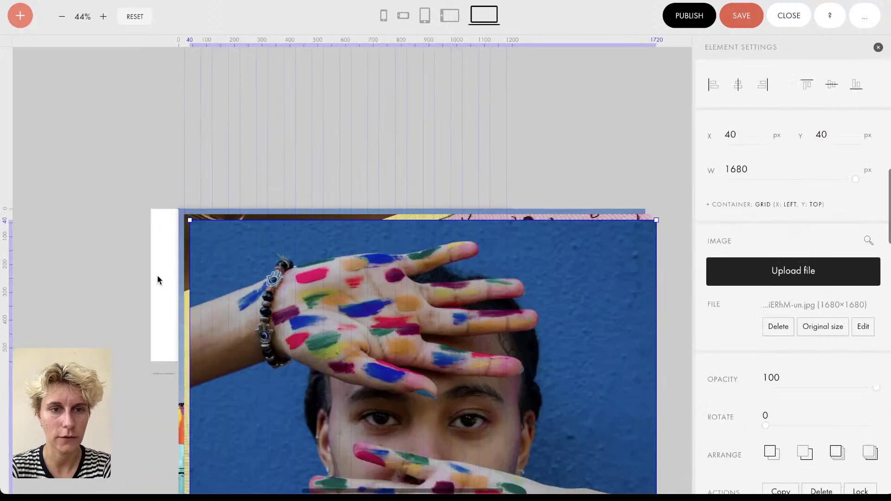
{"action": "left_click_drag", "start_coordinate": [157, 275], "coordinate": [259, 281]}
{"action": "scroll", "coordinate": [259, 281], "scroll_direction": "down", "scroll_amount": 6}
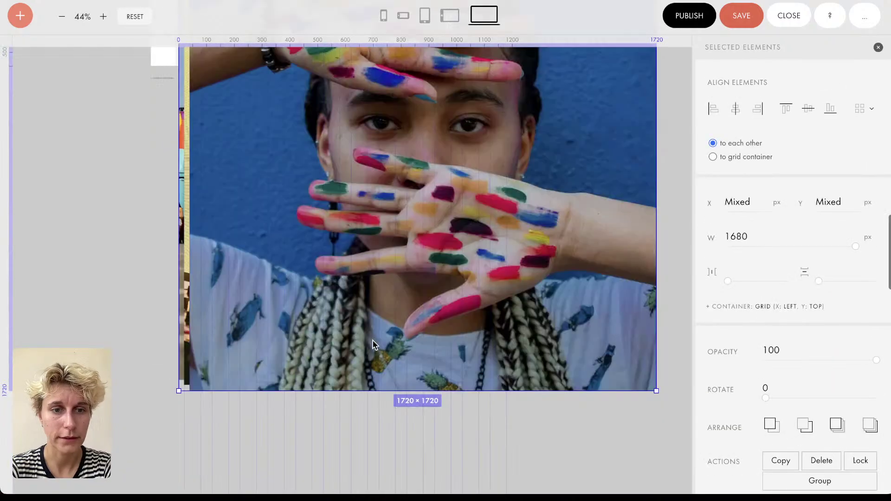
{"action": "left_click_drag", "start_coordinate": [285, 422], "coordinate": [141, 261]}
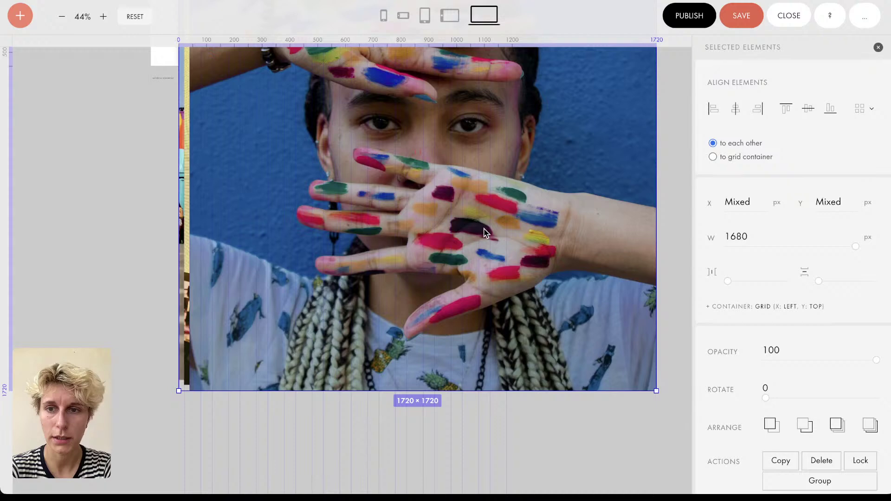
{"action": "double_click", "coordinate": [736, 237]}
{"action": "type", "text": "350"}
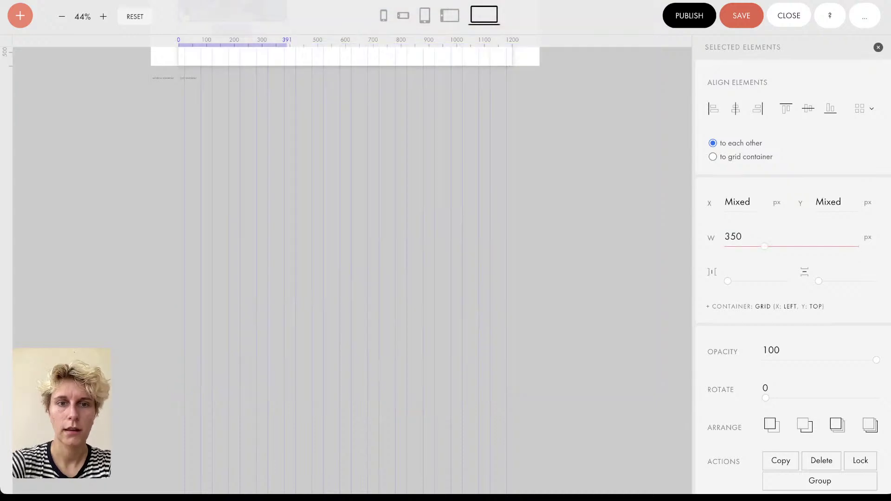
Step: Extend the artboard to about 700 px and arrange the photos in an overlapping row below the heading, with the painted-hands portrait in the middle
{"action": "scroll", "coordinate": [386, 230], "scroll_direction": "up", "scroll_amount": 5}
{"action": "left_click", "coordinate": [386, 230]}
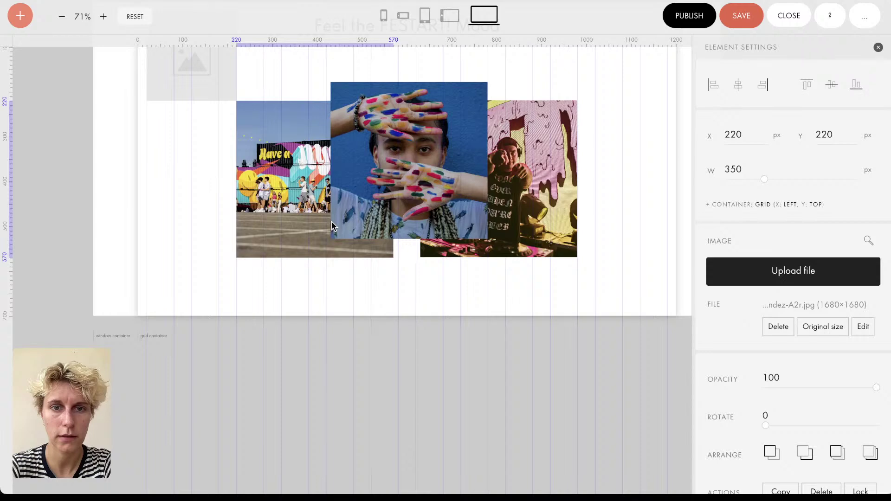
Step: Rotate the DJ photo beside the painted-hands portrait to 15 degrees
{"action": "left_click", "coordinate": [434, 291]}
{"action": "scroll", "coordinate": [433, 291], "scroll_direction": "up", "scroll_amount": 2}
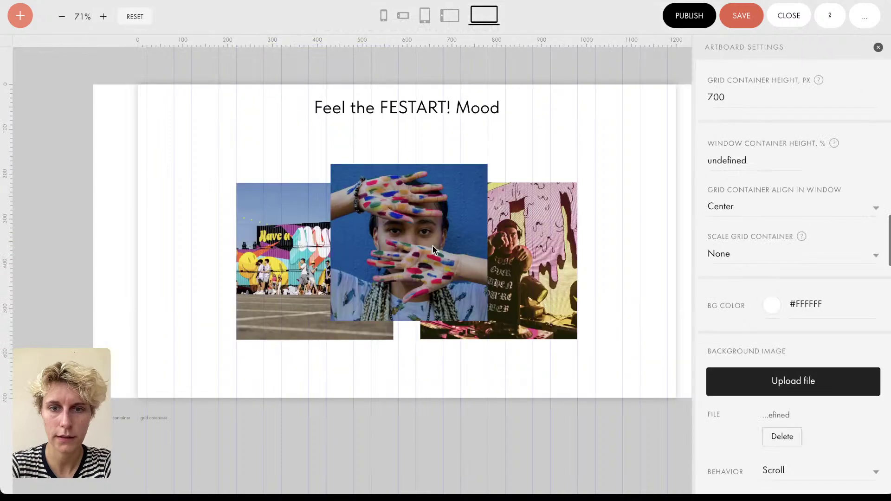
{"action": "key", "text": "ctrl+a"}
{"action": "key", "text": "Escape"}
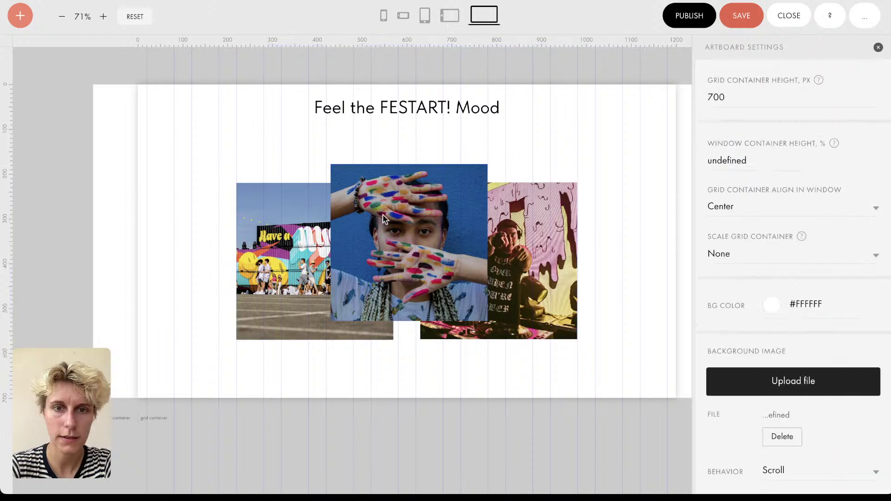
{"action": "left_click", "coordinate": [566, 244]}
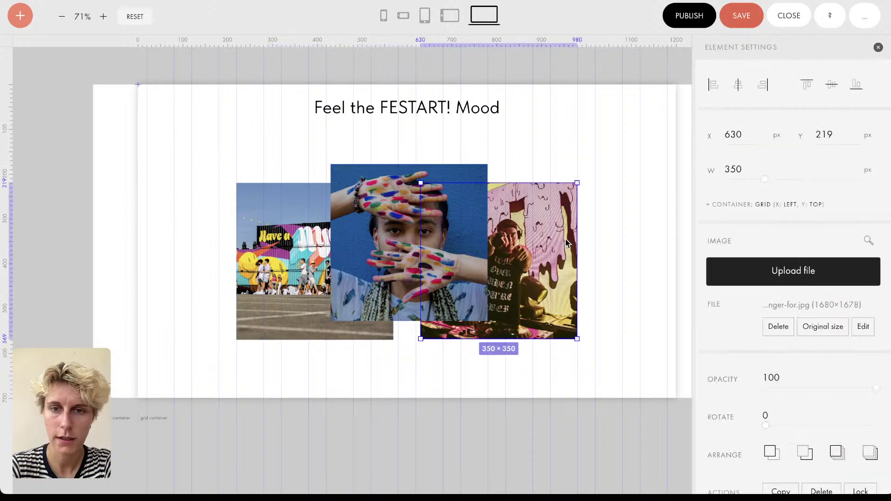
{"action": "scroll", "coordinate": [766, 256], "scroll_direction": "down", "scroll_amount": 3}
{"action": "left_click_drag", "start_coordinate": [766, 267], "coordinate": [847, 294]}
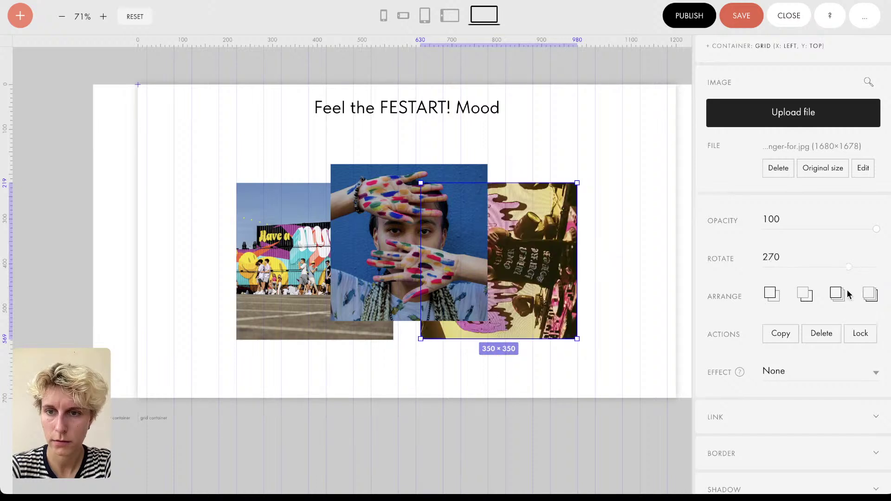
{"action": "double_click", "coordinate": [772, 258]}
{"action": "type", "text": "345"}
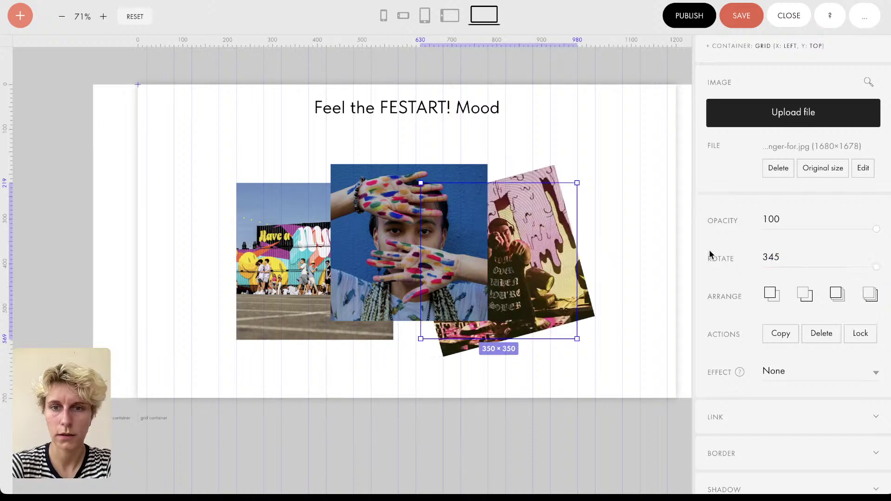
{"action": "double_click", "coordinate": [772, 257]}
{"action": "type", "text": "15"}
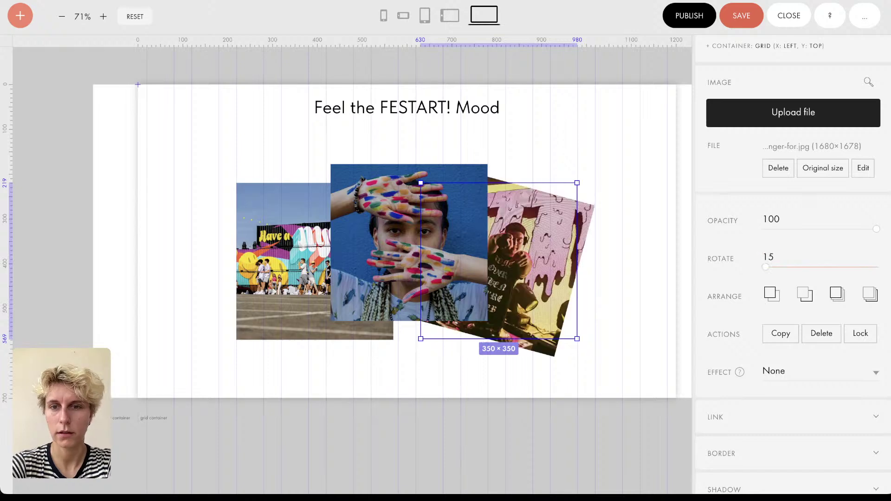
Step: Rotate the street mural photo to 345 degrees so it tilts opposite to the DJ photo
{"action": "left_click", "coordinate": [270, 209]}
{"action": "double_click", "coordinate": [774, 257]}
{"action": "type", "text": "3"}
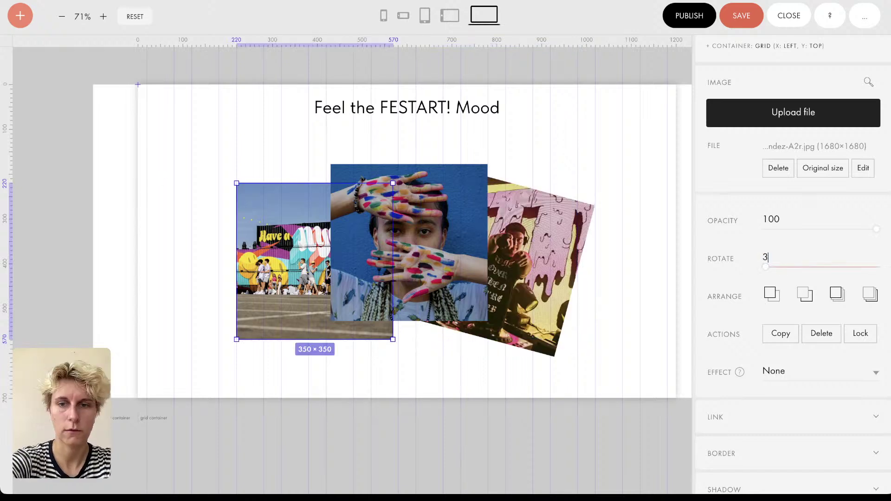
{"action": "type", "text": "45"}
{"action": "key", "text": "Return"}
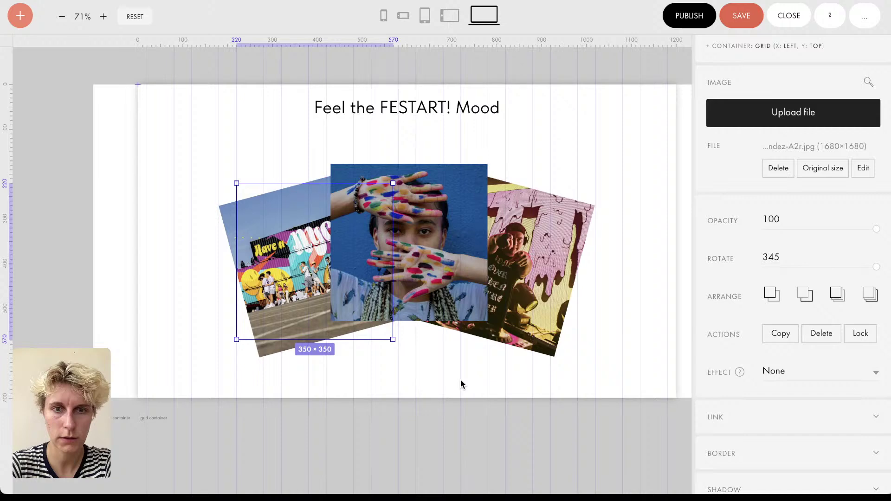
{"action": "left_click", "coordinate": [461, 384]}
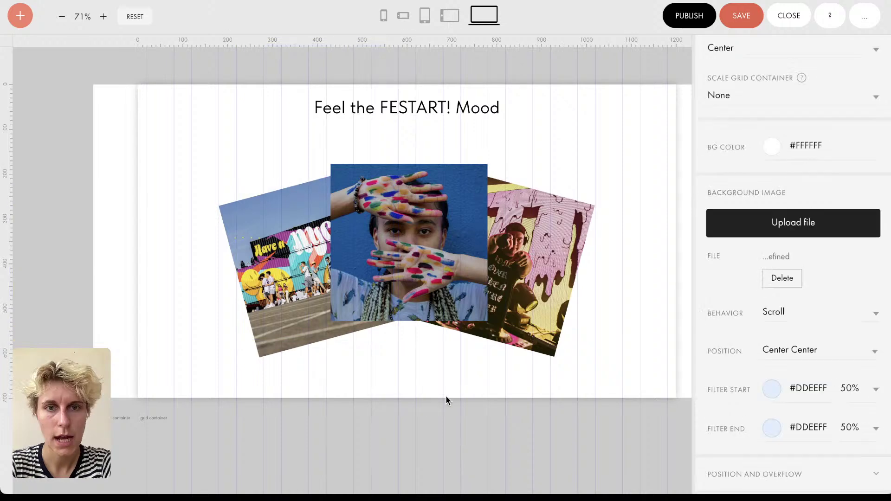
Step: Add a step-by-step animation to the street mural photo with the on Scroll event and one animation step
{"action": "left_click", "coordinate": [249, 279]}
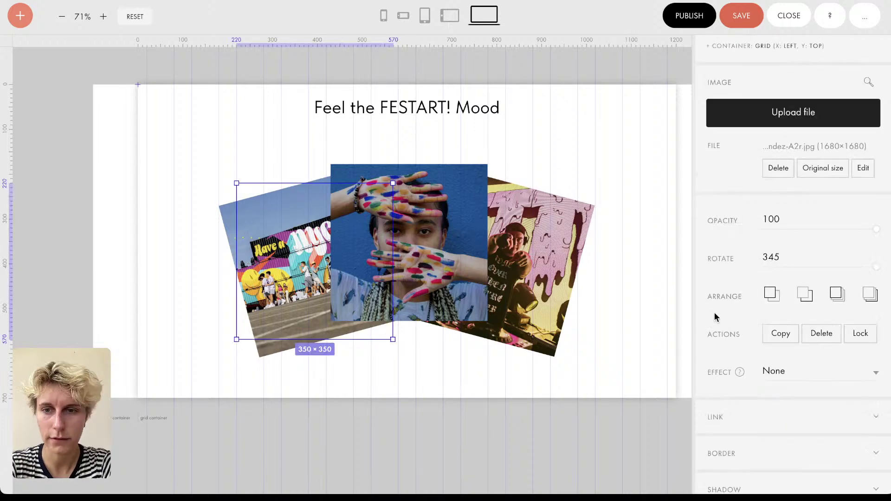
{"action": "scroll", "coordinate": [729, 371], "scroll_direction": "down", "scroll_amount": 7}
{"action": "left_click", "coordinate": [737, 434]}
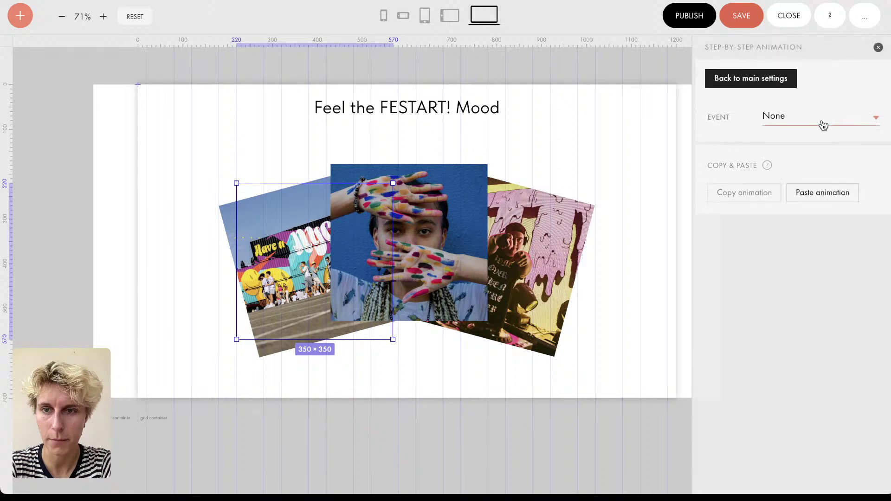
{"action": "left_click", "coordinate": [823, 125]}
{"action": "left_click", "coordinate": [796, 165]}
{"action": "scroll", "coordinate": [751, 248], "scroll_direction": "down", "scroll_amount": 3}
{"action": "left_click", "coordinate": [734, 153]}
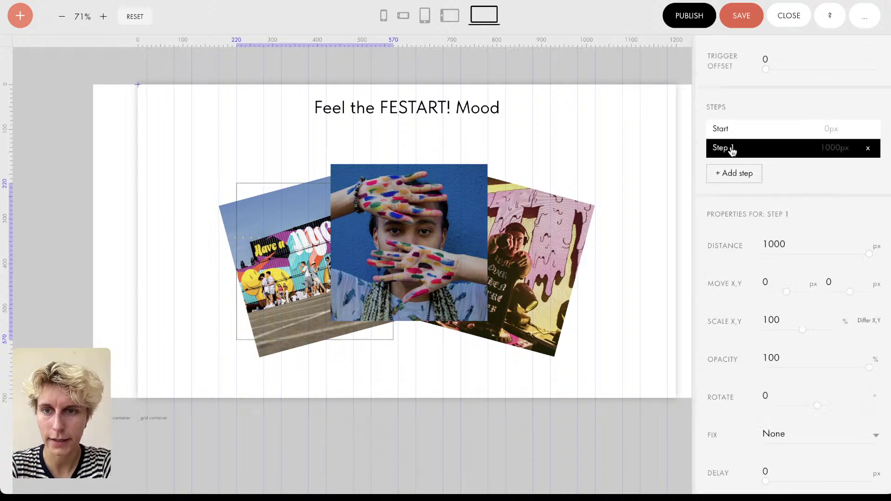
Step: Set the mural photo's Step 1 distance to 250 px and its horizontal move to -250 px
{"action": "double_click", "coordinate": [773, 236]}
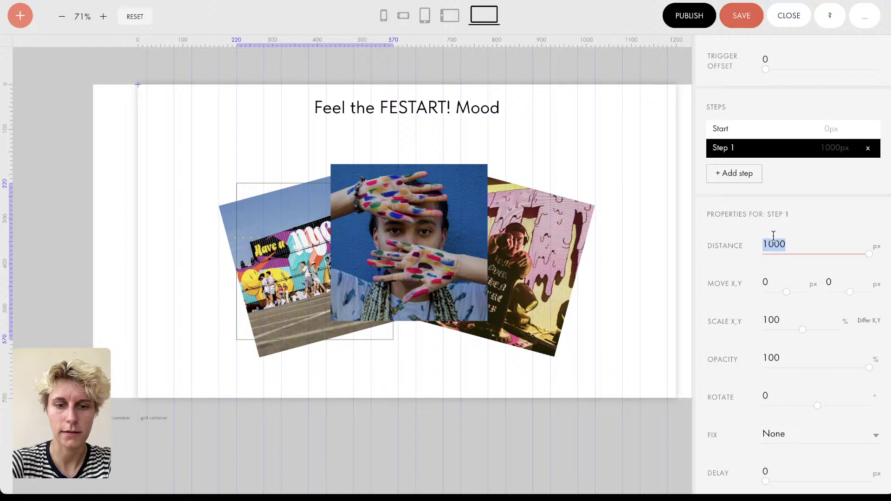
{"action": "type", "text": "250"}
{"action": "key", "text": "Return"}
{"action": "double_click", "coordinate": [767, 281]}
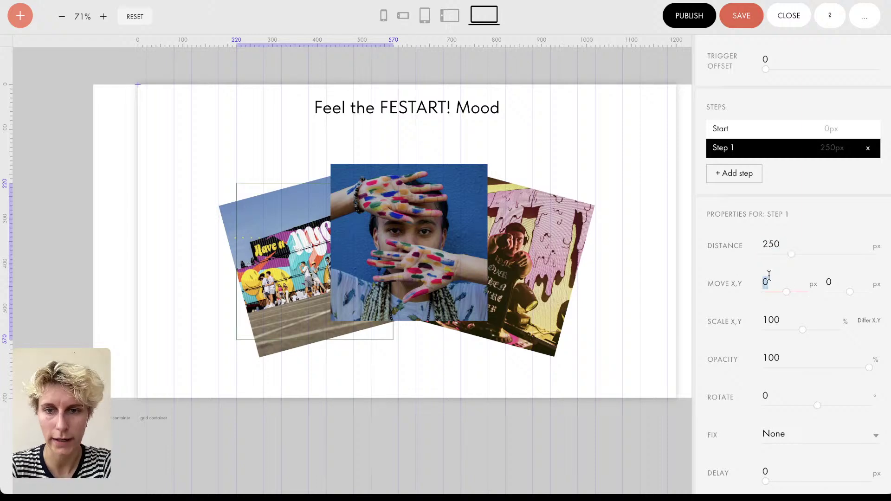
{"action": "type", "text": "250"}
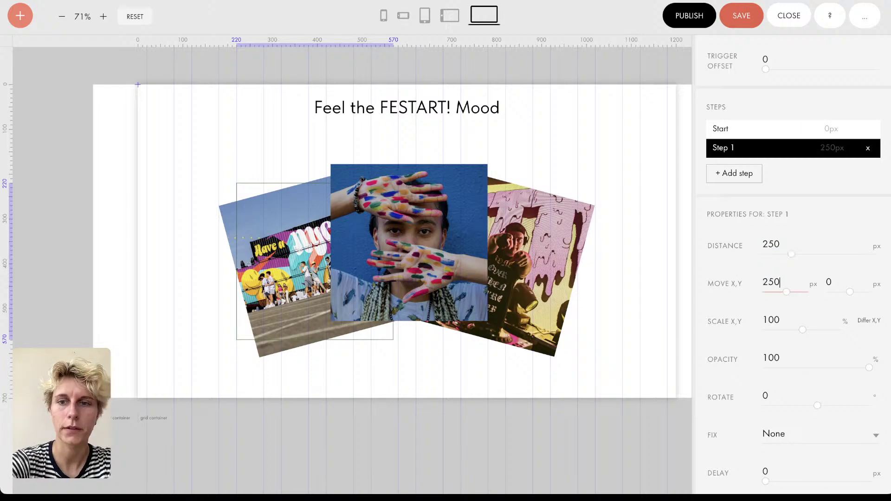
{"action": "key", "text": "BackSpace"}
{"action": "key", "text": "BackSpace"}
{"action": "type", "text": "40"}
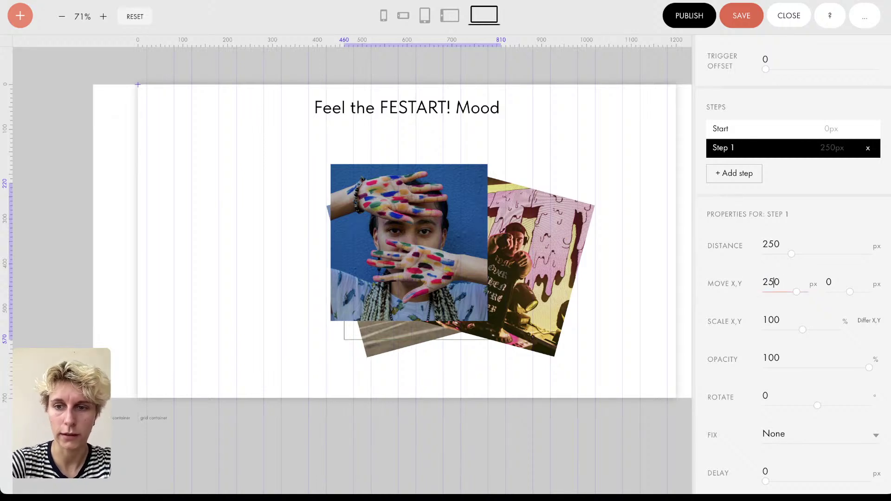
{"action": "type", "text": "-"}
{"action": "key", "text": "Return"}
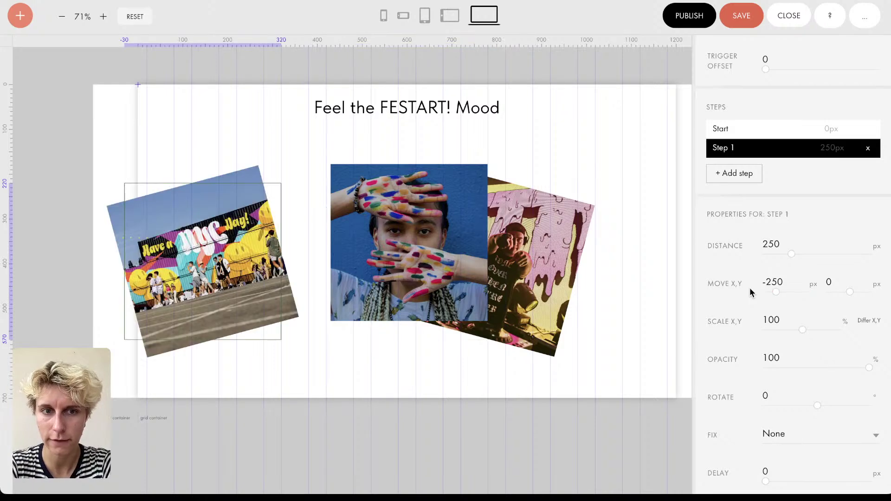
Step: Set the mural photo's Step 1 rotation to -10 degrees and leave its animation settings
{"action": "left_click", "coordinate": [773, 394]}
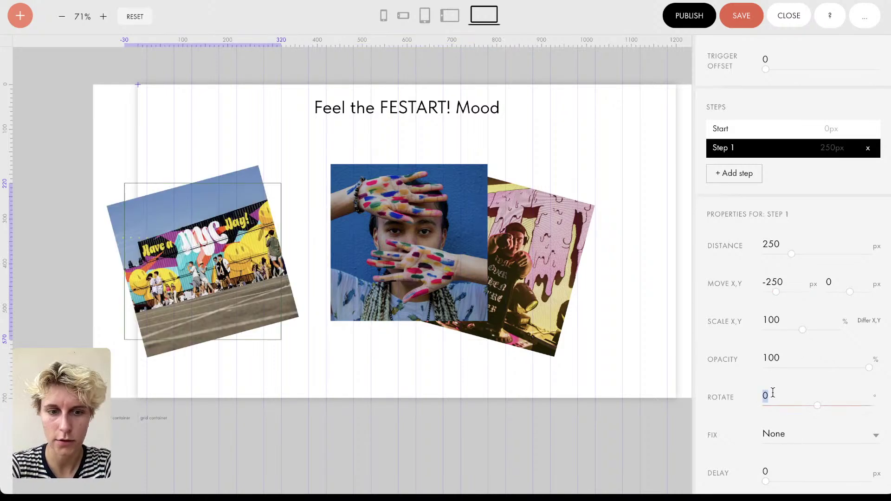
{"action": "type", "text": "1"}
{"action": "key", "text": "Return"}
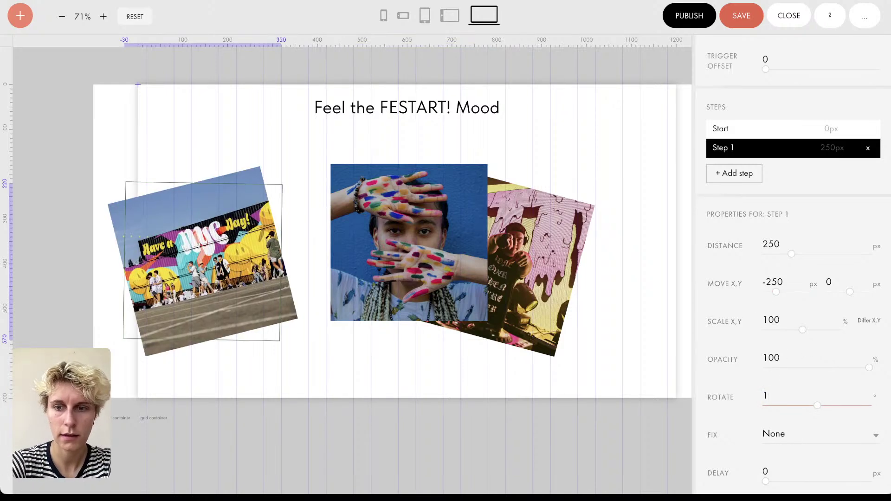
{"action": "key", "text": "BackSpace"}
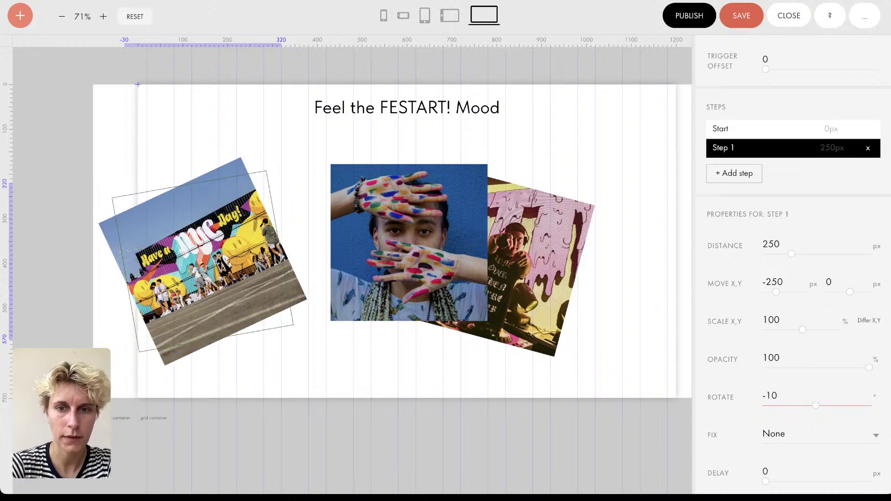
{"action": "left_click", "coordinate": [600, 393]}
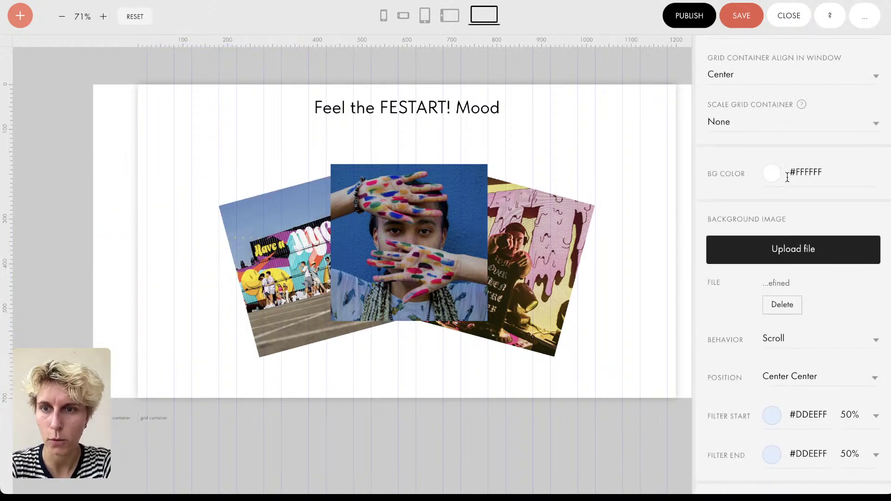
{"action": "scroll", "coordinate": [788, 167], "scroll_direction": "up", "scroll_amount": 3}
{"action": "scroll", "coordinate": [764, 371], "scroll_direction": "down", "scroll_amount": 5}
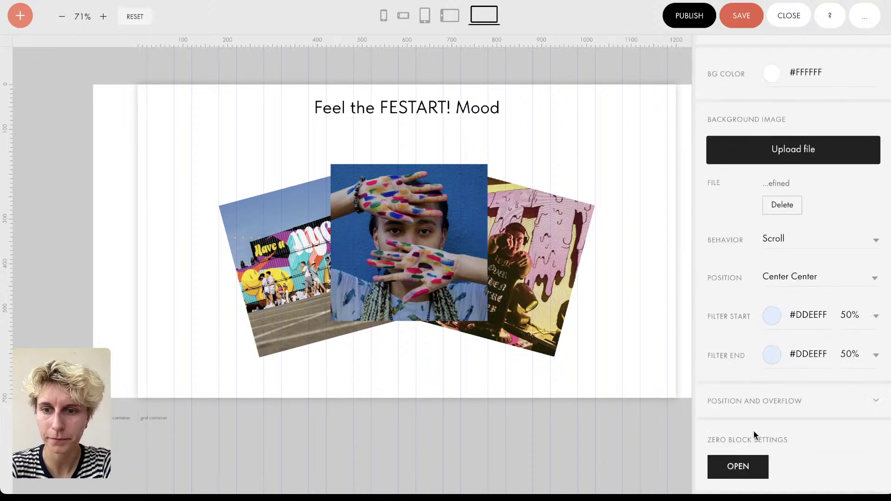
{"action": "left_click", "coordinate": [748, 467]}
{"action": "left_click", "coordinate": [879, 46]}
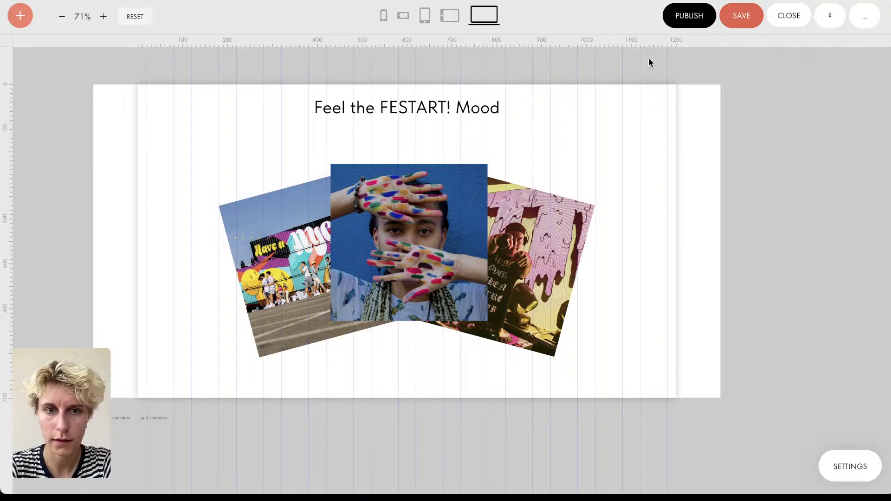
Step: Copy the step-by-step animation of the street mural photo and paste it onto the DJ photo
{"action": "left_click", "coordinate": [258, 222]}
{"action": "scroll", "coordinate": [795, 336], "scroll_direction": "down", "scroll_amount": 10}
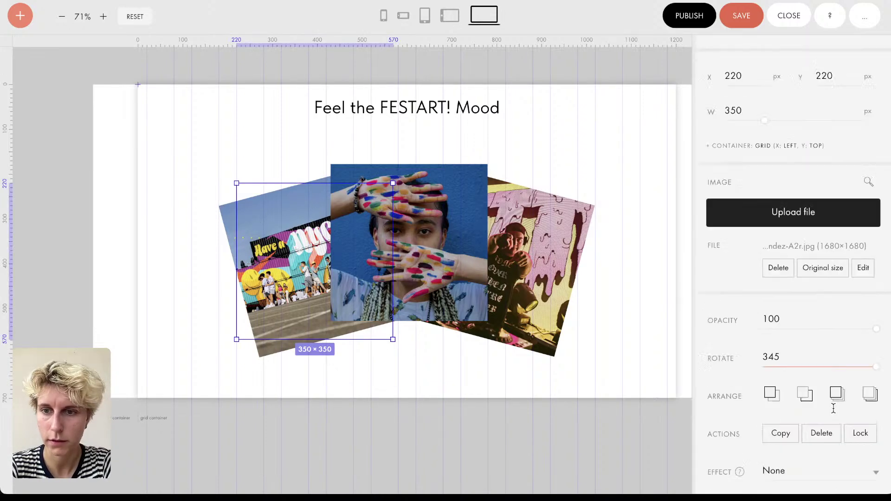
{"action": "left_click", "coordinate": [738, 412]}
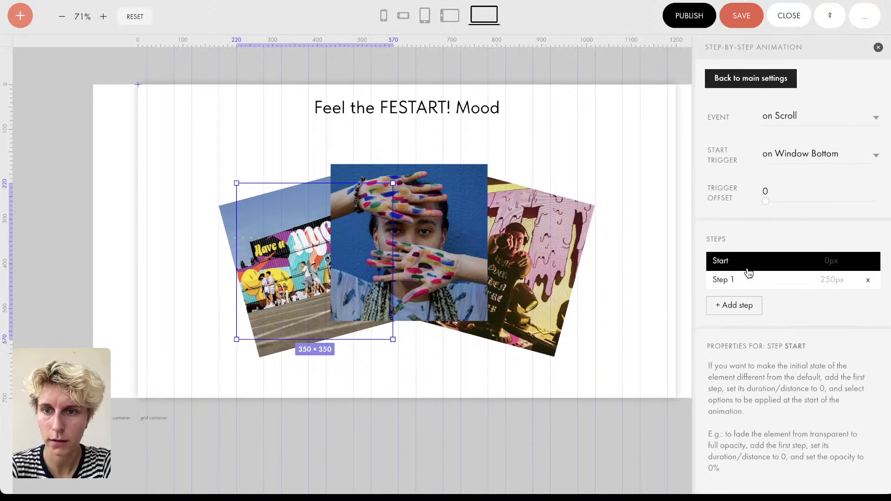
{"action": "left_click", "coordinate": [783, 80]}
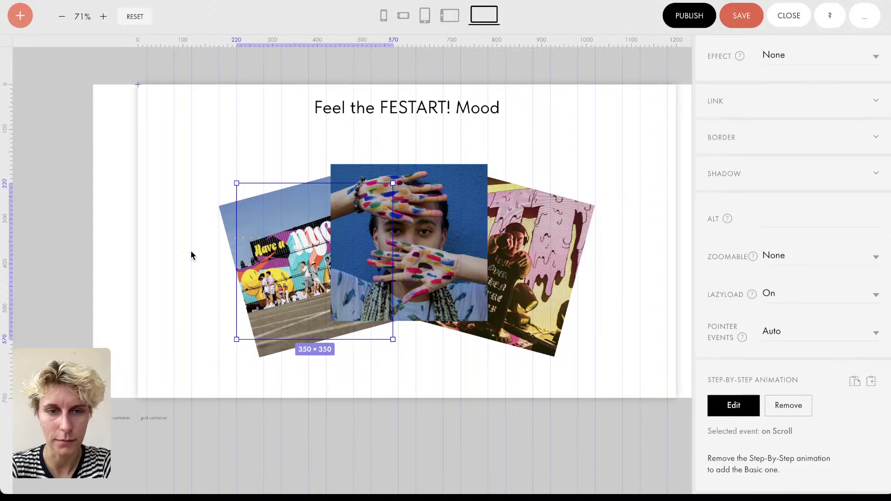
{"action": "right_click", "coordinate": [287, 292]}
{"action": "mouse_move", "coordinate": [392, 474]}
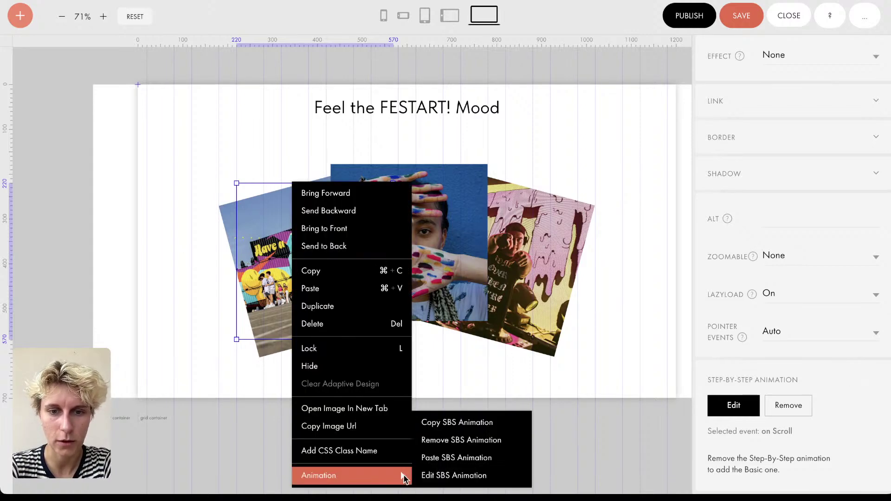
{"action": "left_click", "coordinate": [457, 425]}
{"action": "left_click", "coordinate": [560, 277]}
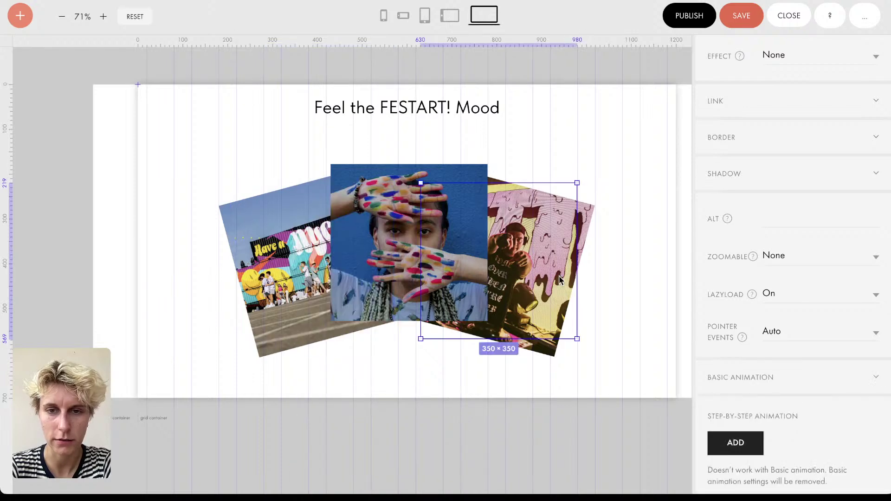
{"action": "left_click", "coordinate": [752, 439]}
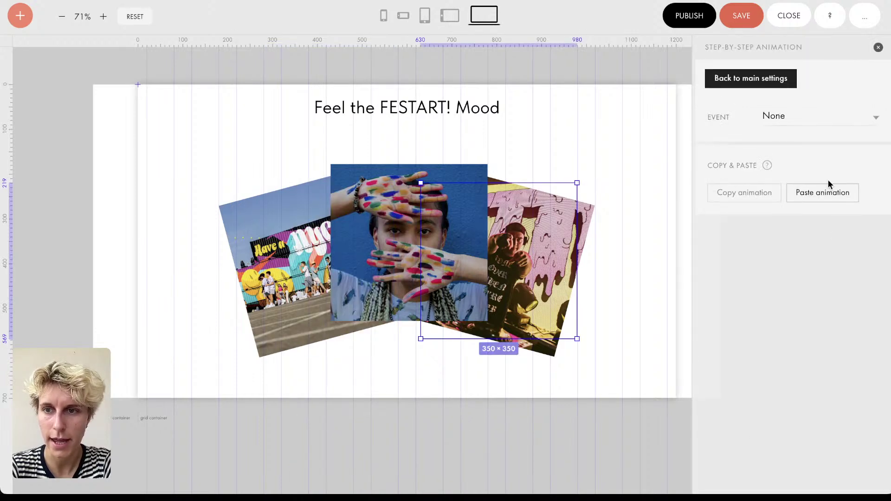
{"action": "left_click", "coordinate": [823, 193]}
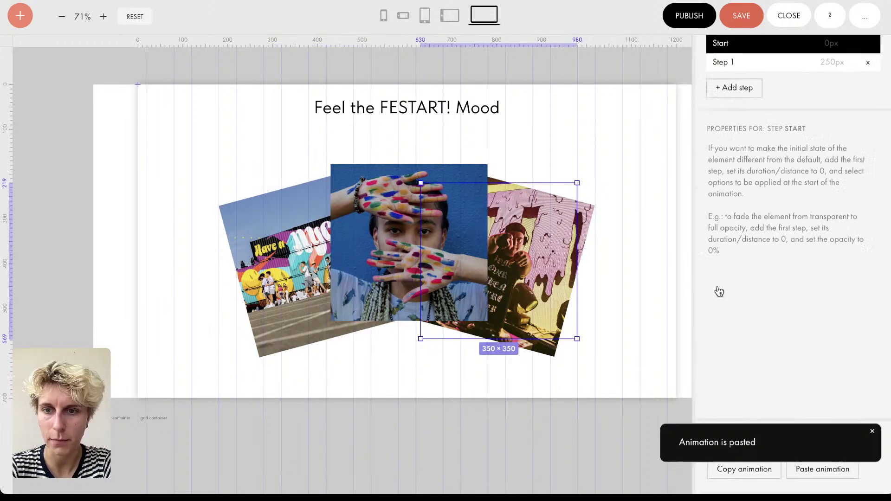
Step: Set the DJ photo's Step 1 horizontal move to 250 px and rotation to 10 degrees, and save the Zero Block
{"action": "left_click", "coordinate": [746, 64]}
{"action": "double_click", "coordinate": [772, 203]}
{"action": "key", "text": "Left"}
{"action": "key", "text": "BackSpace"}
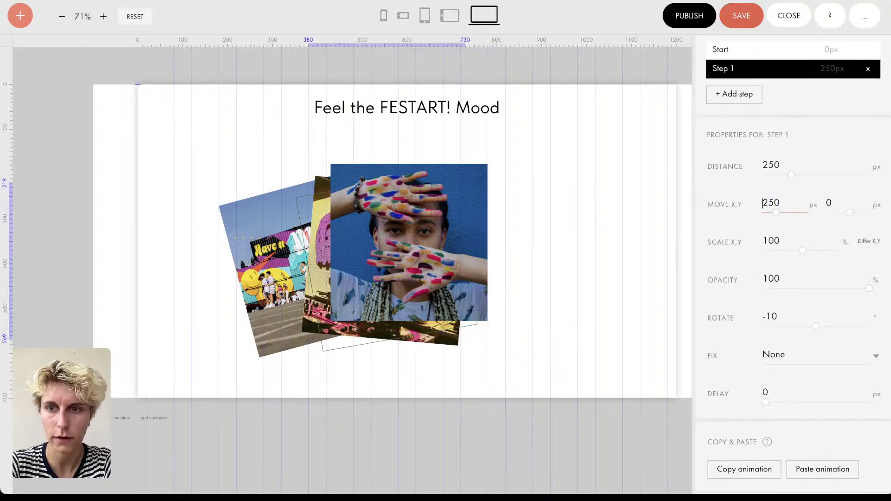
{"action": "double_click", "coordinate": [770, 317]}
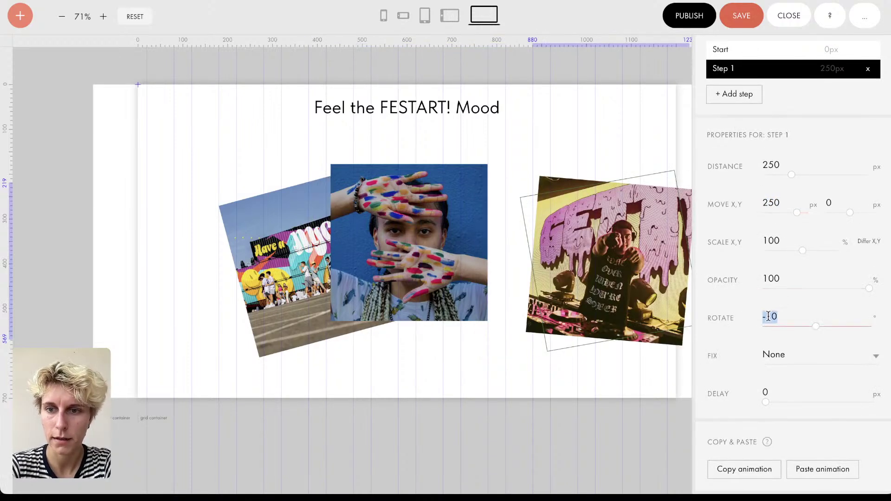
{"action": "key", "text": "BackSpace"}
{"action": "key", "text": "Return"}
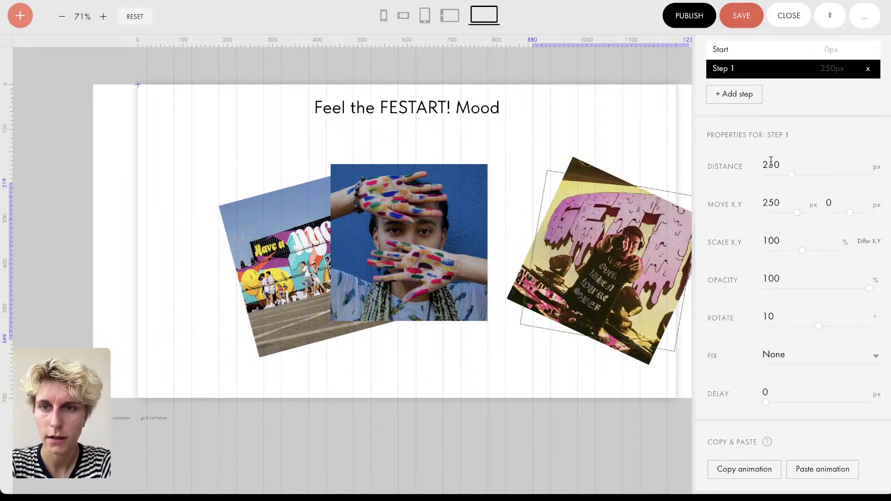
{"action": "left_click", "coordinate": [744, 19]}
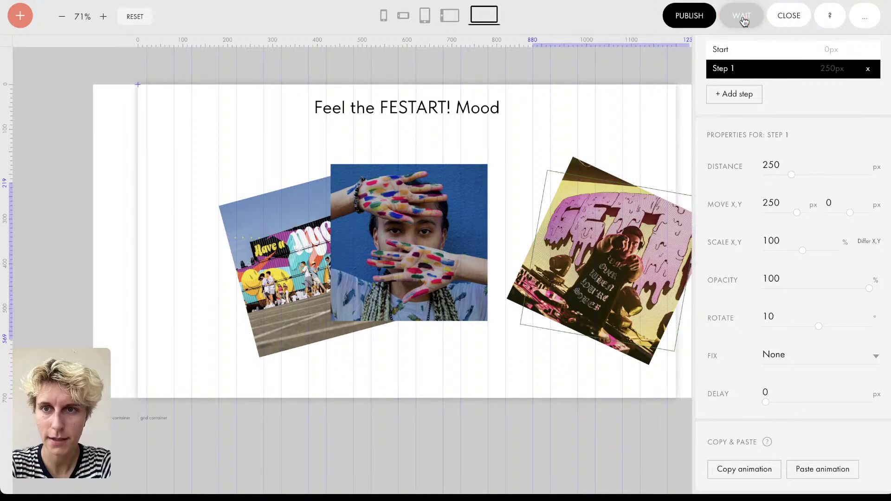
{"action": "left_click", "coordinate": [617, 127]}
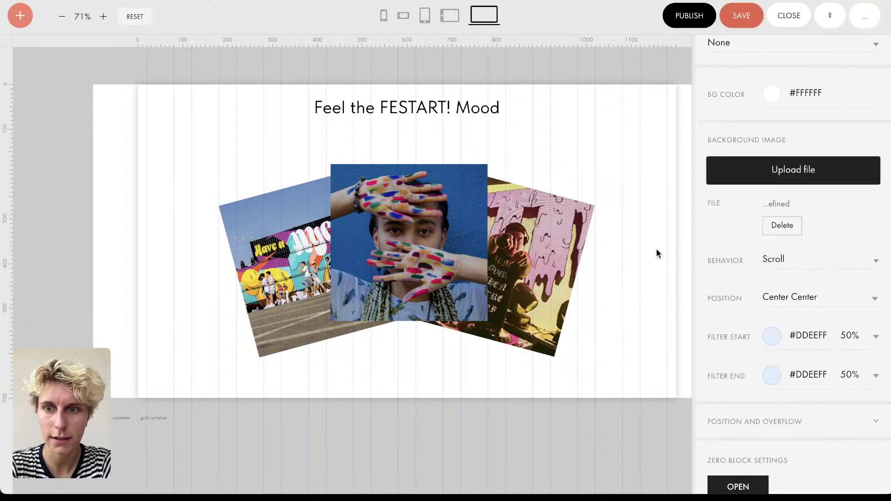
Step: Set the artboard background color to #DDEEFF, copied from the filter color, and leave the Zero Block editor
{"action": "left_click", "coordinate": [811, 338]}
{"action": "key", "text": "ctrl+c"}
{"action": "left_click", "coordinate": [648, 83]}
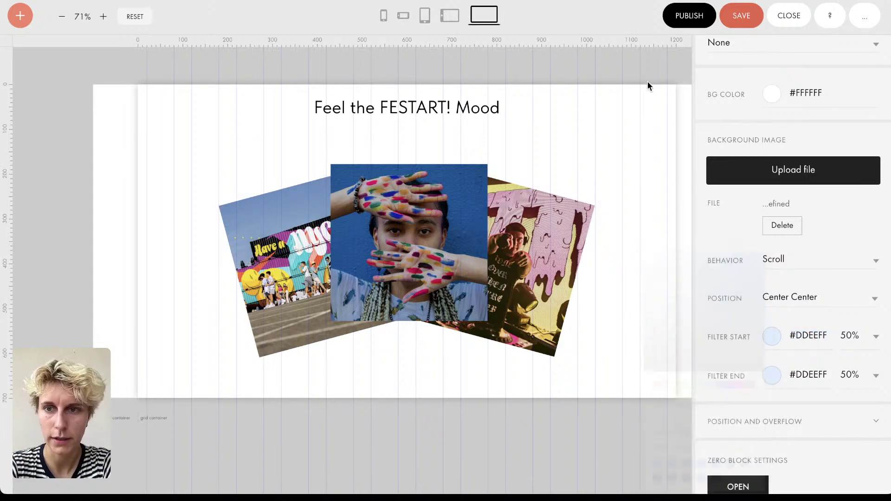
{"action": "scroll", "coordinate": [726, 173], "scroll_direction": "up", "scroll_amount": 5}
{"action": "left_click", "coordinate": [809, 303]}
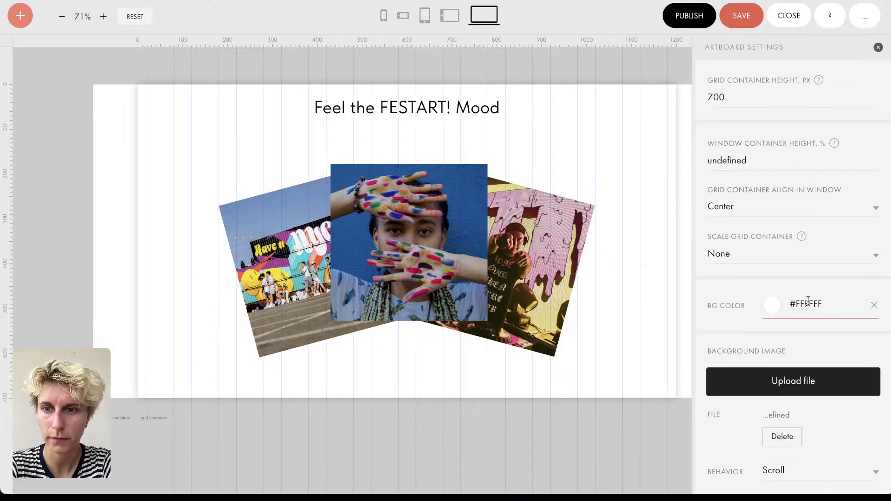
{"action": "key", "text": "ctrl+v"}
{"action": "left_click", "coordinate": [702, 217]}
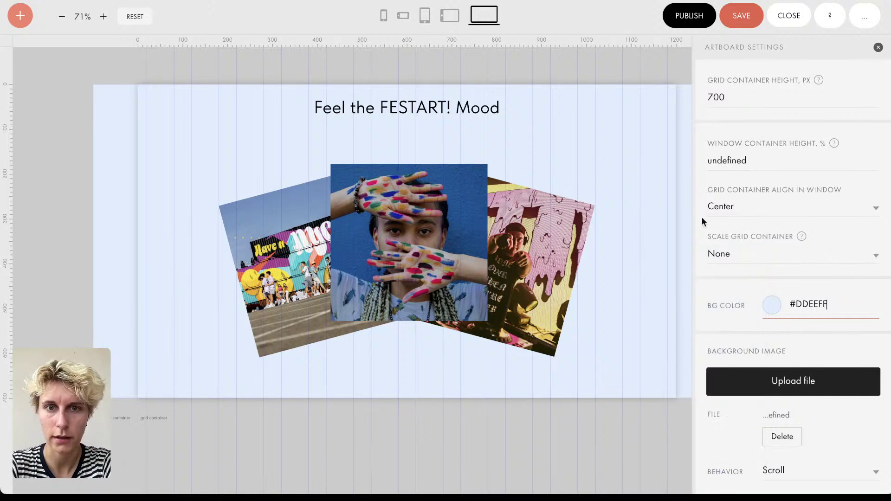
{"action": "left_click", "coordinate": [489, 112]}
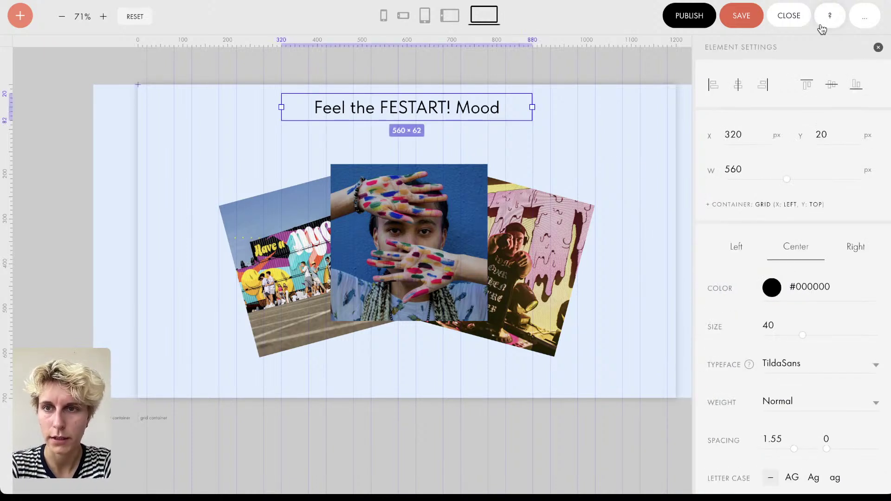
{"action": "left_click", "coordinate": [785, 21]}
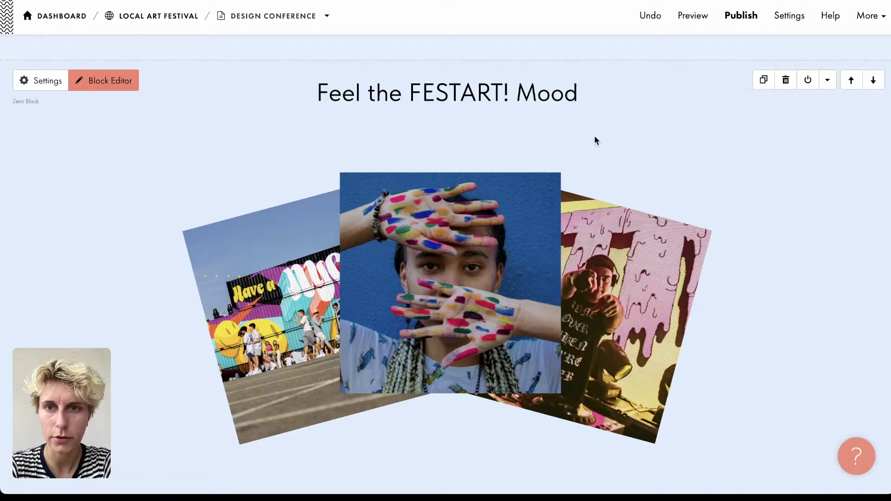
Step: Preview the page and examine how the mural and DJ photos spread apart on scroll in the FESTART! Mood block
{"action": "left_click", "coordinate": [695, 26]}
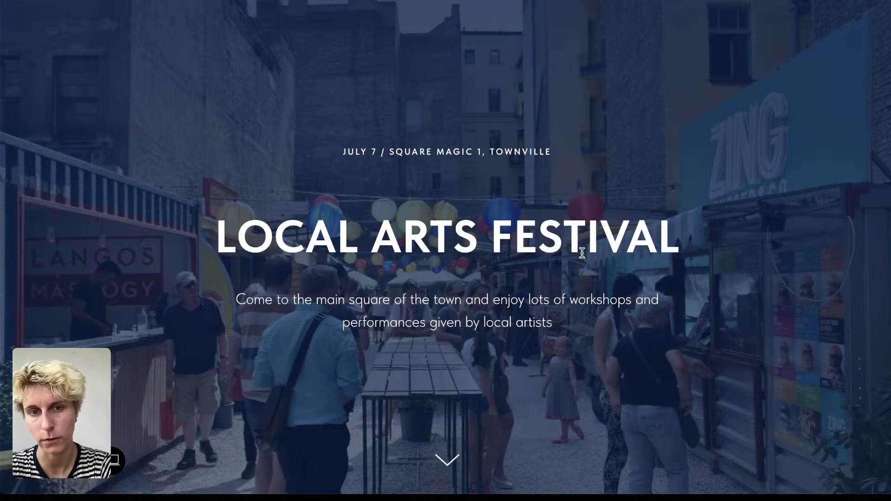
{"action": "scroll", "coordinate": [580, 253], "scroll_direction": "down", "scroll_amount": 10}
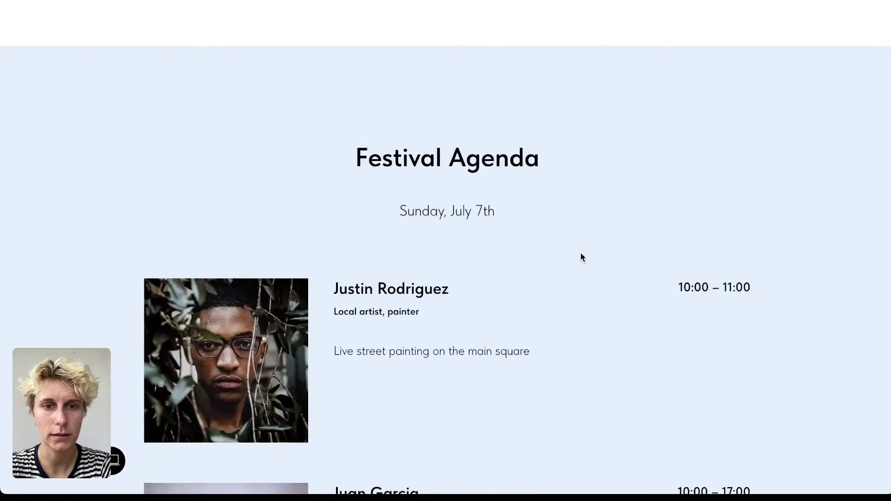
{"action": "scroll", "coordinate": [581, 253], "scroll_direction": "down", "scroll_amount": 3}
{"action": "scroll", "coordinate": [549, 186], "scroll_direction": "down", "scroll_amount": 7}
{"action": "scroll", "coordinate": [550, 186], "scroll_direction": "down", "scroll_amount": 5}
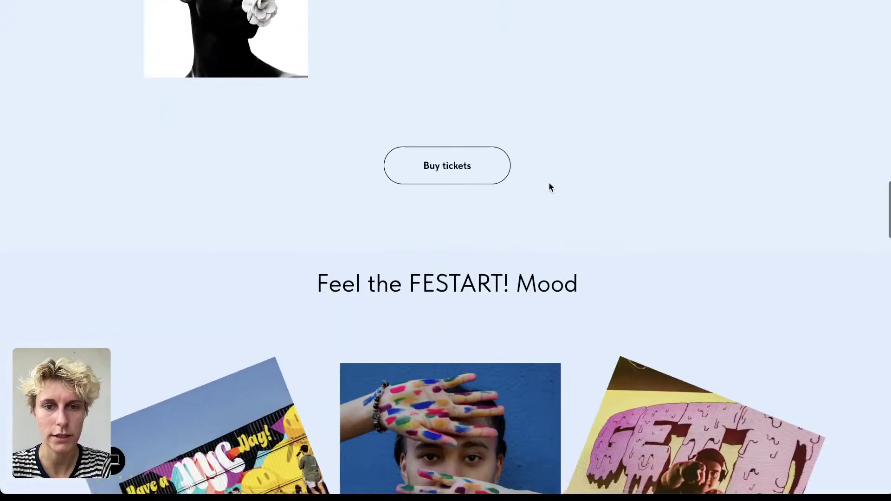
{"action": "scroll", "coordinate": [549, 186], "scroll_direction": "down", "scroll_amount": 5}
{"action": "scroll", "coordinate": [550, 187], "scroll_direction": "up", "scroll_amount": 9}
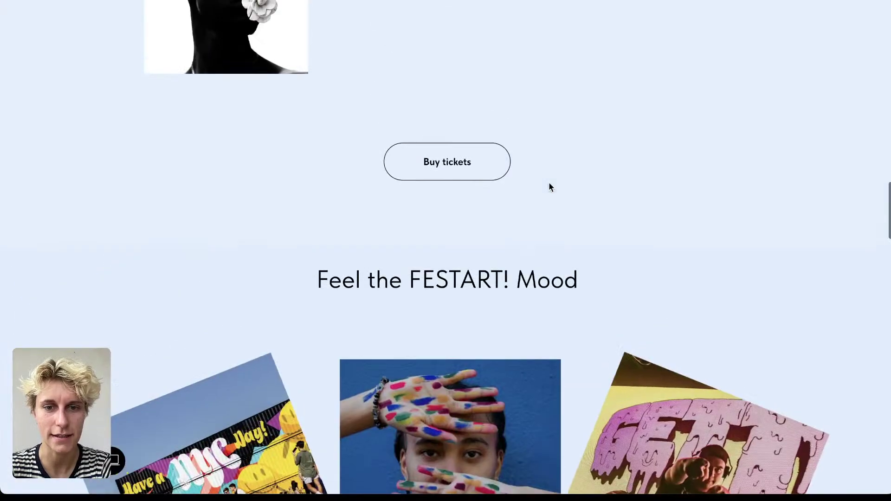
{"action": "scroll", "coordinate": [550, 188], "scroll_direction": "down", "scroll_amount": 3}
{"action": "scroll", "coordinate": [549, 187], "scroll_direction": "down", "scroll_amount": 3}
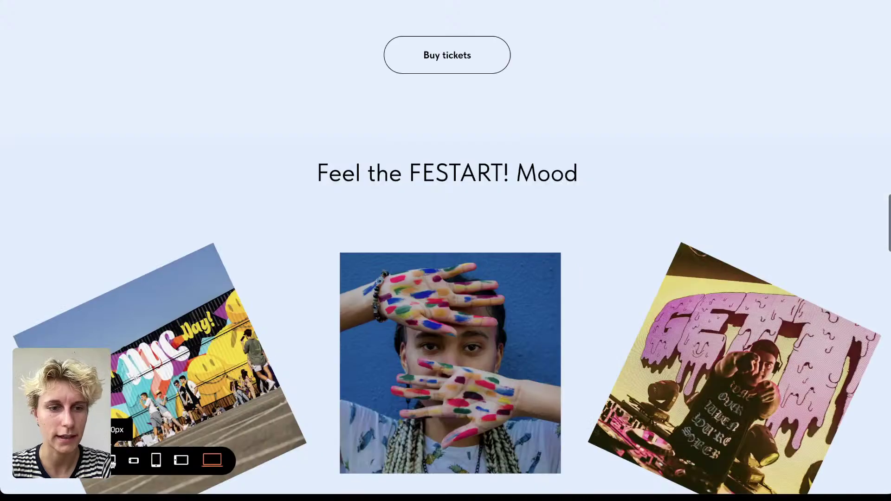
{"action": "scroll", "coordinate": [488, 322], "scroll_direction": "down", "scroll_amount": 3}
{"action": "scroll", "coordinate": [487, 321], "scroll_direction": "up", "scroll_amount": 5}
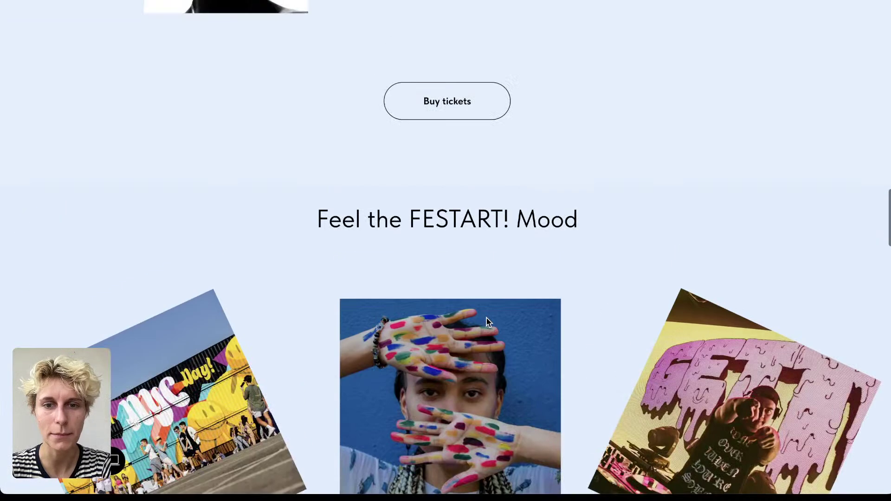
{"action": "scroll", "coordinate": [487, 320], "scroll_direction": "down", "scroll_amount": 6}
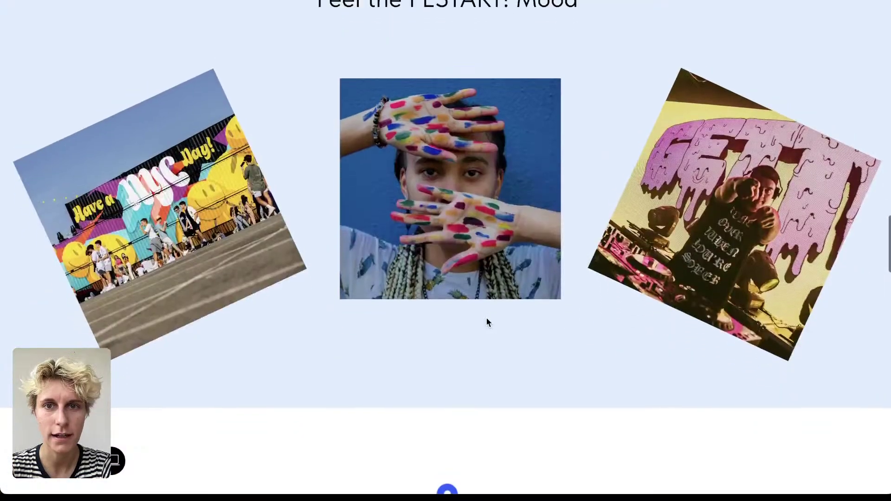
{"action": "scroll", "coordinate": [487, 318], "scroll_direction": "up", "scroll_amount": 9}
{"action": "scroll", "coordinate": [486, 318], "scroll_direction": "down", "scroll_amount": 9}
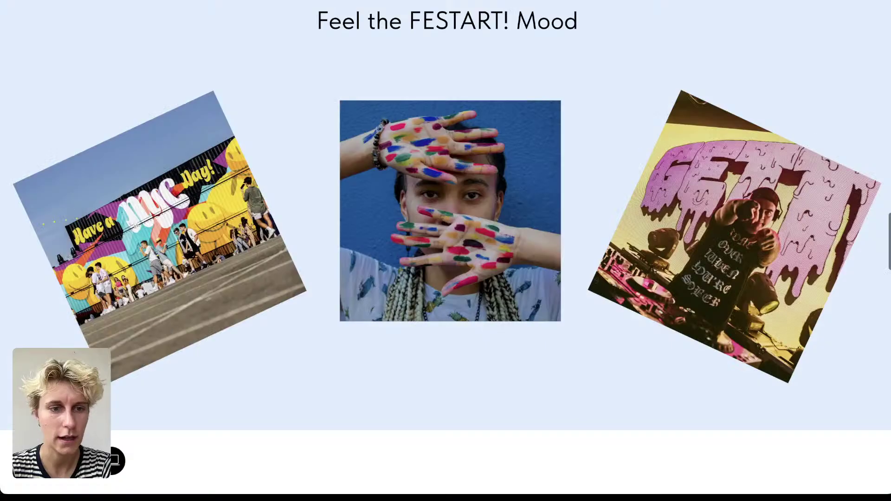
Step: Reopen the FESTART! Mood Zero Block and set the mural photo's Step 1 animation distance to 350 px
{"action": "left_click", "coordinate": [346, 215]}
{"action": "scroll", "coordinate": [491, 166], "scroll_direction": "down", "scroll_amount": 15}
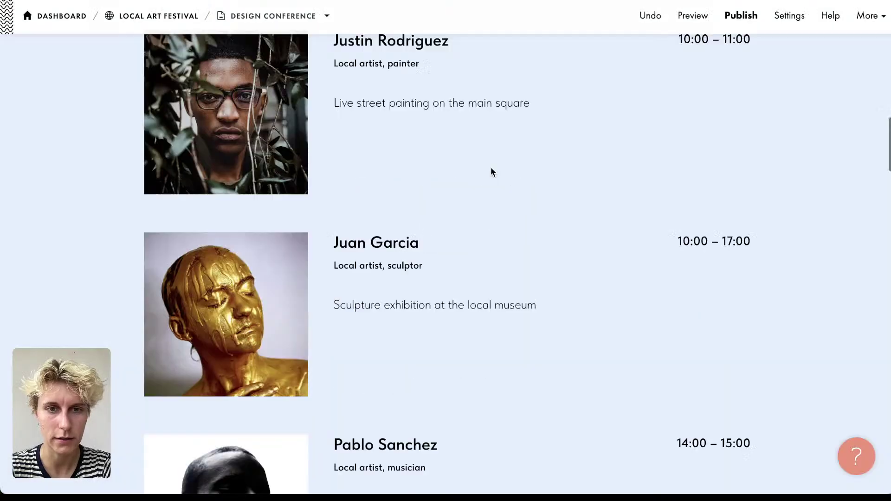
{"action": "scroll", "coordinate": [495, 157], "scroll_direction": "up", "scroll_amount": 3}
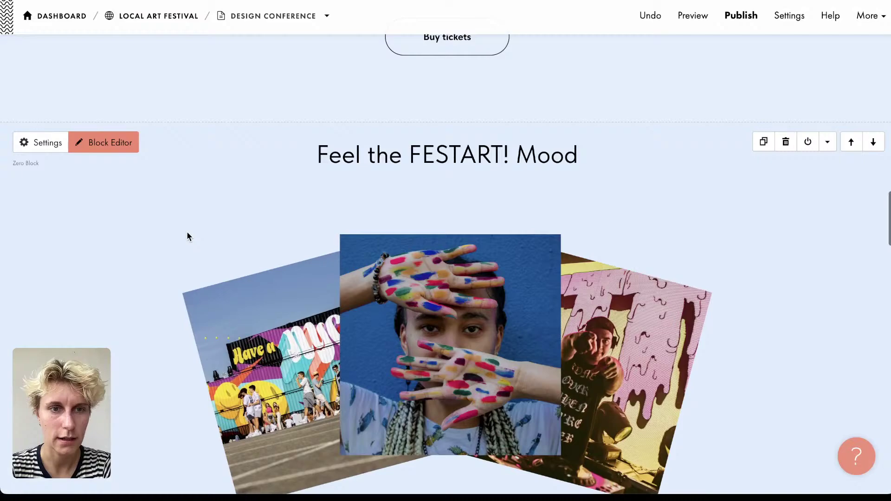
{"action": "left_click", "coordinate": [120, 145]}
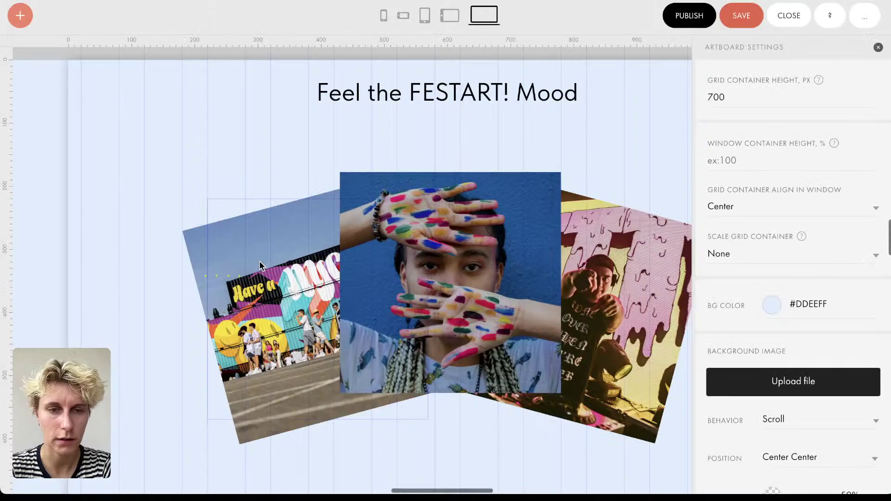
{"action": "left_click", "coordinate": [260, 261]}
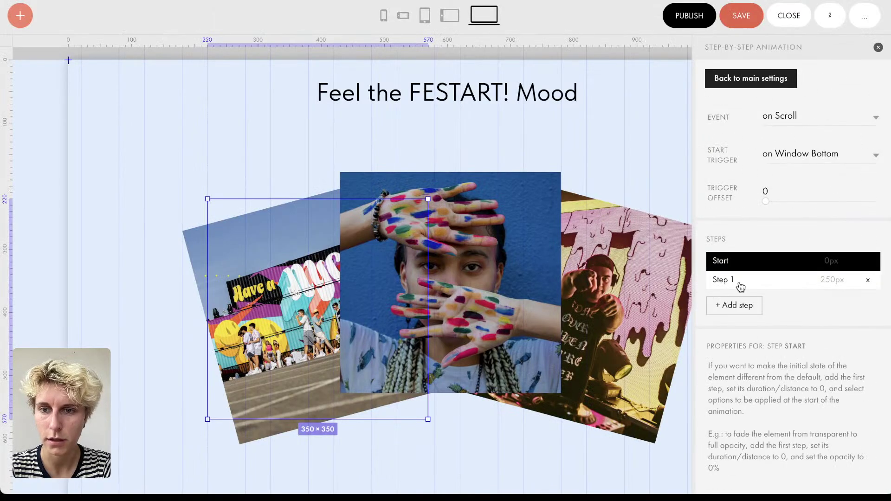
{"action": "left_click", "coordinate": [740, 286]}
{"action": "scroll", "coordinate": [764, 237], "scroll_direction": "down", "scroll_amount": 4}
{"action": "double_click", "coordinate": [767, 164]}
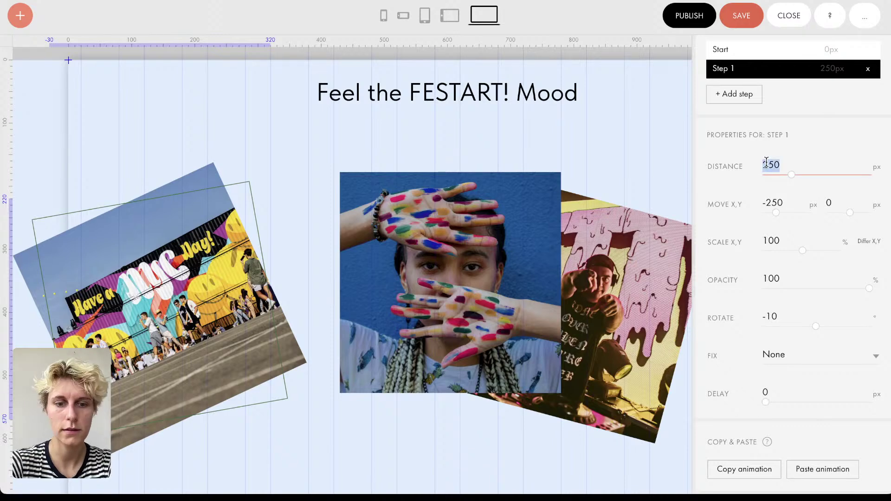
{"action": "type", "text": "35"}
{"action": "key", "text": "Escape"}
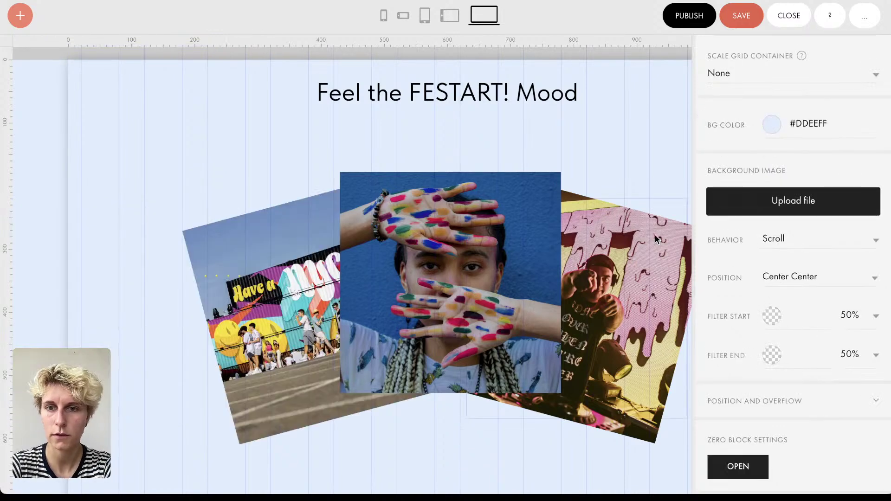
Step: Set the DJ photo's Step 1 animation distance to 350 px and save the Zero Block
{"action": "left_click", "coordinate": [748, 460]}
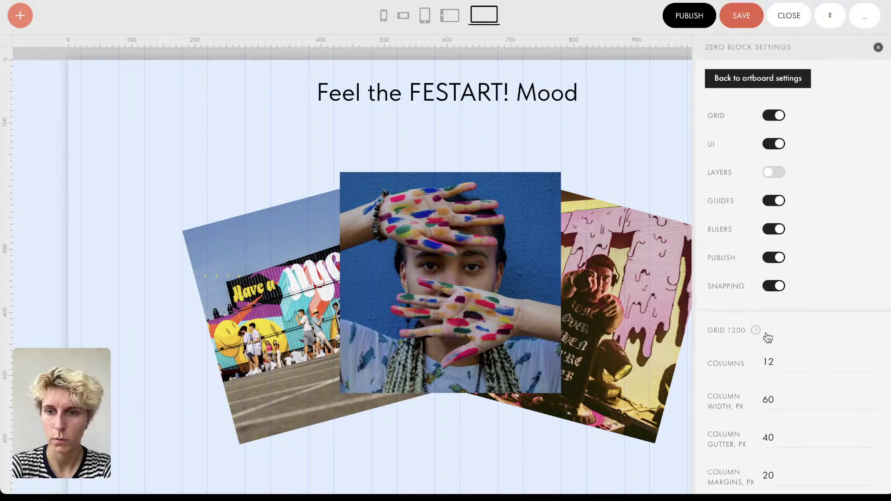
{"action": "scroll", "coordinate": [766, 338], "scroll_direction": "down", "scroll_amount": 5}
{"action": "left_click", "coordinate": [637, 306]}
{"action": "scroll", "coordinate": [638, 306], "scroll_direction": "right", "scroll_amount": 5}
{"action": "scroll", "coordinate": [775, 364], "scroll_direction": "down", "scroll_amount": 2}
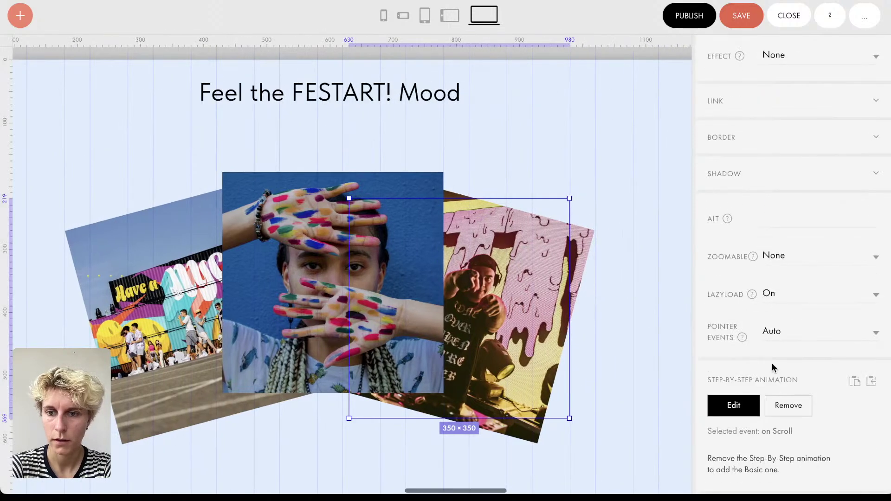
{"action": "left_click", "coordinate": [731, 405]}
{"action": "left_click", "coordinate": [728, 279]}
{"action": "scroll", "coordinate": [727, 288], "scroll_direction": "down", "scroll_amount": 4}
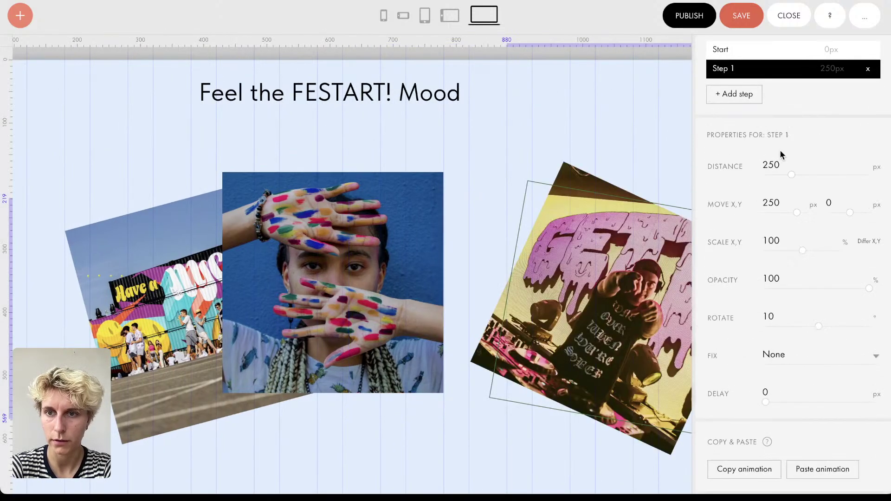
{"action": "double_click", "coordinate": [771, 165]}
{"action": "type", "text": "350"}
{"action": "key", "text": "Return"}
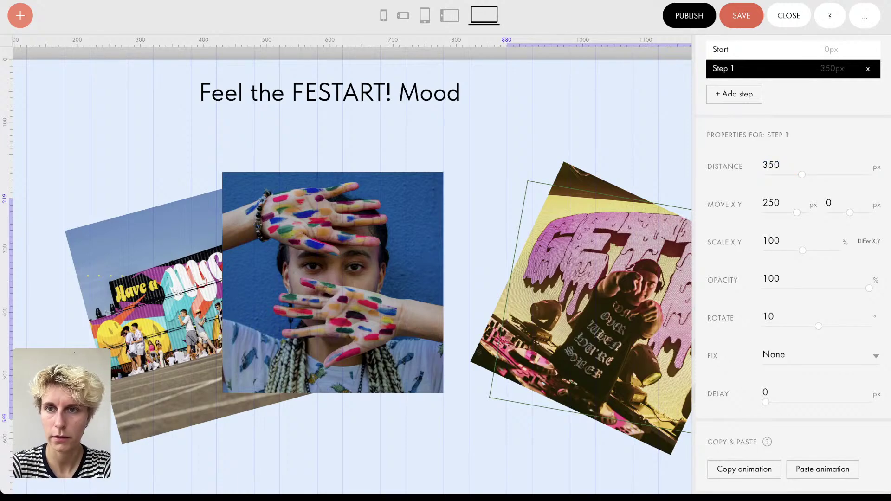
{"action": "key", "text": "ctrl+s"}
Step: Move the three photos slightly lower and extend the grid container height to 820 px
{"action": "scroll", "coordinate": [533, 231], "scroll_direction": "down", "scroll_amount": 5}
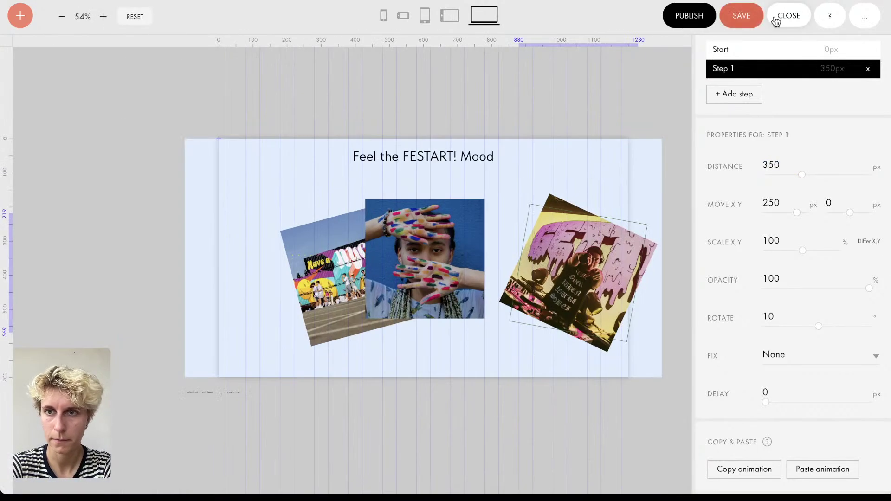
{"action": "left_click", "coordinate": [588, 119]}
{"action": "left_click_drag", "start_coordinate": [545, 206], "coordinate": [545, 211]}
{"action": "left_click", "coordinate": [418, 380]}
{"action": "left_click_drag", "start_coordinate": [418, 380], "coordinate": [417, 409]}
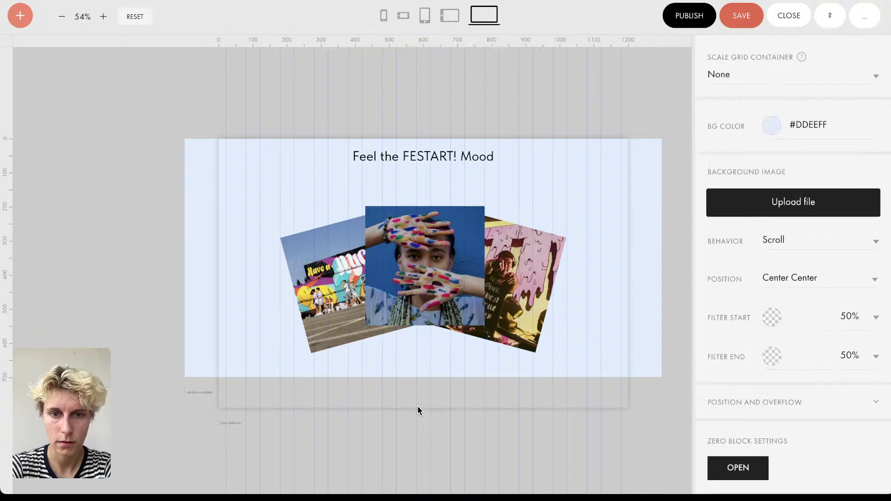
{"action": "scroll", "coordinate": [796, 113], "scroll_direction": "up", "scroll_amount": 1}
{"action": "scroll", "coordinate": [796, 113], "scroll_direction": "up", "scroll_amount": 3}
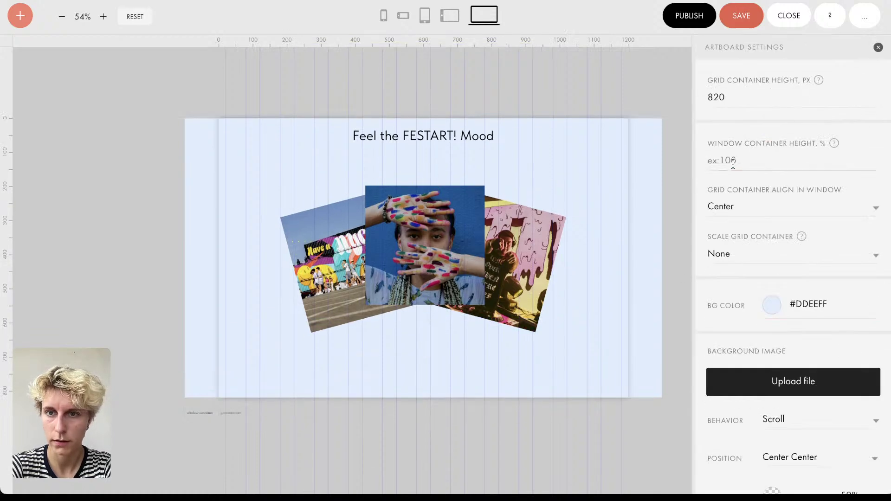
Step: Set the window container height to 100%, save the Zero Block and leave its editor
{"action": "double_click", "coordinate": [732, 160]}
{"action": "type", "text": "100"}
{"action": "left_click", "coordinate": [592, 157]}
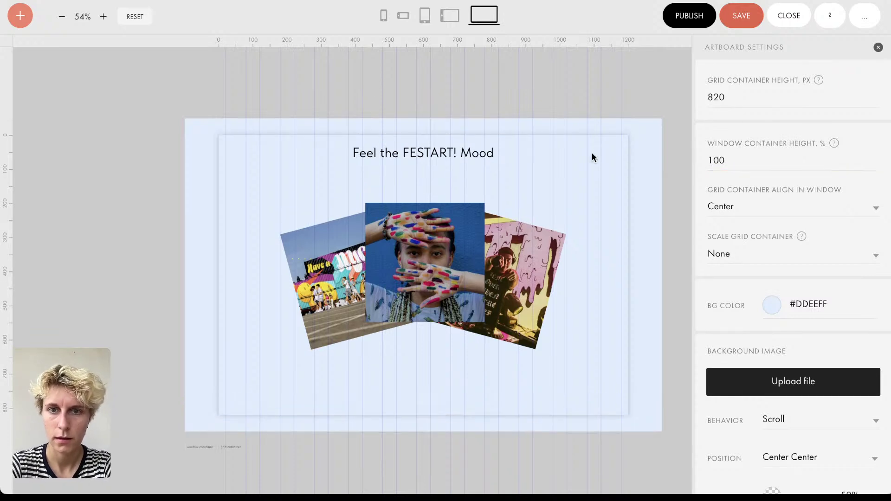
{"action": "left_click", "coordinate": [741, 25]}
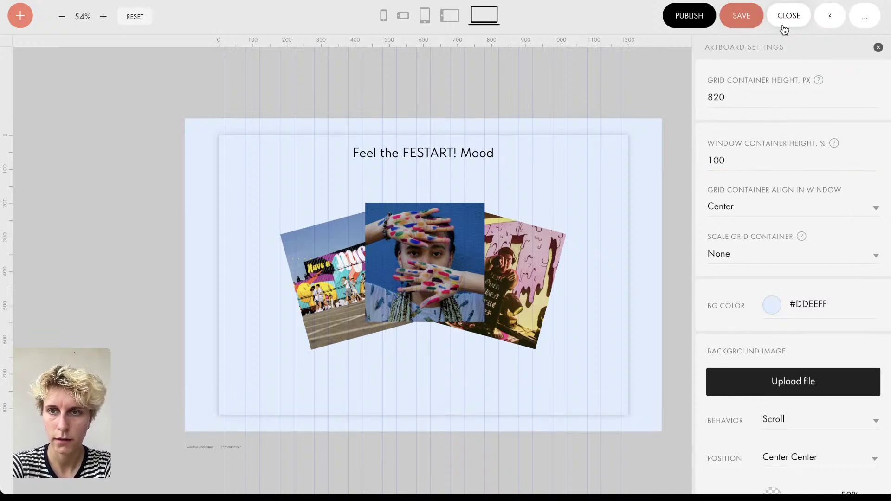
{"action": "left_click", "coordinate": [783, 23]}
Step: Preview the page again and check the scroll animation and spacing of the taller FESTART! Mood block
{"action": "left_click", "coordinate": [695, 17]}
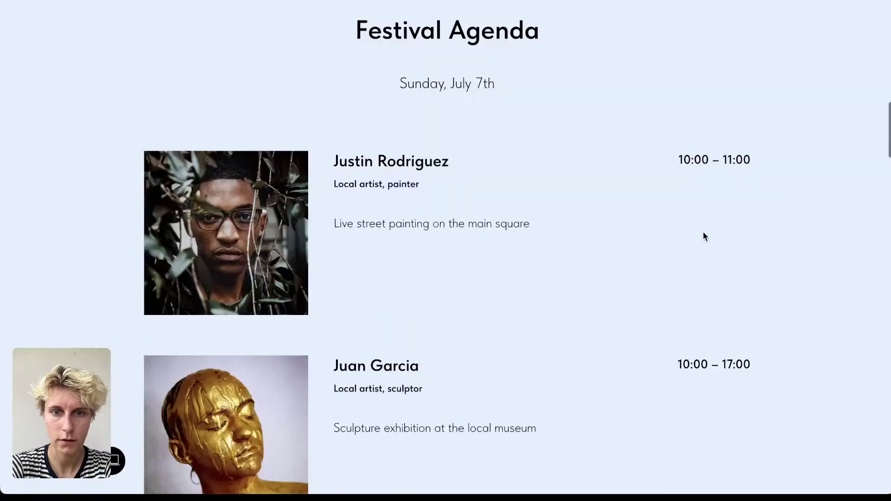
{"action": "scroll", "coordinate": [704, 236], "scroll_direction": "down", "scroll_amount": 15}
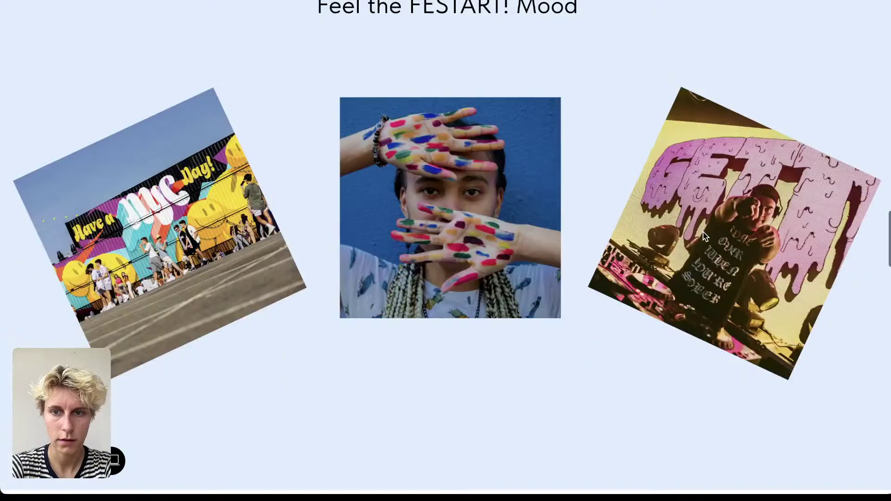
{"action": "scroll", "coordinate": [704, 236], "scroll_direction": "up", "scroll_amount": 2}
{"action": "scroll", "coordinate": [703, 234], "scroll_direction": "up", "scroll_amount": 5}
{"action": "scroll", "coordinate": [703, 234], "scroll_direction": "down", "scroll_amount": 4}
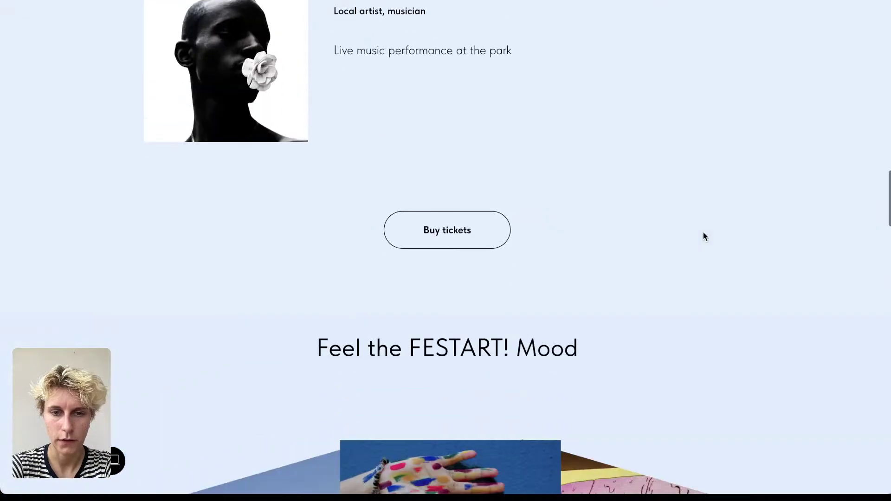
{"action": "scroll", "coordinate": [703, 233], "scroll_direction": "up", "scroll_amount": 5}
{"action": "scroll", "coordinate": [703, 233], "scroll_direction": "down", "scroll_amount": 4}
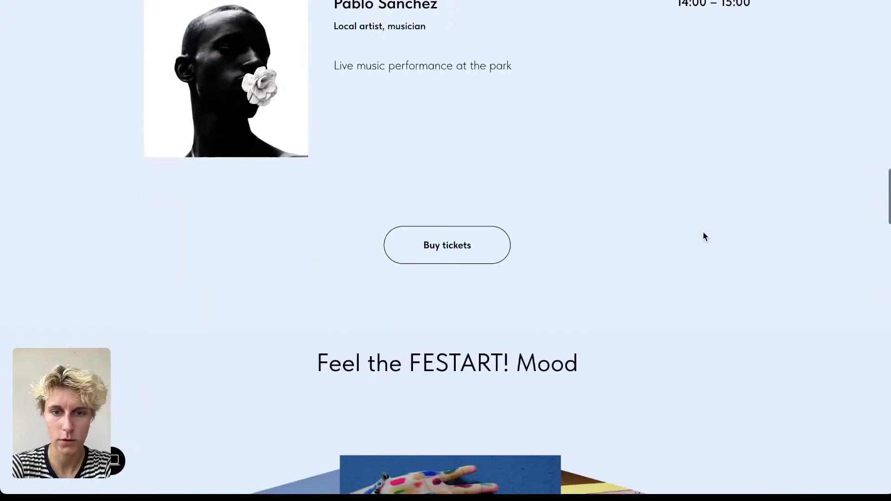
{"action": "scroll", "coordinate": [705, 237], "scroll_direction": "down", "scroll_amount": 6}
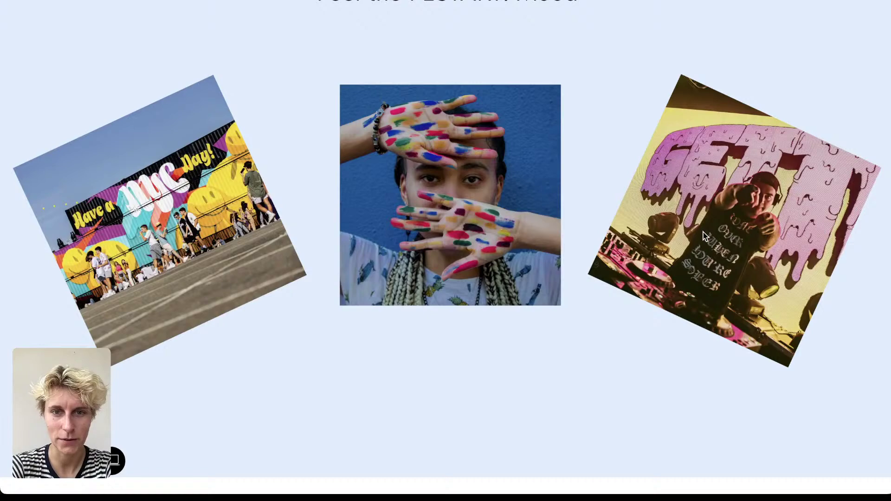
{"action": "scroll", "coordinate": [703, 236], "scroll_direction": "up", "scroll_amount": 4}
{"action": "scroll", "coordinate": [702, 235], "scroll_direction": "down", "scroll_amount": 3}
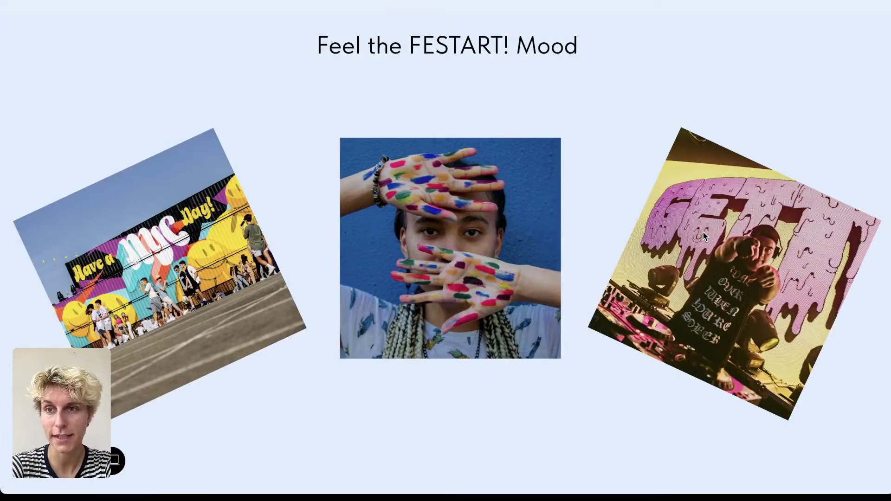
{"action": "scroll", "coordinate": [704, 236], "scroll_direction": "down", "scroll_amount": 5}
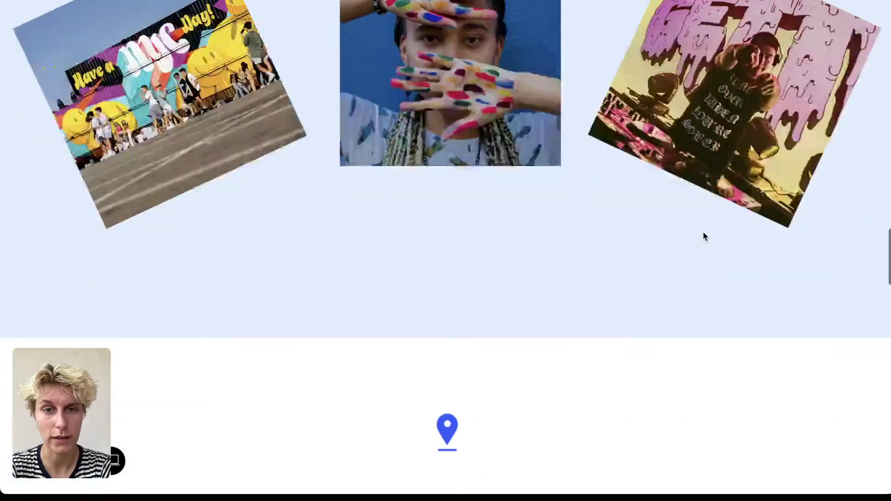
{"action": "scroll", "coordinate": [704, 236], "scroll_direction": "down", "scroll_amount": 5}
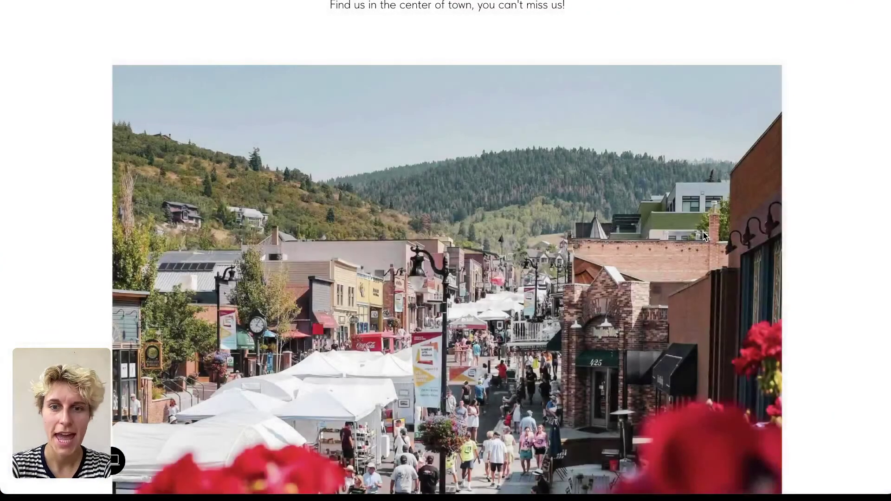
Step: Review the previewed festival page from the intro and agenda down to the sign-up form, and close the preview
{"action": "scroll", "coordinate": [704, 237], "scroll_direction": "down", "scroll_amount": 3}
{"action": "scroll", "coordinate": [704, 237], "scroll_direction": "up", "scroll_amount": 10}
{"action": "scroll", "coordinate": [703, 237], "scroll_direction": "up", "scroll_amount": 15}
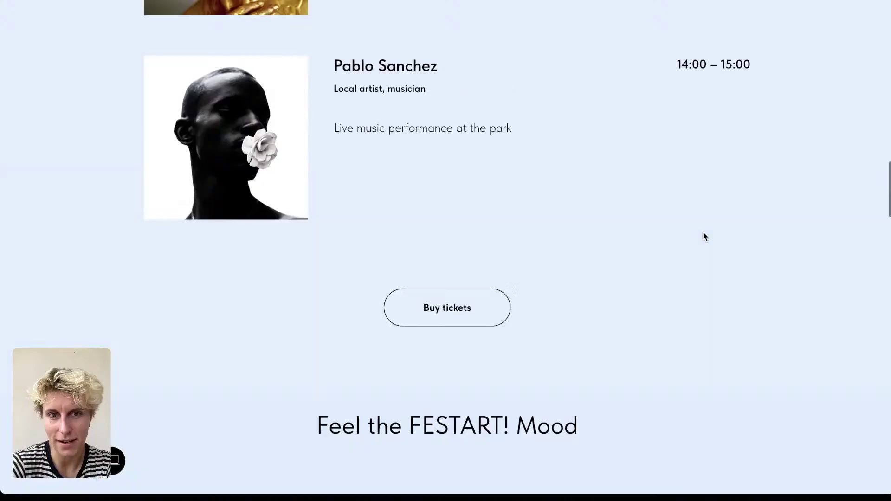
{"action": "scroll", "coordinate": [704, 236], "scroll_direction": "down", "scroll_amount": 5}
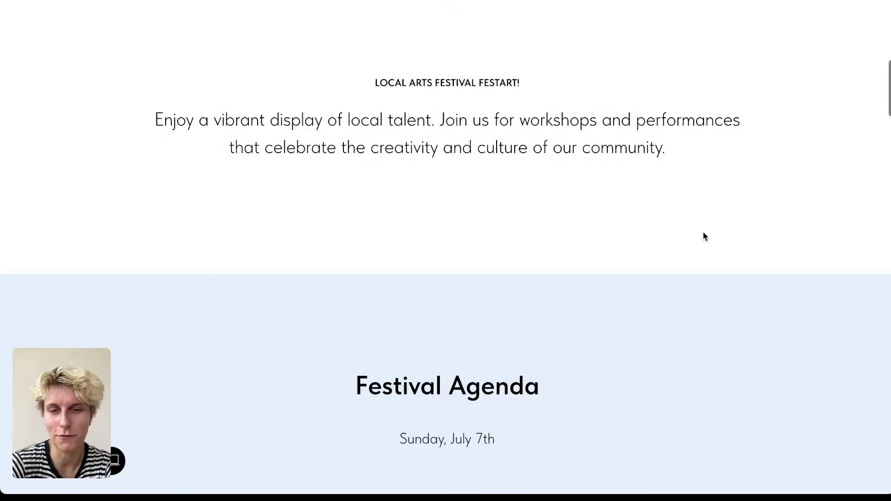
{"action": "scroll", "coordinate": [703, 234], "scroll_direction": "down", "scroll_amount": 15}
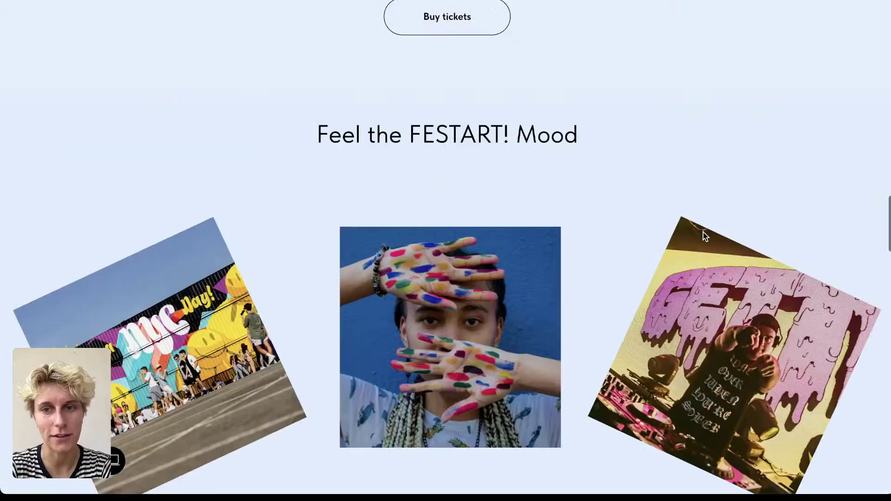
{"action": "scroll", "coordinate": [703, 232], "scroll_direction": "down", "scroll_amount": 20}
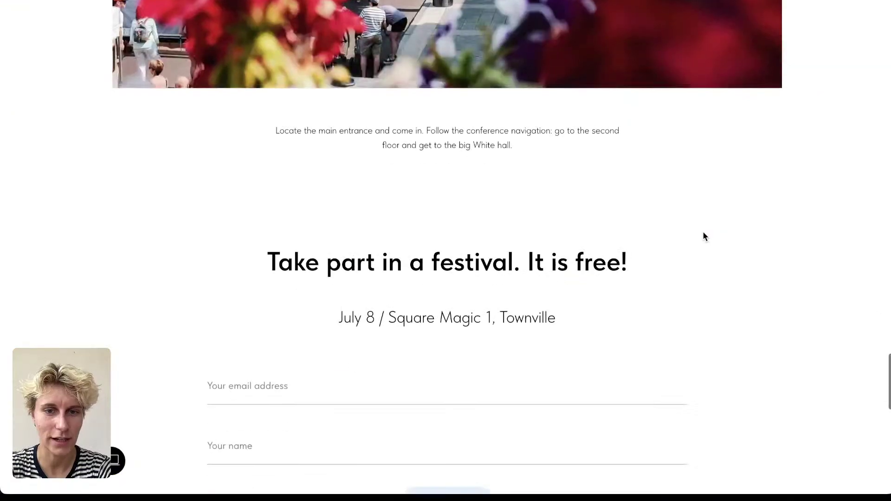
{"action": "key", "text": "Home"}
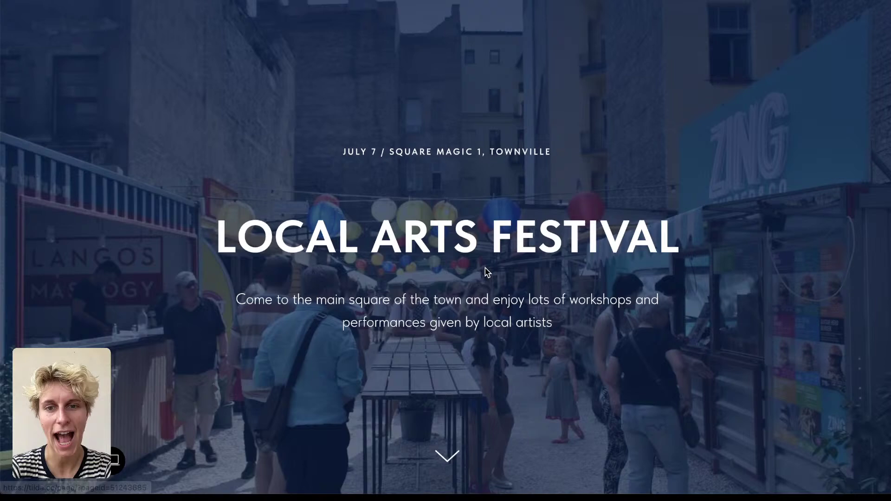
{"action": "key", "text": "Escape"}
Step: Look through the page's blocks in the editor, from the cover to the location section
{"action": "mouse_move", "coordinate": [651, 146]}
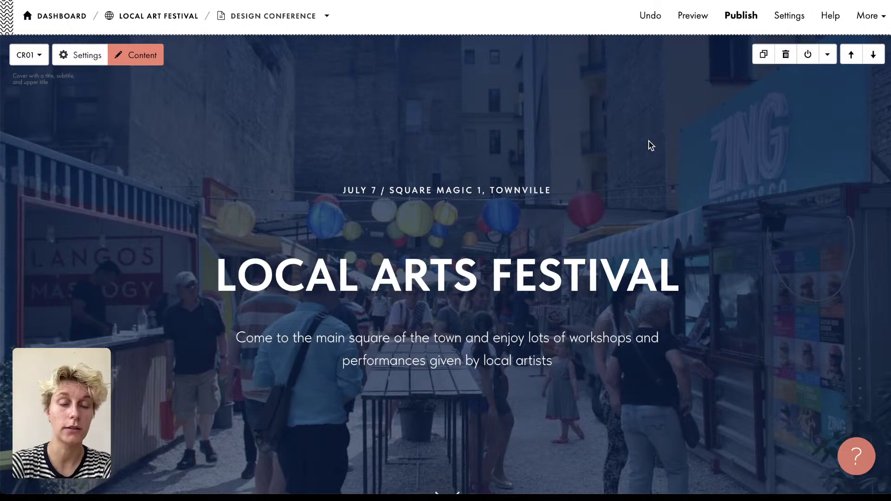
{"action": "scroll", "coordinate": [651, 146], "scroll_direction": "down", "scroll_amount": 8}
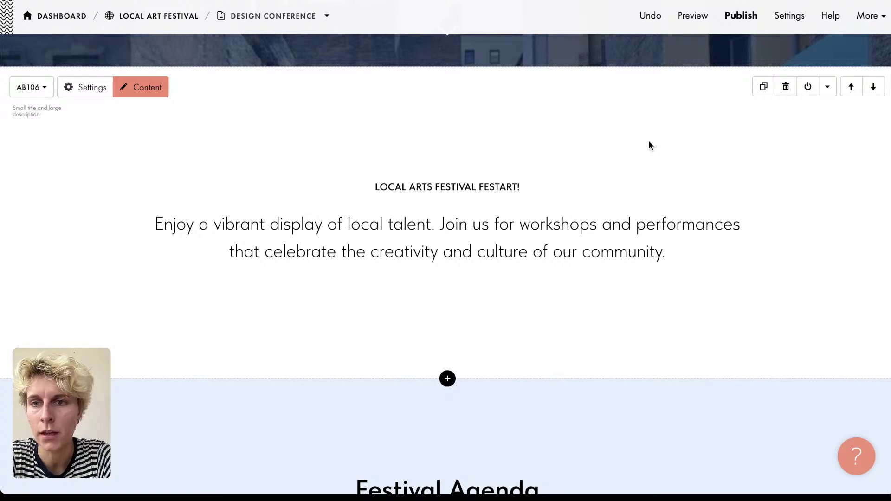
{"action": "scroll", "coordinate": [649, 145], "scroll_direction": "down", "scroll_amount": 7}
{"action": "scroll", "coordinate": [649, 146], "scroll_direction": "down", "scroll_amount": 15}
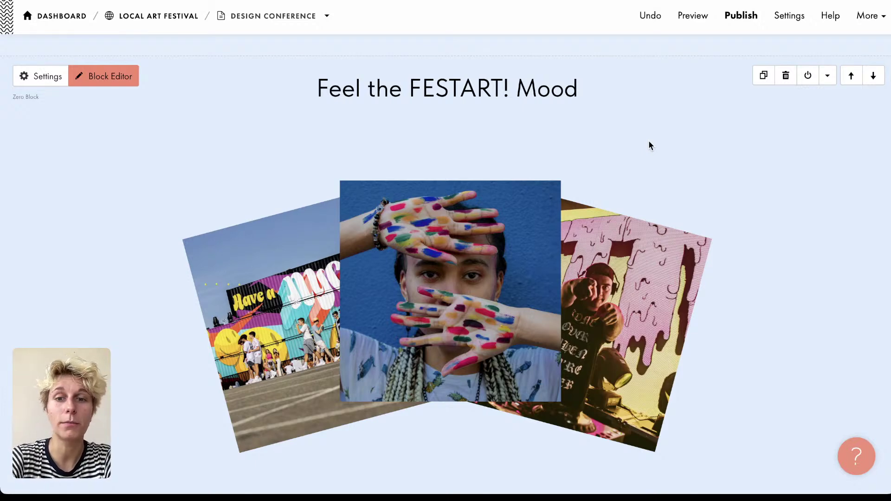
{"action": "scroll", "coordinate": [649, 146], "scroll_direction": "down", "scroll_amount": 1}
{"action": "scroll", "coordinate": [772, 130], "scroll_direction": "down", "scroll_amount": 5}
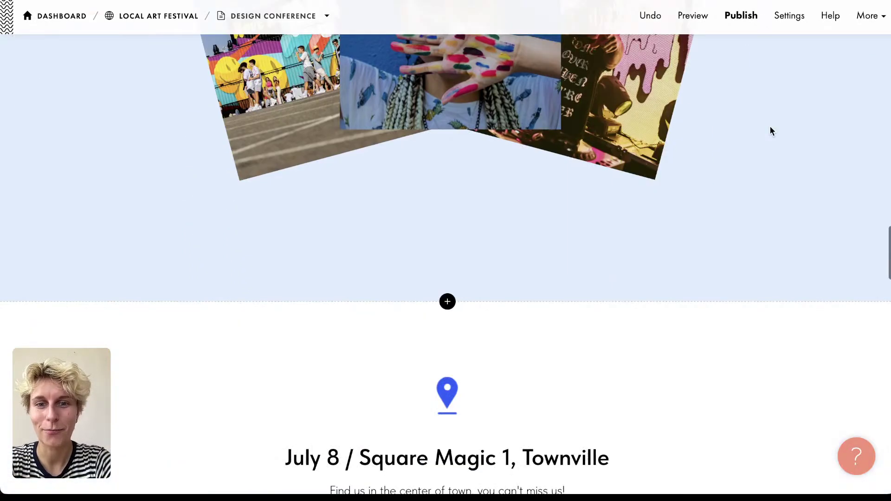
{"action": "scroll", "coordinate": [740, 90], "scroll_direction": "down", "scroll_amount": 5}
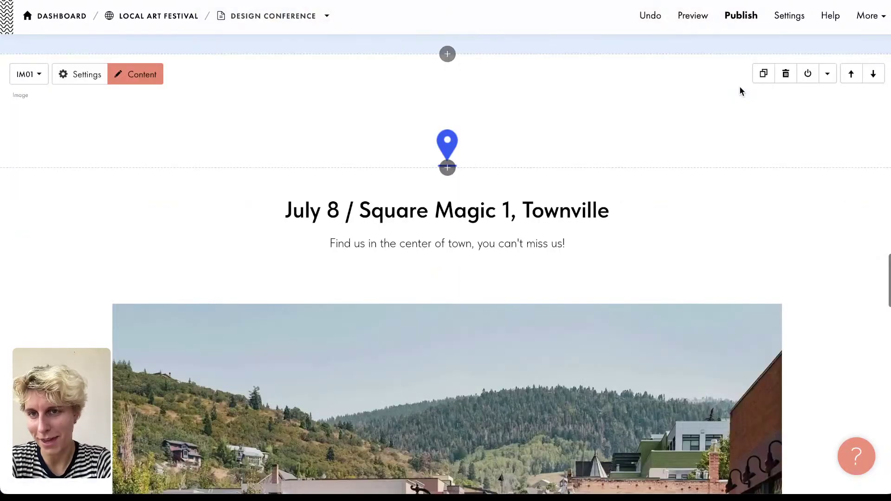
{"action": "scroll", "coordinate": [740, 90], "scroll_direction": "down", "scroll_amount": 1}
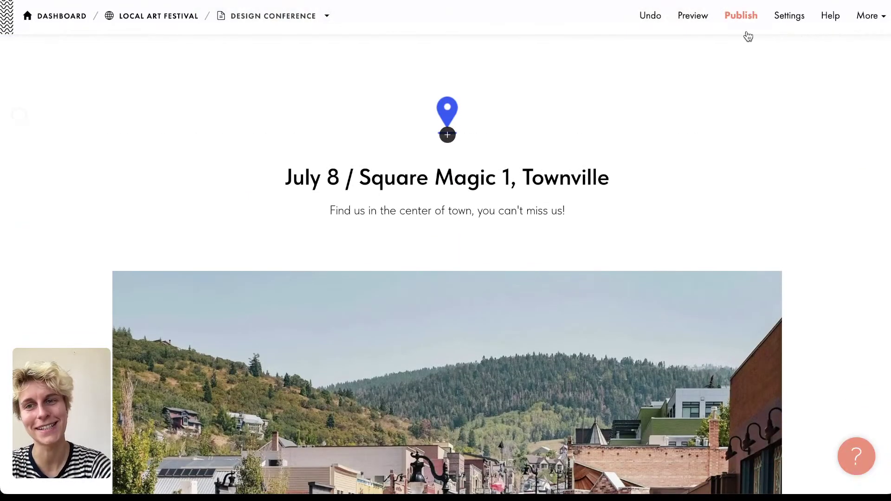
Step: Publish the page with the site address festart-2024.tilda.ws
{"action": "left_click", "coordinate": [743, 25]}
{"action": "left_click", "coordinate": [465, 152]}
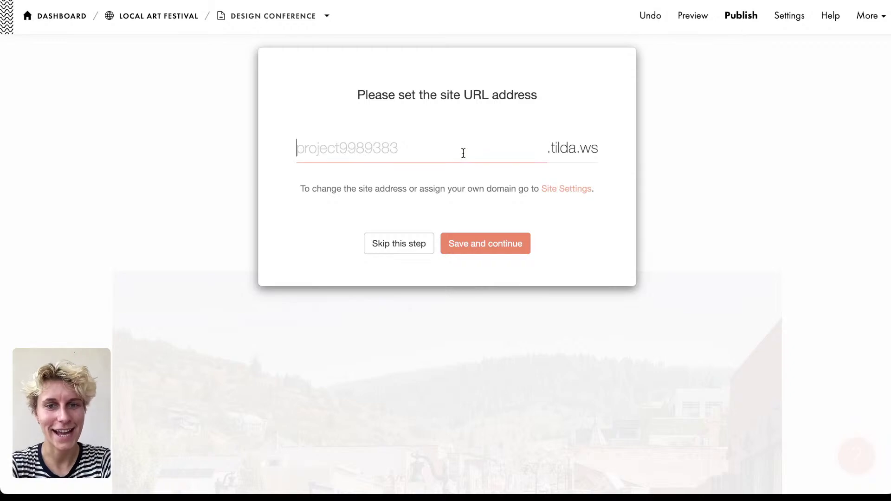
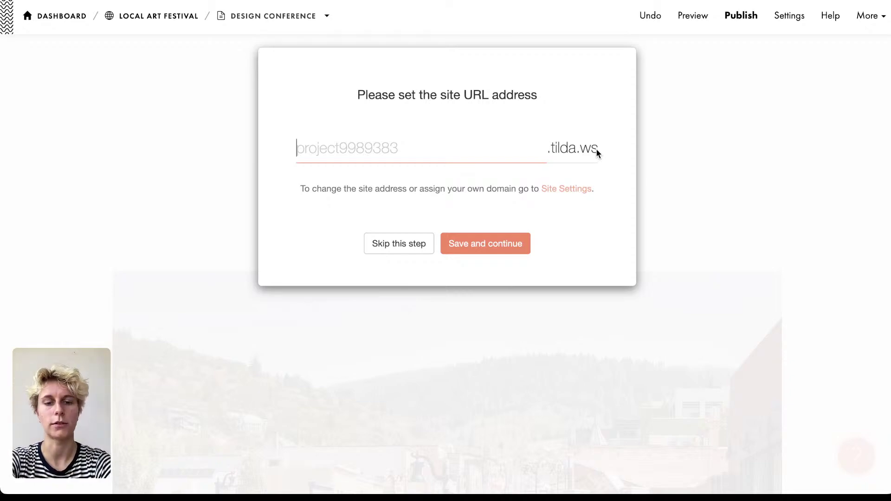
{"action": "type", "text": "festart-2024"}
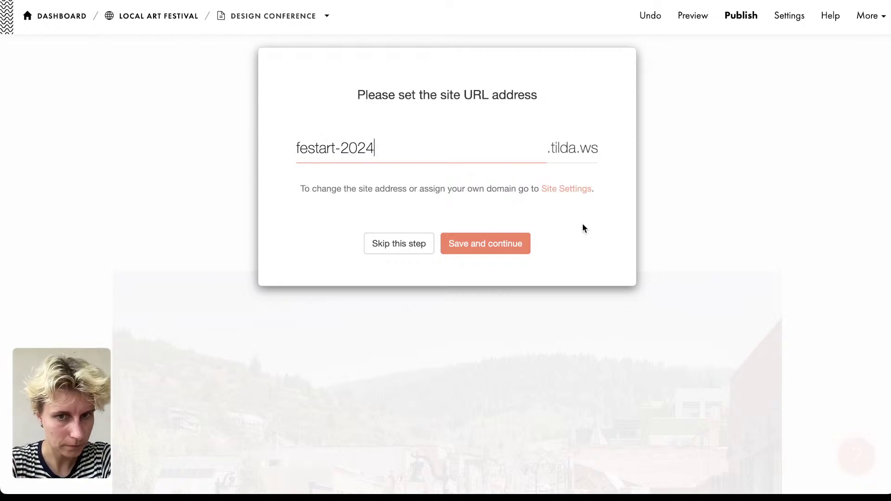
{"action": "left_click", "coordinate": [503, 255]}
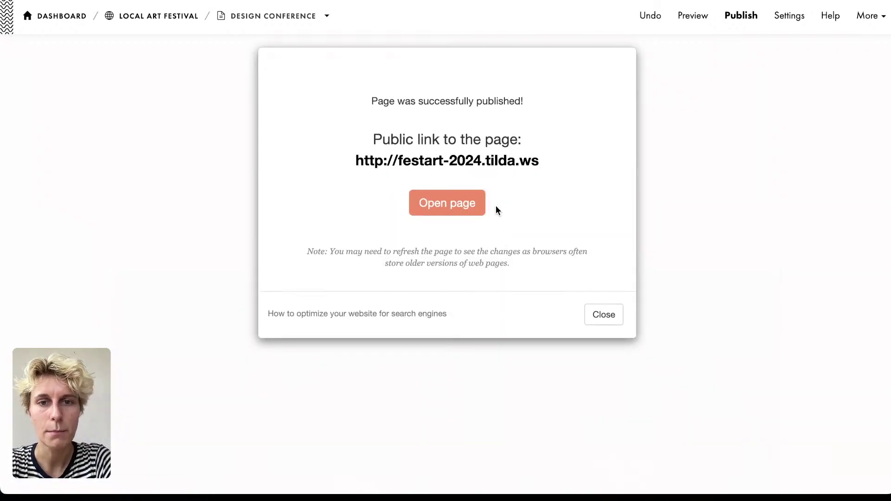
Step: Open the published page through its public link and review it from the cover to the footer
{"action": "left_click", "coordinate": [460, 165]}
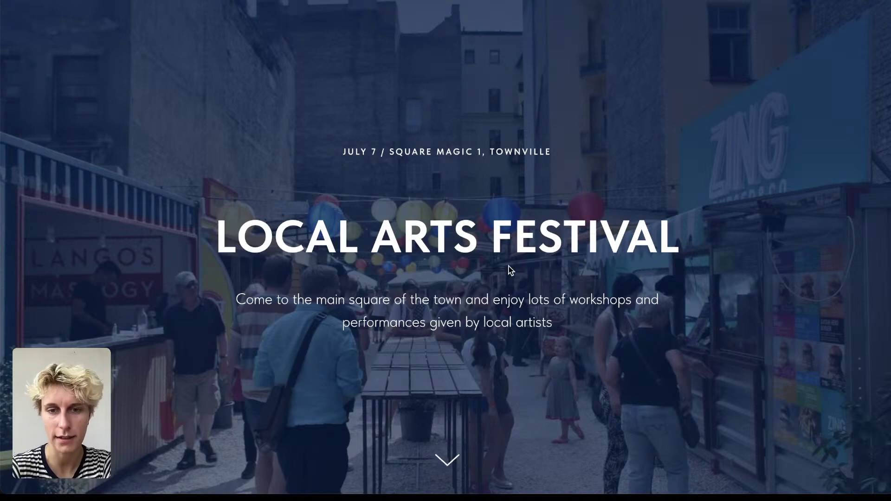
{"action": "left_click", "coordinate": [447, 417]}
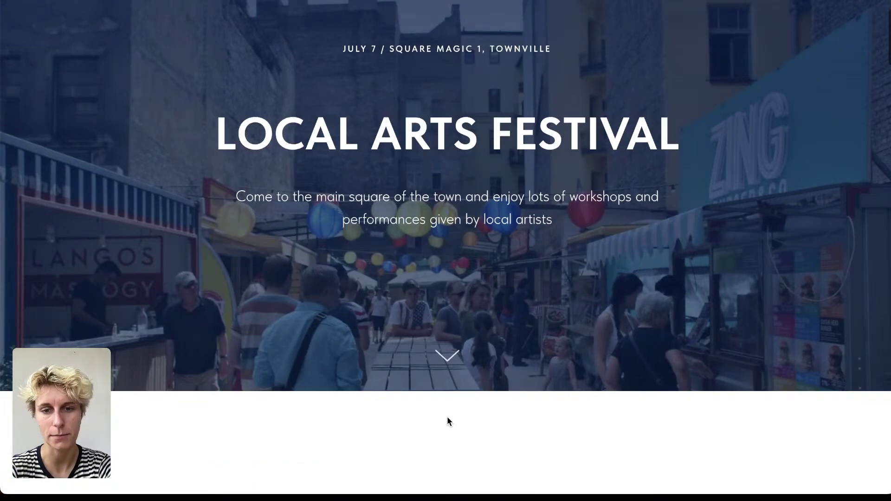
{"action": "scroll", "coordinate": [447, 417], "scroll_direction": "down", "scroll_amount": 20}
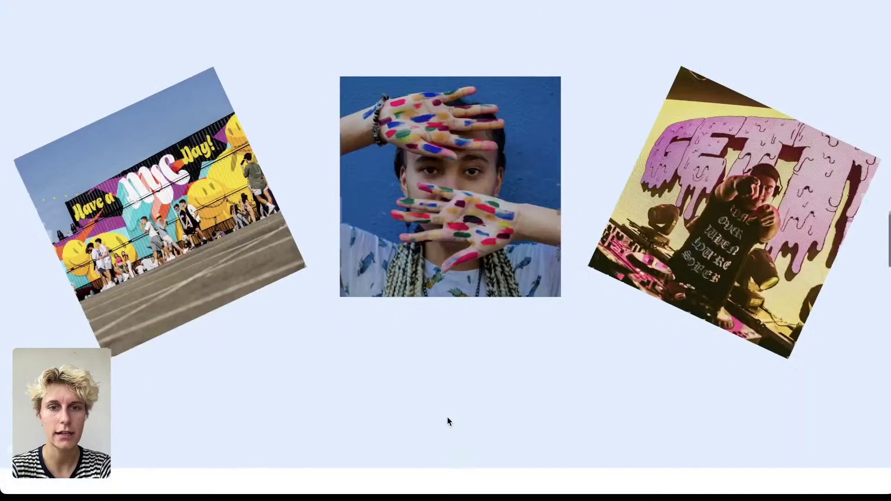
{"action": "scroll", "coordinate": [448, 420], "scroll_direction": "up", "scroll_amount": 10}
{"action": "scroll", "coordinate": [447, 421], "scroll_direction": "up", "scroll_amount": 5}
{"action": "scroll", "coordinate": [447, 418], "scroll_direction": "down", "scroll_amount": 15}
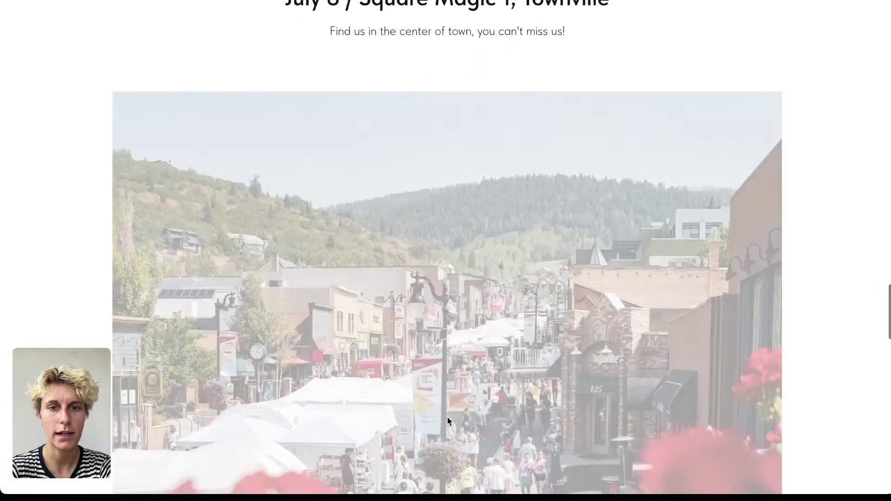
{"action": "scroll", "coordinate": [447, 417], "scroll_direction": "down", "scroll_amount": 10}
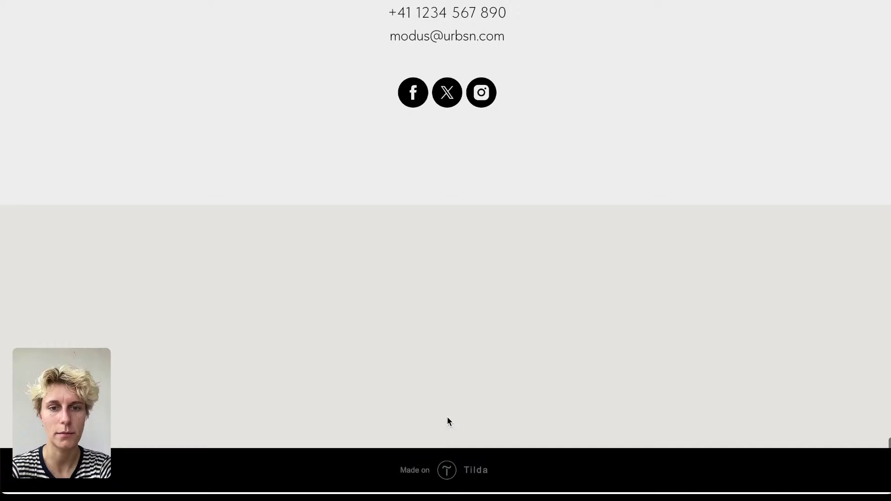
{"action": "scroll", "coordinate": [448, 416], "scroll_direction": "up", "scroll_amount": 8}
{"action": "scroll", "coordinate": [448, 417], "scroll_direction": "up", "scroll_amount": 20}
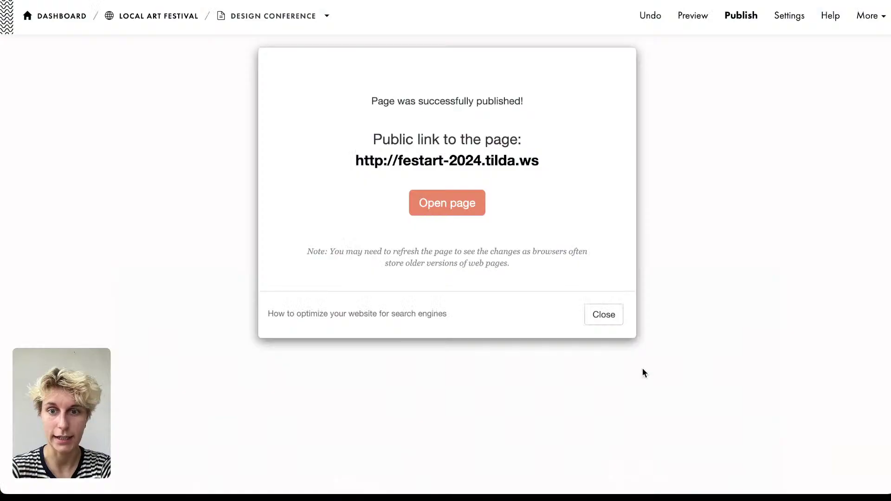
Step: Dismiss the publishing dialog and open the Site Settings
{"action": "left_click", "coordinate": [643, 370]}
{"action": "scroll", "coordinate": [602, 306], "scroll_direction": "up", "scroll_amount": 10}
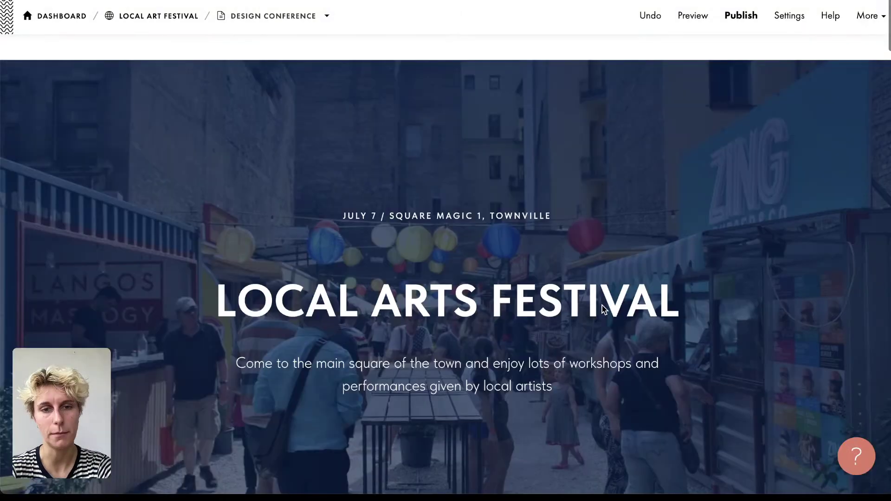
{"action": "scroll", "coordinate": [602, 310], "scroll_direction": "down", "scroll_amount": 1}
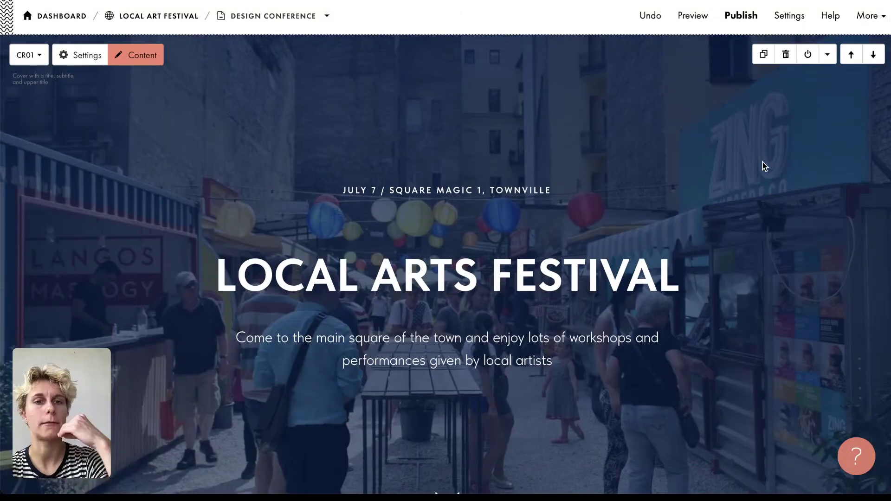
{"action": "left_click", "coordinate": [861, 18]}
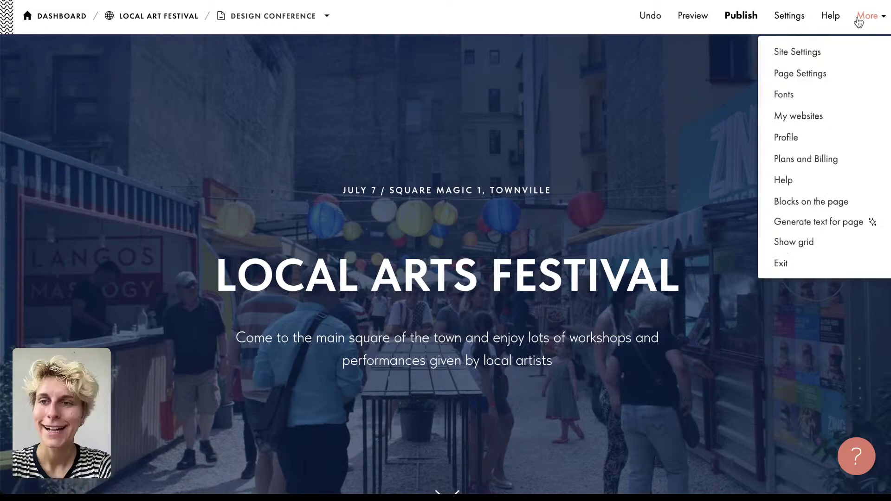
{"action": "left_click", "coordinate": [808, 52]}
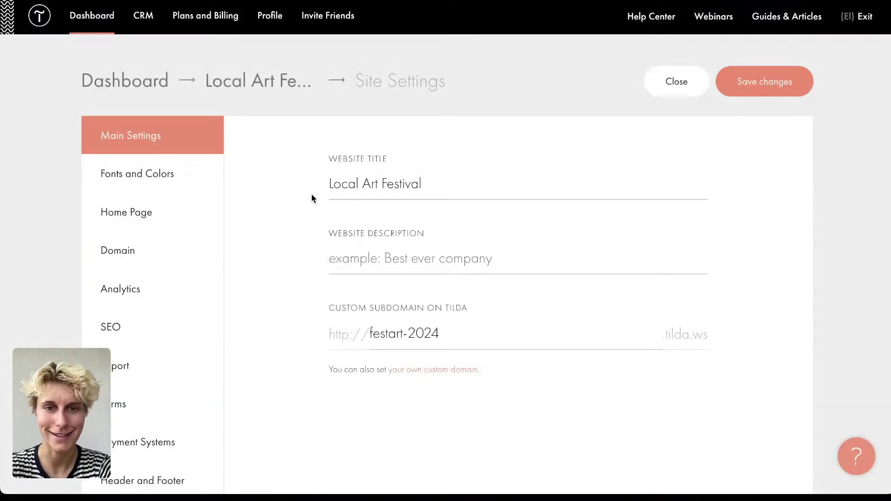
Step: Look at the Fonts and Colors, Home Page and Main Settings sections of the site settings
{"action": "left_click", "coordinate": [219, 181]}
{"action": "left_click", "coordinate": [179, 214]}
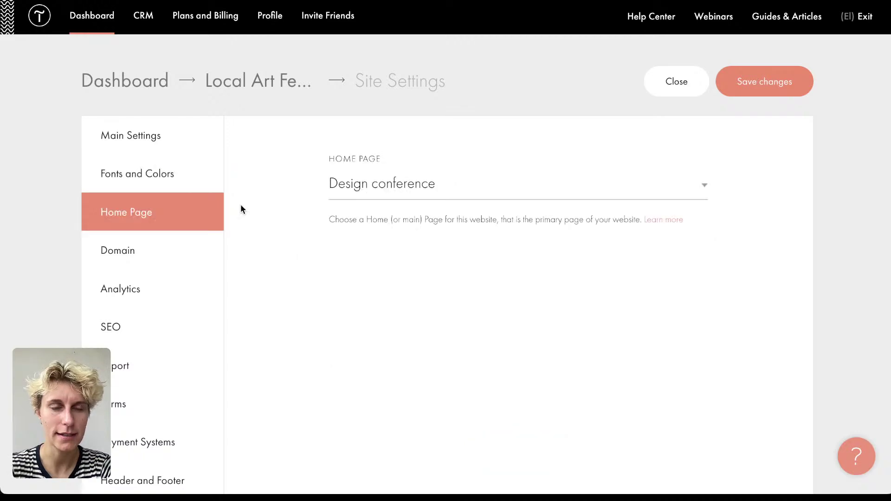
{"action": "left_click", "coordinate": [174, 122]}
{"action": "scroll", "coordinate": [150, 147], "scroll_direction": "down", "scroll_amount": 2}
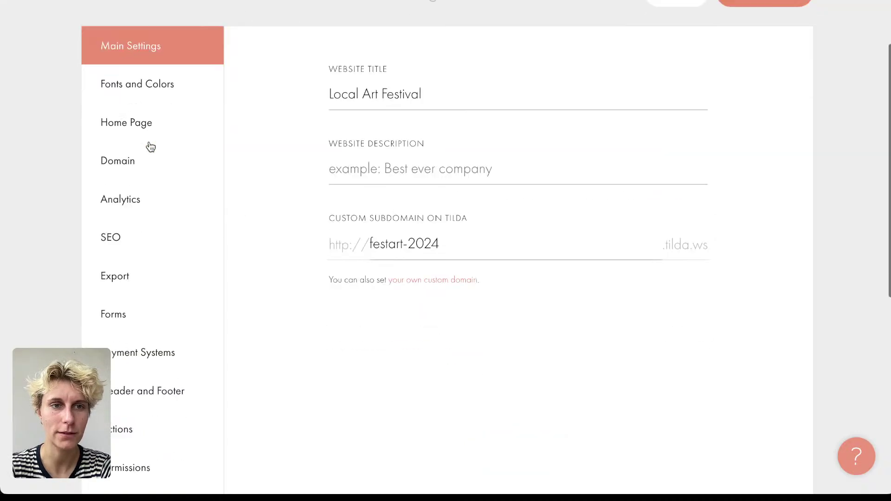
Step: Open the Domain settings and examine the Custom Domain field and its instructions
{"action": "left_click", "coordinate": [125, 166]}
{"action": "scroll", "coordinate": [133, 178], "scroll_direction": "down", "scroll_amount": 1}
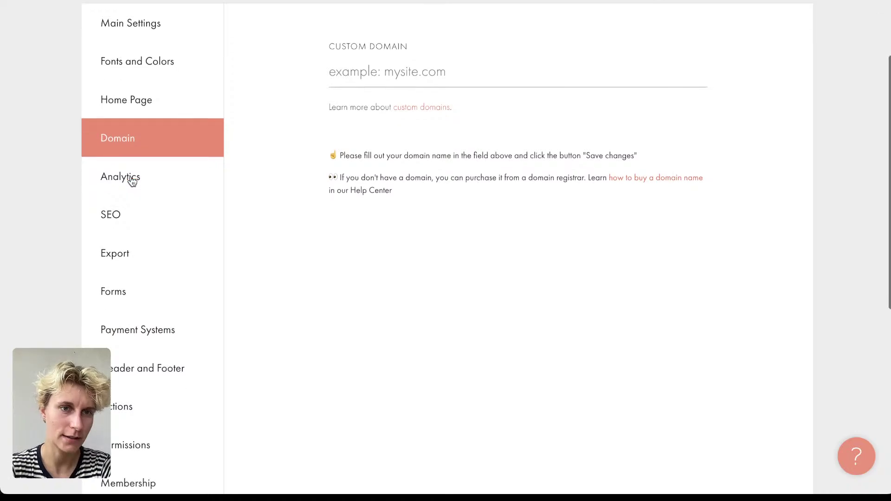
{"action": "left_click", "coordinate": [431, 62]}
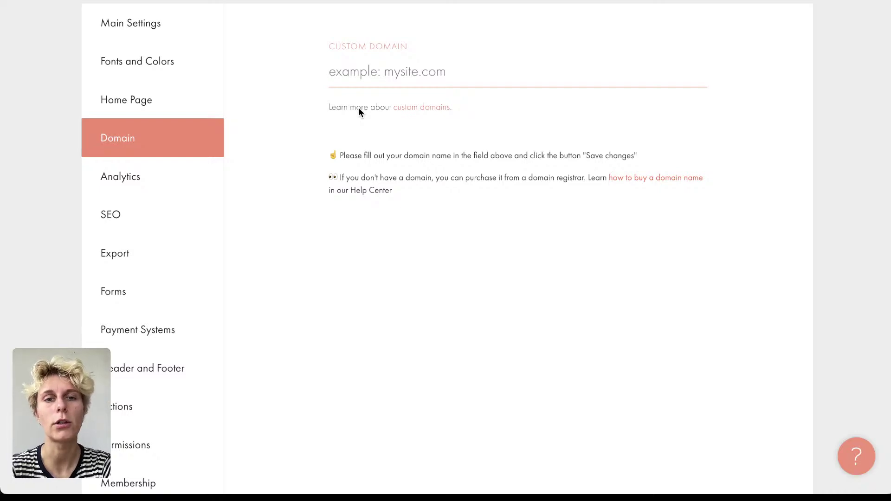
{"action": "scroll", "coordinate": [370, 125], "scroll_direction": "down", "scroll_amount": 1}
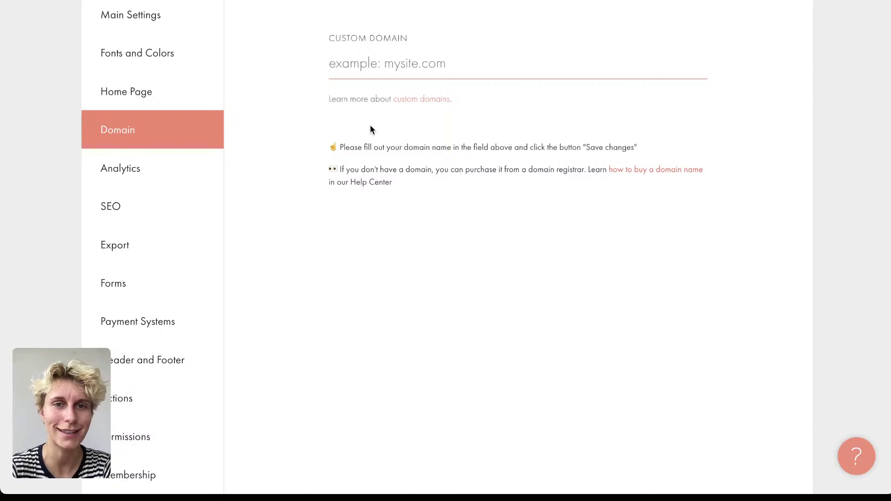
Step: Open the help article about custom domains and read through its connection instructions down to the registrar guides
{"action": "left_click", "coordinate": [427, 103]}
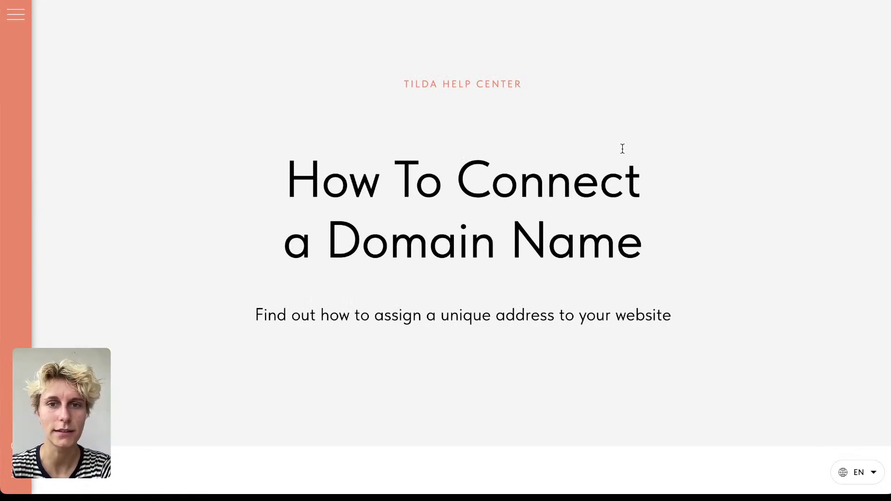
{"action": "scroll", "coordinate": [622, 148], "scroll_direction": "down", "scroll_amount": 20}
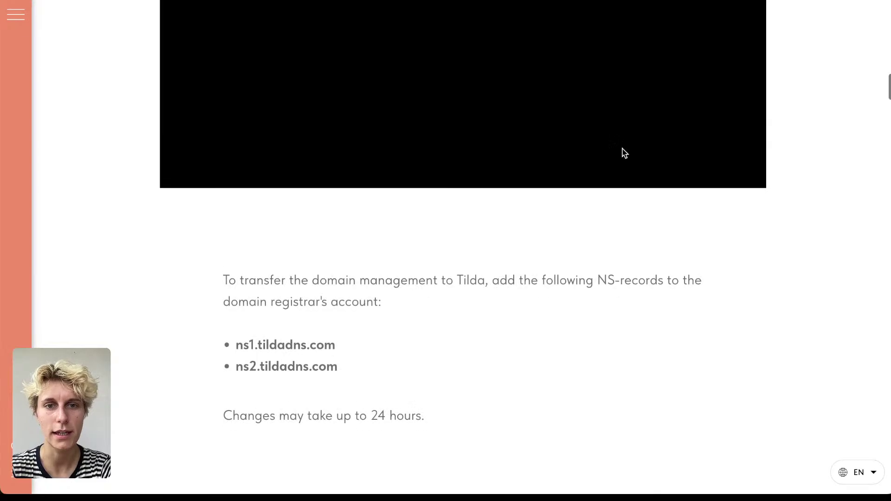
{"action": "scroll", "coordinate": [624, 153], "scroll_direction": "down", "scroll_amount": 10}
{"action": "scroll", "coordinate": [623, 148], "scroll_direction": "up", "scroll_amount": 5}
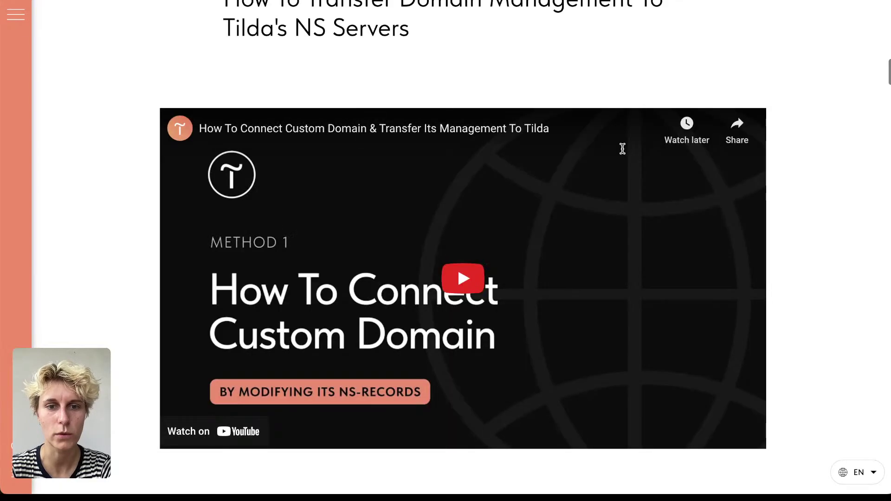
{"action": "scroll", "coordinate": [623, 149], "scroll_direction": "down", "scroll_amount": 10}
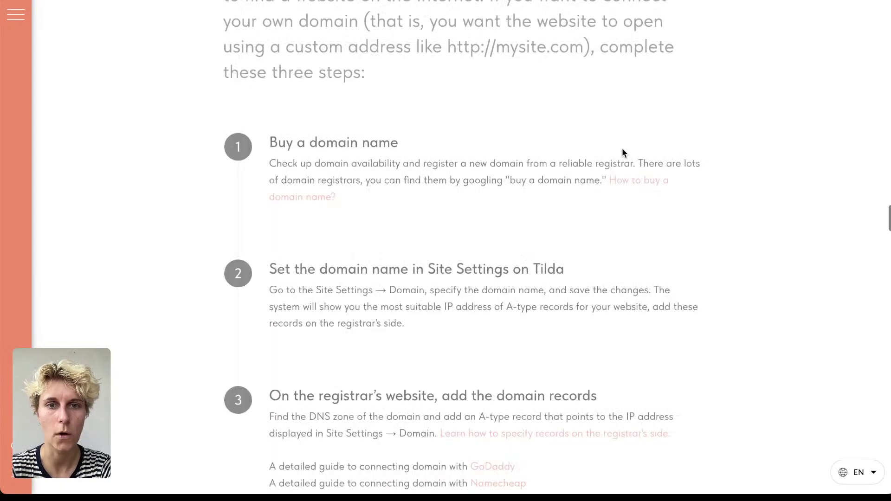
{"action": "scroll", "coordinate": [623, 149], "scroll_direction": "down", "scroll_amount": 10}
{"action": "scroll", "coordinate": [624, 150], "scroll_direction": "down", "scroll_amount": 5}
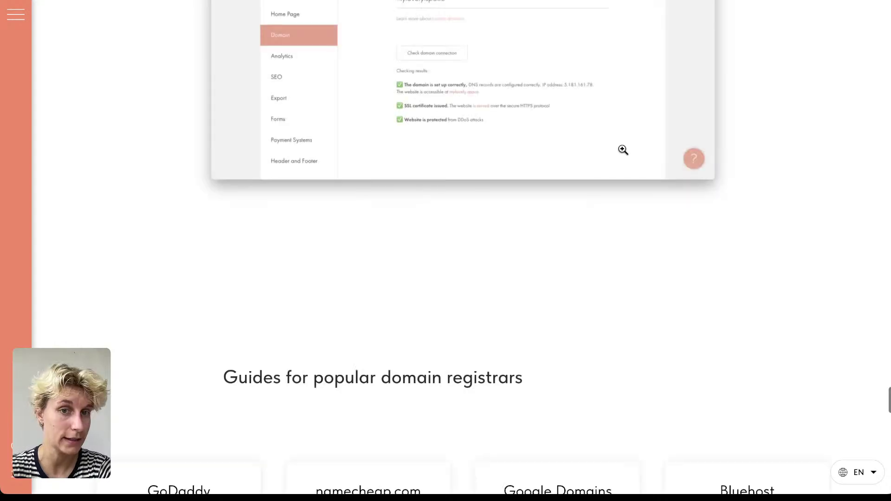
Step: Return to the site's Domain settings and open the Help Center guide on how to buy a domain name
{"action": "left_click", "coordinate": [255, 16]}
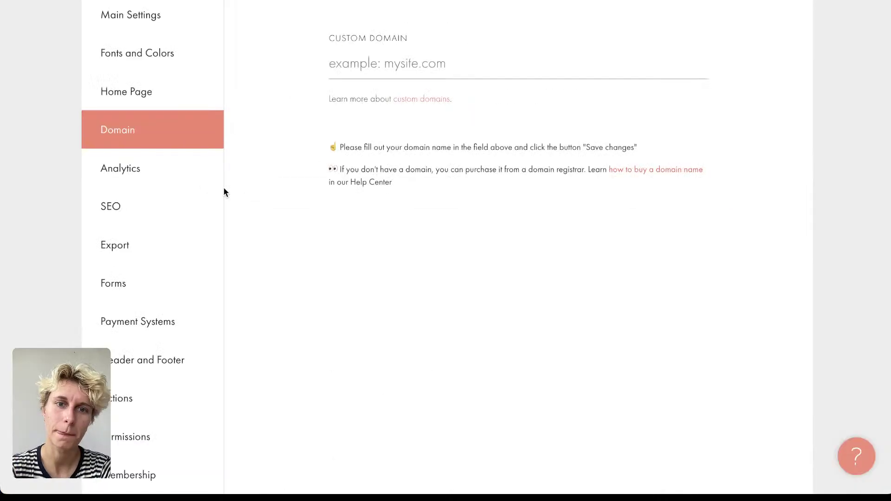
{"action": "left_click", "coordinate": [666, 172]}
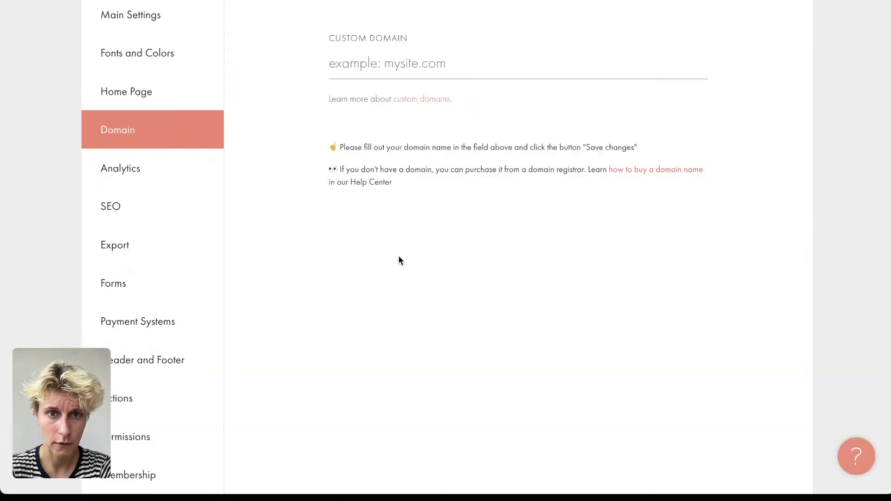
{"action": "scroll", "coordinate": [399, 256], "scroll_direction": "up", "scroll_amount": 3}
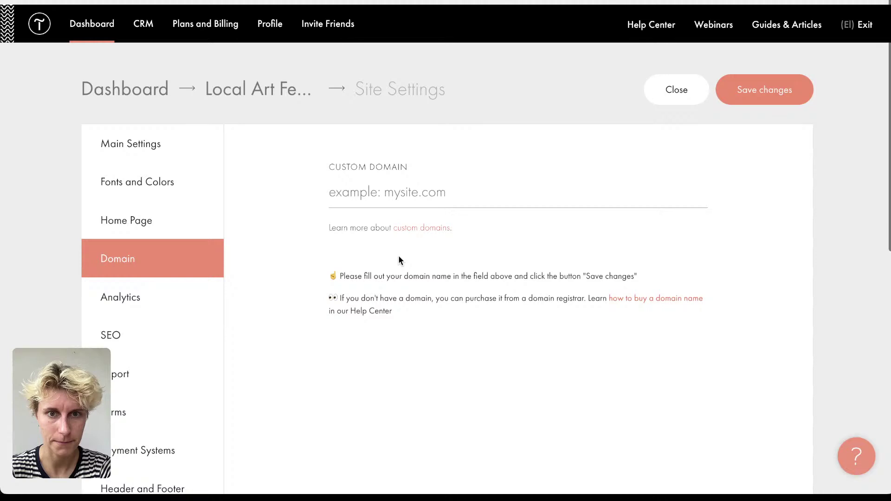
Step: Open the Main Settings section and examine the custom Tilda subdomain of the website
{"action": "left_click", "coordinate": [149, 147]}
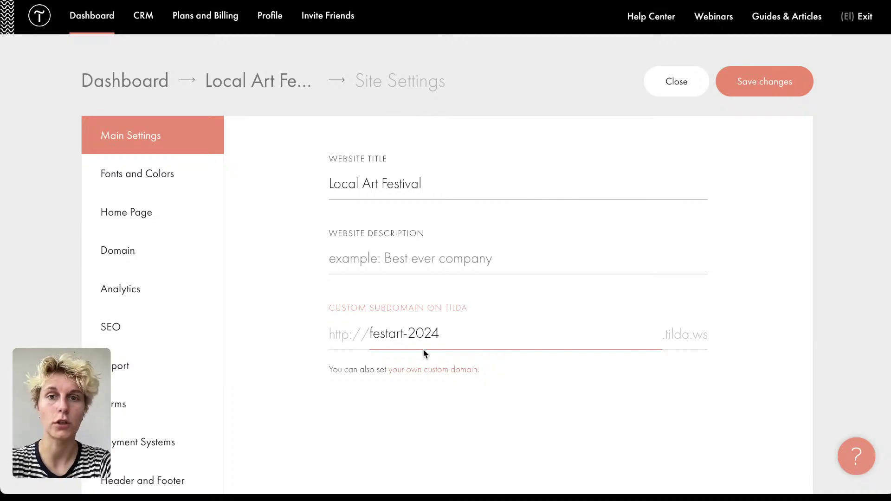
{"action": "left_click_drag", "start_coordinate": [448, 338], "coordinate": [364, 338]}
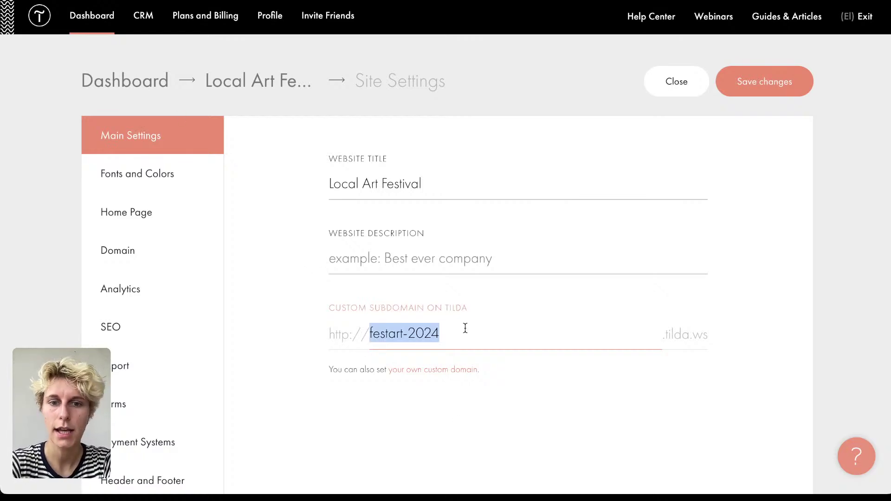
{"action": "left_click", "coordinate": [436, 335]}
{"action": "left_click_drag", "start_coordinate": [436, 335], "coordinate": [325, 338]}
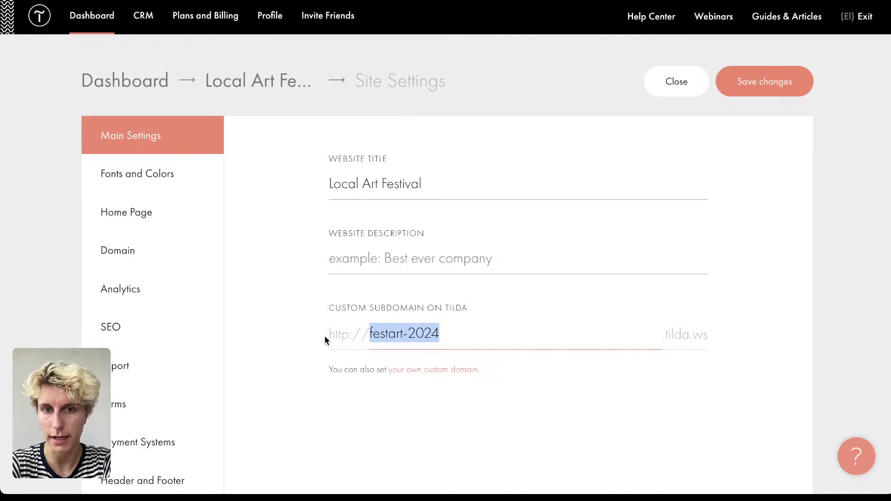
{"action": "left_click", "coordinate": [324, 336]}
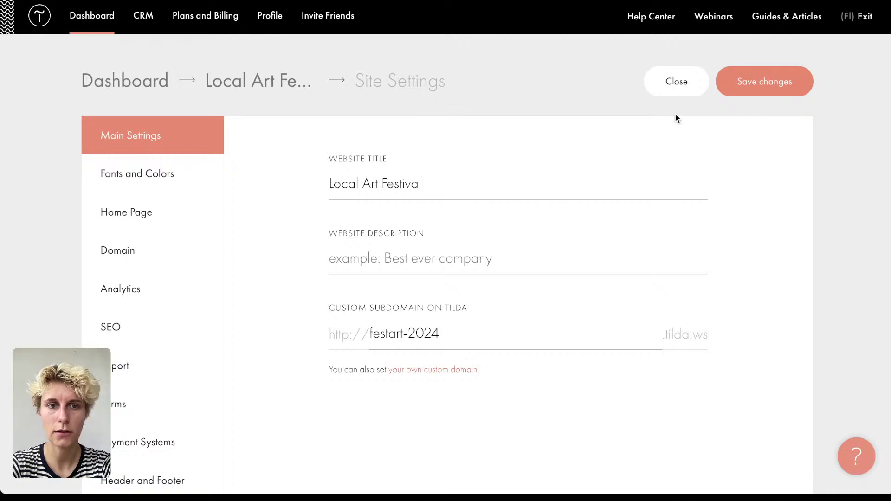
Step: Close the site settings, open the Design Conference page for editing and look at the additional page options
{"action": "left_click", "coordinate": [689, 82]}
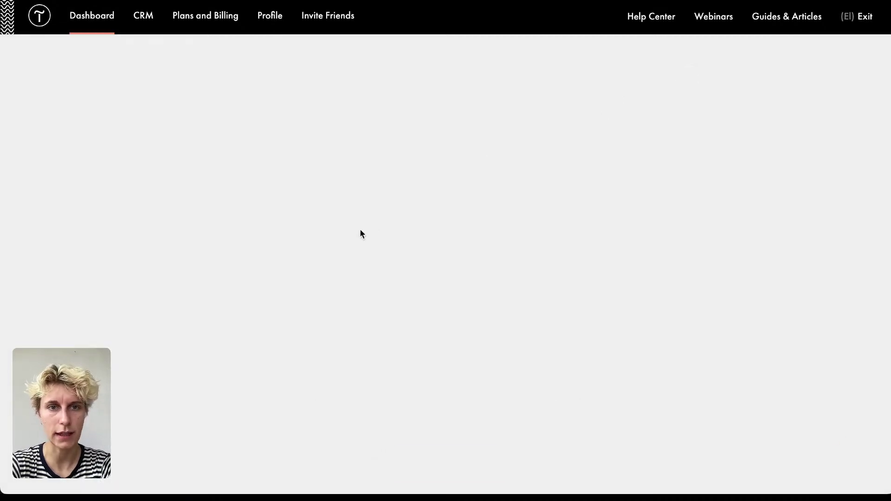
{"action": "left_click", "coordinate": [203, 246]}
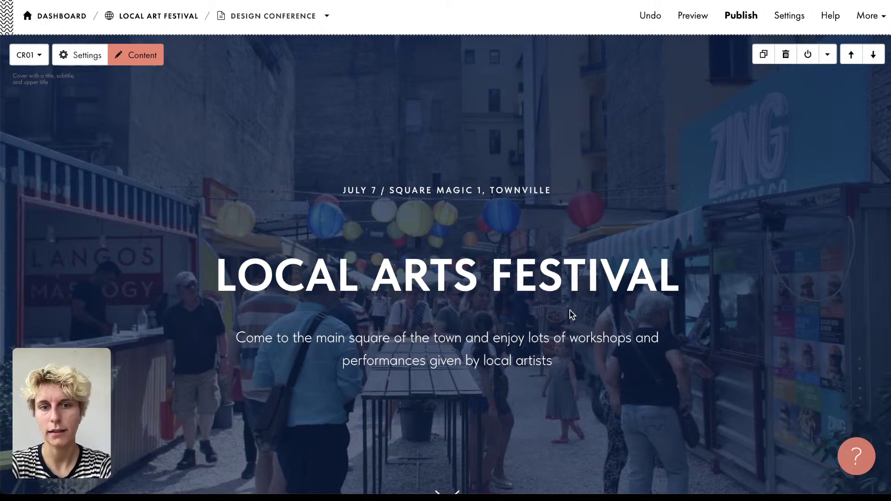
{"action": "left_click", "coordinate": [867, 16]}
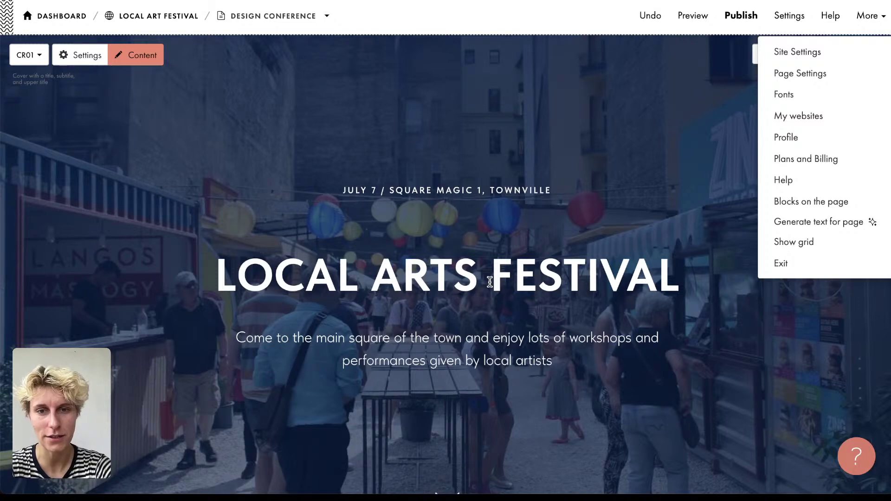
{"action": "left_click", "coordinate": [706, 123]}
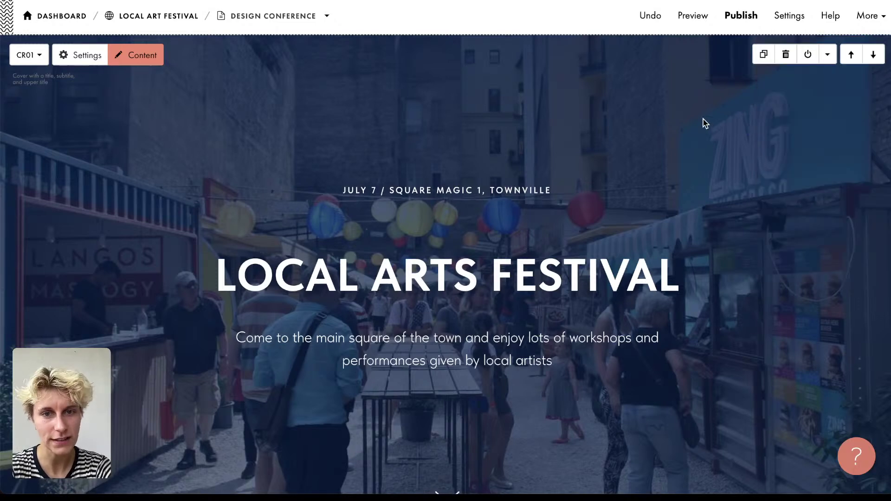
Step: Browse the preset font pairings for the site and apply Playfair Display to headlines and text
{"action": "left_click", "coordinate": [877, 24]}
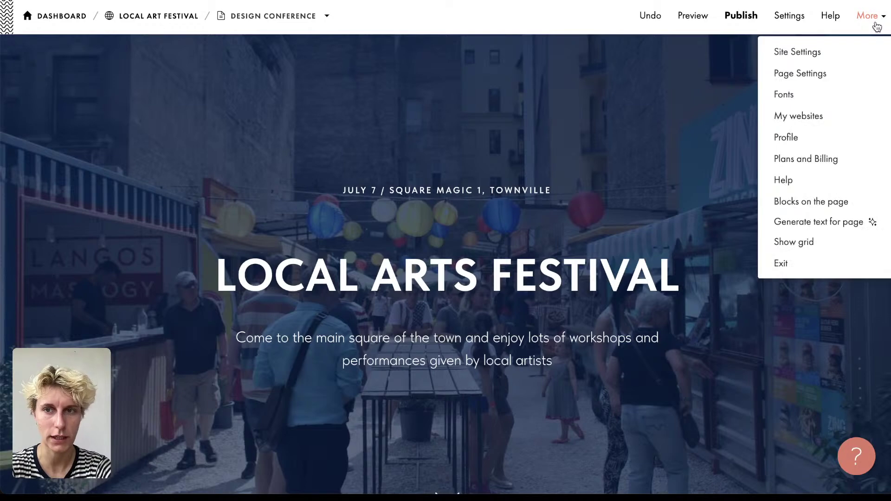
{"action": "left_click", "coordinate": [803, 98]}
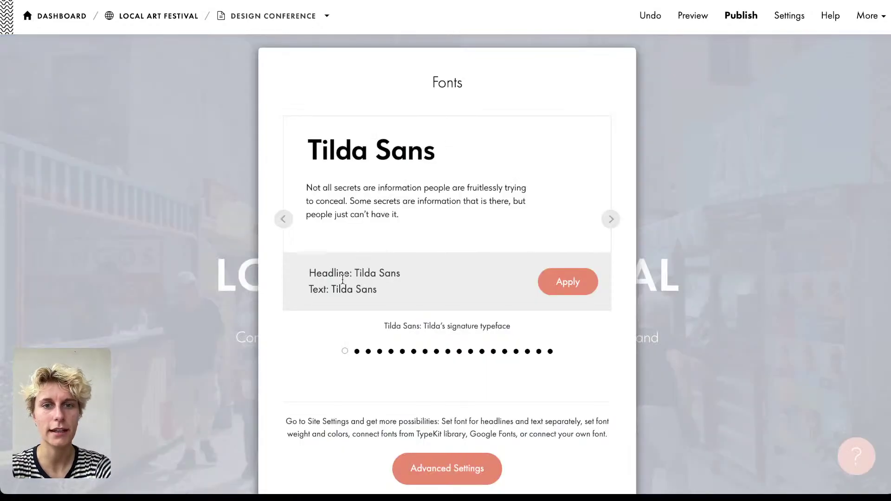
{"action": "scroll", "coordinate": [342, 279], "scroll_direction": "down", "scroll_amount": 1}
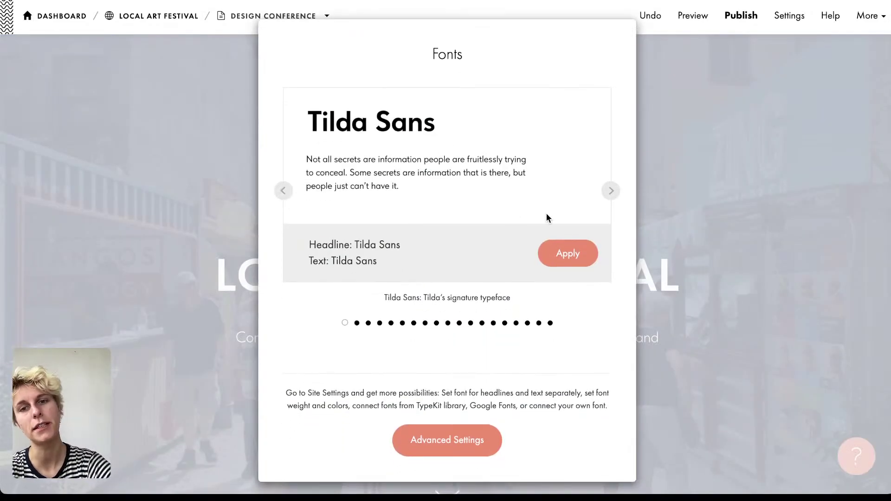
{"action": "left_click", "coordinate": [605, 195]}
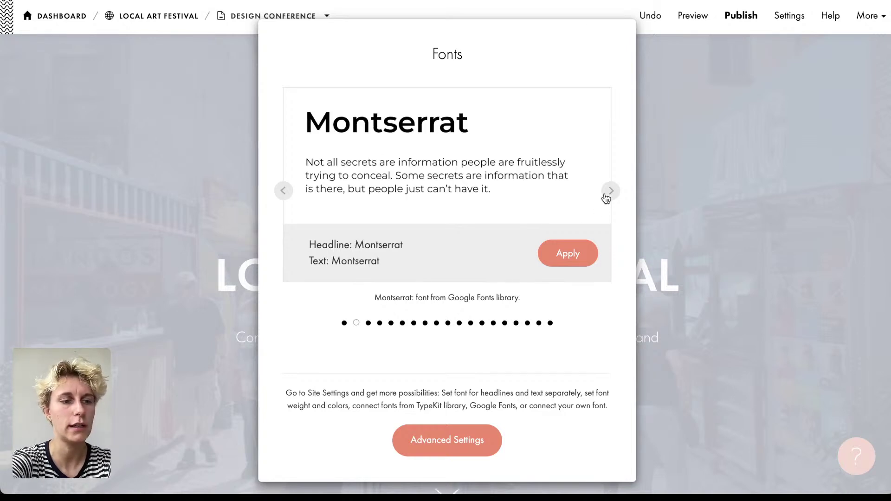
{"action": "left_click", "coordinate": [606, 198]}
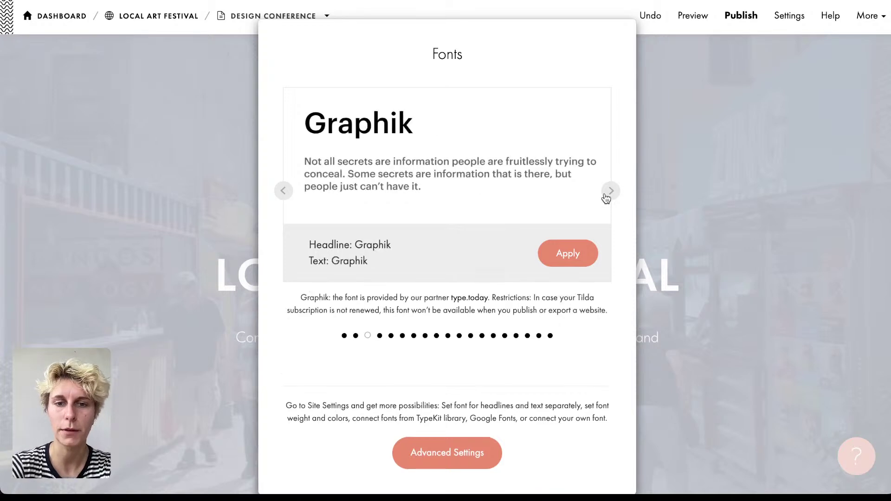
{"action": "left_click", "coordinate": [606, 198]}
{"action": "left_click", "coordinate": [606, 198]}
{"action": "left_click", "coordinate": [607, 198]}
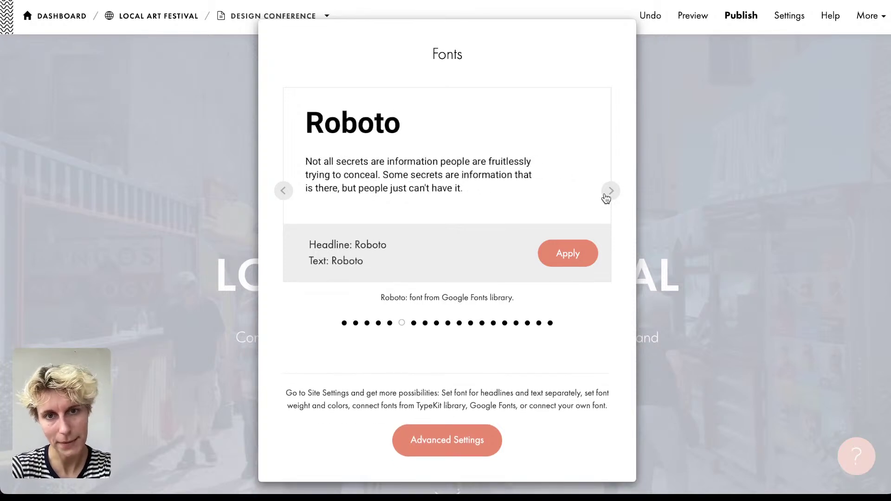
{"action": "left_click", "coordinate": [606, 198]}
{"action": "left_click", "coordinate": [607, 198]}
{"action": "left_click", "coordinate": [606, 198]}
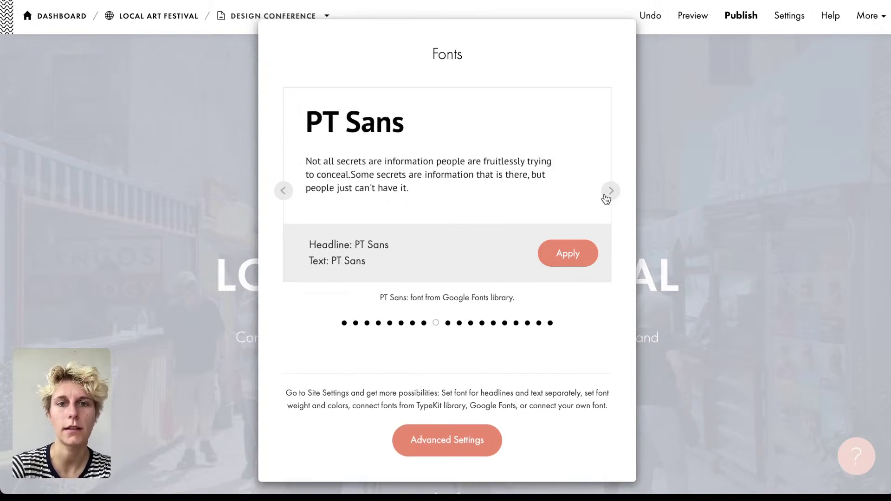
{"action": "left_click", "coordinate": [607, 197]}
{"action": "left_click", "coordinate": [606, 198]}
{"action": "left_click", "coordinate": [607, 198]}
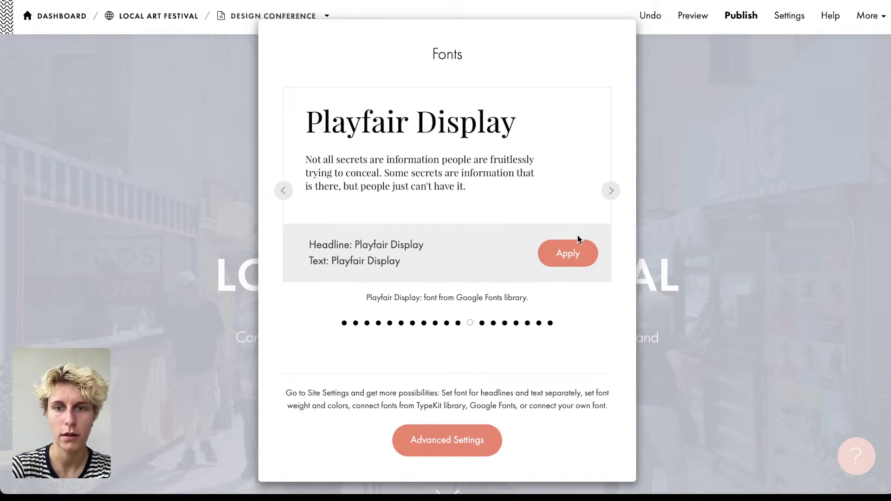
{"action": "left_click", "coordinate": [571, 253]}
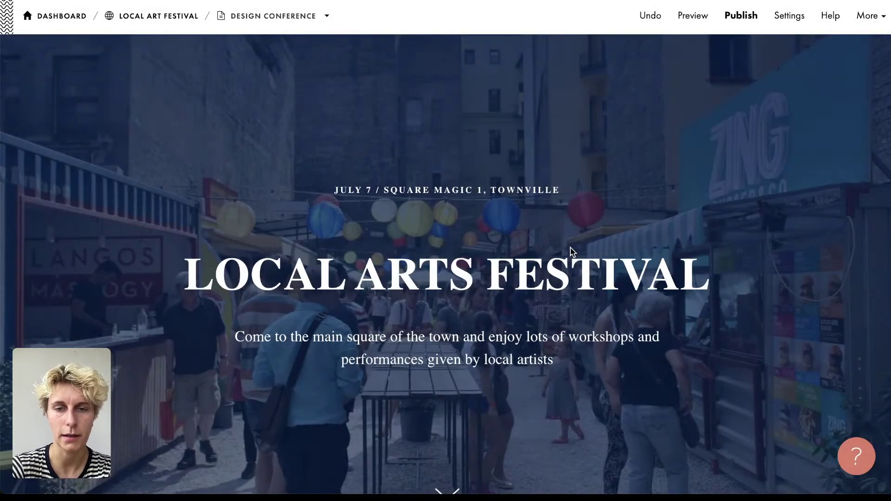
Step: Review the newly applied font across the page, from the cover through the Festival Agenda to the street photo
{"action": "scroll", "coordinate": [528, 238], "scroll_direction": "down", "scroll_amount": 10}
{"action": "scroll", "coordinate": [528, 239], "scroll_direction": "down", "scroll_amount": 2}
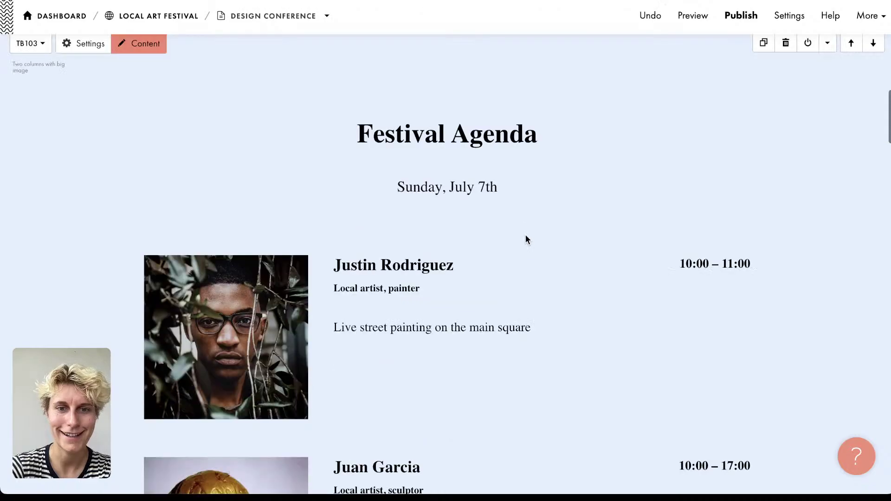
{"action": "scroll", "coordinate": [528, 239], "scroll_direction": "down", "scroll_amount": 15}
{"action": "scroll", "coordinate": [527, 239], "scroll_direction": "down", "scroll_amount": 5}
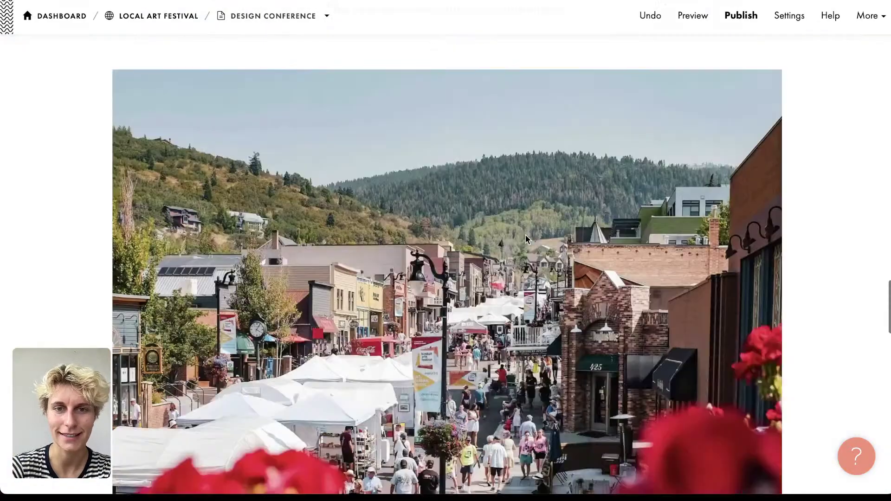
{"action": "scroll", "coordinate": [527, 239], "scroll_direction": "up", "scroll_amount": 20}
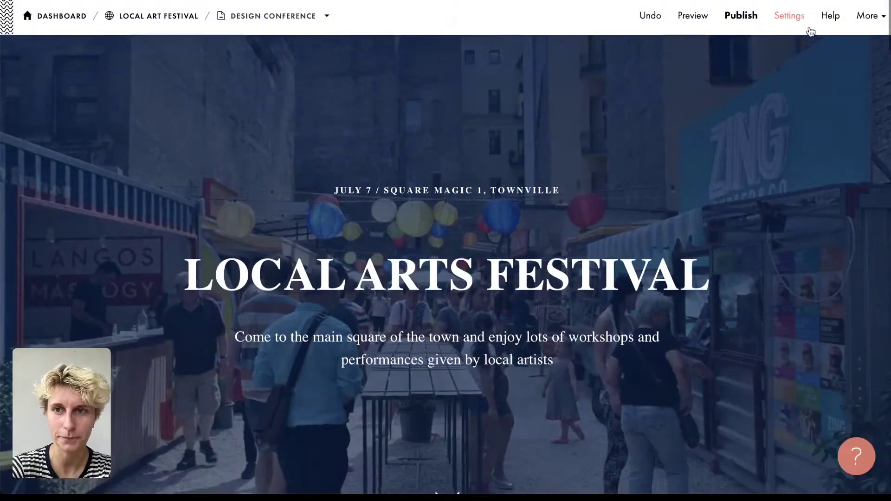
Step: Reopen the Fonts dialog and go to the advanced font settings of the site
{"action": "left_click", "coordinate": [869, 16]}
{"action": "left_click", "coordinate": [785, 94]}
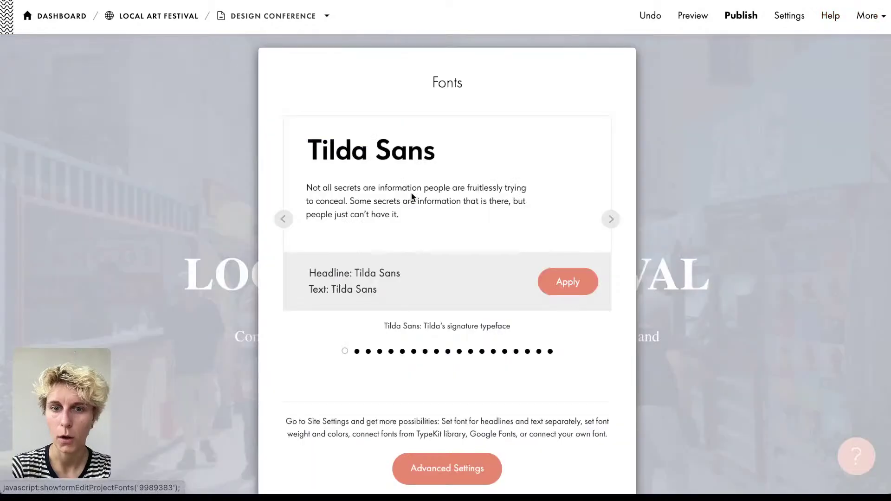
{"action": "scroll", "coordinate": [411, 191], "scroll_direction": "down", "scroll_amount": 1}
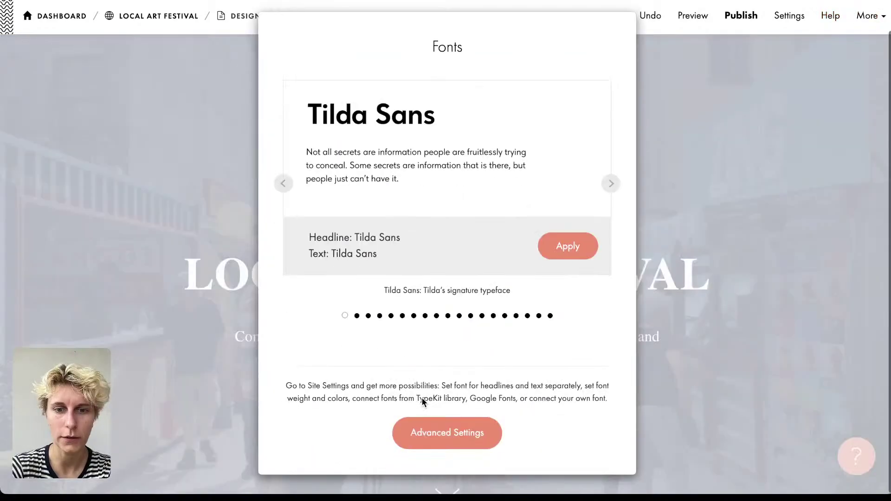
{"action": "left_click", "coordinate": [445, 436]}
{"action": "left_click", "coordinate": [532, 449]}
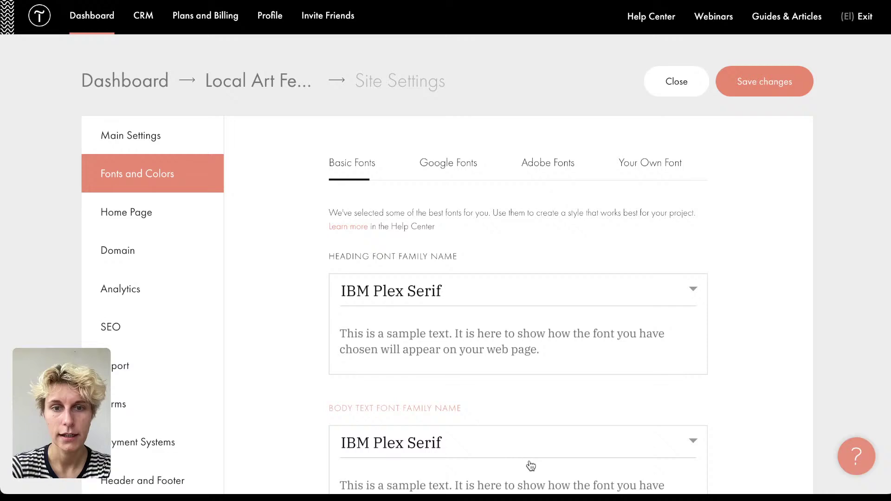
Step: Look at the Google Fonts options, browse the library for the heading font and return to the site settings
{"action": "left_click", "coordinate": [444, 165]}
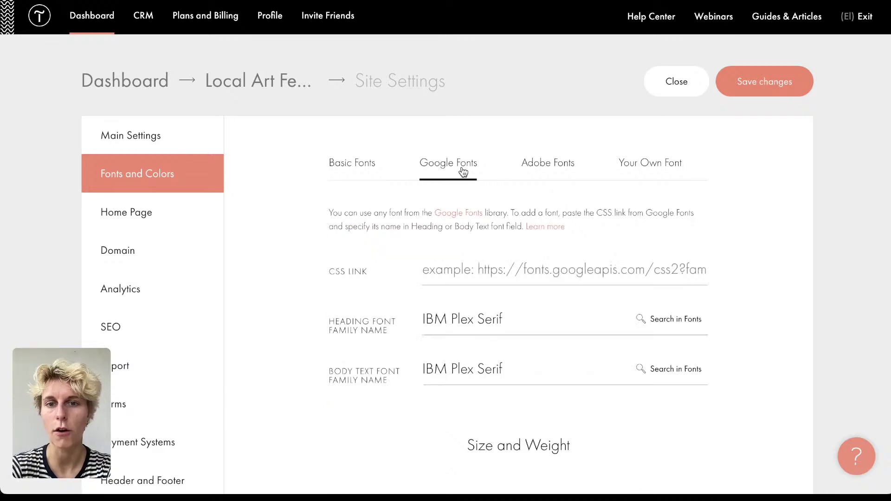
{"action": "left_click", "coordinate": [691, 325]}
{"action": "scroll", "coordinate": [628, 197], "scroll_direction": "down", "scroll_amount": 10}
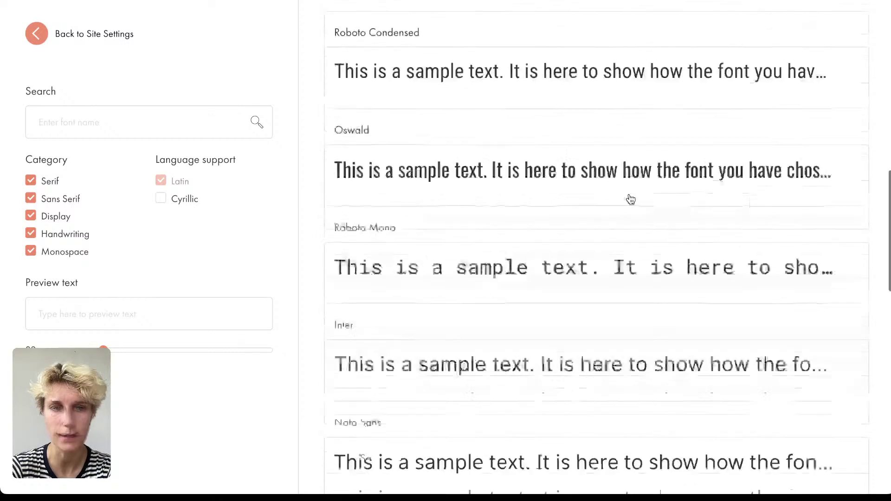
{"action": "scroll", "coordinate": [180, 140], "scroll_direction": "up", "scroll_amount": 10}
{"action": "left_click", "coordinate": [174, 110]}
{"action": "left_click", "coordinate": [36, 33]}
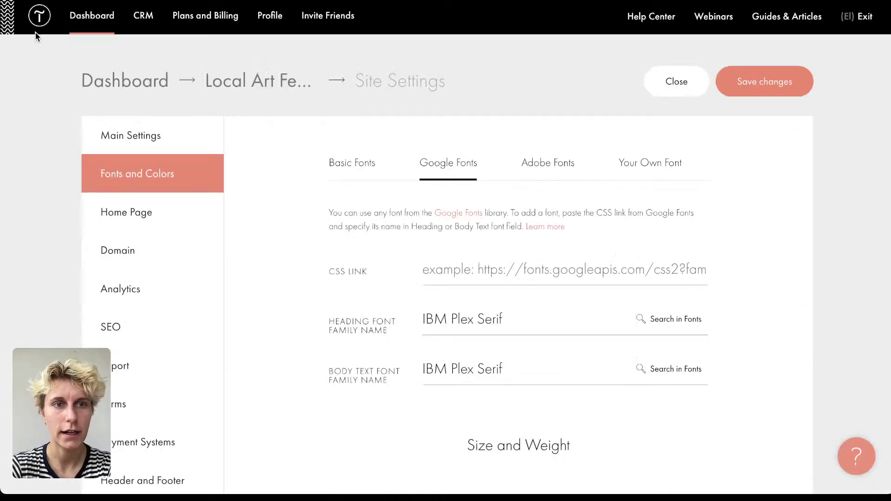
Step: Examine the Adobe Fonts project ID option and the options for connecting your own font files
{"action": "left_click", "coordinate": [547, 163]}
{"action": "left_click", "coordinate": [434, 264]}
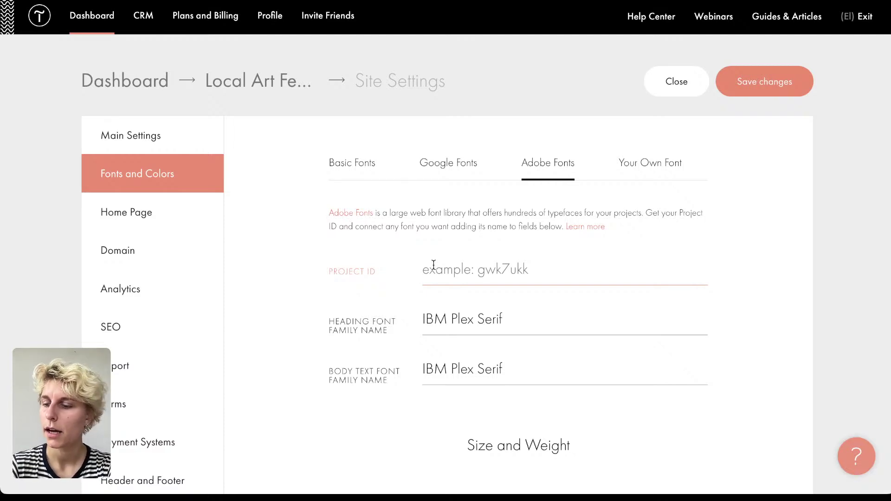
{"action": "left_click", "coordinate": [626, 165]}
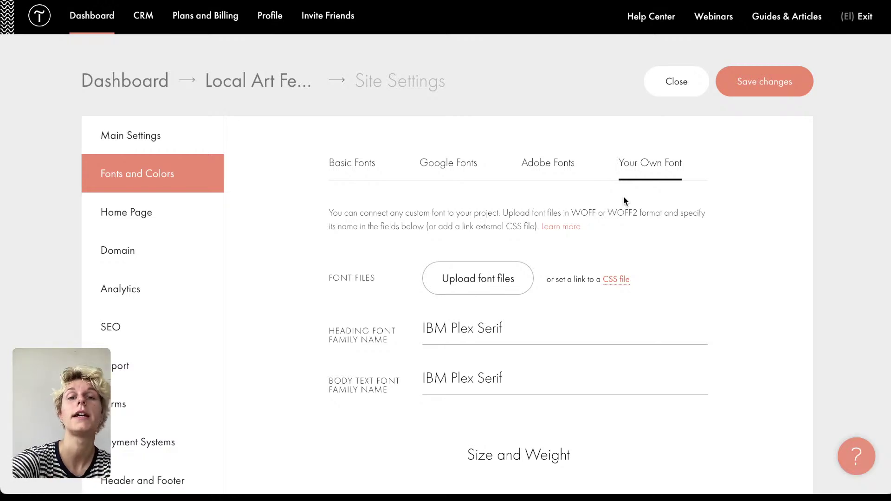
Step: Set the heading font family to Montserrat from the basic fonts
{"action": "left_click", "coordinate": [372, 168]}
{"action": "scroll", "coordinate": [438, 308], "scroll_direction": "down", "scroll_amount": 3}
{"action": "left_click", "coordinate": [482, 204]}
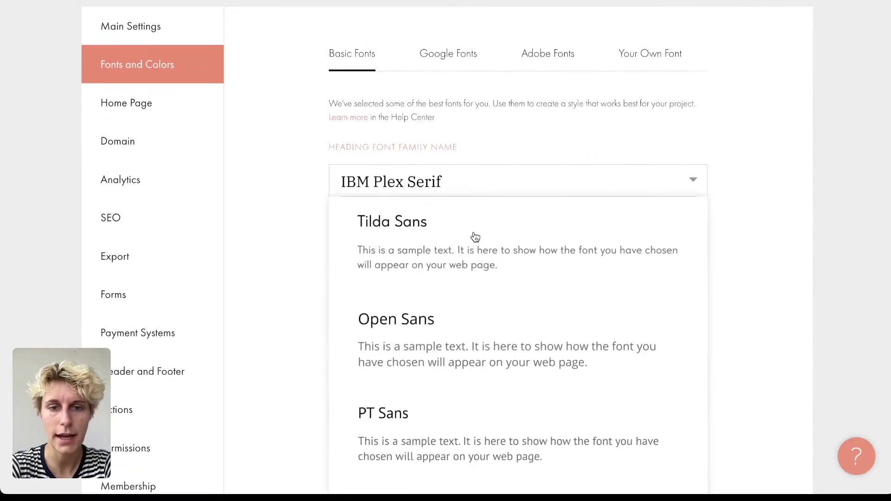
{"action": "scroll", "coordinate": [467, 277], "scroll_direction": "down", "scroll_amount": 10}
{"action": "scroll", "coordinate": [467, 276], "scroll_direction": "up", "scroll_amount": 3}
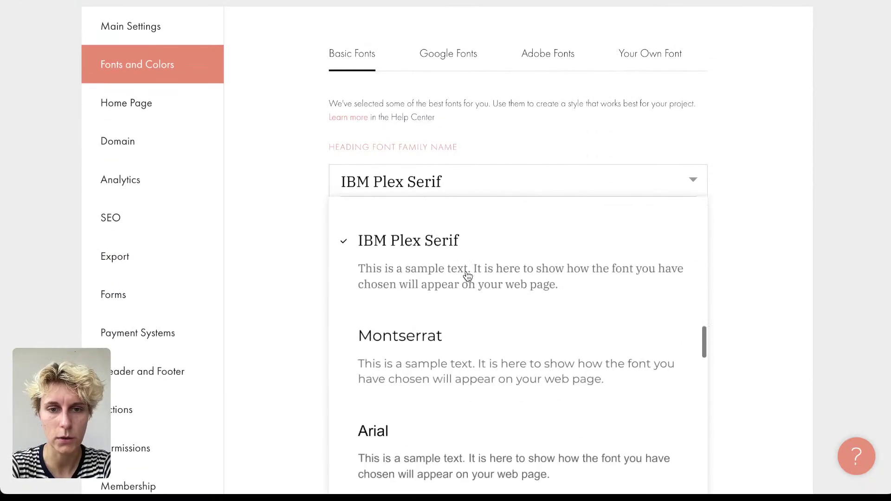
{"action": "scroll", "coordinate": [466, 277], "scroll_direction": "down", "scroll_amount": 1}
{"action": "left_click", "coordinate": [411, 298]}
Step: Set the body text font family to Tilda Sans
{"action": "scroll", "coordinate": [410, 298], "scroll_direction": "down", "scroll_amount": 2}
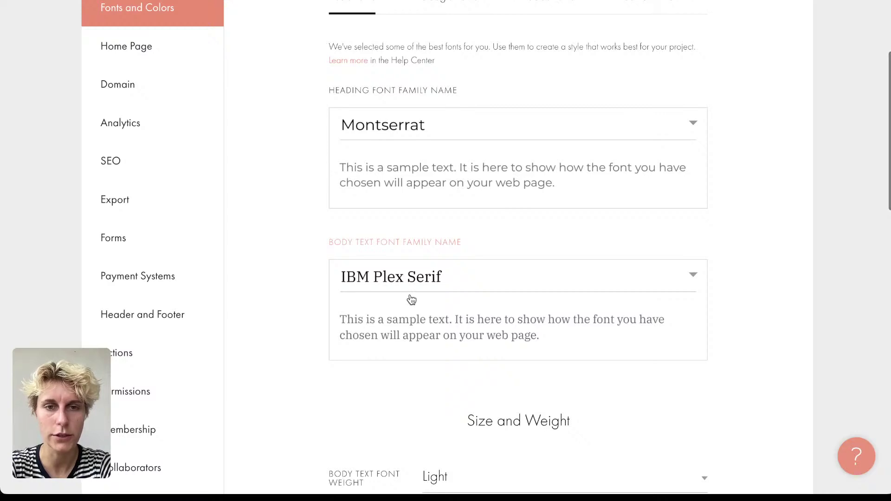
{"action": "left_click", "coordinate": [412, 299]}
{"action": "left_click", "coordinate": [408, 344]}
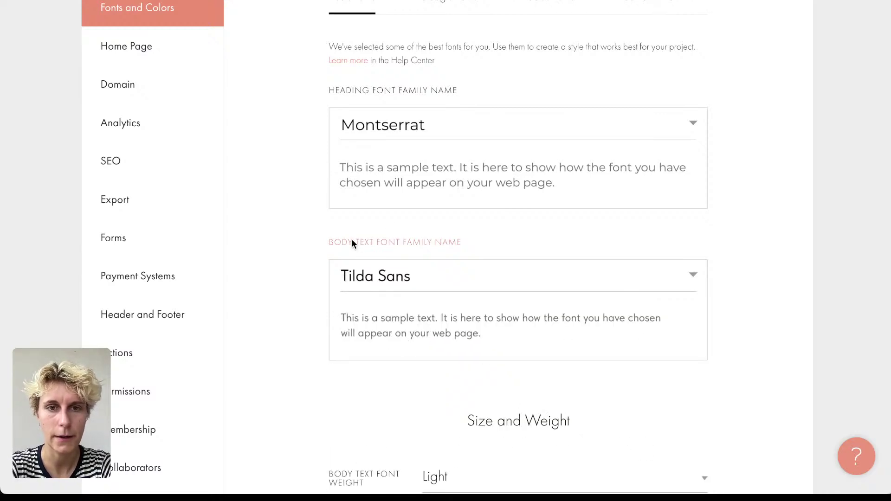
Step: Review the heading and body font selections and save the changes to the site settings
{"action": "left_click_drag", "start_coordinate": [353, 242], "coordinate": [462, 242]}
{"action": "left_click", "coordinate": [430, 90]}
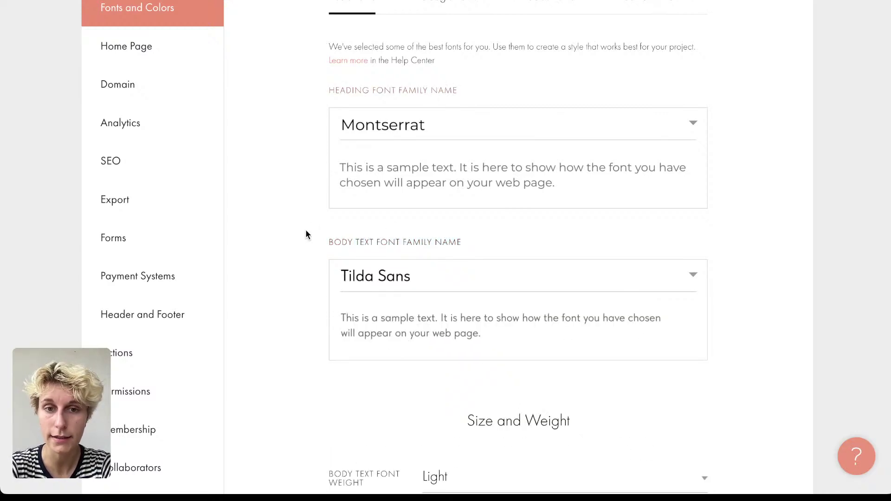
{"action": "scroll", "coordinate": [305, 229], "scroll_direction": "up", "scroll_amount": 4}
{"action": "scroll", "coordinate": [405, 388], "scroll_direction": "down", "scroll_amount": 5}
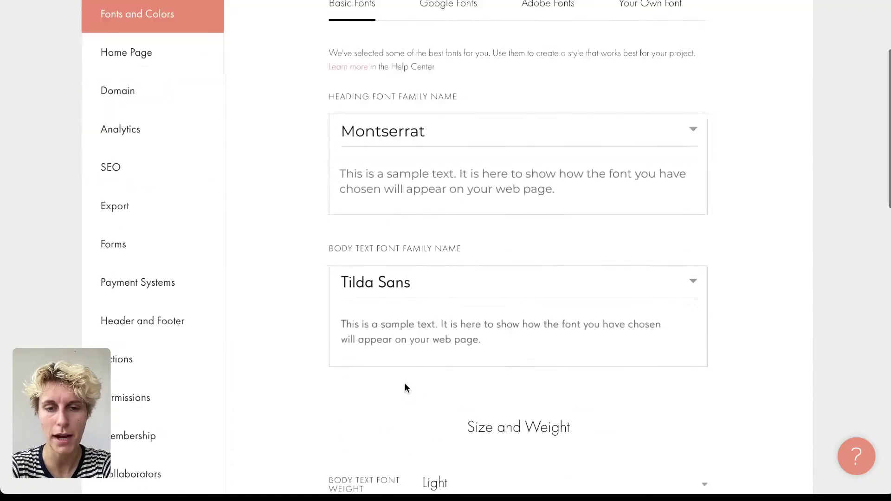
{"action": "scroll", "coordinate": [438, 268], "scroll_direction": "up", "scroll_amount": 5}
{"action": "scroll", "coordinate": [439, 269], "scroll_direction": "down", "scroll_amount": 2}
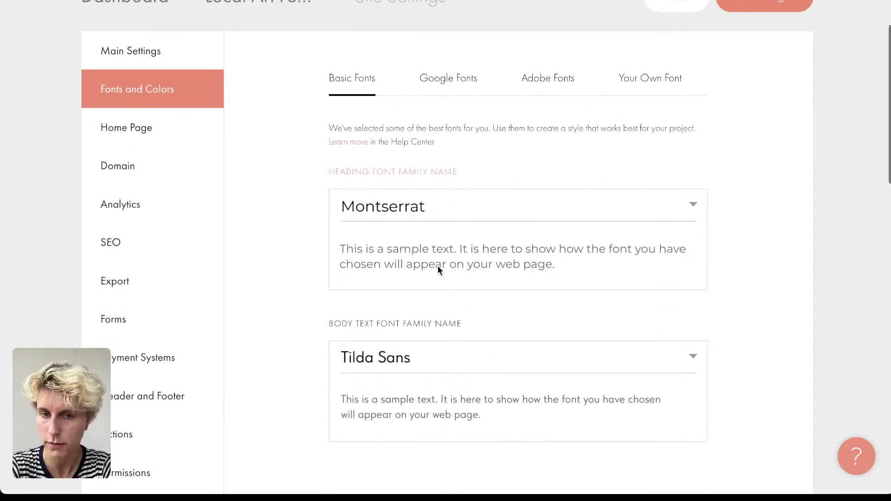
{"action": "scroll", "coordinate": [439, 269], "scroll_direction": "up", "scroll_amount": 1}
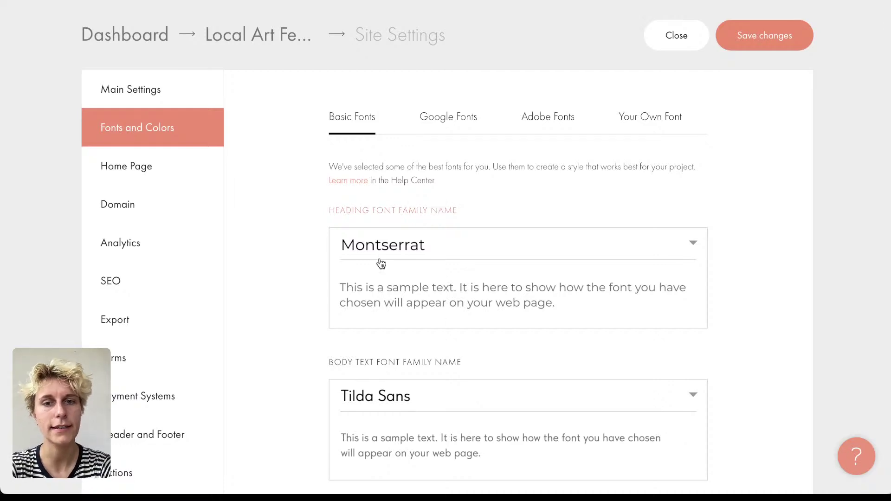
{"action": "left_click", "coordinate": [739, 43]}
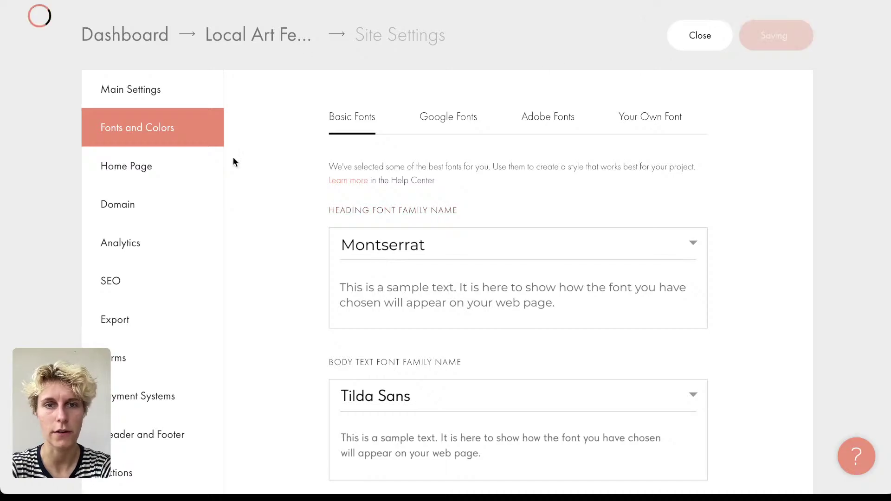
Step: Return to the Local Art Festival project and open the Design conference page for editing
{"action": "left_click", "coordinate": [269, 43]}
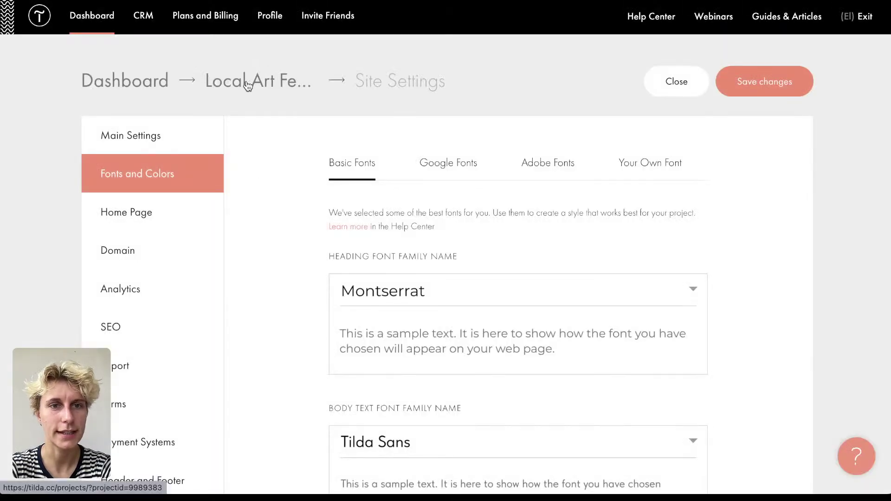
{"action": "left_click", "coordinate": [253, 38]}
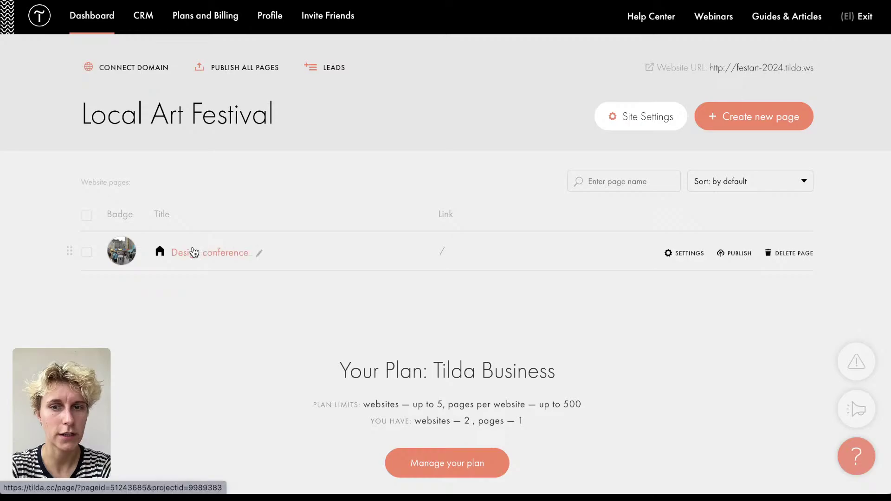
{"action": "left_click", "coordinate": [194, 253]}
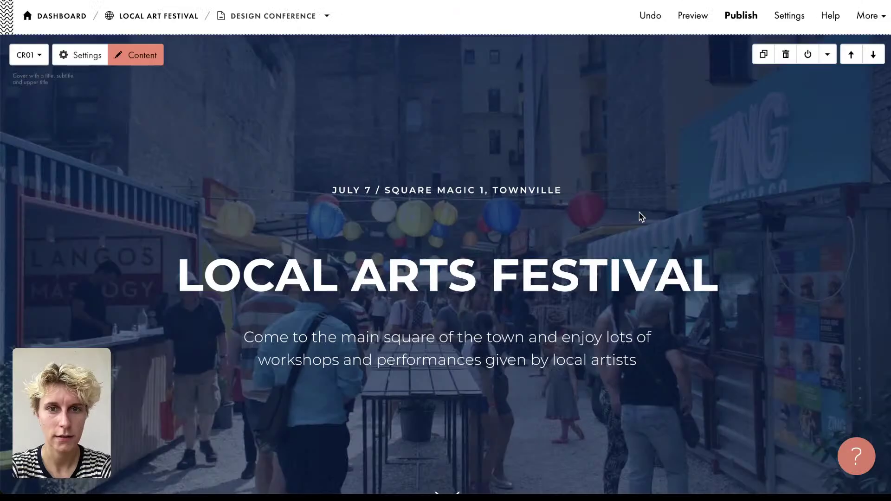
{"action": "left_click", "coordinate": [136, 55]}
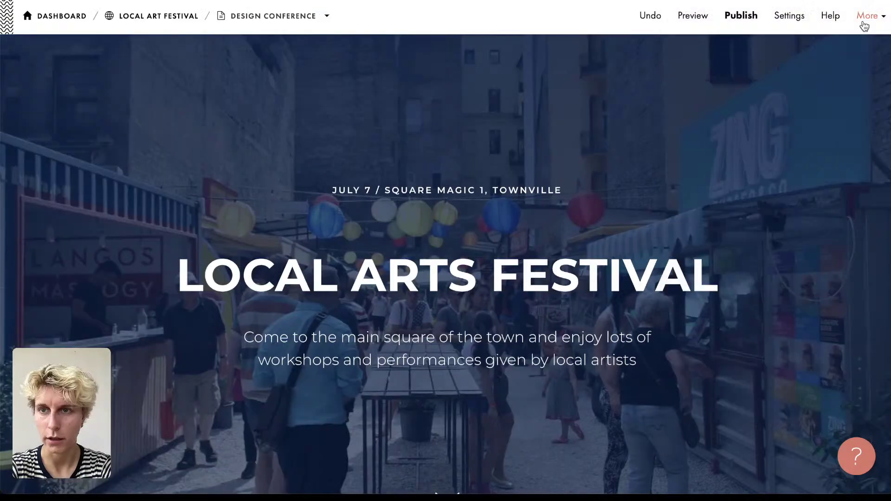
{"action": "left_click", "coordinate": [868, 16]}
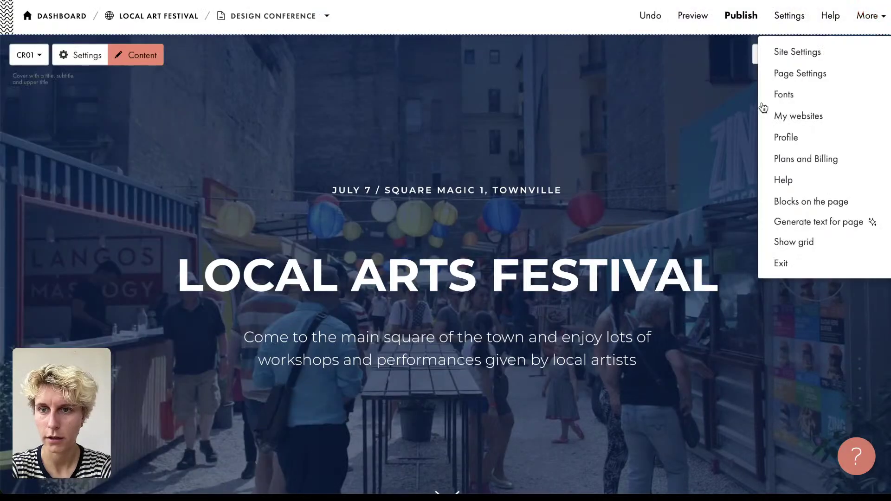
{"action": "left_click", "coordinate": [774, 95]}
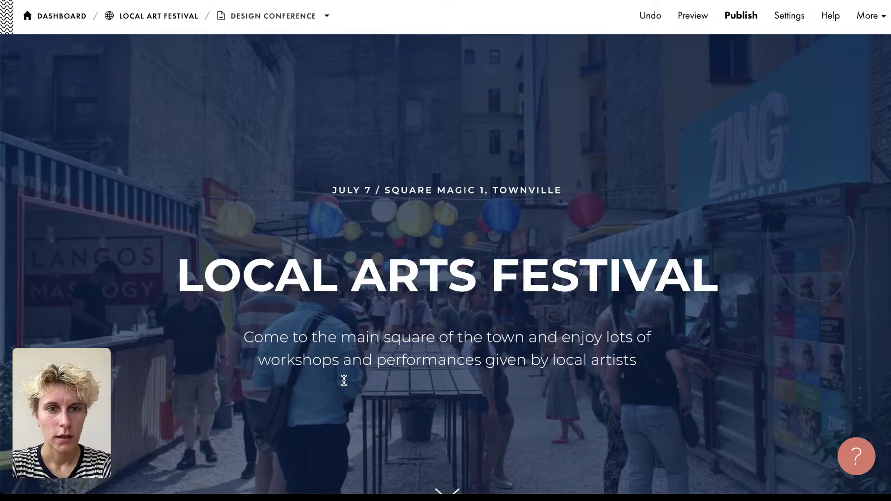
Step: Apply the Montserrat font directly to the LOCAL ARTS FESTIVAL title text on the cover
{"action": "triple_click", "coordinate": [335, 276]}
{"action": "left_click", "coordinate": [323, 16]}
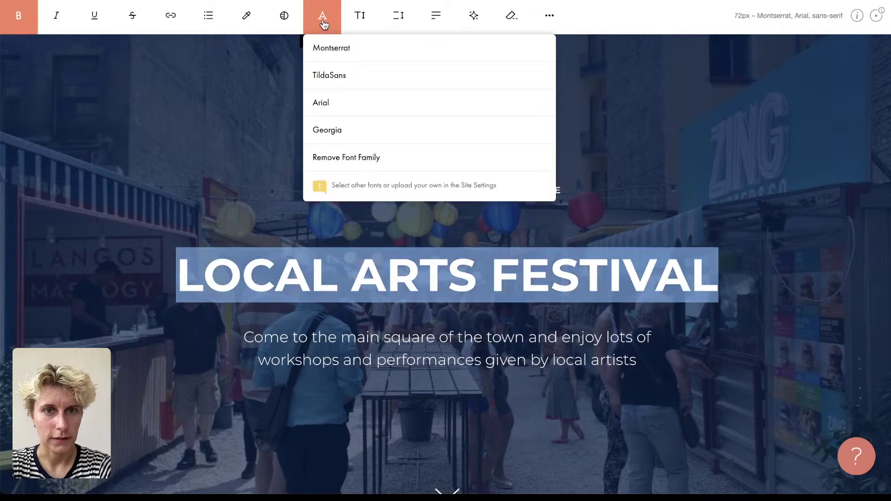
{"action": "left_click", "coordinate": [327, 56]}
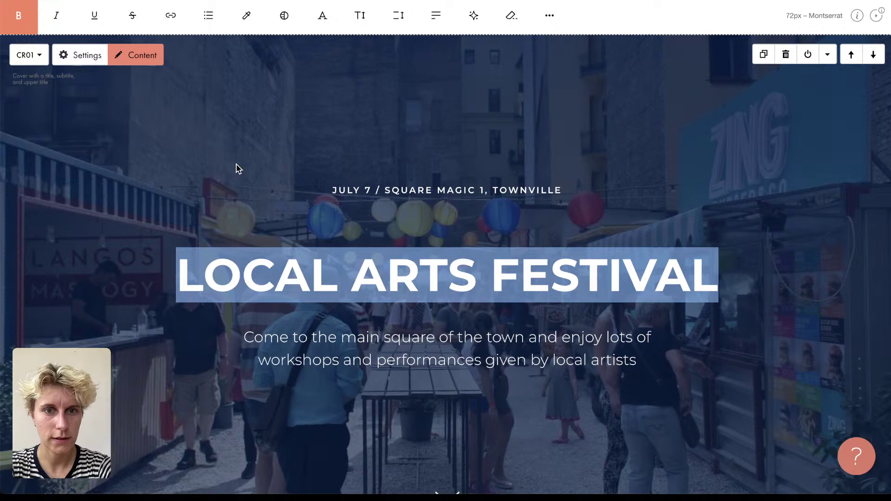
Step: Reset the title's text styles in the cover block's typography settings
{"action": "left_click", "coordinate": [87, 63]}
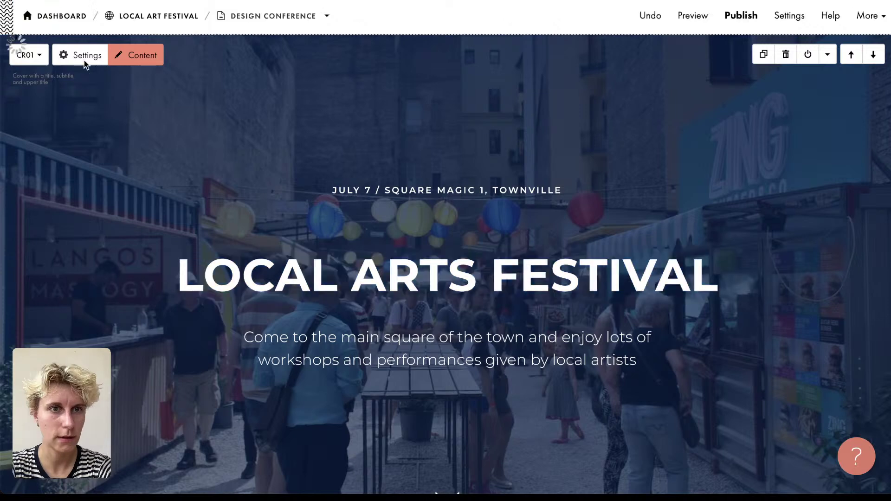
{"action": "left_click", "coordinate": [86, 63]}
{"action": "scroll", "coordinate": [41, 285], "scroll_direction": "down", "scroll_amount": 5}
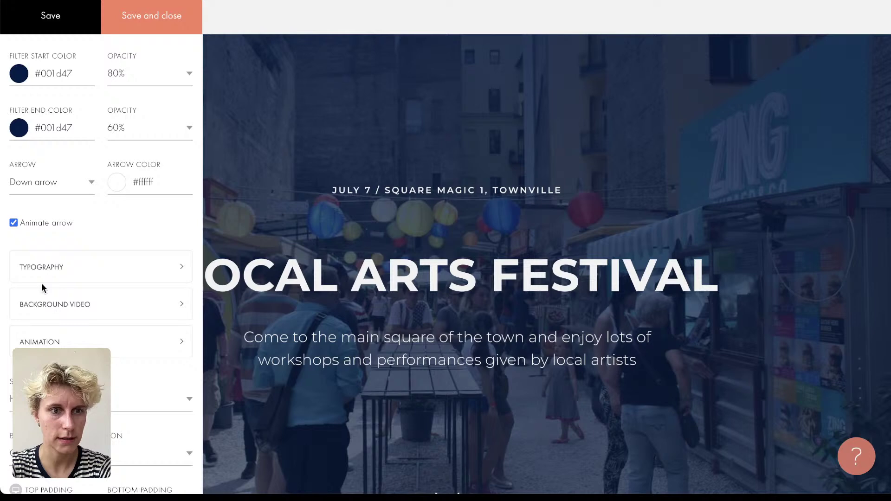
{"action": "left_click", "coordinate": [41, 281]}
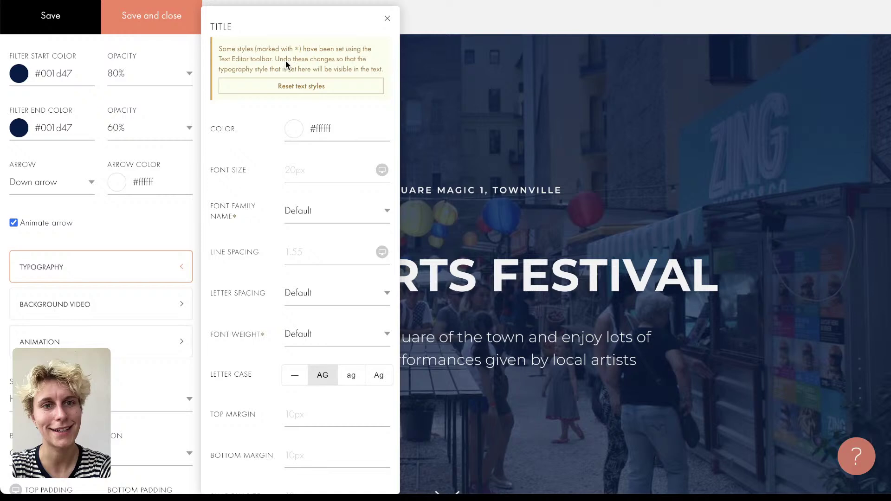
{"action": "left_click", "coordinate": [299, 86]}
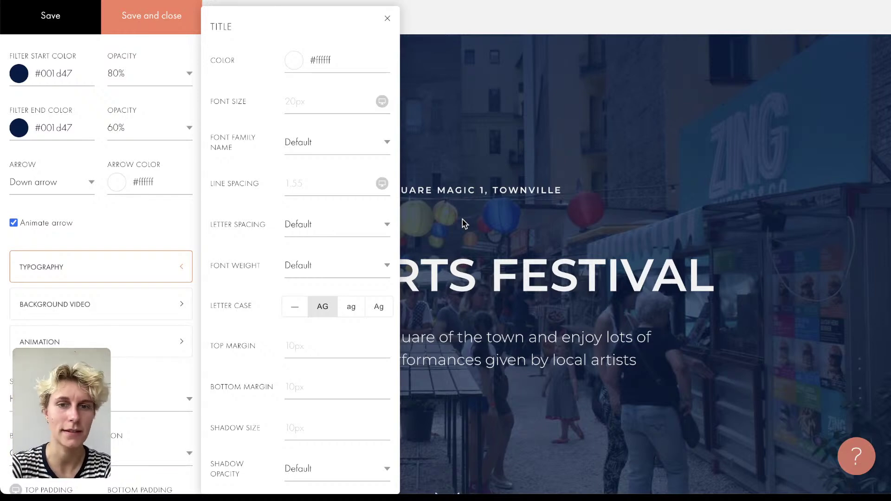
Step: Review the cover's typography options, set the title's font family to Montserrat, and save and close the block settings
{"action": "scroll", "coordinate": [258, 328], "scroll_direction": "down", "scroll_amount": 10}
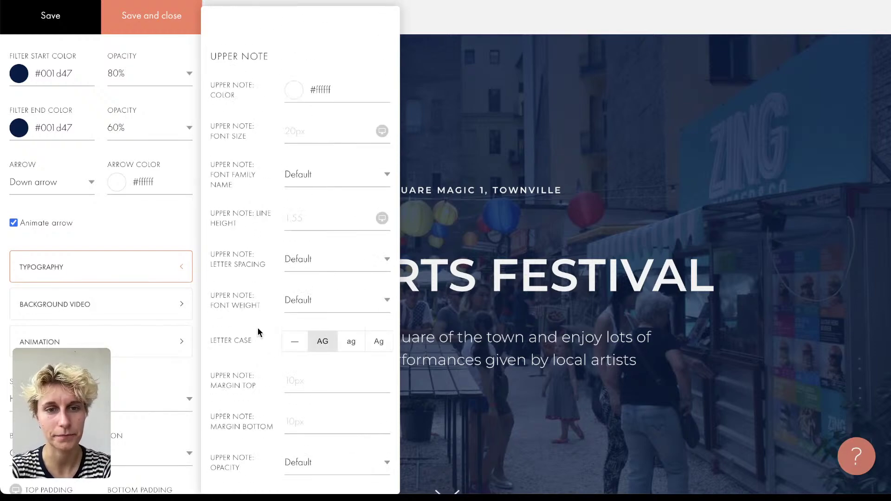
{"action": "scroll", "coordinate": [257, 328], "scroll_direction": "down", "scroll_amount": 10}
{"action": "scroll", "coordinate": [257, 328], "scroll_direction": "up", "scroll_amount": 20}
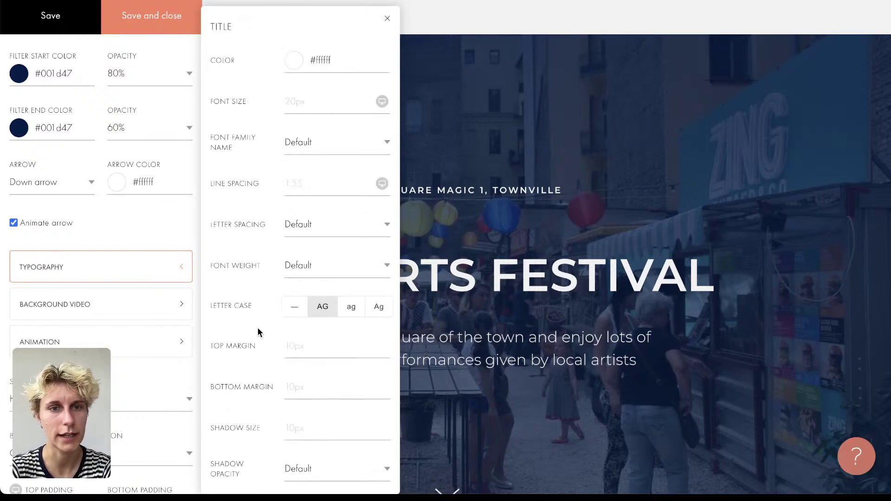
{"action": "left_click", "coordinate": [303, 140]}
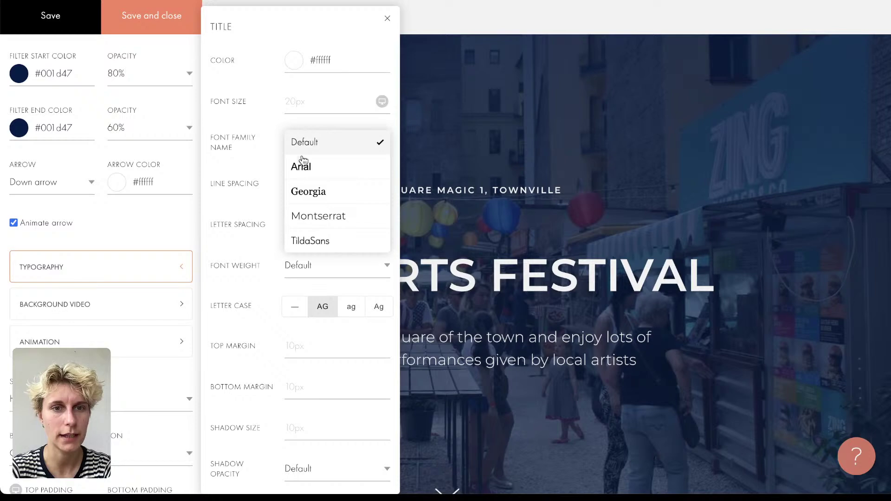
{"action": "left_click", "coordinate": [316, 214]}
{"action": "left_click", "coordinate": [186, 27]}
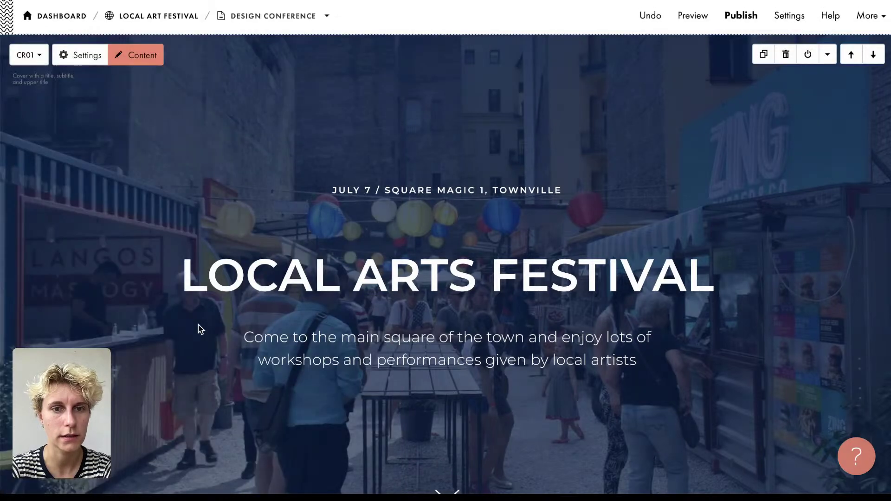
Step: Select the whole cover title and apply Montserrat to it with the text formatting options
{"action": "left_click_drag", "start_coordinate": [181, 276], "coordinate": [715, 279]}
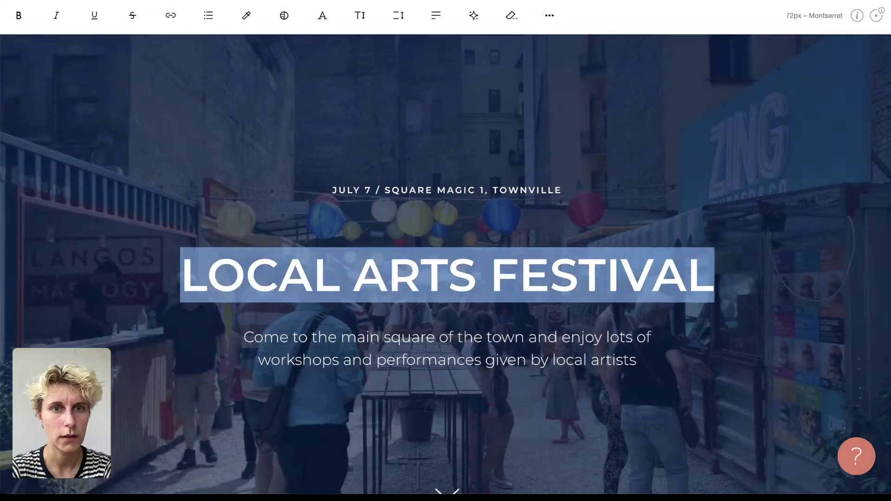
{"action": "left_click", "coordinate": [315, 13]}
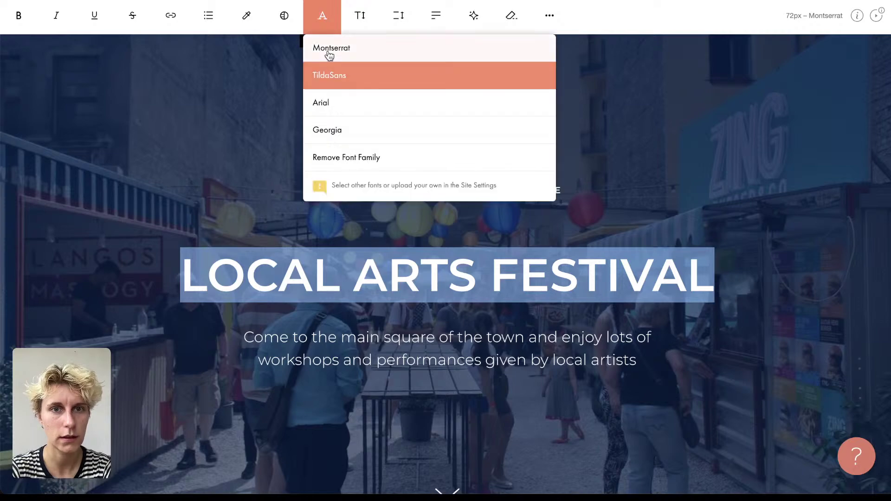
{"action": "left_click", "coordinate": [273, 167]}
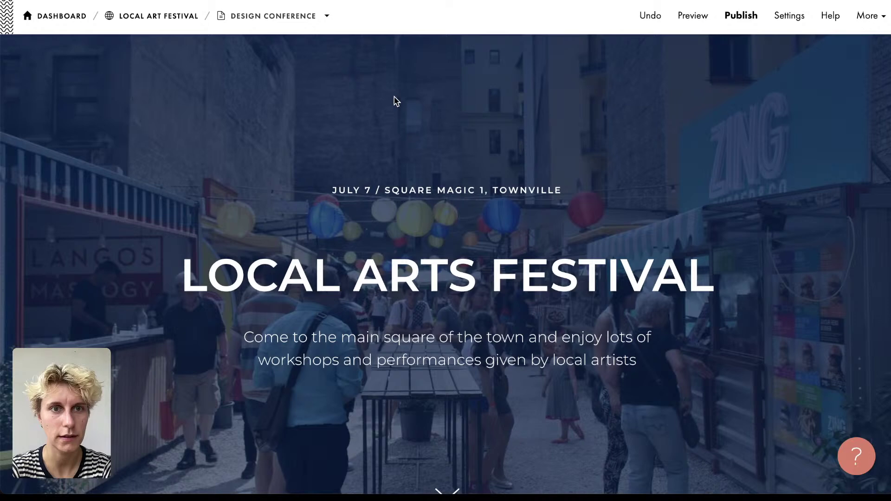
Step: Reset the cover title's text styles, set its font family to TildaSans in the typography settings, and save the block
{"action": "mouse_move", "coordinate": [167, 74]}
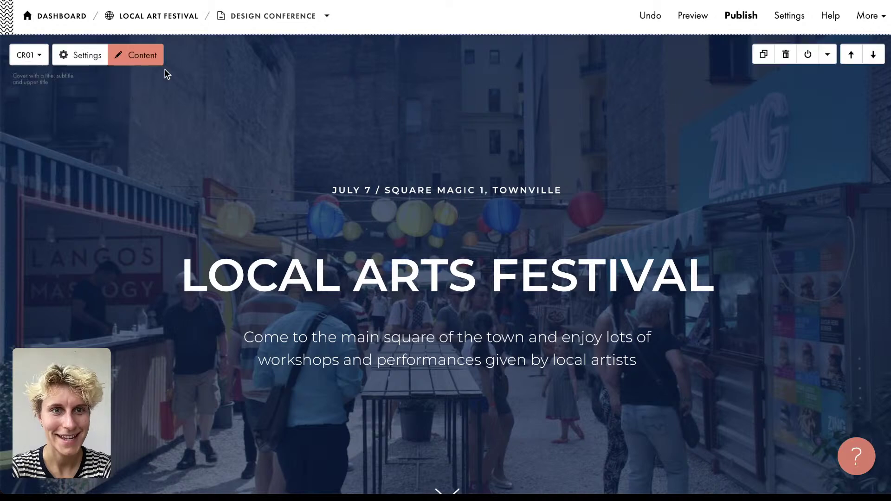
{"action": "left_click", "coordinate": [80, 55]}
{"action": "scroll", "coordinate": [68, 336], "scroll_direction": "down", "scroll_amount": 10}
{"action": "scroll", "coordinate": [73, 332], "scroll_direction": "down", "scroll_amount": 6}
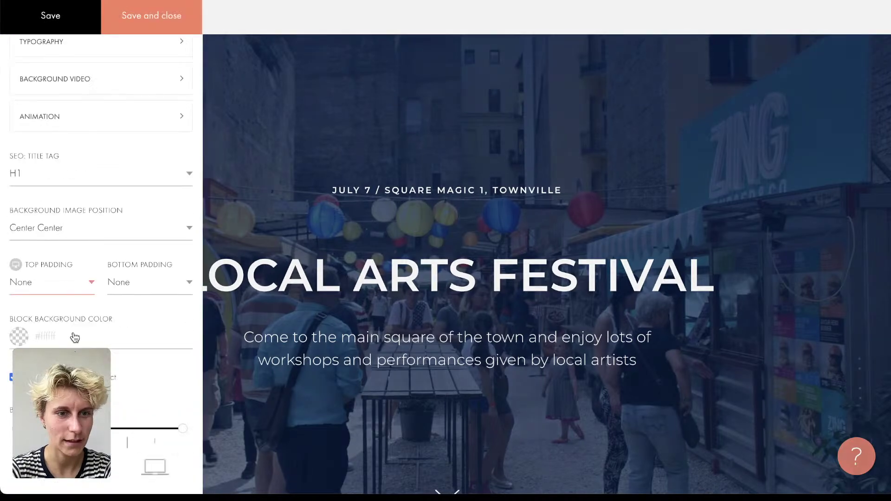
{"action": "scroll", "coordinate": [73, 333], "scroll_direction": "up", "scroll_amount": 14}
{"action": "scroll", "coordinate": [73, 332], "scroll_direction": "down", "scroll_amount": 2}
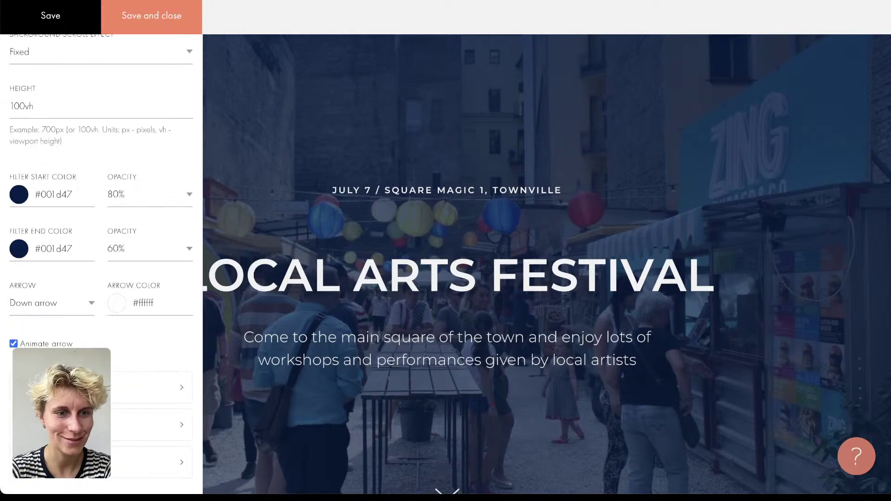
{"action": "left_click", "coordinate": [74, 387]}
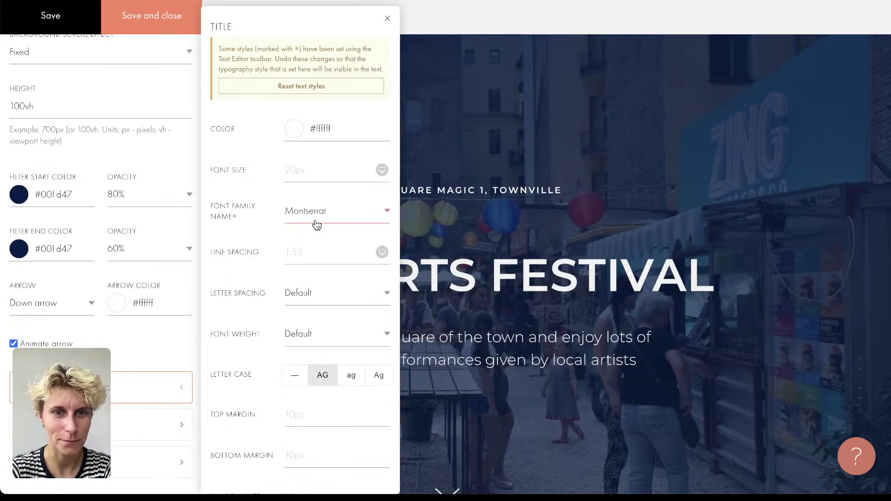
{"action": "left_click", "coordinate": [325, 86]}
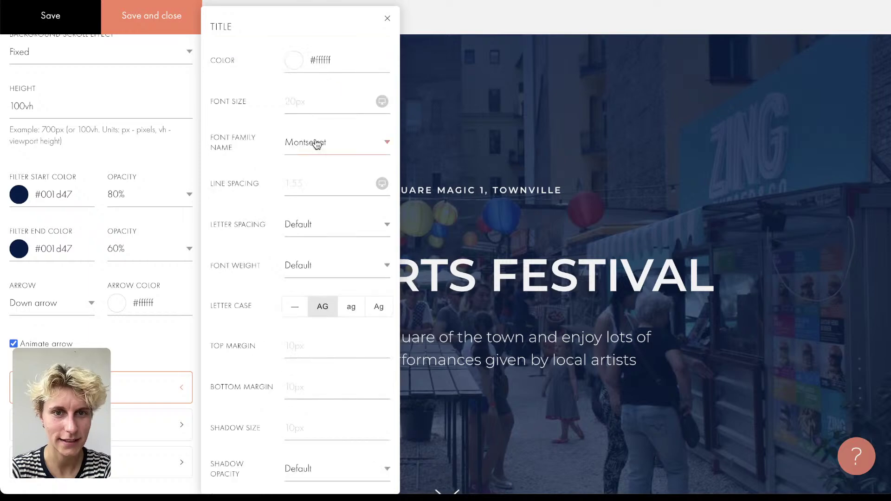
{"action": "left_click", "coordinate": [63, 9]}
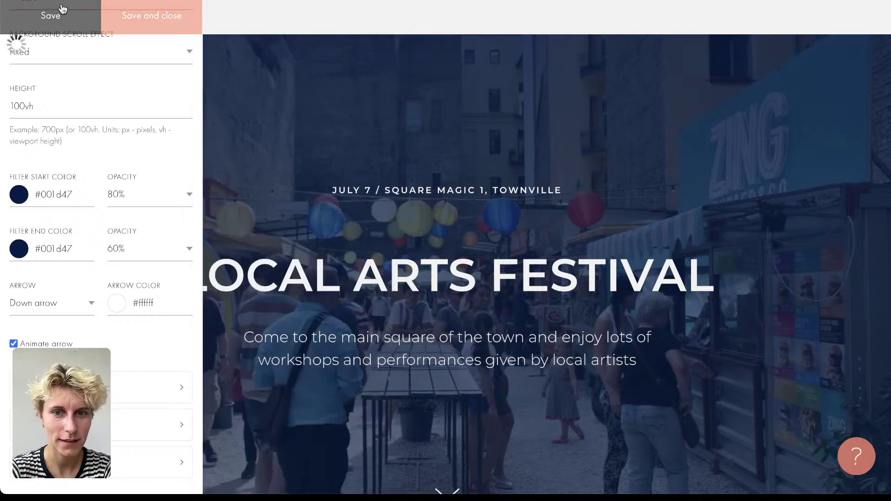
Step: Set the cover title's font family back to Montserrat in the typography settings, then save and close the block settings
{"action": "left_click", "coordinate": [111, 382]}
{"action": "left_click", "coordinate": [312, 218]}
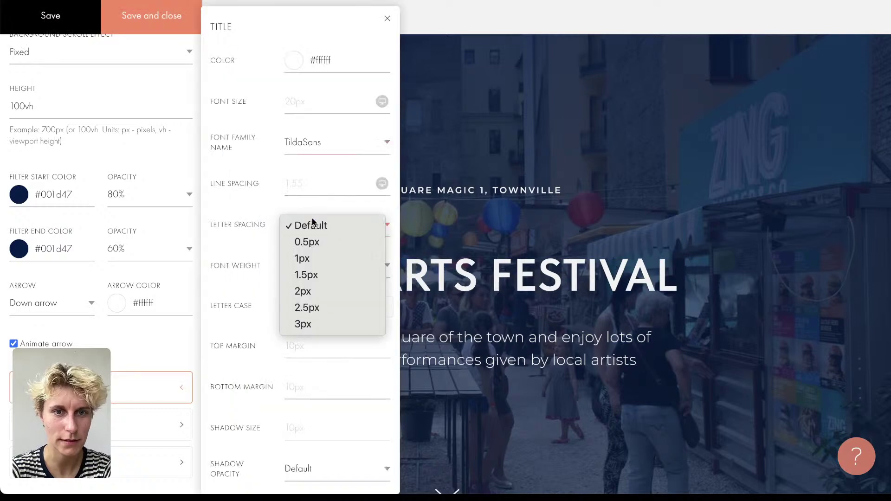
{"action": "left_click", "coordinate": [319, 143]}
{"action": "left_click", "coordinate": [319, 118]}
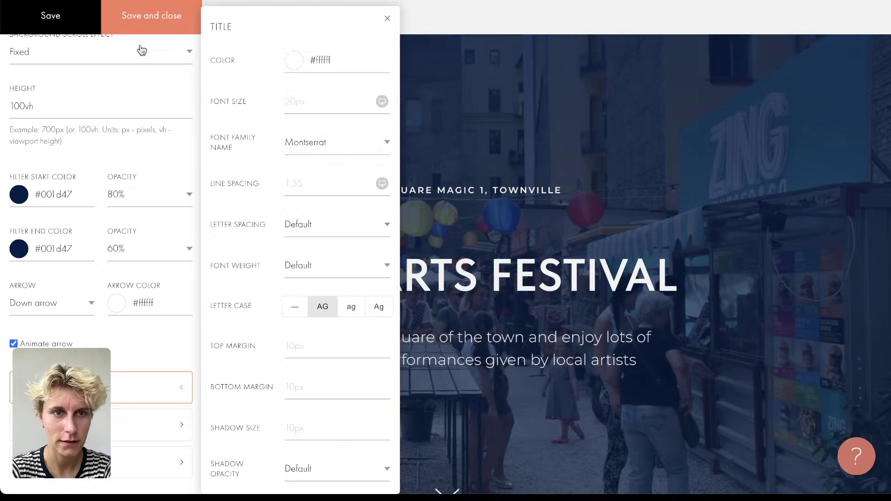
{"action": "left_click", "coordinate": [55, 14]}
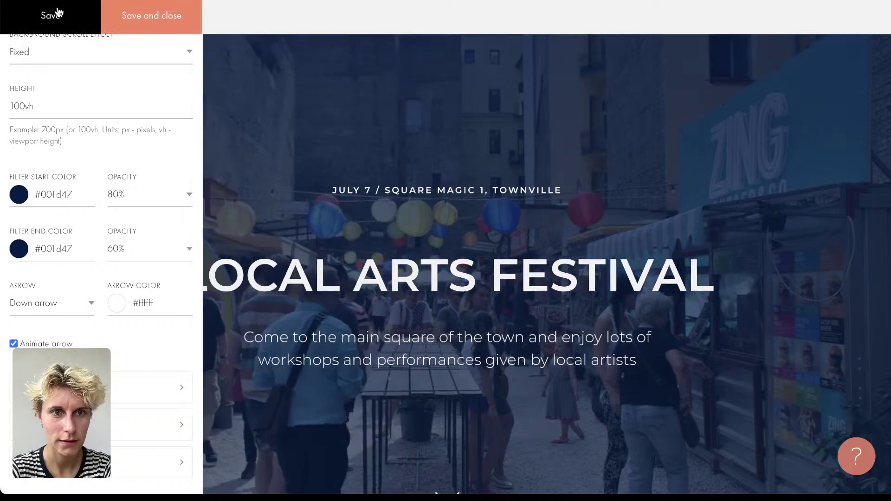
{"action": "left_click", "coordinate": [183, 26]}
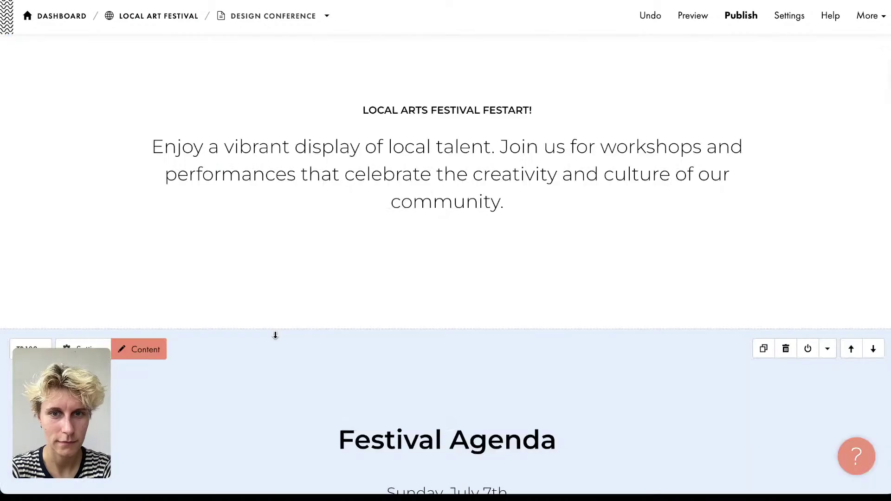
Step: Set the site's body text font family to Montserrat in the site-wide font settings, then save the changes and return to the page
{"action": "left_click", "coordinate": [868, 16]}
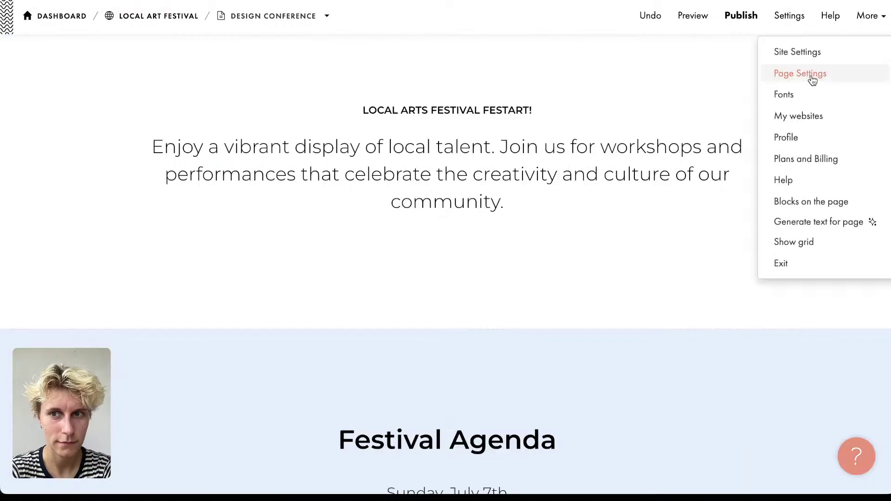
{"action": "left_click", "coordinate": [806, 88]}
{"action": "scroll", "coordinate": [418, 329], "scroll_direction": "down", "scroll_amount": 4}
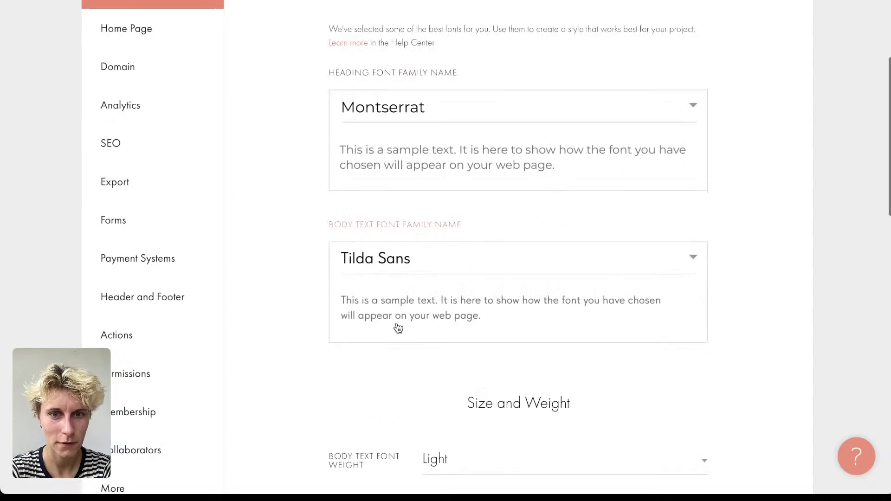
{"action": "left_click", "coordinate": [399, 328]}
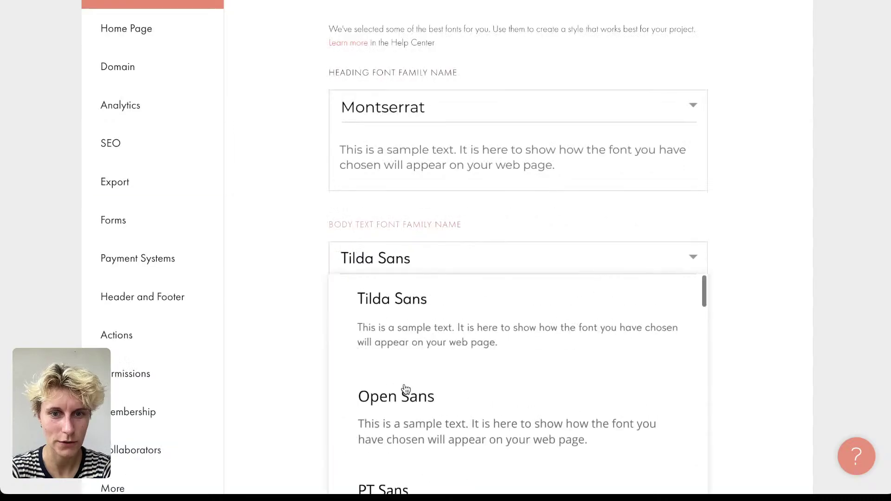
{"action": "scroll", "coordinate": [406, 389], "scroll_direction": "down", "scroll_amount": 5}
{"action": "scroll", "coordinate": [405, 389], "scroll_direction": "down", "scroll_amount": 5}
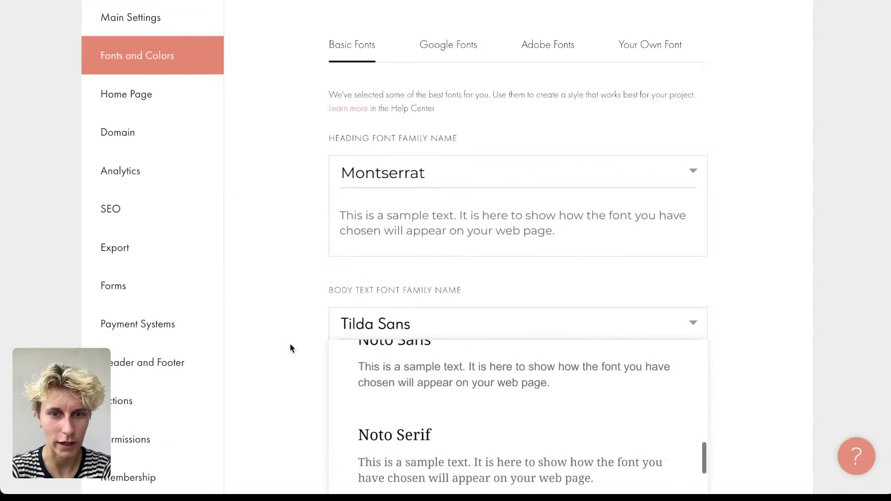
{"action": "scroll", "coordinate": [290, 348], "scroll_direction": "down", "scroll_amount": 4}
{"action": "scroll", "coordinate": [483, 324], "scroll_direction": "down", "scroll_amount": 5}
{"action": "left_click", "coordinate": [483, 324]}
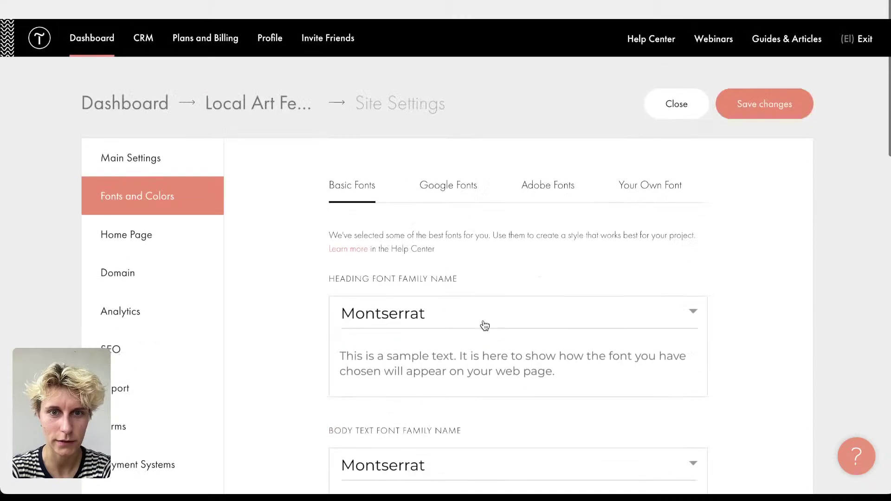
{"action": "left_click", "coordinate": [774, 82]}
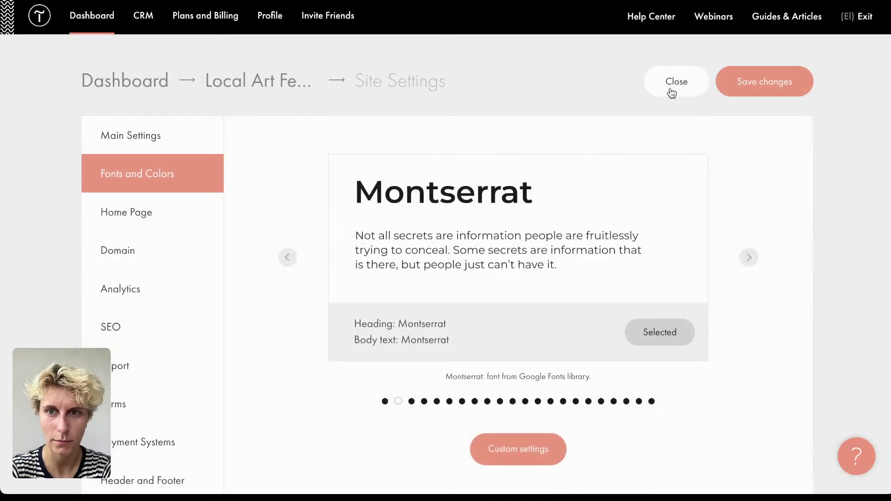
{"action": "left_click", "coordinate": [672, 83]}
{"action": "left_click", "coordinate": [260, 254]}
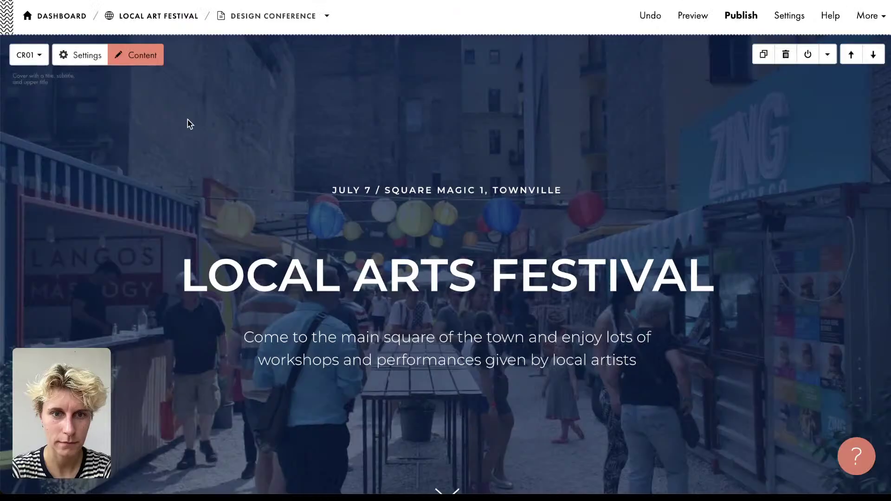
{"action": "left_click", "coordinate": [869, 15]}
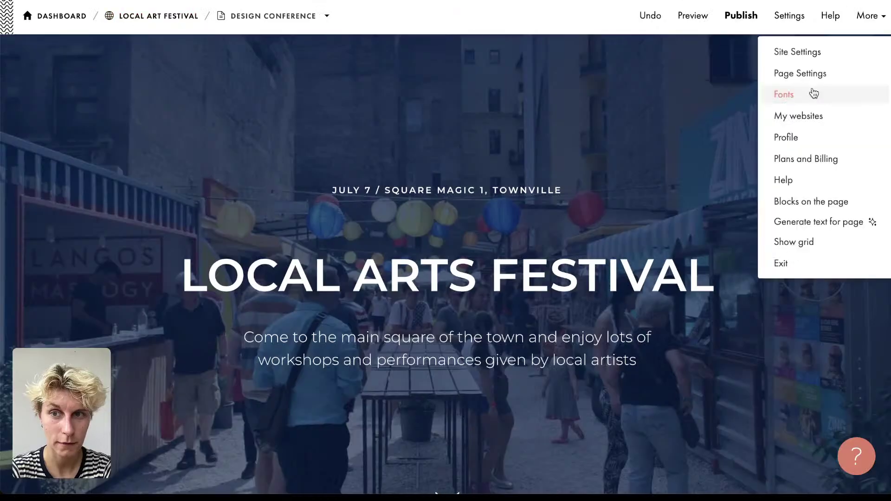
{"action": "left_click", "coordinate": [812, 91]}
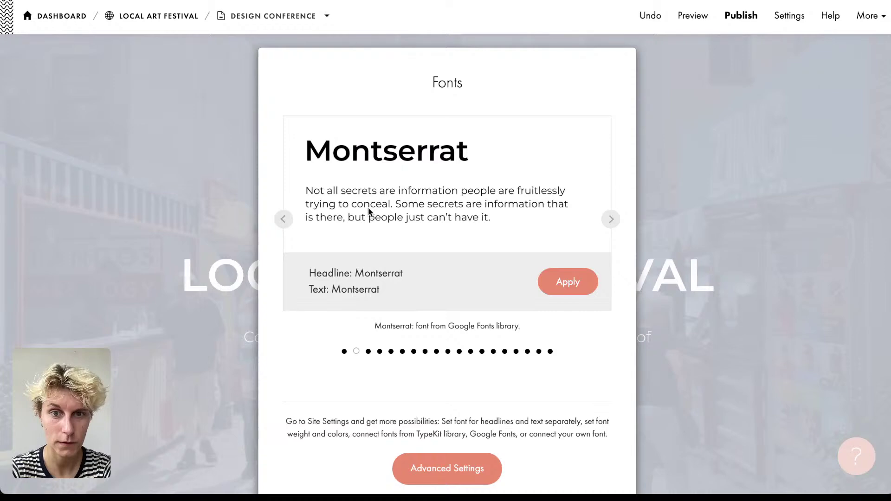
{"action": "key", "text": "Escape"}
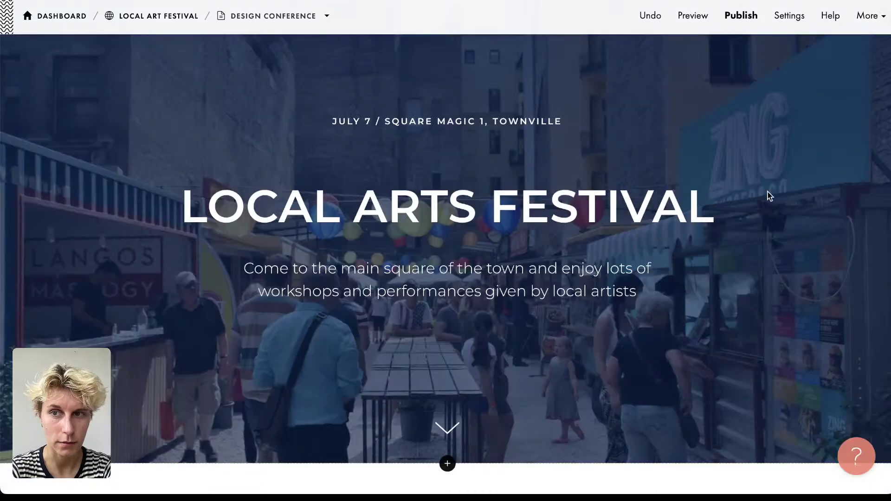
Step: Browse the ready-made font pairs for the page and apply Cormorant for both headline and text
{"action": "left_click", "coordinate": [870, 15]}
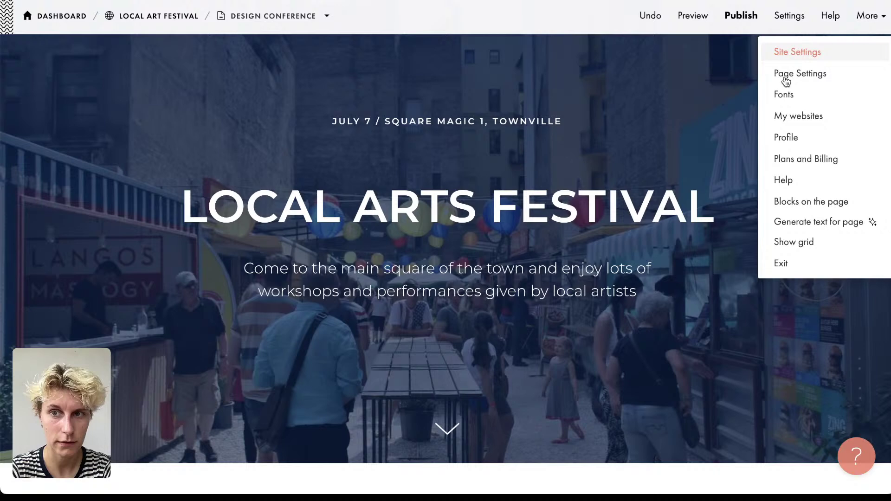
{"action": "left_click", "coordinate": [785, 94]}
{"action": "left_click", "coordinate": [608, 221]}
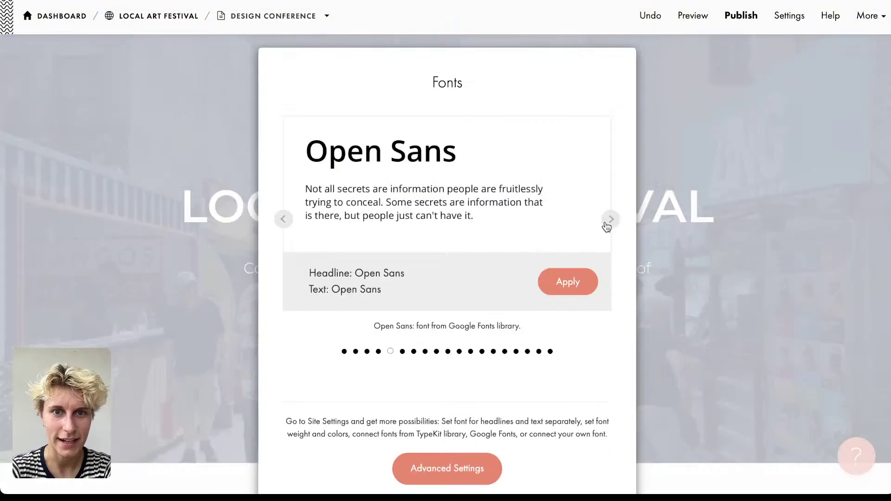
{"action": "left_click", "coordinate": [606, 224]}
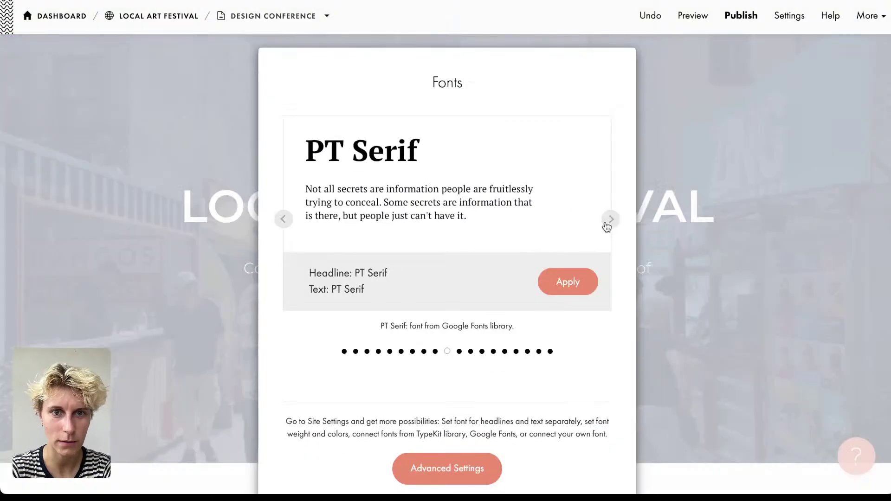
{"action": "left_click", "coordinate": [606, 224]}
{"action": "left_click", "coordinate": [606, 224]}
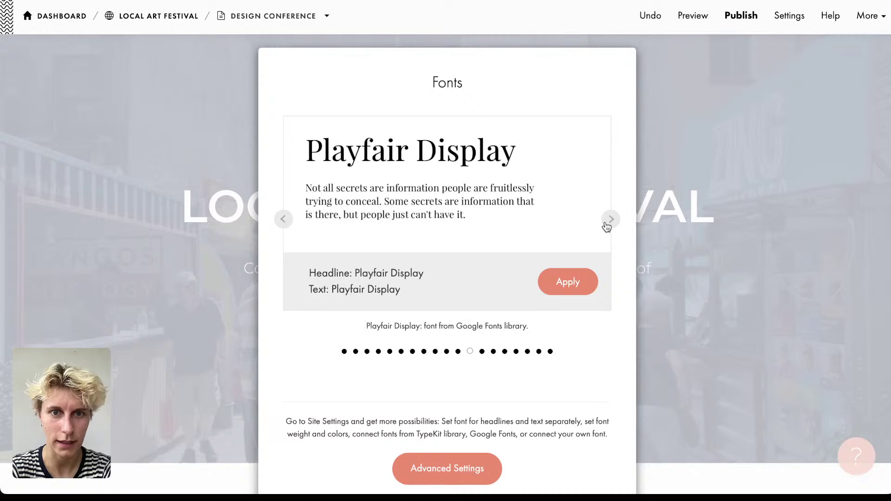
{"action": "left_click", "coordinate": [606, 223]}
{"action": "left_click", "coordinate": [606, 223]}
{"action": "left_click", "coordinate": [606, 224]}
{"action": "left_click", "coordinate": [606, 224]}
{"action": "left_click", "coordinate": [606, 223]}
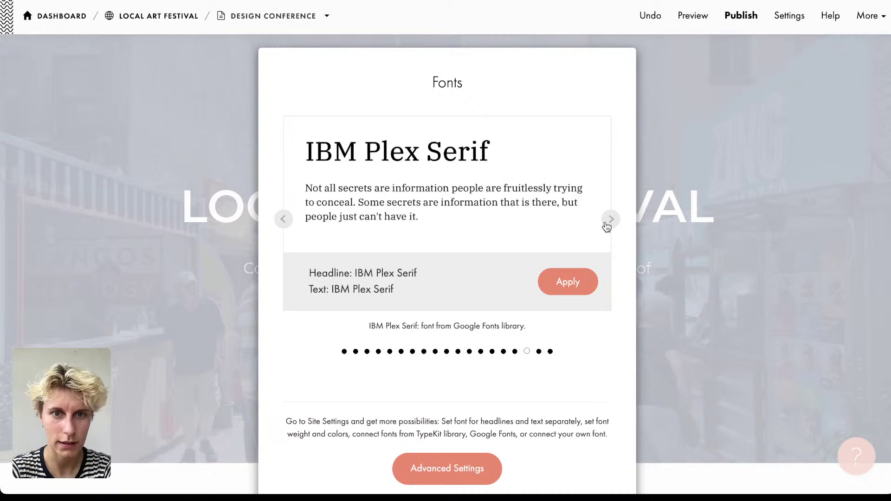
{"action": "left_click", "coordinate": [606, 224]}
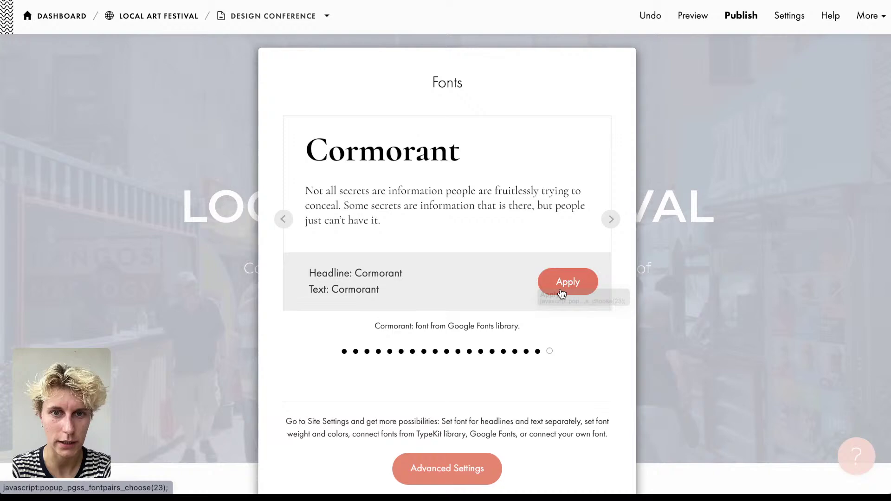
{"action": "left_click", "coordinate": [562, 294]}
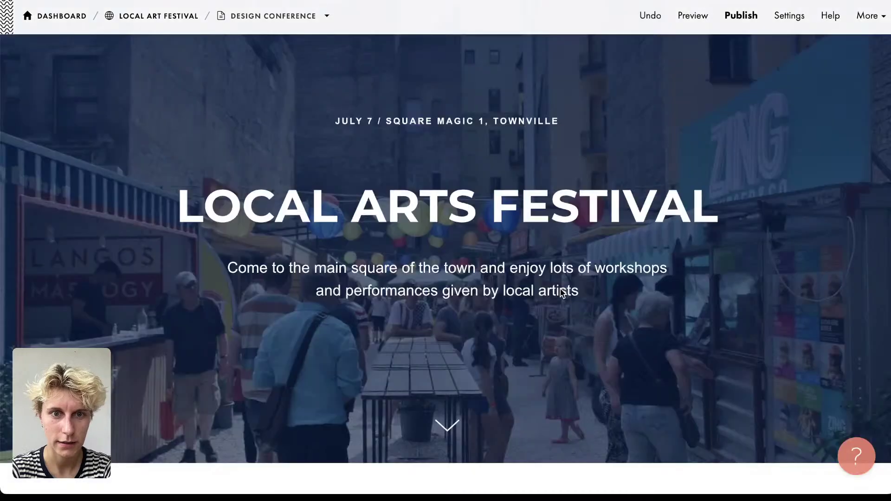
Step: Set the site's heading font family to Cormorant in the advanced site font settings
{"action": "scroll", "coordinate": [562, 291], "scroll_direction": "up", "scroll_amount": 2}
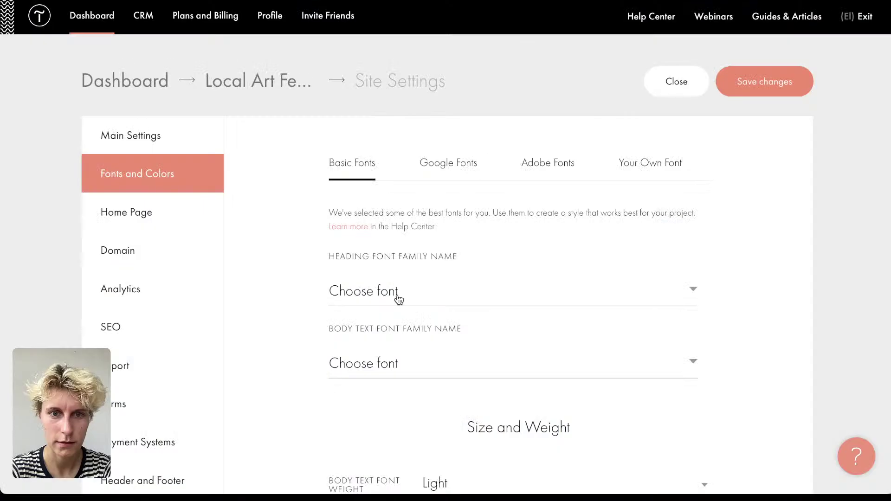
{"action": "left_click", "coordinate": [398, 300]}
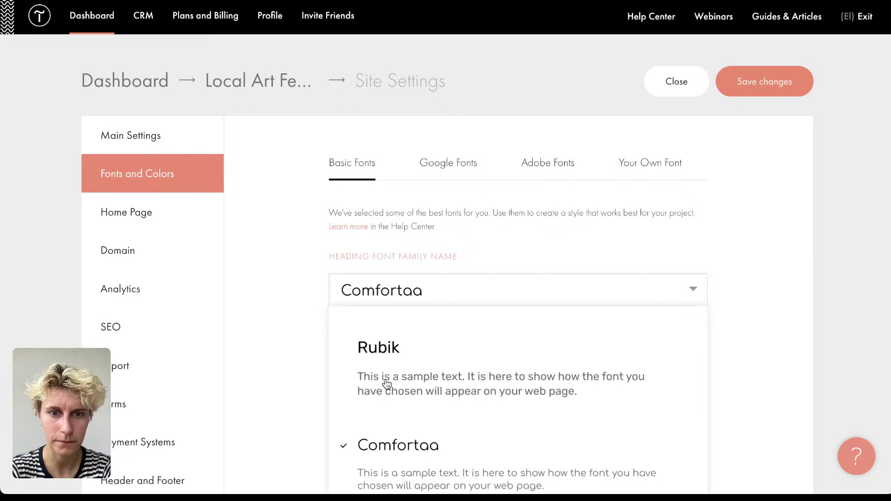
{"action": "scroll", "coordinate": [386, 384], "scroll_direction": "down", "scroll_amount": 10}
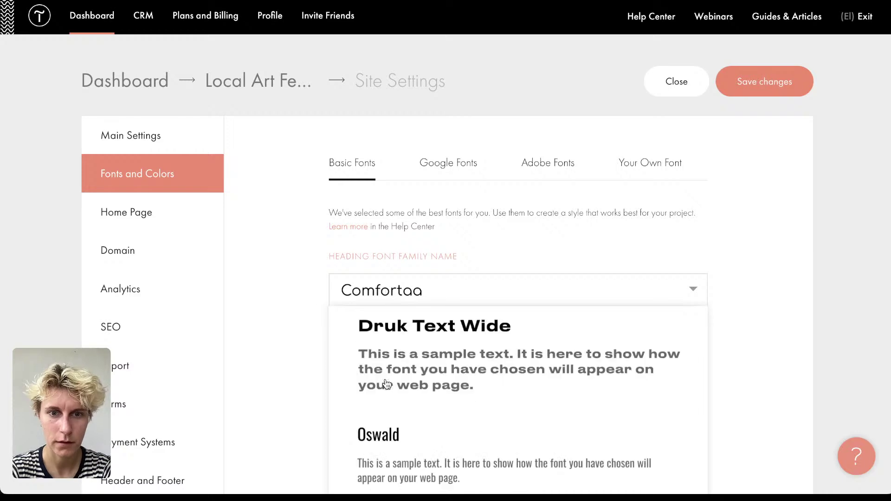
{"action": "left_click", "coordinate": [387, 385]}
Step: Set the site's body text font family to Cormorant as well, then save the changes and return to the page
{"action": "scroll", "coordinate": [392, 296], "scroll_direction": "down", "scroll_amount": 3}
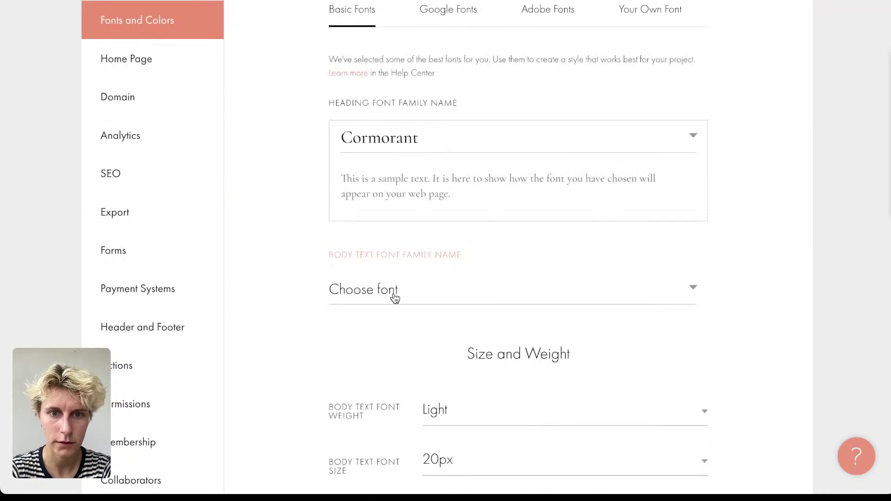
{"action": "left_click", "coordinate": [392, 296]}
{"action": "scroll", "coordinate": [399, 363], "scroll_direction": "down", "scroll_amount": 10}
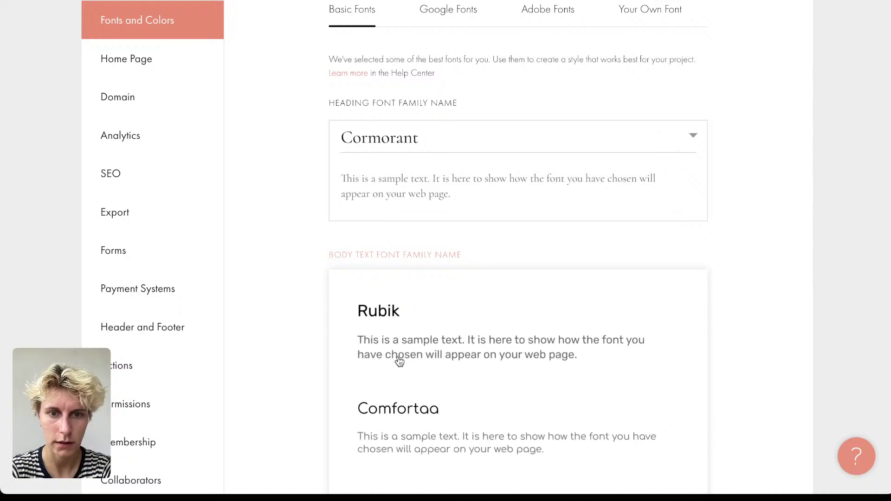
{"action": "scroll", "coordinate": [398, 361], "scroll_direction": "down", "scroll_amount": 5}
{"action": "left_click", "coordinate": [408, 441]}
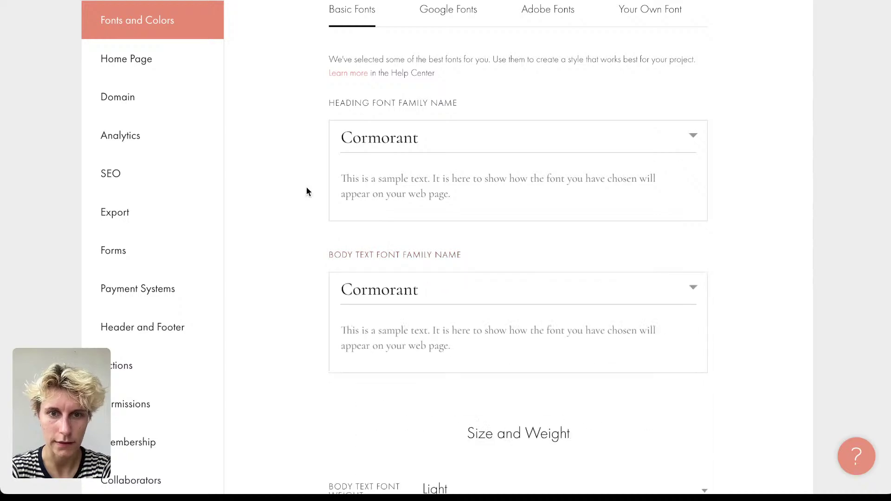
{"action": "scroll", "coordinate": [307, 191], "scroll_direction": "up", "scroll_amount": 3}
{"action": "left_click", "coordinate": [797, 89]}
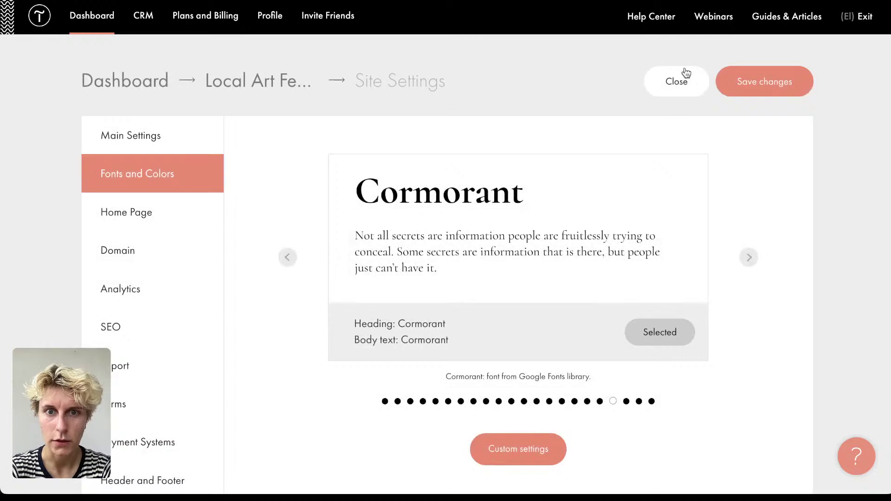
{"action": "left_click", "coordinate": [686, 74]}
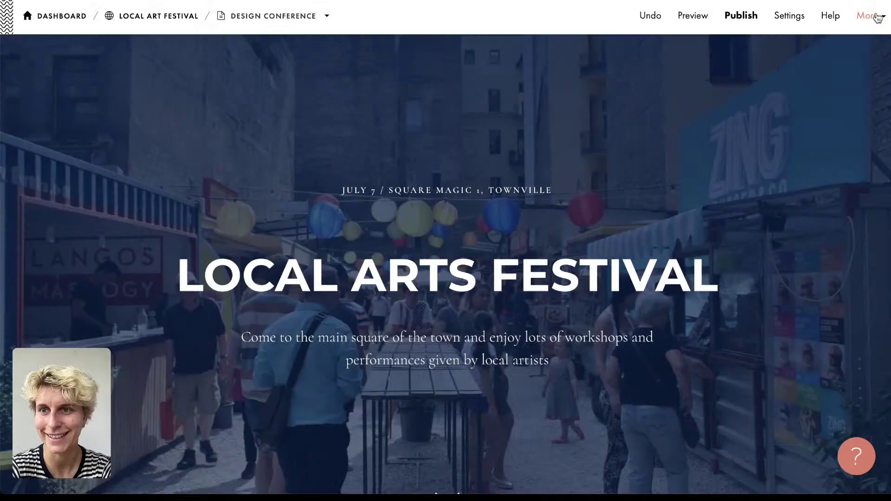
Step: Select the whole LOCAL ARTS FESTIVAL cover title and apply the Cormorant font to it
{"action": "left_click", "coordinate": [868, 15]}
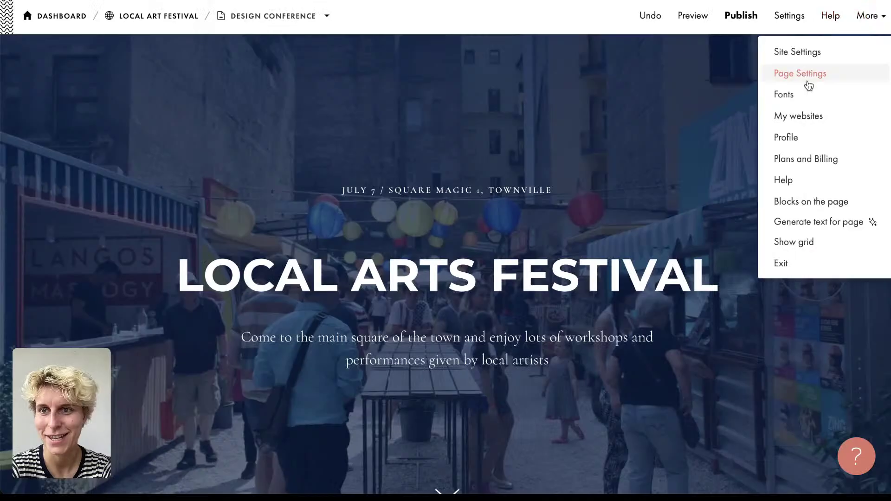
{"action": "left_click", "coordinate": [807, 94]}
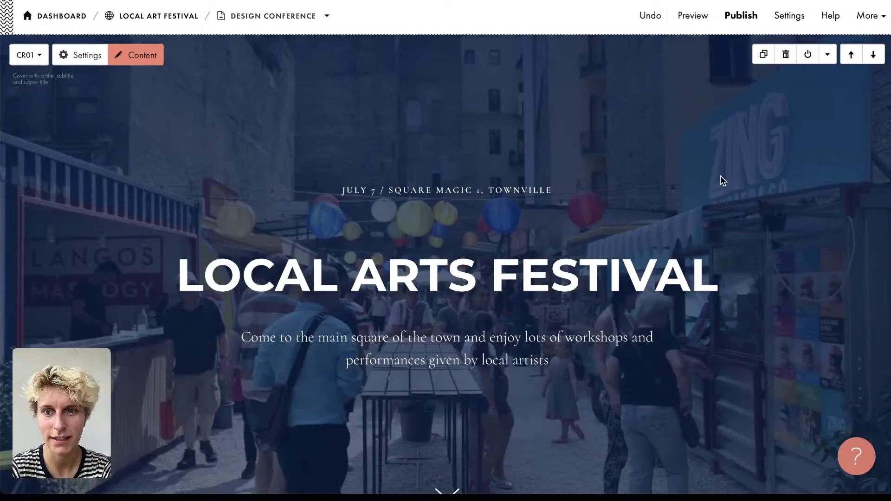
{"action": "triple_click", "coordinate": [251, 298]}
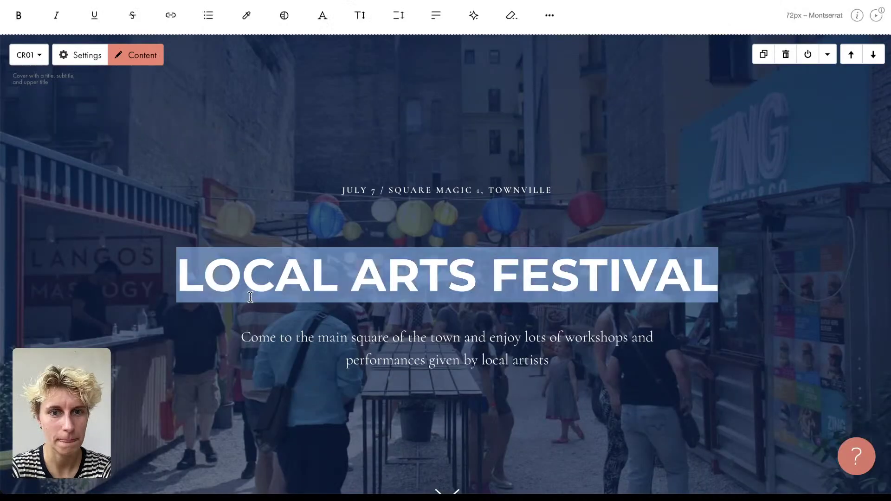
{"action": "left_click", "coordinate": [322, 18]}
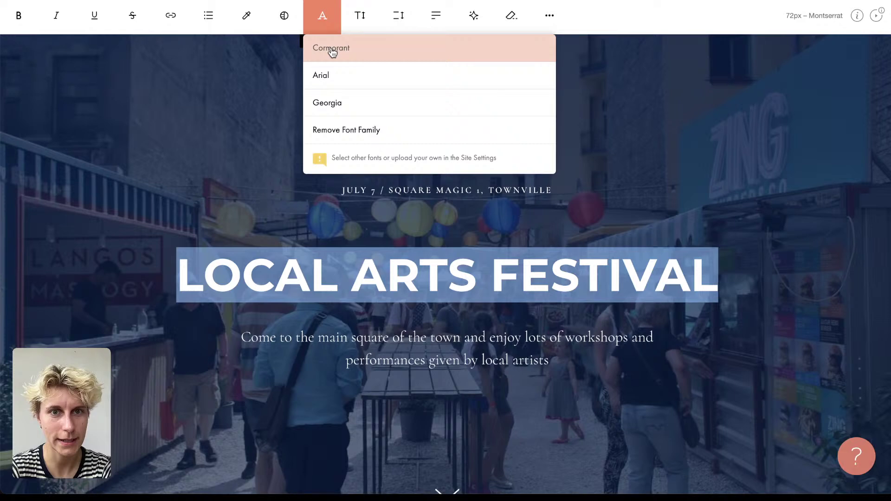
{"action": "left_click", "coordinate": [332, 48]}
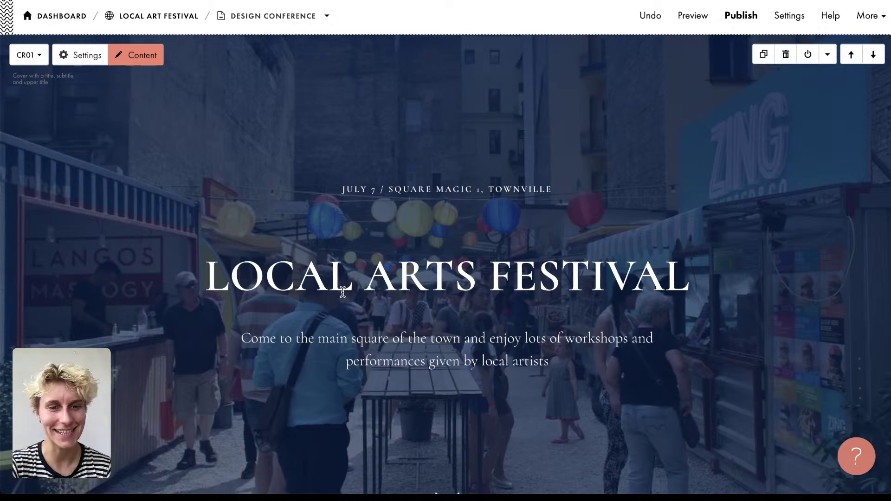
Step: Open the "Feel the FESTART! Mood" Zero Block for editing, select its title, and replace the missing TildaSans font with Cormorant in all elements
{"action": "scroll", "coordinate": [343, 291], "scroll_direction": "down", "scroll_amount": 8}
{"action": "scroll", "coordinate": [341, 300], "scroll_direction": "down", "scroll_amount": 8}
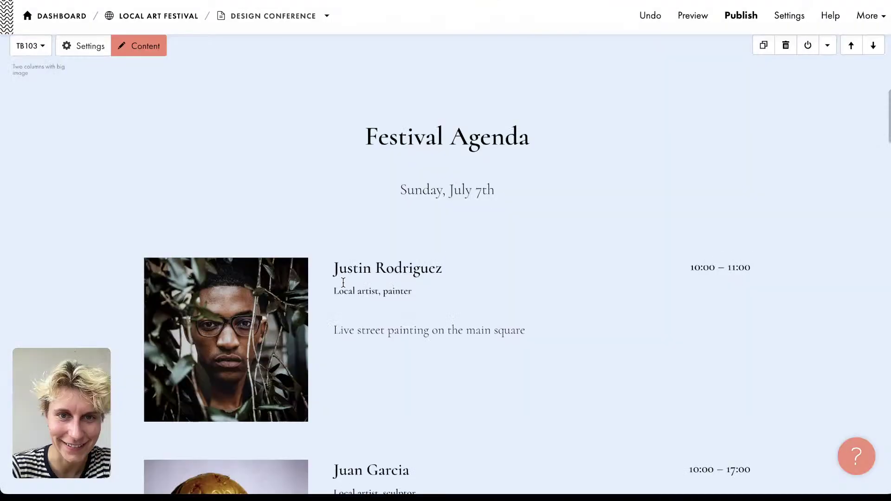
{"action": "scroll", "coordinate": [316, 231], "scroll_direction": "down", "scroll_amount": 15}
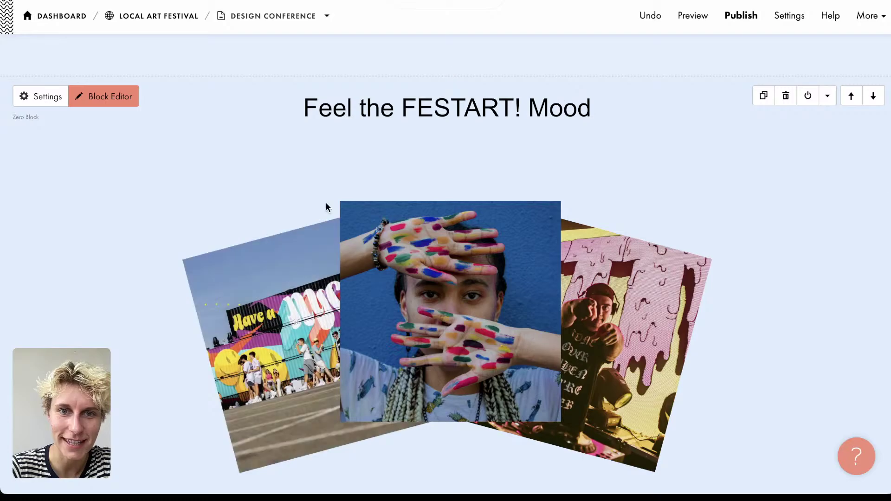
{"action": "left_click", "coordinate": [100, 98]}
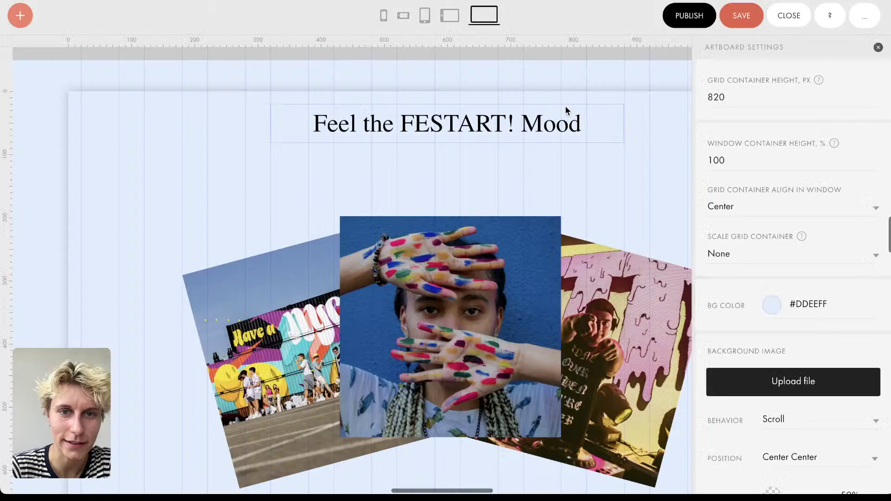
{"action": "left_click", "coordinate": [521, 119]}
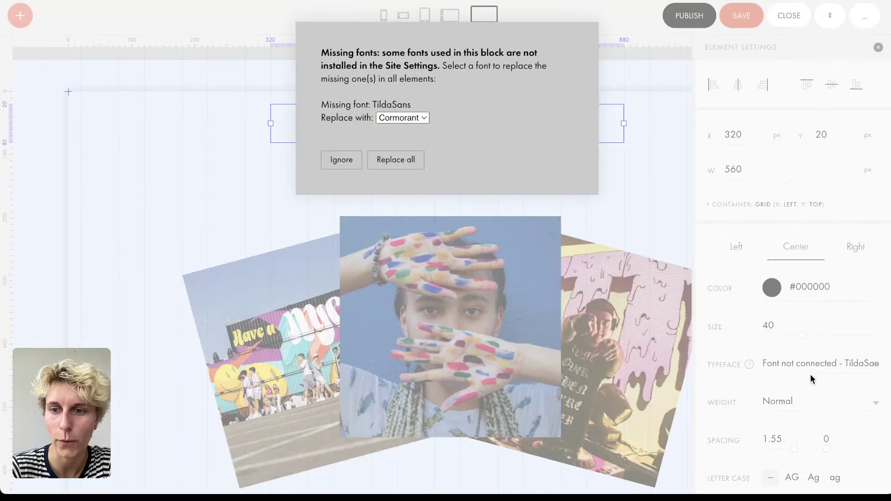
{"action": "left_click", "coordinate": [398, 160]}
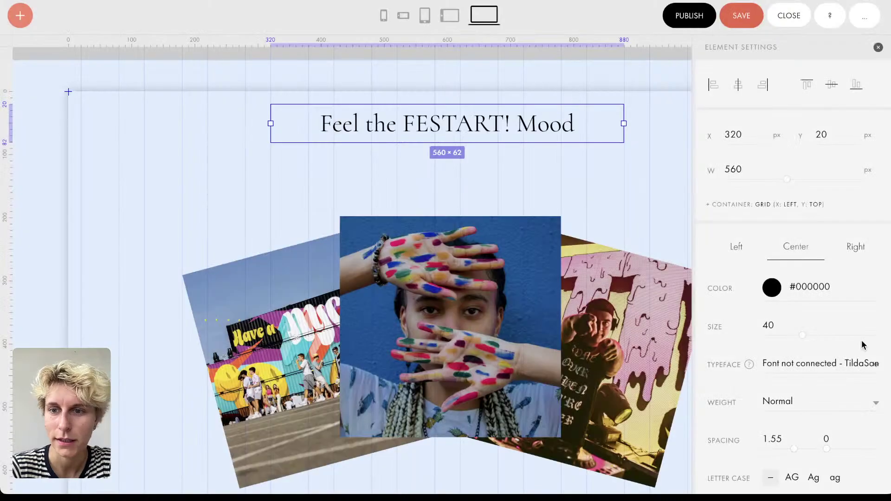
Step: Set the "Feel the FESTART! Mood" title to size 50 and Medium weight, then save and close the Zero Block
{"action": "double_click", "coordinate": [769, 325]}
{"action": "type", "text": "50"}
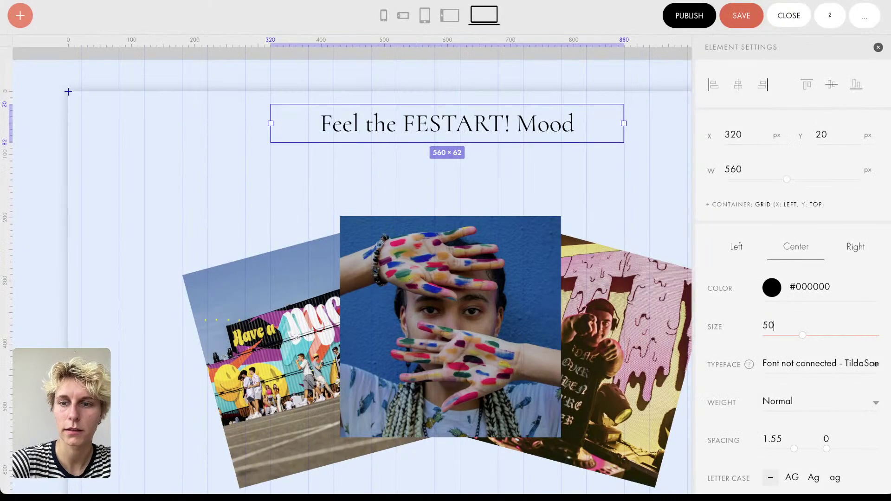
{"action": "left_click", "coordinate": [769, 401]}
{"action": "left_click", "coordinate": [771, 420]}
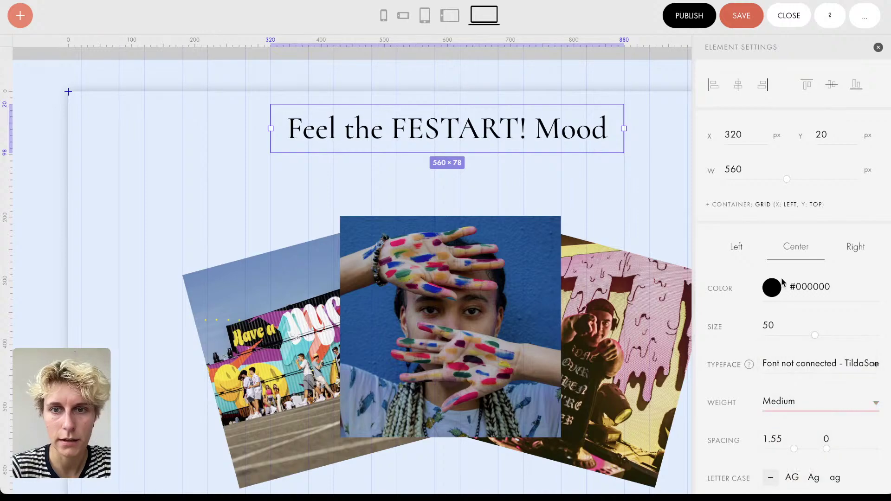
{"action": "left_click", "coordinate": [742, 19]}
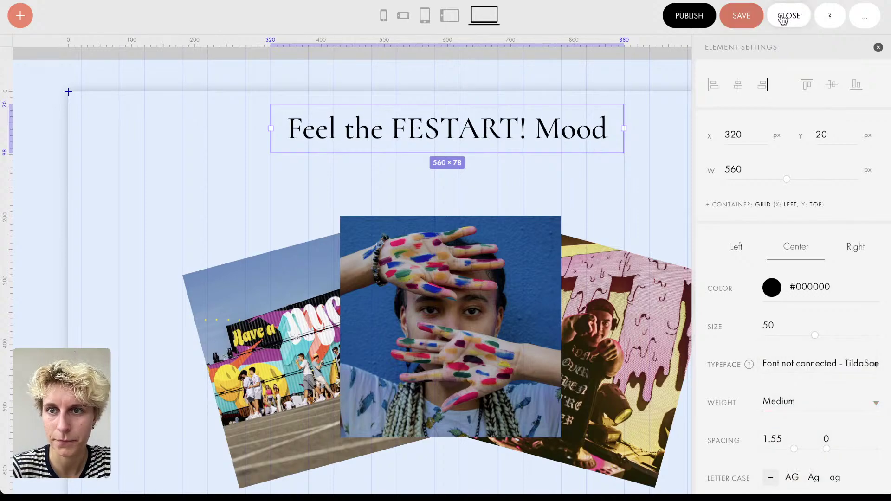
{"action": "left_click", "coordinate": [789, 15]}
Step: Review the fonts down the page, then publish the updated page and dismiss the publishing confirmation
{"action": "scroll", "coordinate": [623, 256], "scroll_direction": "down", "scroll_amount": 10}
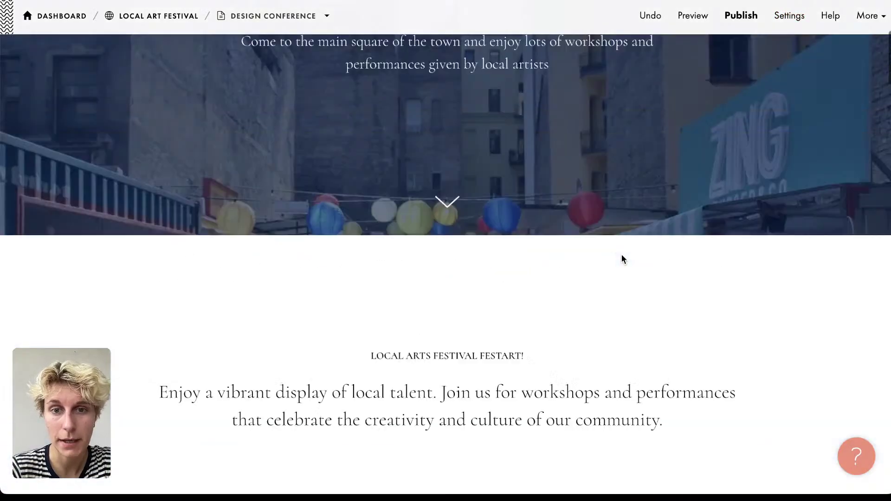
{"action": "scroll", "coordinate": [622, 255], "scroll_direction": "down", "scroll_amount": 10}
{"action": "mouse_move", "coordinate": [540, 397]}
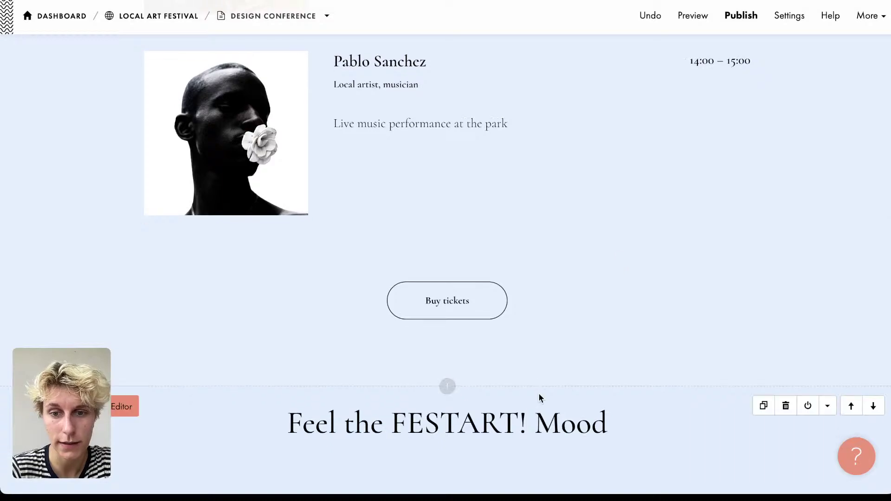
{"action": "left_click_drag", "start_coordinate": [540, 398], "coordinate": [561, 223]}
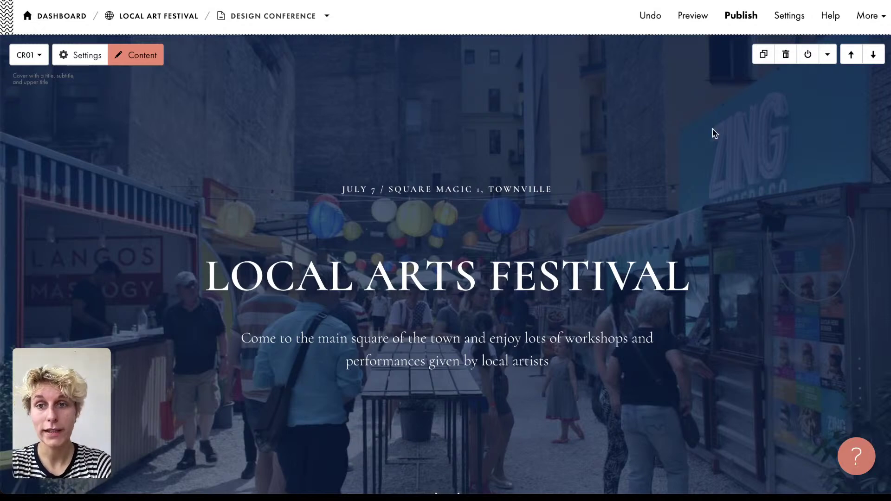
{"action": "left_click", "coordinate": [741, 18]}
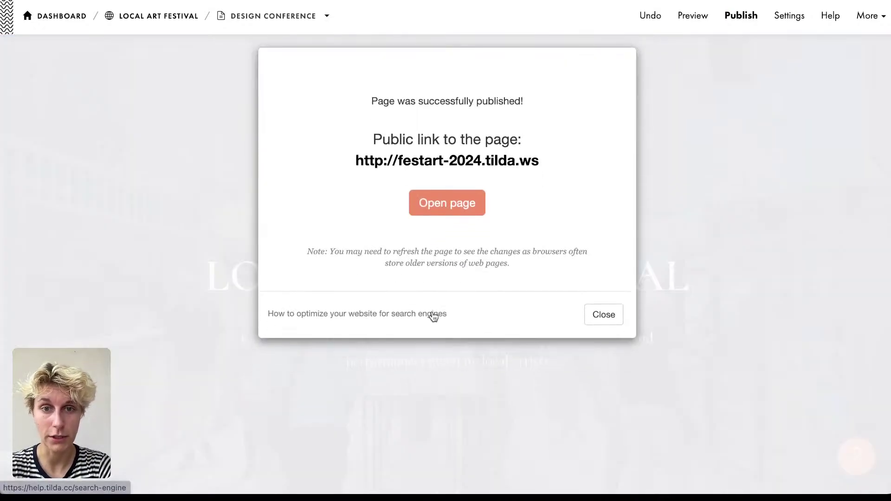
{"action": "left_click", "coordinate": [604, 314]}
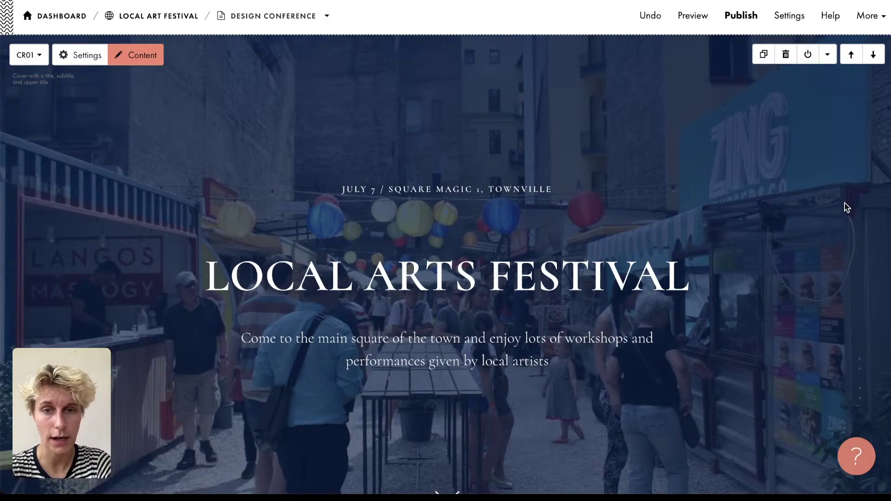
Step: Switch from the page settings to the Site Settings and look over the available settings sections
{"action": "left_click", "coordinate": [783, 38]}
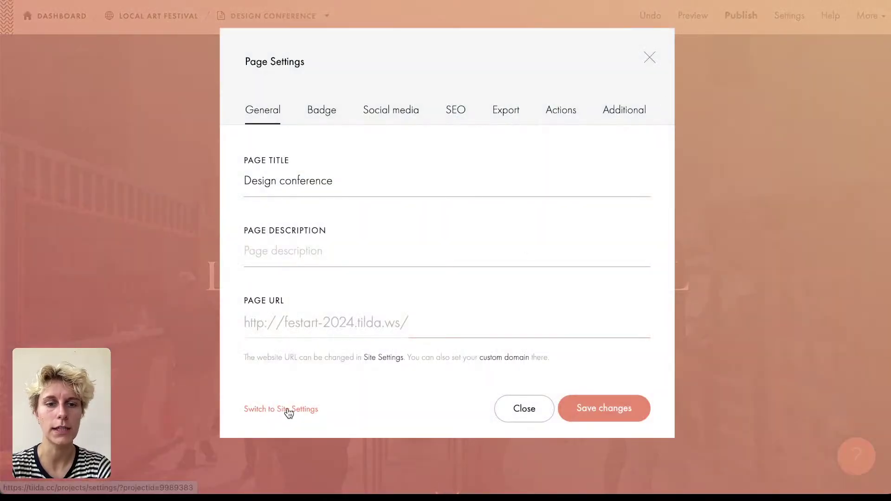
{"action": "left_click", "coordinate": [288, 410]}
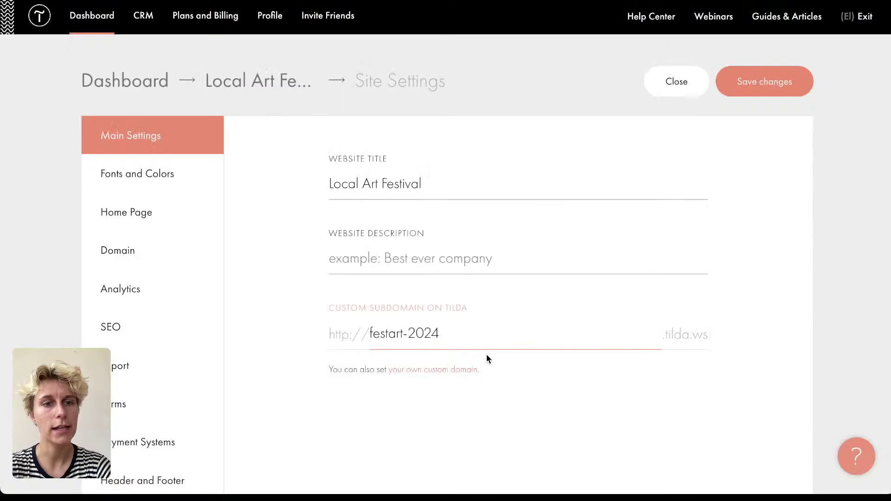
{"action": "left_click", "coordinate": [487, 355]}
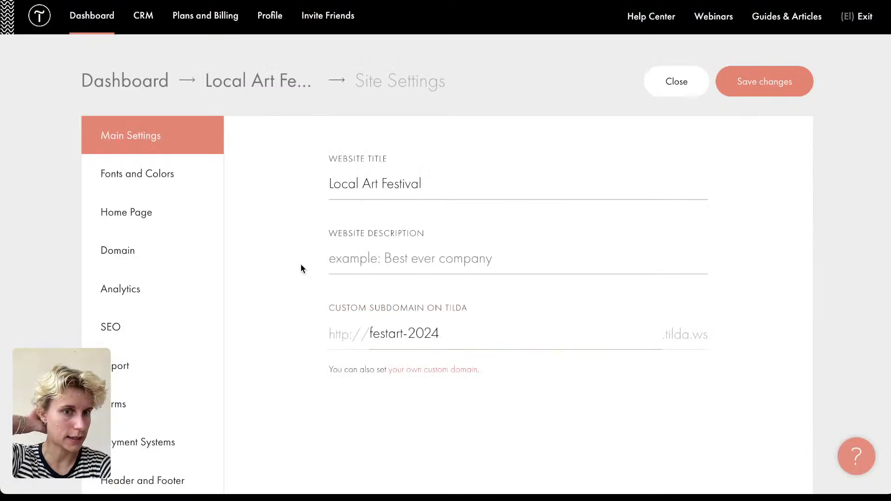
{"action": "scroll", "coordinate": [235, 324], "scroll_direction": "down", "scroll_amount": 6}
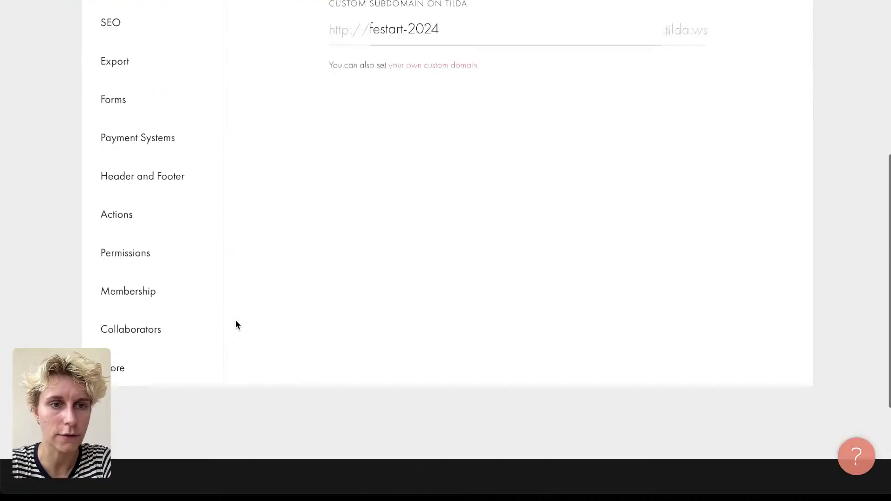
{"action": "scroll", "coordinate": [236, 324], "scroll_direction": "up", "scroll_amount": 5}
Step: Examine the data collection services available for website forms, including the CRM, email marketing and other integrations
{"action": "left_click", "coordinate": [145, 356]}
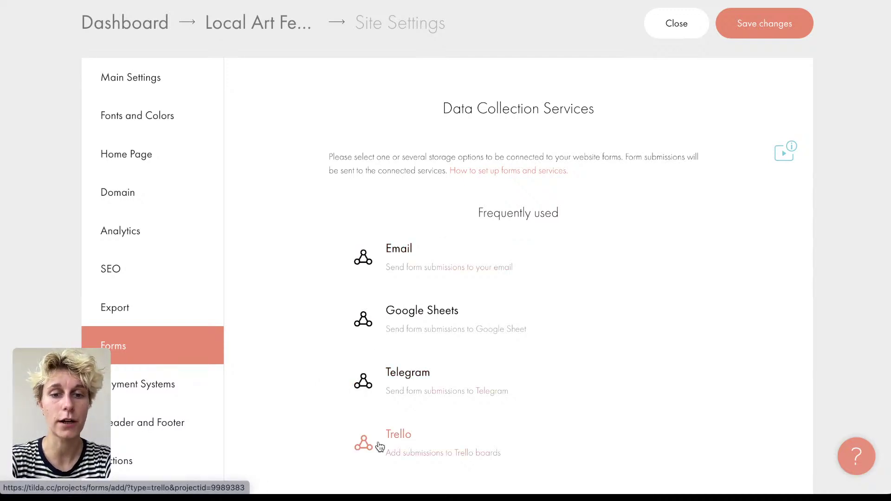
{"action": "scroll", "coordinate": [380, 447], "scroll_direction": "down", "scroll_amount": 2}
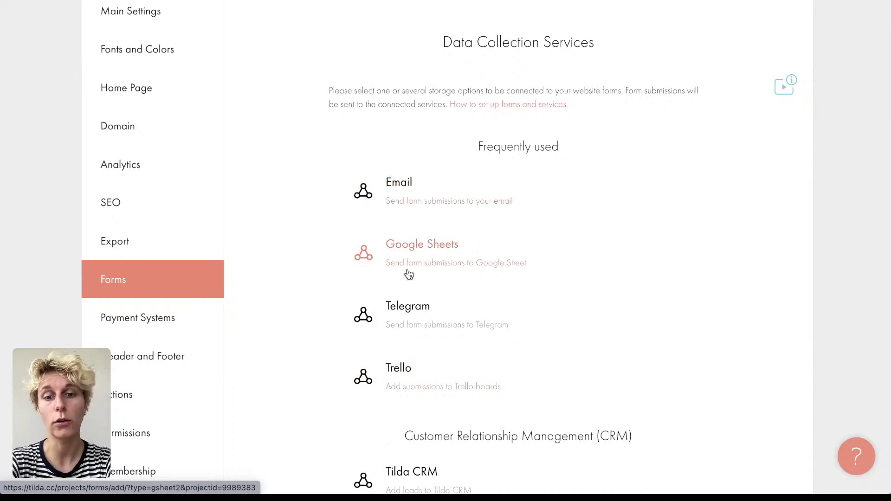
{"action": "scroll", "coordinate": [409, 274], "scroll_direction": "down", "scroll_amount": 5}
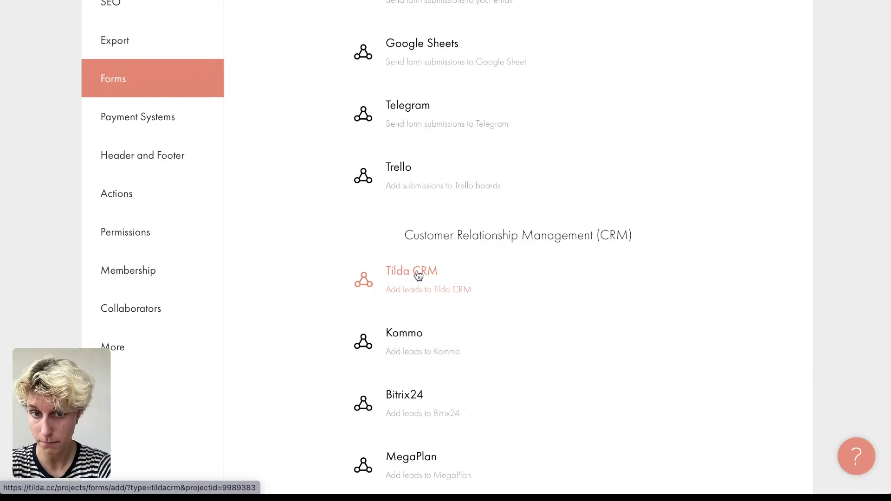
{"action": "scroll", "coordinate": [419, 275], "scroll_direction": "down", "scroll_amount": 5}
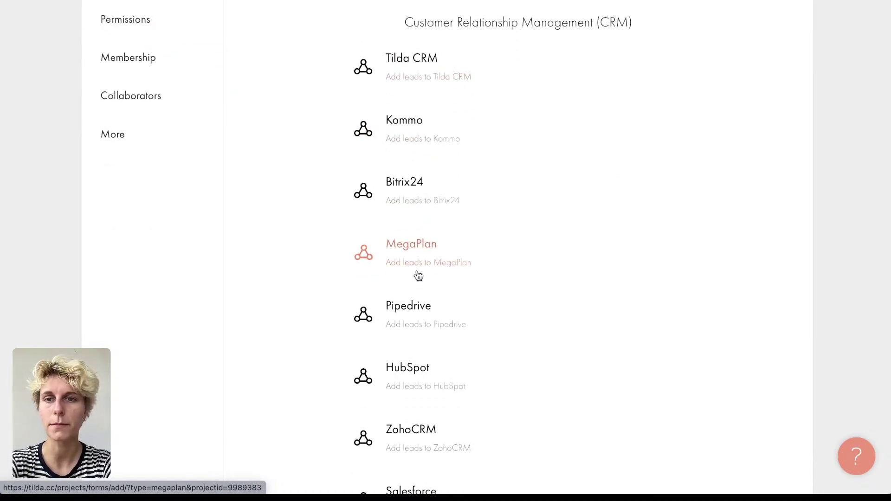
{"action": "scroll", "coordinate": [418, 275], "scroll_direction": "down", "scroll_amount": 3}
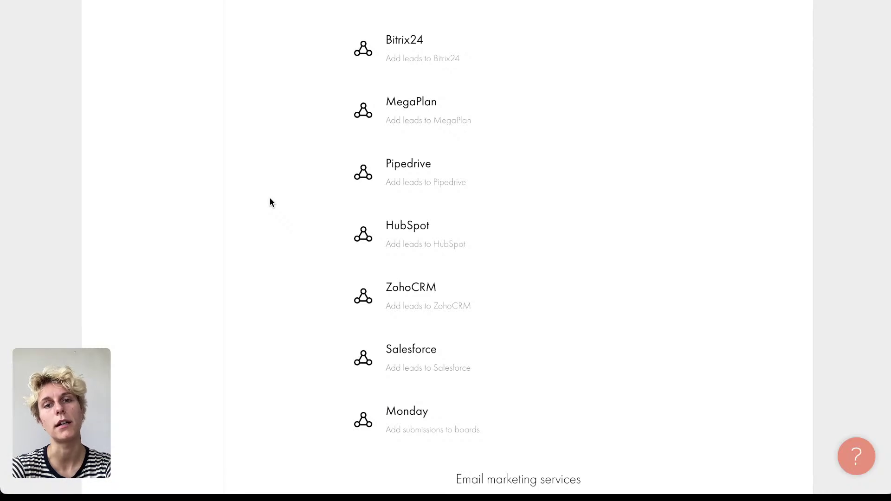
{"action": "scroll", "coordinate": [270, 200], "scroll_direction": "down", "scroll_amount": 1}
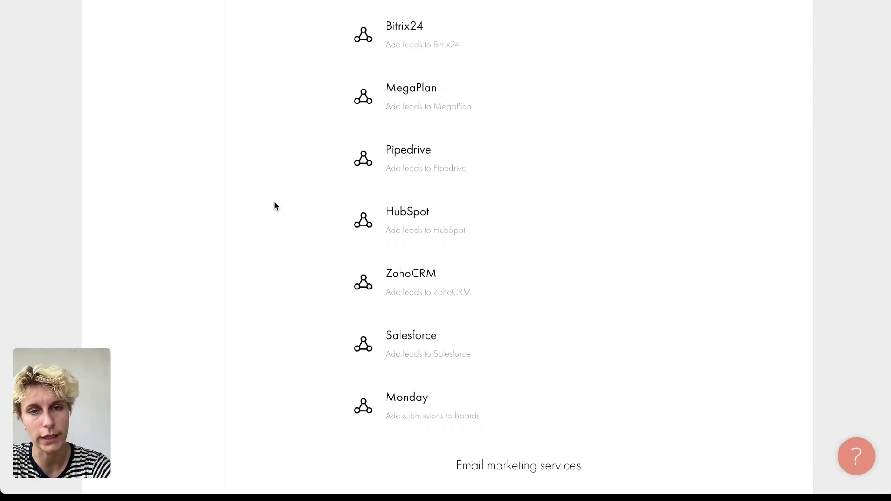
{"action": "scroll", "coordinate": [275, 206], "scroll_direction": "down", "scroll_amount": 6}
{"action": "scroll", "coordinate": [274, 205], "scroll_direction": "down", "scroll_amount": 3}
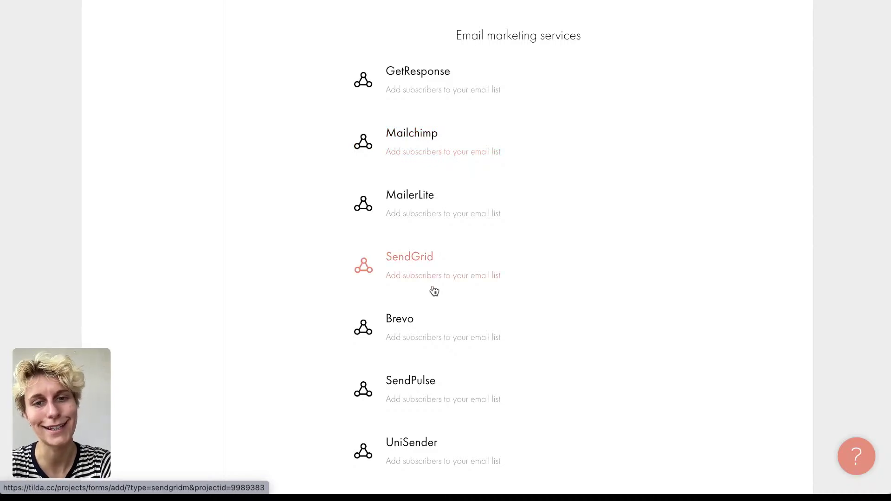
{"action": "scroll", "coordinate": [424, 320], "scroll_direction": "down", "scroll_amount": 2}
{"action": "scroll", "coordinate": [424, 320], "scroll_direction": "down", "scroll_amount": 6}
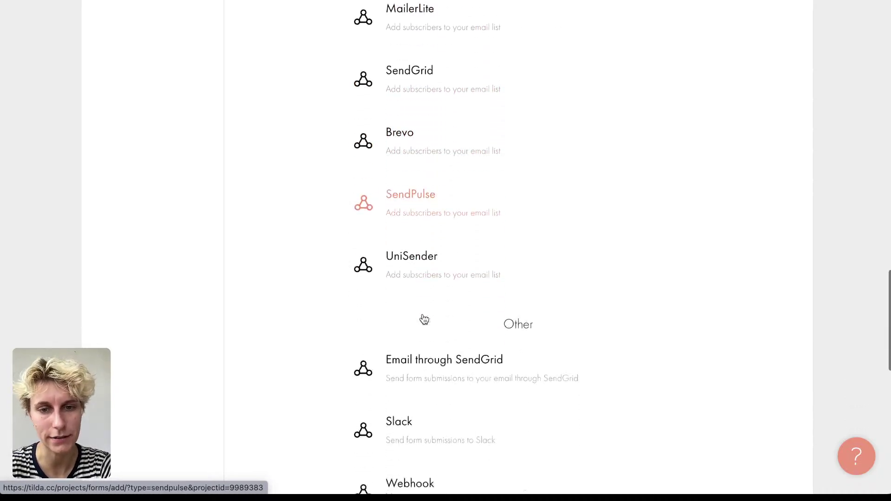
{"action": "scroll", "coordinate": [424, 320], "scroll_direction": "down", "scroll_amount": 4}
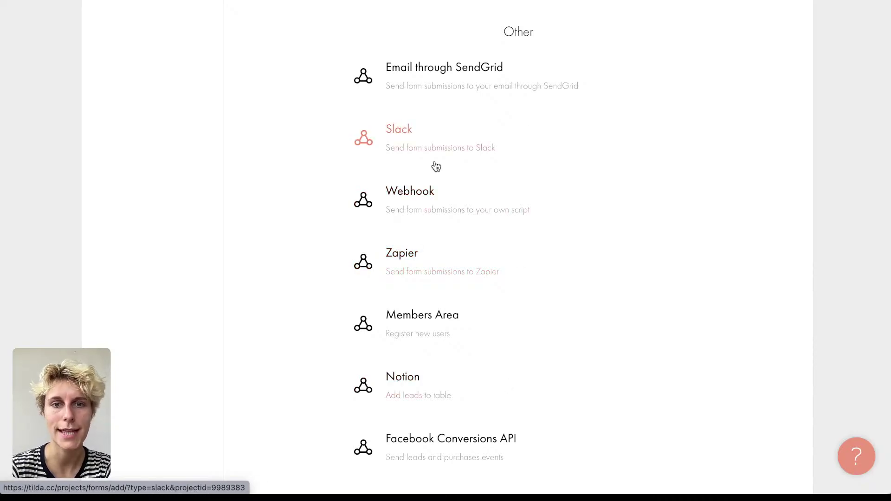
{"action": "scroll", "coordinate": [259, 195], "scroll_direction": "up", "scroll_amount": 5}
{"action": "scroll", "coordinate": [259, 196], "scroll_direction": "up", "scroll_amount": 15}
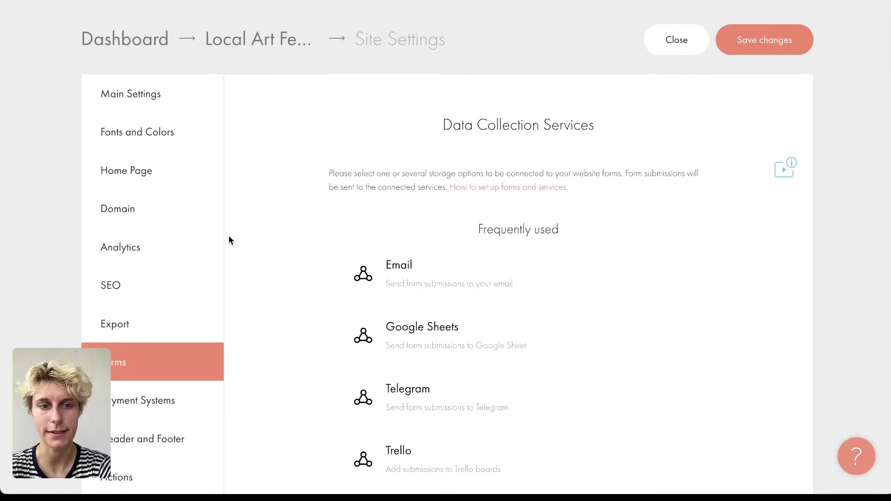
Step: Examine the site's payment system settings, including the currency format and the available payment services
{"action": "left_click", "coordinate": [164, 403]}
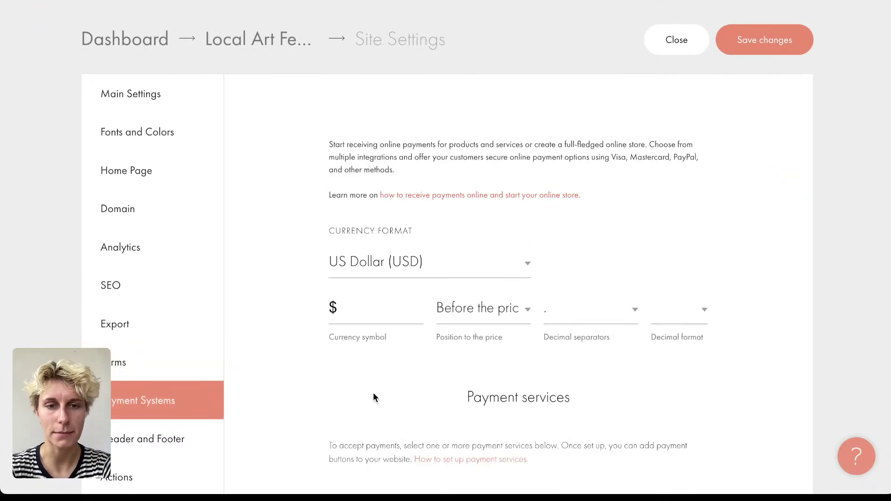
{"action": "right_click", "coordinate": [373, 393]}
{"action": "left_click", "coordinate": [357, 394]}
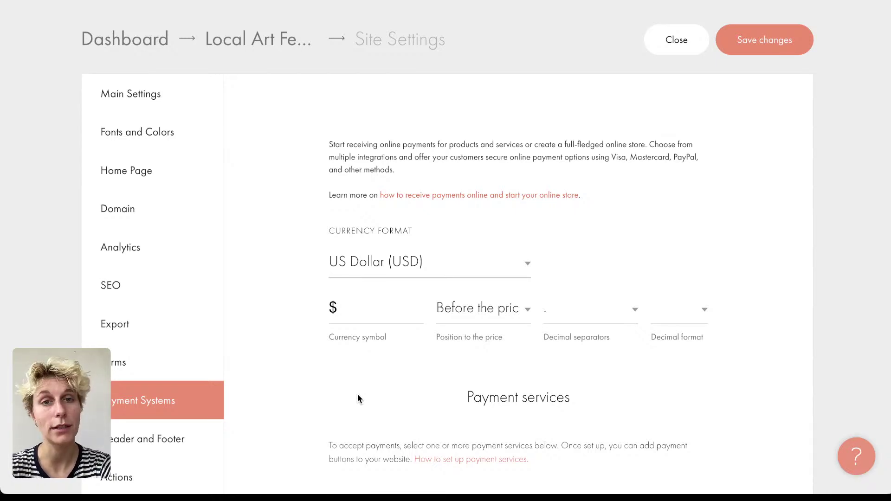
{"action": "scroll", "coordinate": [357, 394], "scroll_direction": "down", "scroll_amount": 2}
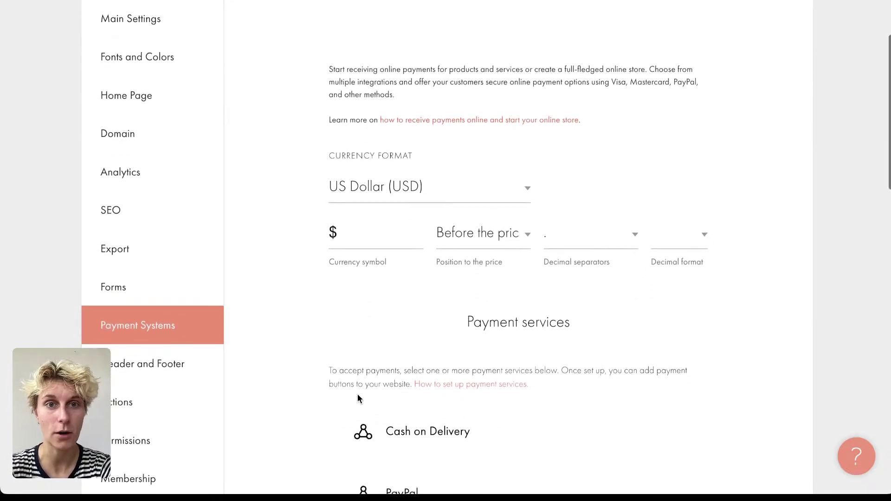
{"action": "scroll", "coordinate": [359, 398], "scroll_direction": "down", "scroll_amount": 5}
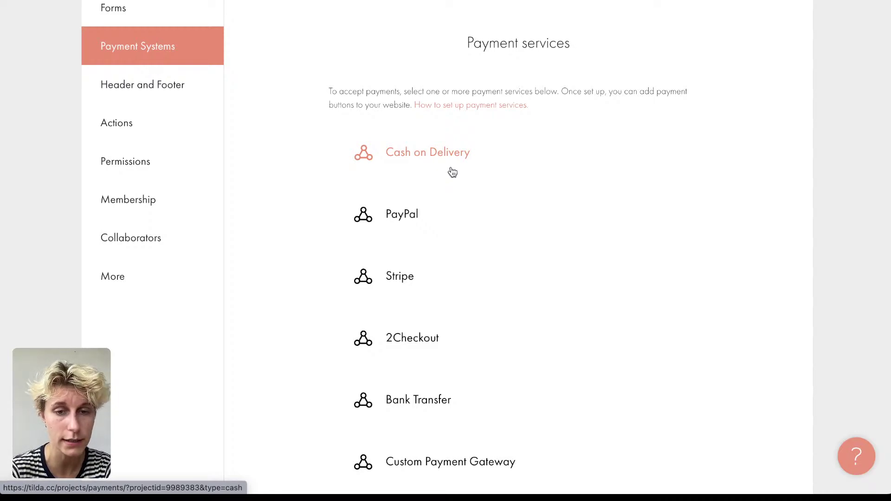
{"action": "scroll", "coordinate": [451, 171], "scroll_direction": "down", "scroll_amount": 1}
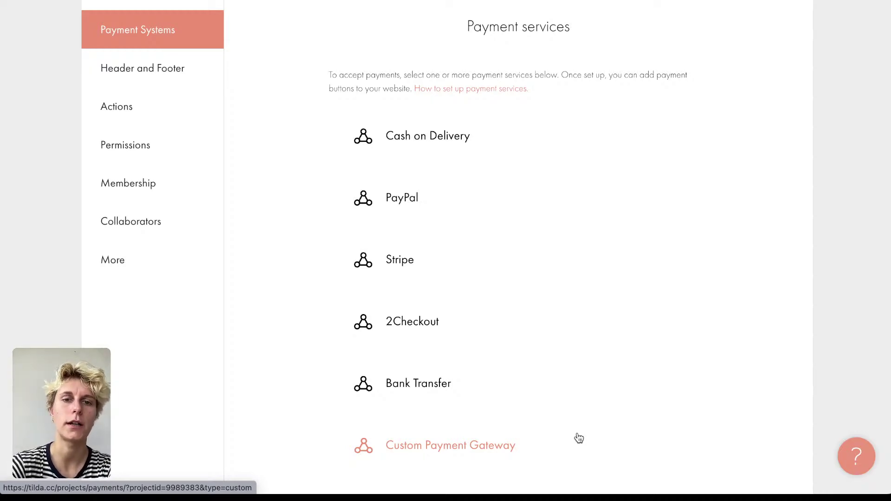
Step: Open the site's Analytics settings and view the built-in website statistics
{"action": "scroll", "coordinate": [259, 222], "scroll_direction": "up", "scroll_amount": 5}
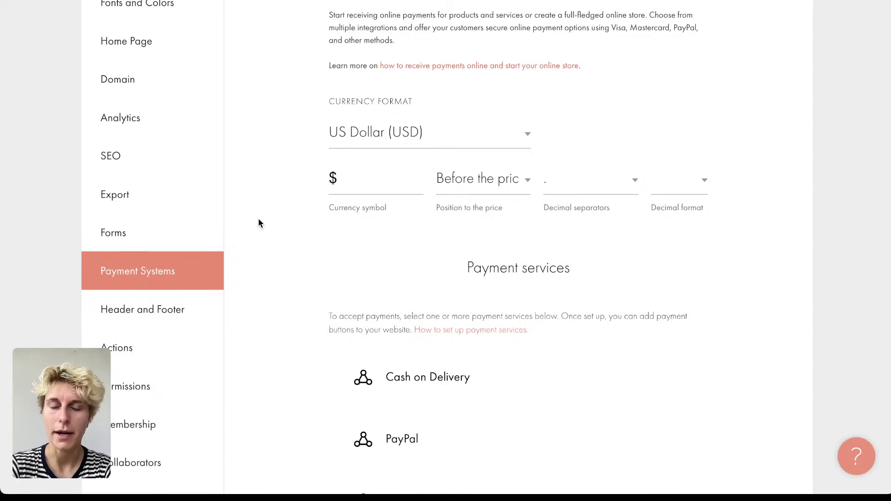
{"action": "scroll", "coordinate": [233, 223], "scroll_direction": "up", "scroll_amount": 2}
{"action": "left_click", "coordinate": [169, 219]}
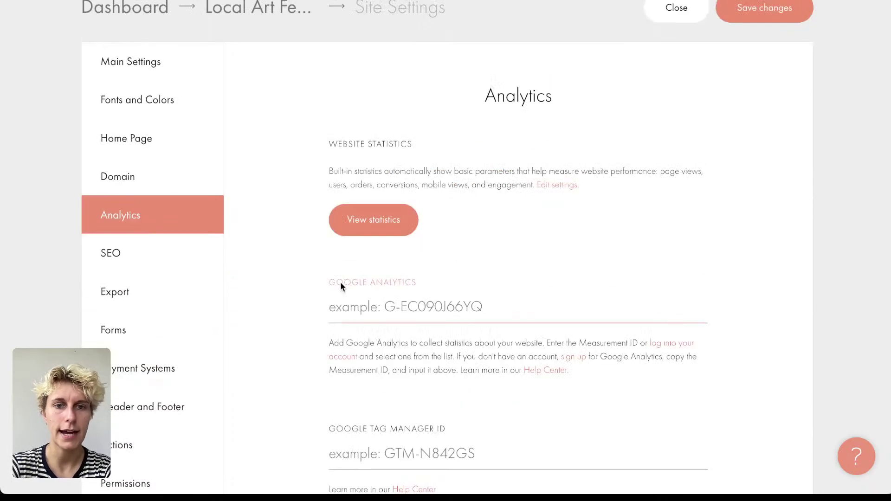
{"action": "scroll", "coordinate": [341, 282], "scroll_direction": "up", "scroll_amount": 2}
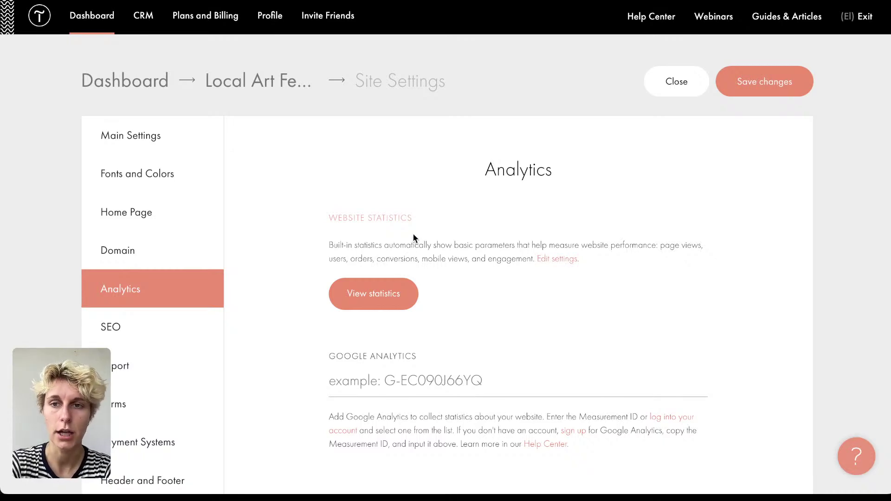
{"action": "left_click", "coordinate": [381, 296]}
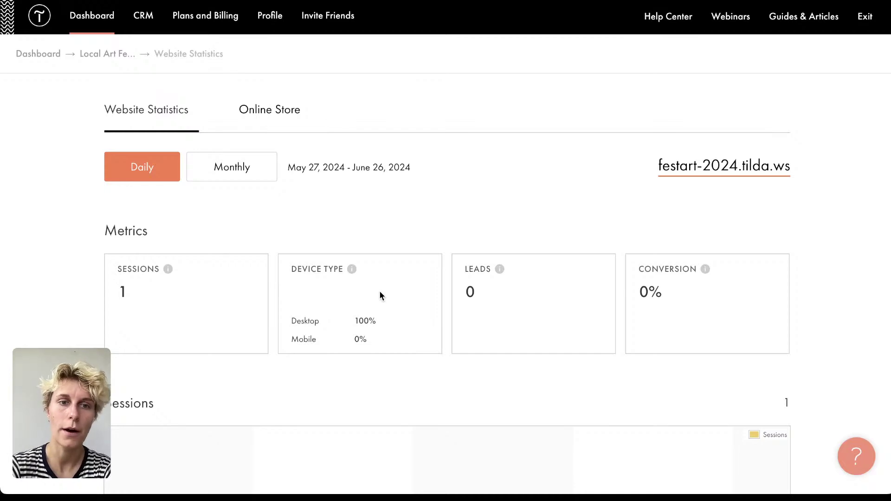
Step: Switch the website statistics to monthly and back to daily, then examine the metrics and sessions chart
{"action": "left_click", "coordinate": [221, 176]}
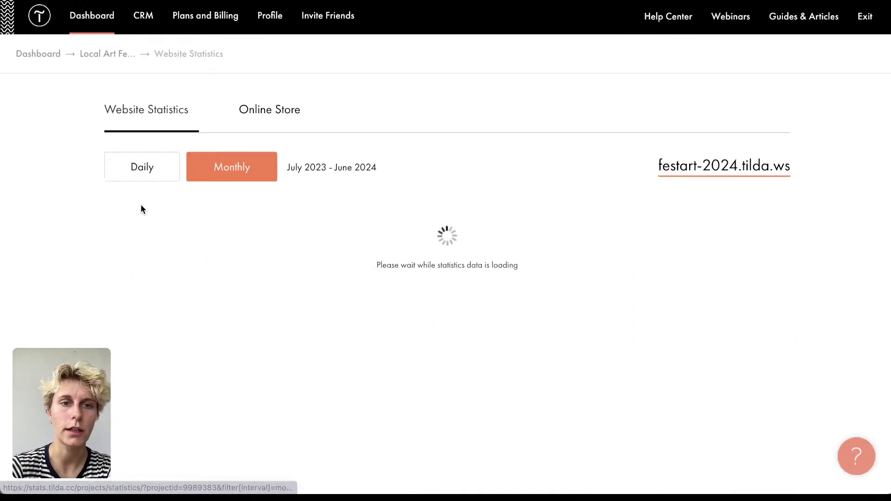
{"action": "left_click", "coordinate": [155, 184]}
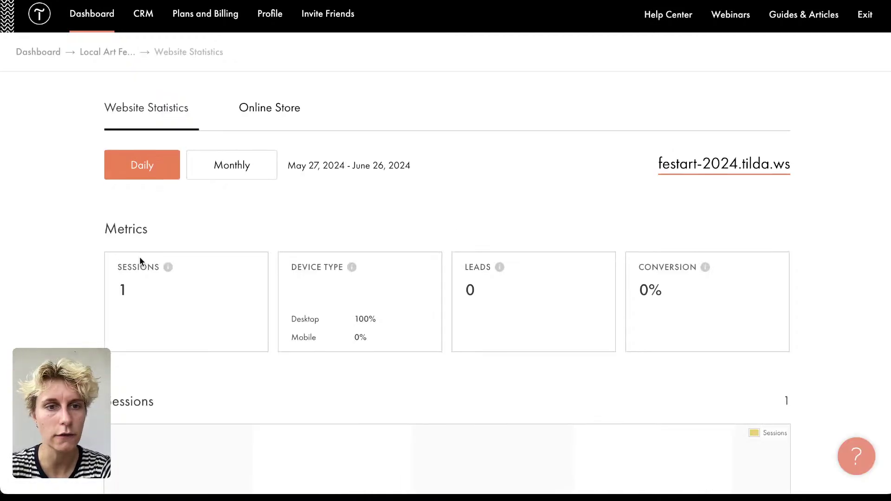
{"action": "scroll", "coordinate": [140, 258], "scroll_direction": "down", "scroll_amount": 2}
{"action": "scroll", "coordinate": [106, 240], "scroll_direction": "up", "scroll_amount": 2}
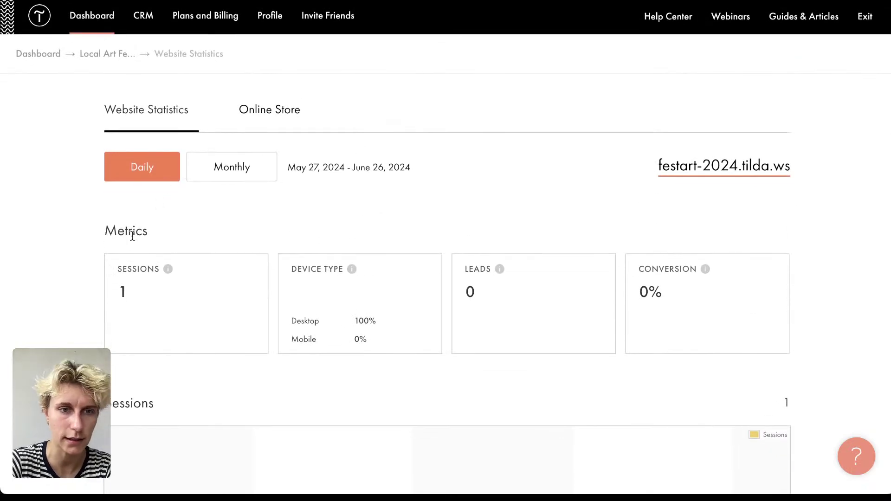
{"action": "scroll", "coordinate": [133, 236], "scroll_direction": "down", "scroll_amount": 2}
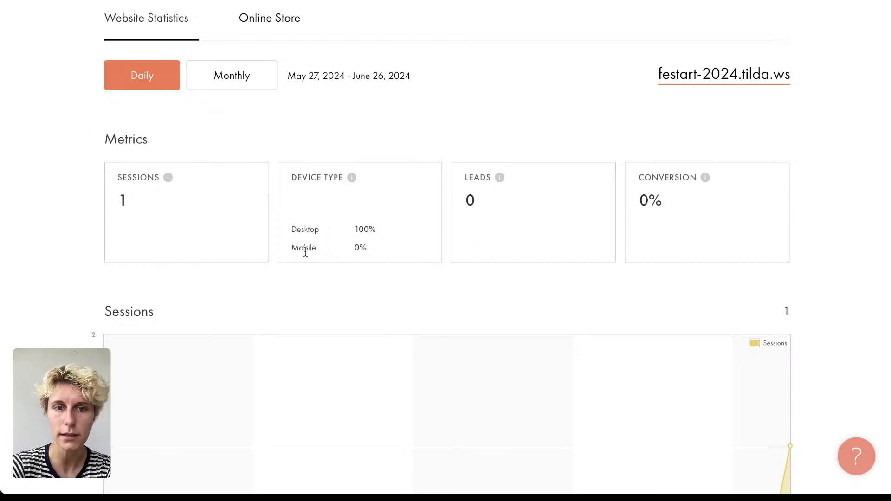
Step: Examine the daily website statistics, including the device types, leads, activity and conversion table, popular pages, events, referral traffic and top countries
{"action": "left_click_drag", "start_coordinate": [291, 226], "coordinate": [377, 283]}
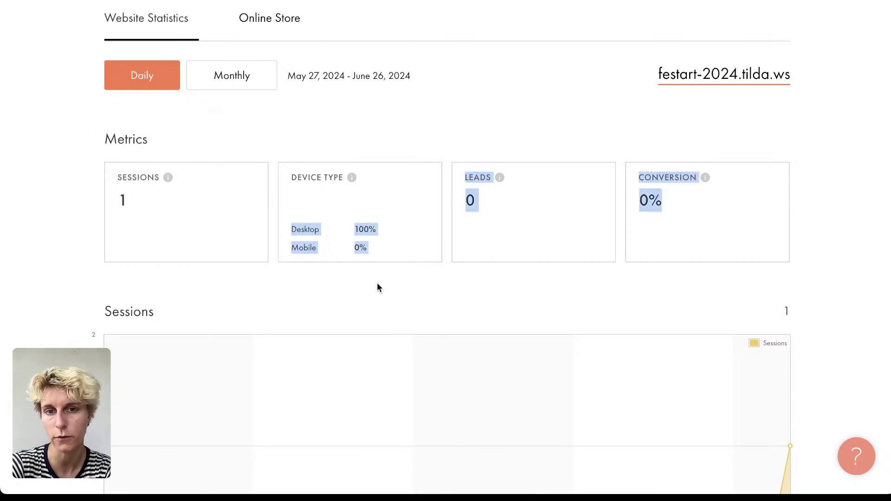
{"action": "left_click", "coordinate": [377, 282]}
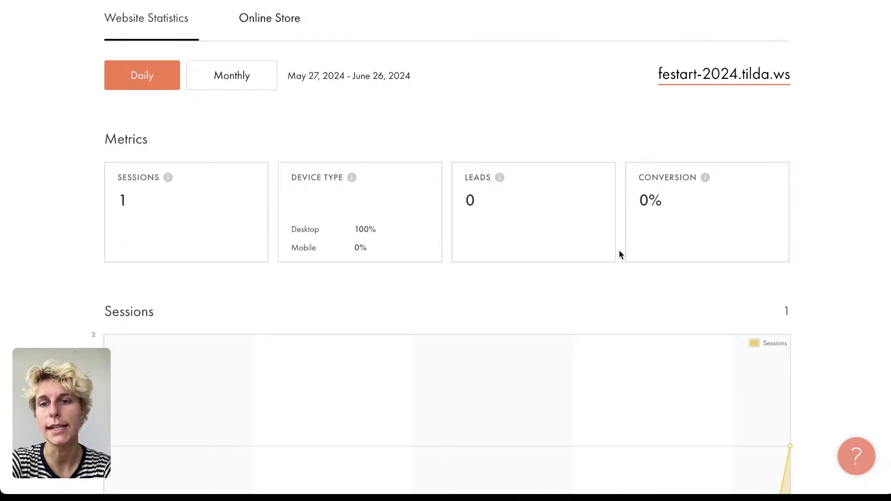
{"action": "scroll", "coordinate": [691, 213], "scroll_direction": "down", "scroll_amount": 6}
{"action": "scroll", "coordinate": [691, 213], "scroll_direction": "down", "scroll_amount": 2}
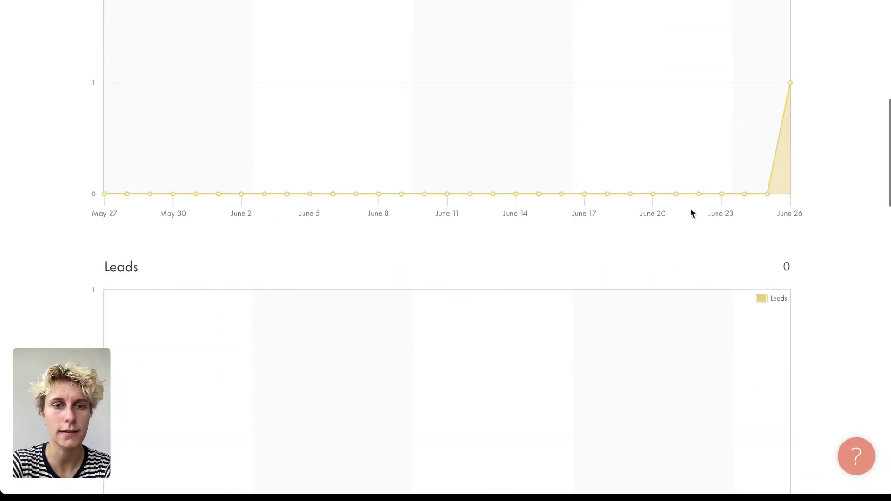
{"action": "scroll", "coordinate": [489, 224], "scroll_direction": "down", "scroll_amount": 5}
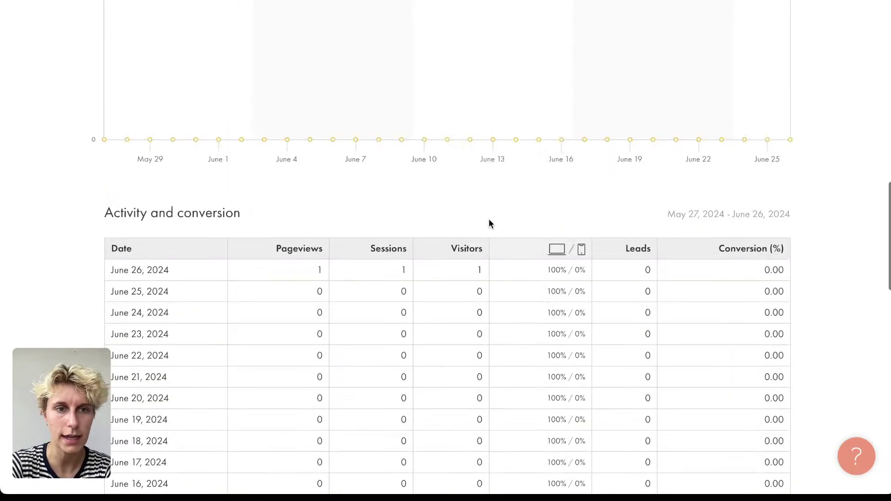
{"action": "scroll", "coordinate": [489, 223], "scroll_direction": "down", "scroll_amount": 3}
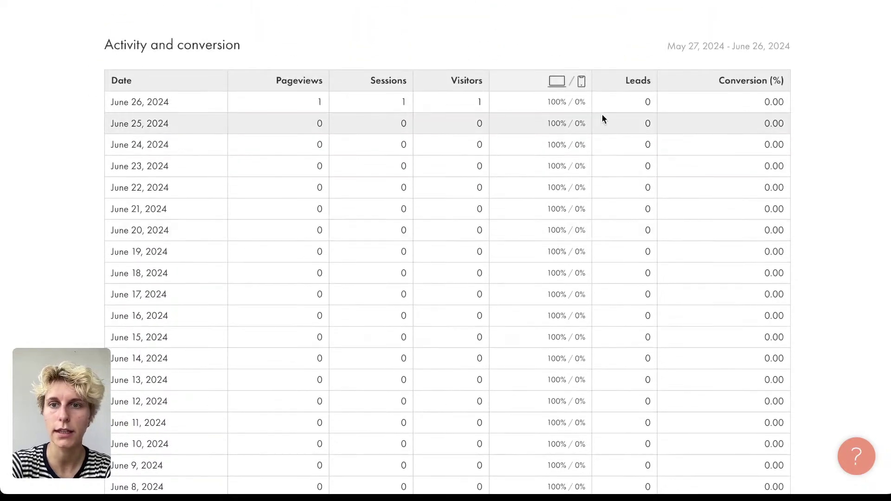
{"action": "scroll", "coordinate": [566, 123], "scroll_direction": "down", "scroll_amount": 15}
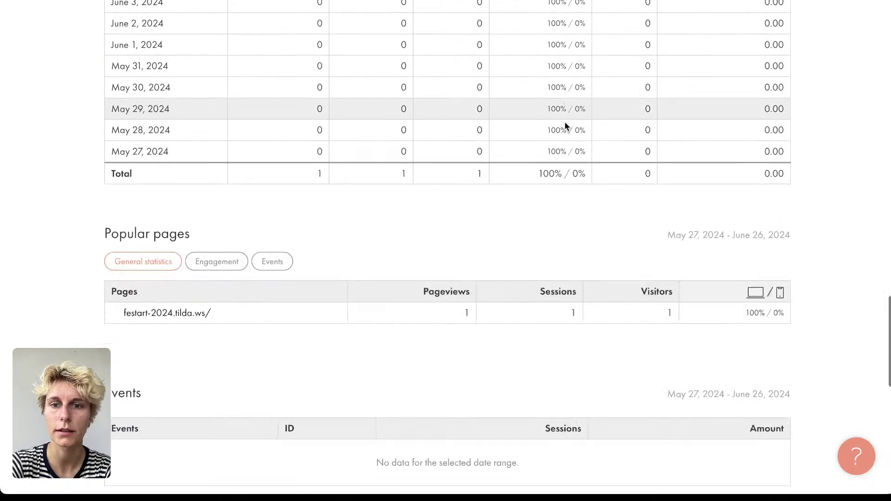
{"action": "scroll", "coordinate": [566, 124], "scroll_direction": "up", "scroll_amount": 5}
{"action": "scroll", "coordinate": [565, 124], "scroll_direction": "down", "scroll_amount": 4}
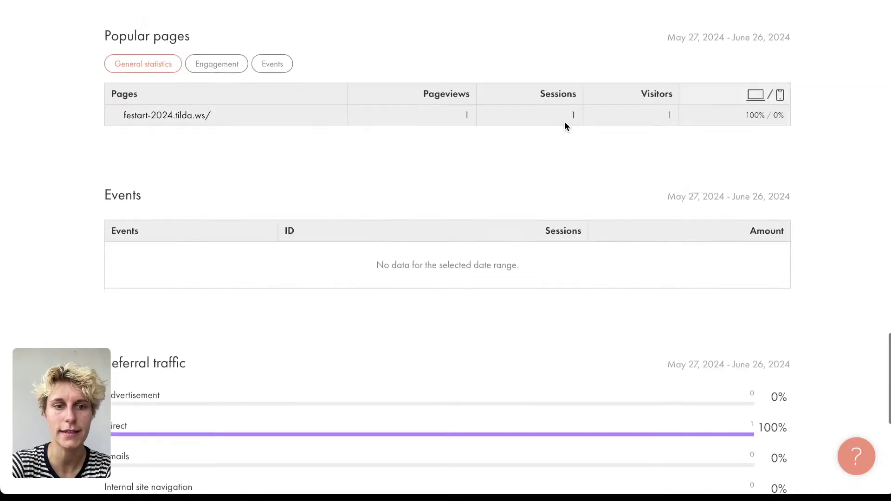
{"action": "scroll", "coordinate": [566, 124], "scroll_direction": "down", "scroll_amount": 8}
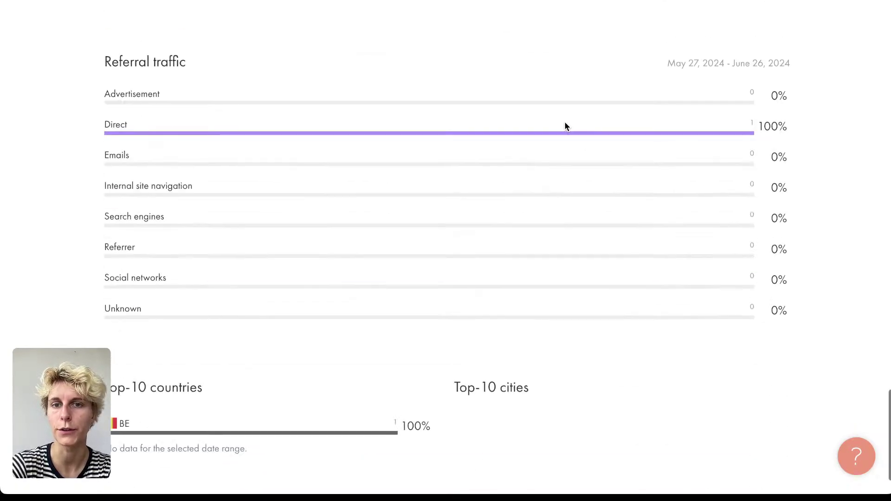
{"action": "scroll", "coordinate": [565, 124], "scroll_direction": "up", "scroll_amount": 20}
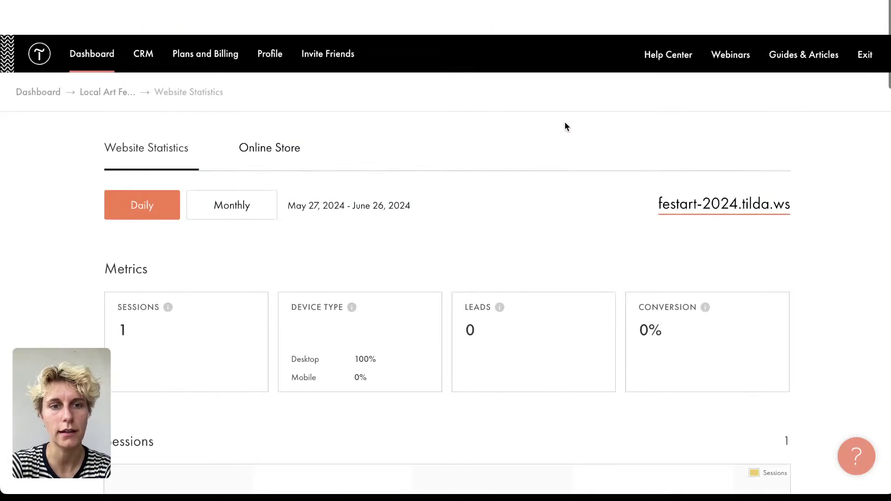
Step: Switch the statistics to monthly, then view the Online Store metrics and the total orders and total sales charts
{"action": "left_click", "coordinate": [209, 173]}
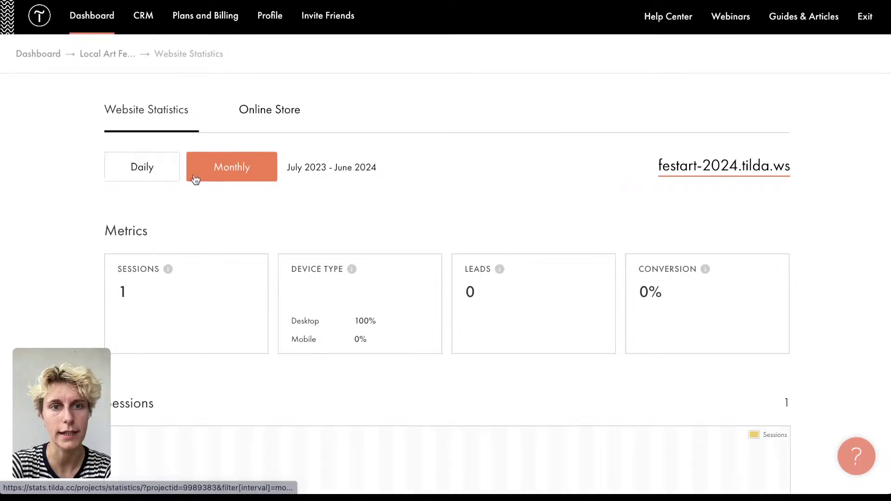
{"action": "left_click", "coordinate": [288, 120]}
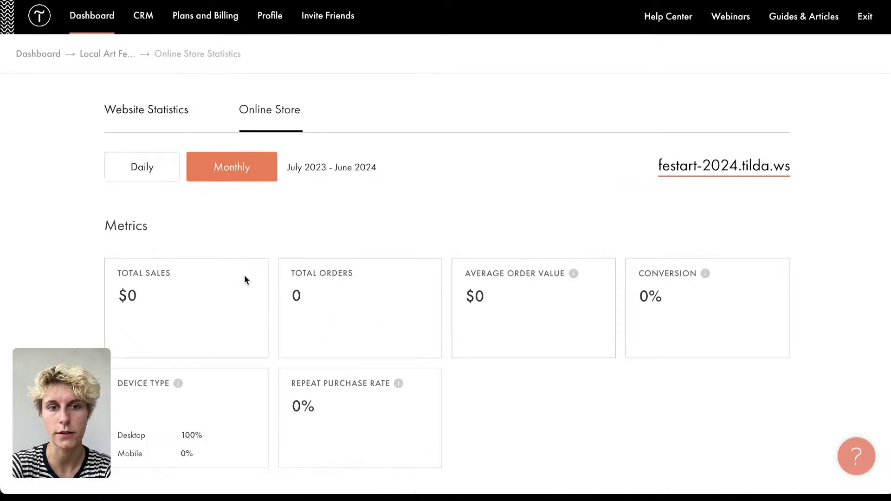
{"action": "scroll", "coordinate": [244, 275], "scroll_direction": "down", "scroll_amount": 12}
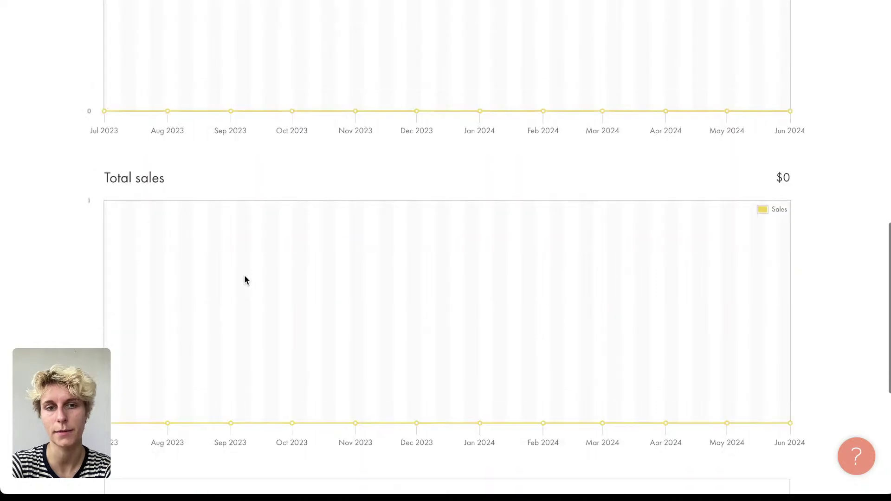
{"action": "scroll", "coordinate": [246, 280], "scroll_direction": "up", "scroll_amount": 5}
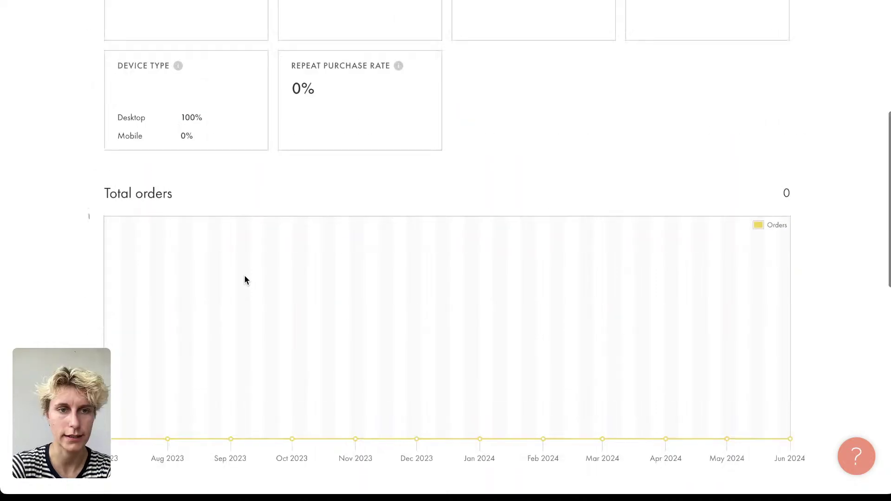
{"action": "scroll", "coordinate": [245, 281], "scroll_direction": "up", "scroll_amount": 7}
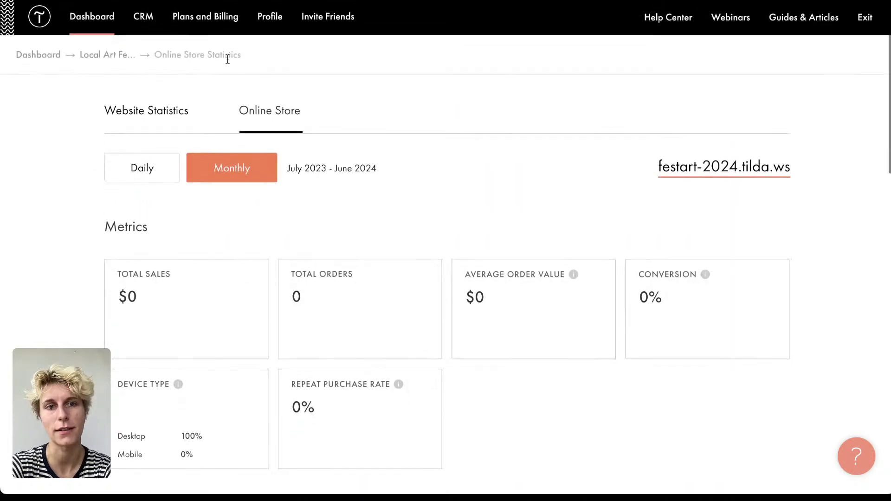
Step: Return to the site's Analytics settings and examine the Google Analytics, Google Tag Manager and Facebook Pixel options
{"action": "left_click", "coordinate": [108, 54]}
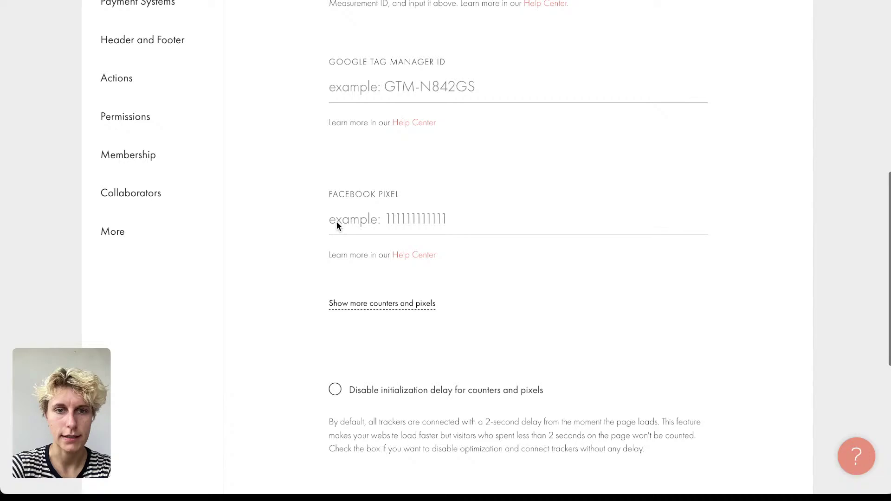
{"action": "scroll", "coordinate": [336, 226], "scroll_direction": "up", "scroll_amount": 5}
{"action": "triple_click", "coordinate": [467, 163]}
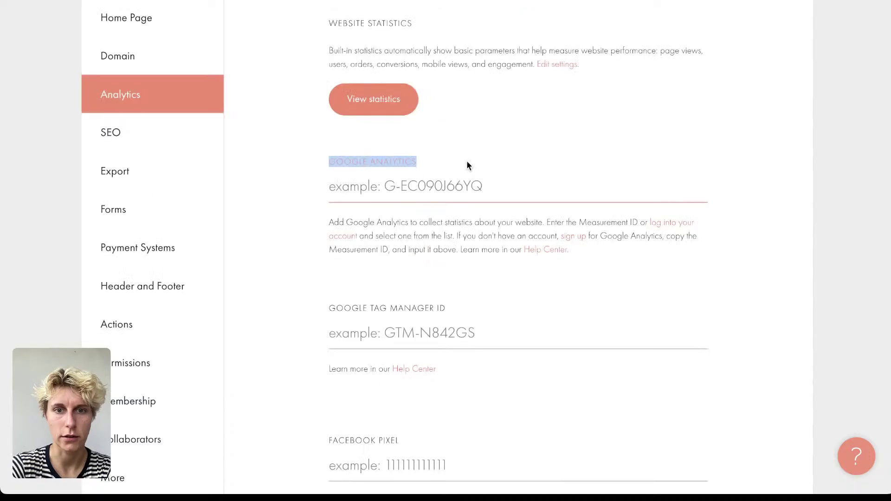
{"action": "left_click", "coordinate": [342, 285]}
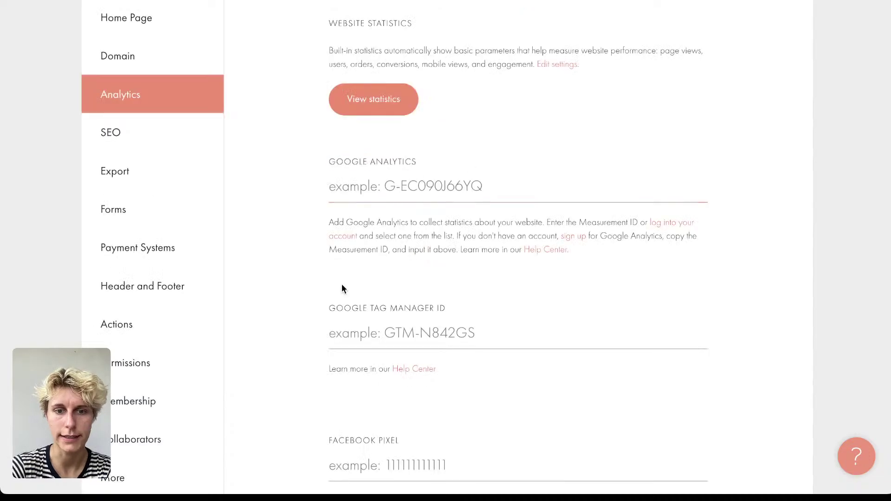
Step: Open the site's Search Engine Optimization (SEO) settings and read the introduction
{"action": "scroll", "coordinate": [350, 341], "scroll_direction": "up", "scroll_amount": 5}
{"action": "left_click", "coordinate": [215, 345]}
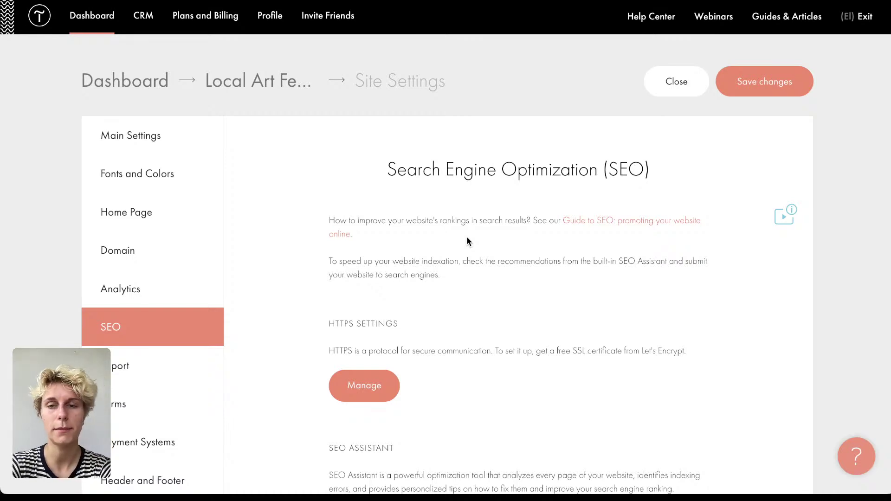
{"action": "left_click_drag", "start_coordinate": [609, 170], "coordinate": [650, 171]}
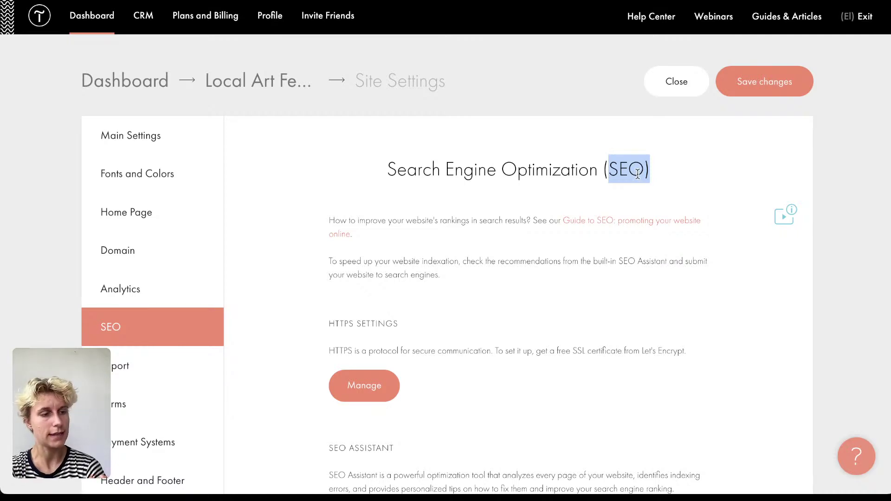
{"action": "left_click", "coordinate": [638, 176]}
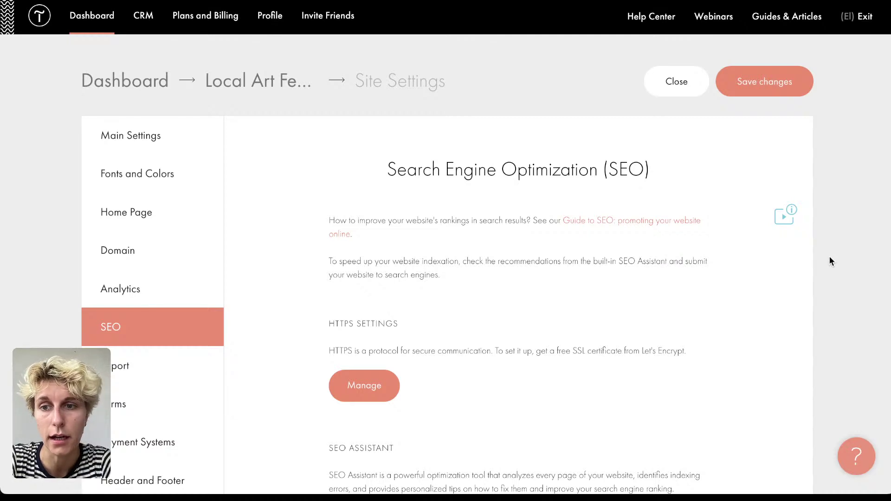
Step: Open the SEO video tutorial on YouTube and look over its chapters and description
{"action": "left_click", "coordinate": [789, 216]}
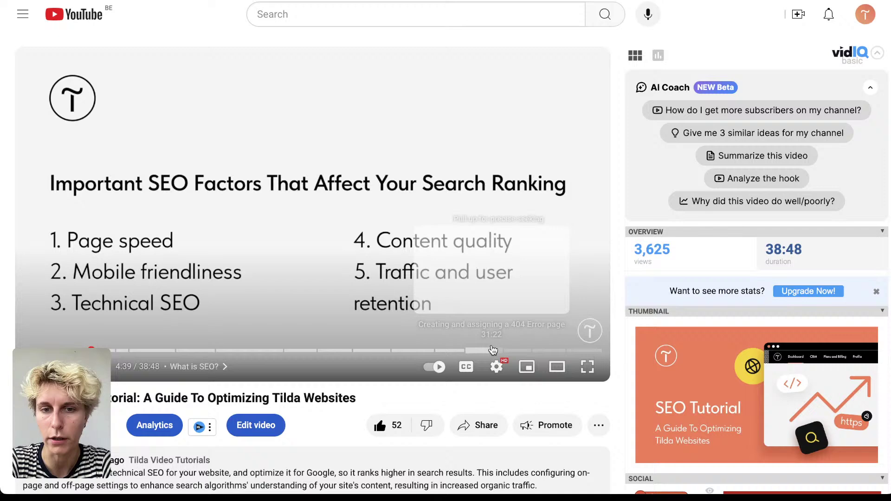
{"action": "scroll", "coordinate": [493, 349], "scroll_direction": "down", "scroll_amount": 5}
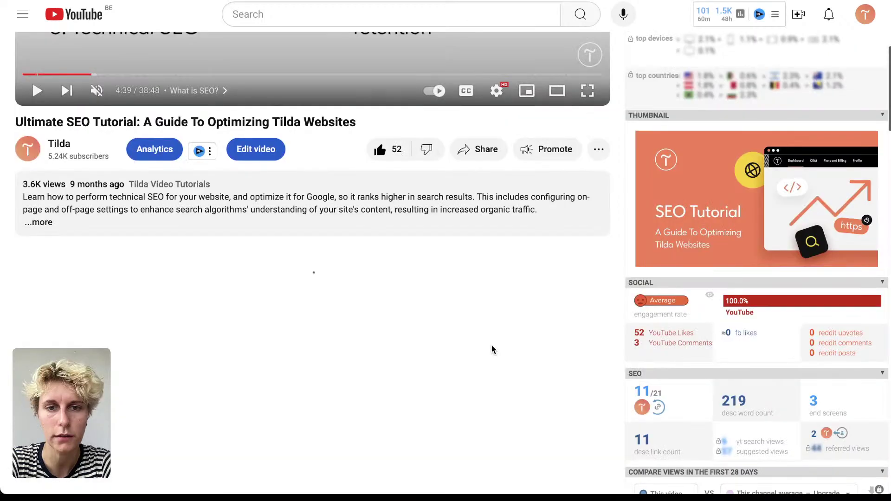
{"action": "scroll", "coordinate": [492, 349], "scroll_direction": "up", "scroll_amount": 5}
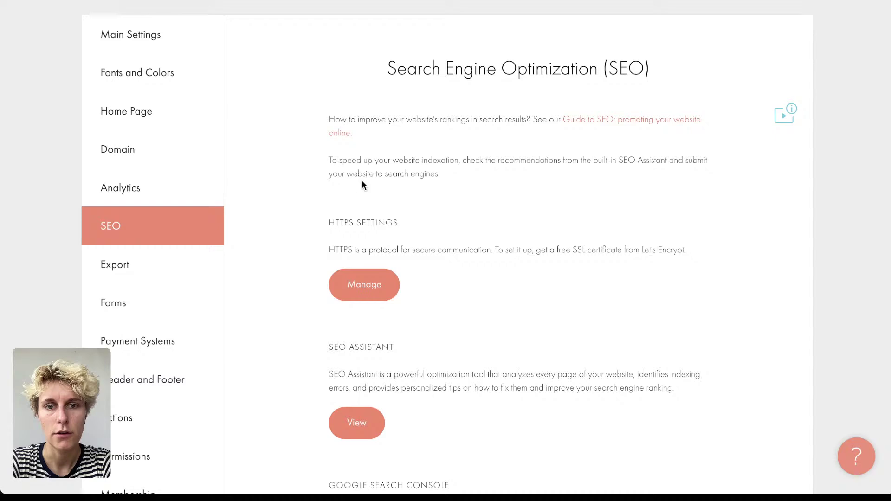
Step: Switch back to the Tilda SEO settings and examine the HTTPS settings and SEO Assistant sections
{"action": "left_click_drag", "start_coordinate": [361, 180], "coordinate": [371, 268]}
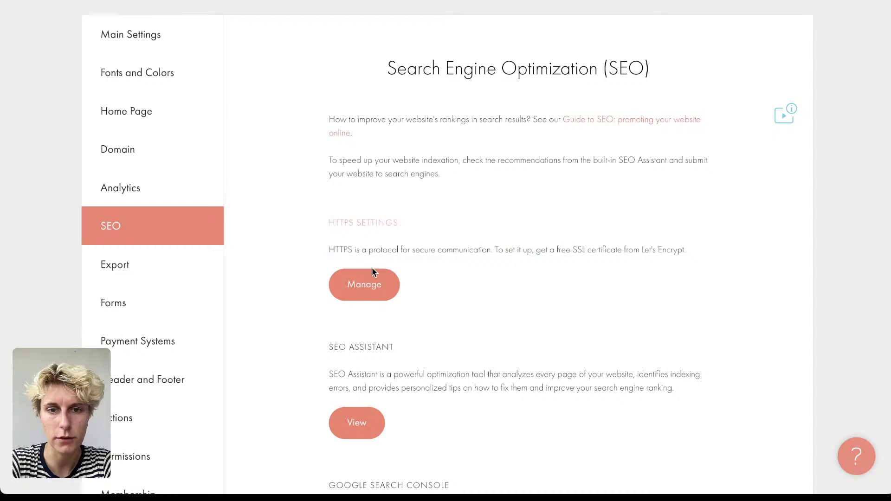
{"action": "left_click", "coordinate": [714, 134]}
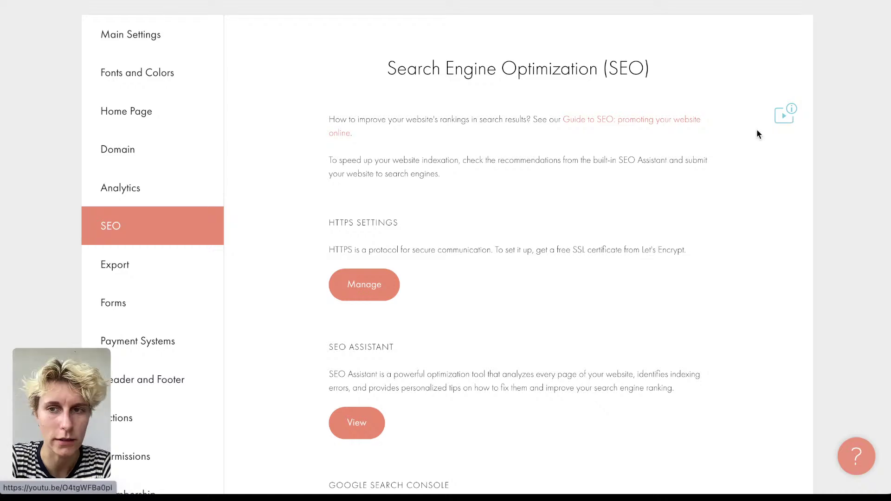
{"action": "scroll", "coordinate": [357, 253], "scroll_direction": "down", "scroll_amount": 3}
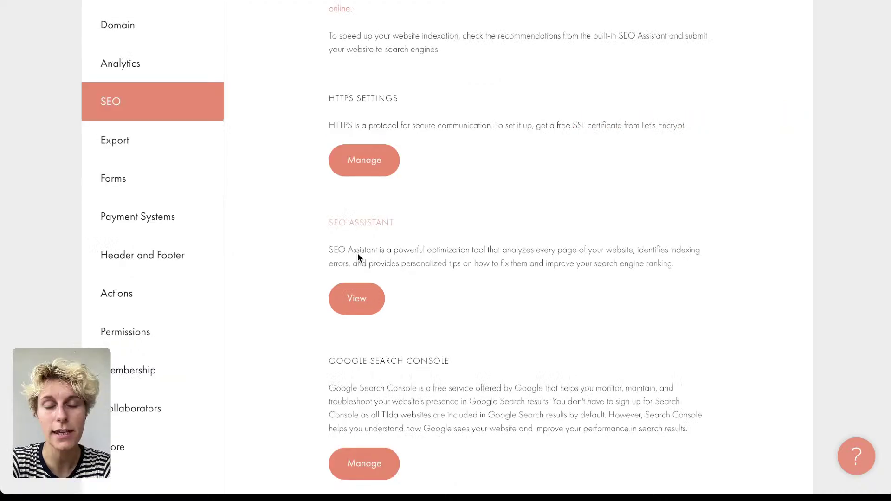
Step: View the SEO Assistant report for the site's pages, check its warnings, and return to the SEO settings
{"action": "left_click", "coordinate": [353, 291]}
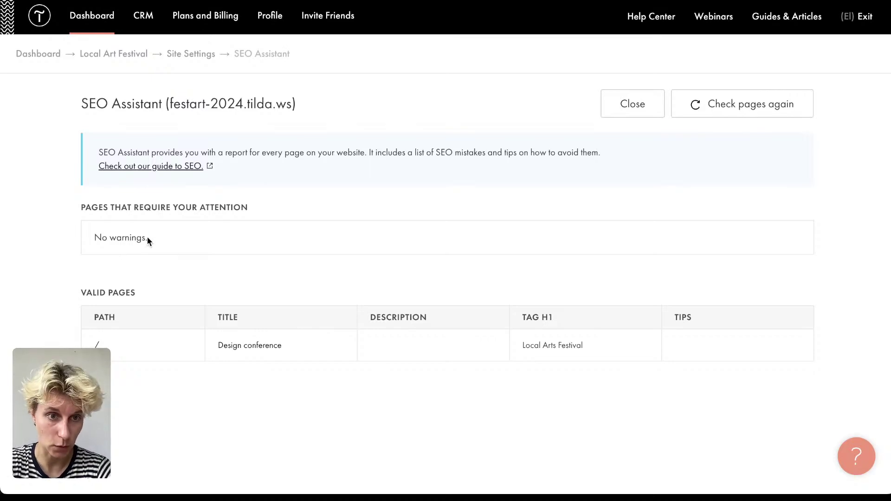
{"action": "left_click_drag", "start_coordinate": [147, 237], "coordinate": [46, 230]}
{"action": "left_click", "coordinate": [46, 230]}
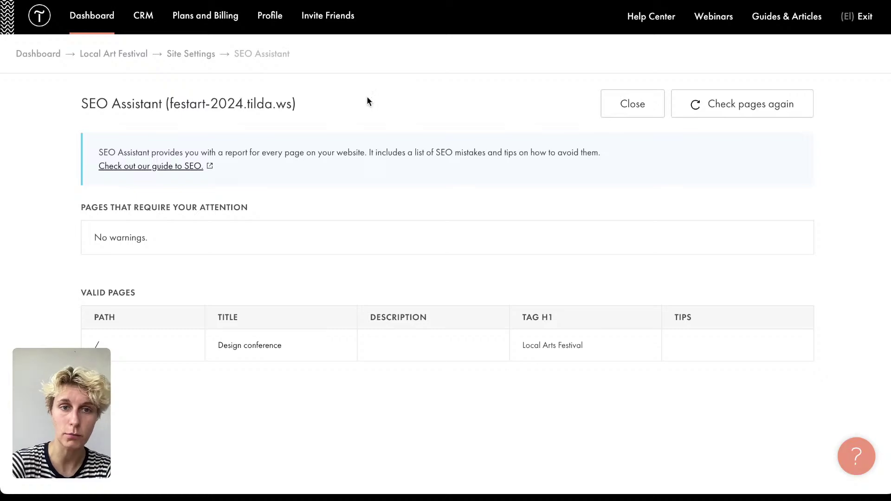
{"action": "key", "text": "alt+Left"}
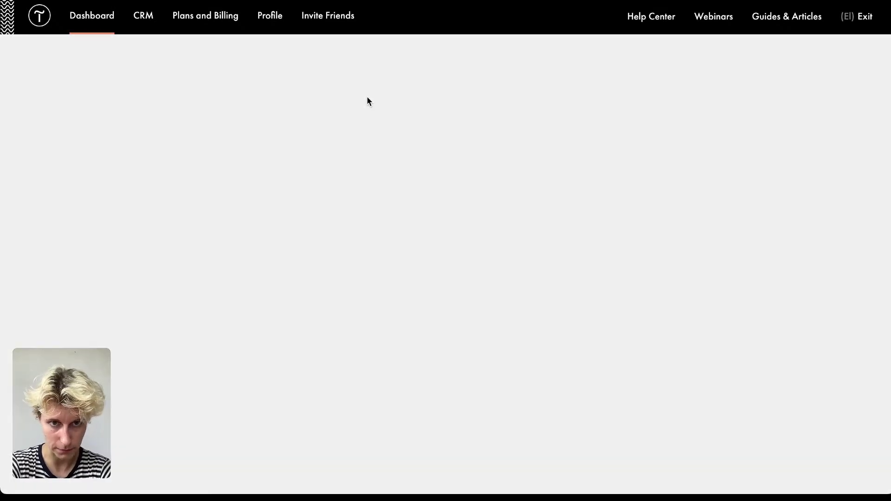
Step: Examine the Google Search Console and Yandex Webmaster sections of the SEO settings, then go back to the HTTPS settings
{"action": "scroll", "coordinate": [456, 316], "scroll_direction": "down", "scroll_amount": 4}
{"action": "scroll", "coordinate": [456, 316], "scroll_direction": "down", "scroll_amount": 4}
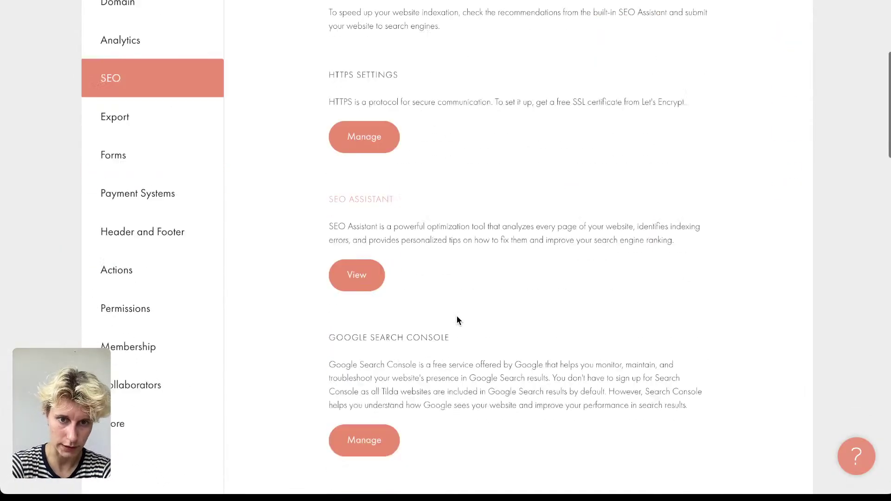
{"action": "left_click_drag", "start_coordinate": [449, 227], "coordinate": [328, 227]}
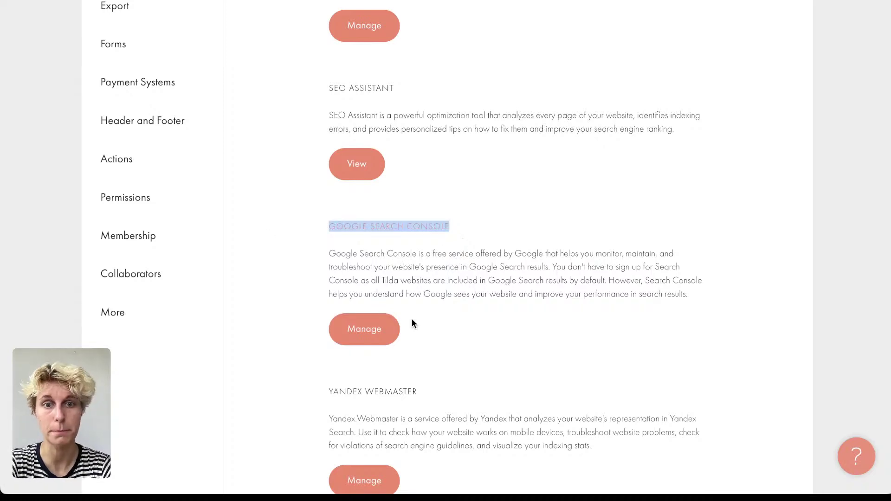
{"action": "left_click", "coordinate": [599, 304]}
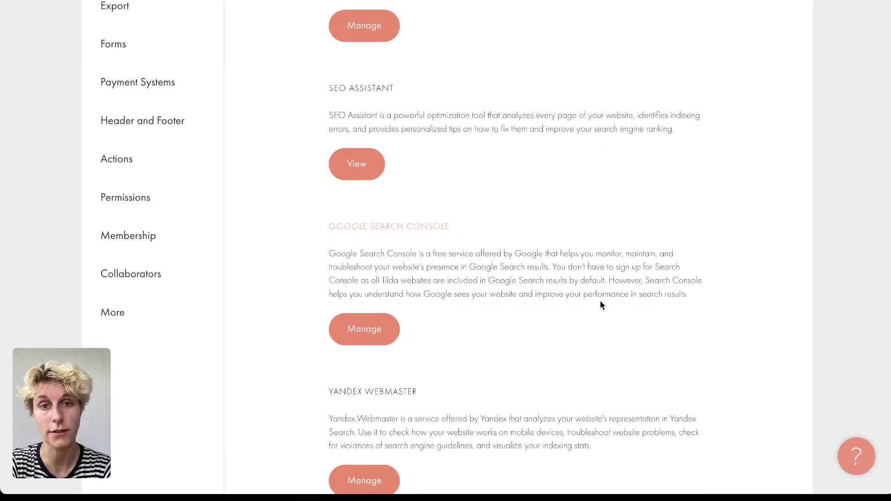
{"action": "scroll", "coordinate": [601, 305], "scroll_direction": "down", "scroll_amount": 1}
{"action": "scroll", "coordinate": [601, 305], "scroll_direction": "up", "scroll_amount": 1}
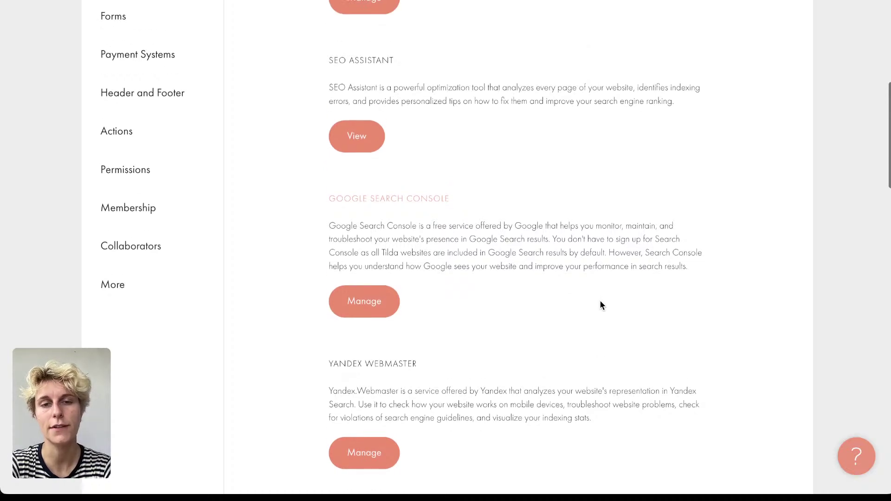
{"action": "scroll", "coordinate": [601, 305], "scroll_direction": "down", "scroll_amount": 1}
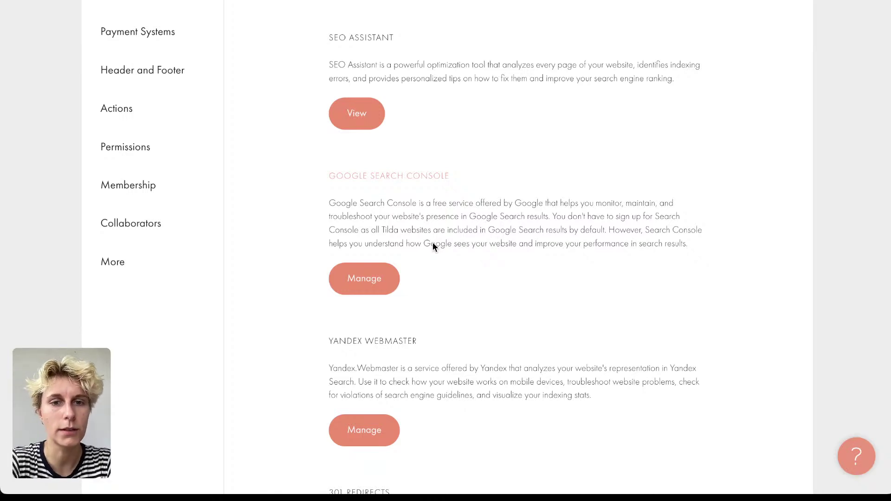
{"action": "scroll", "coordinate": [433, 242], "scroll_direction": "up", "scroll_amount": 10}
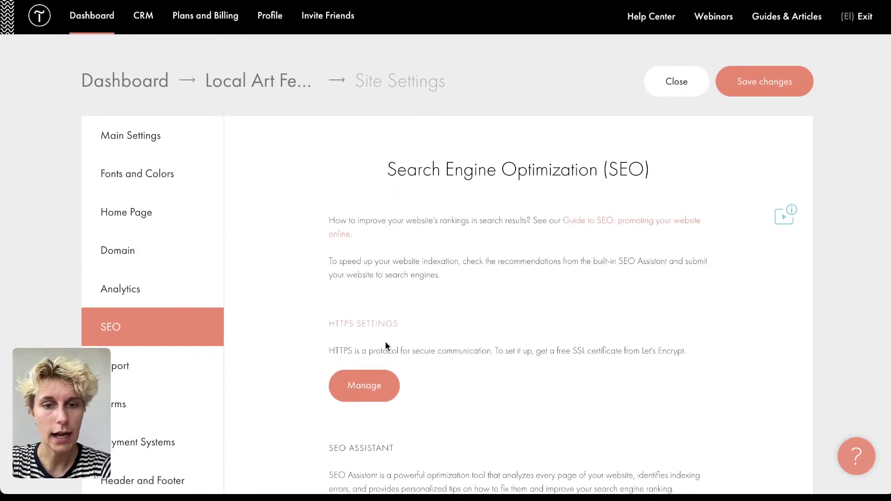
Step: Leave the site settings, set the Design conference page's description to "Festival of local artists in the main square, July 7th" and save
{"action": "left_click", "coordinate": [678, 83]}
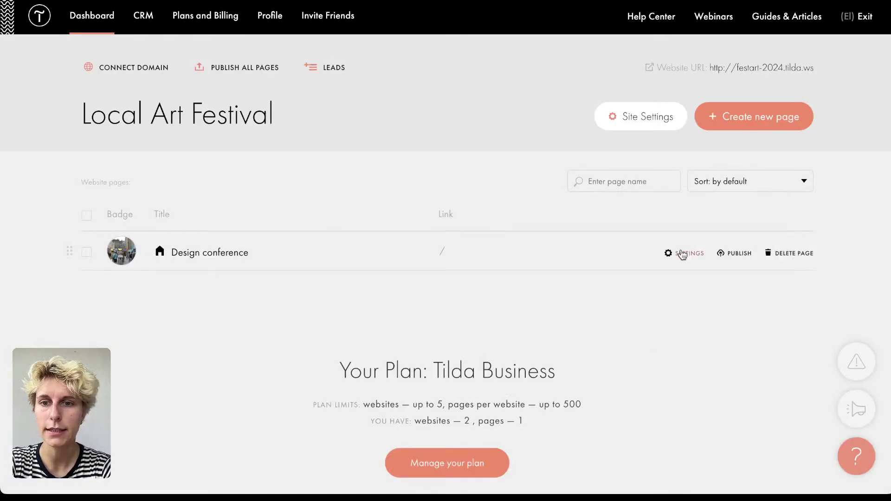
{"action": "left_click", "coordinate": [683, 252]}
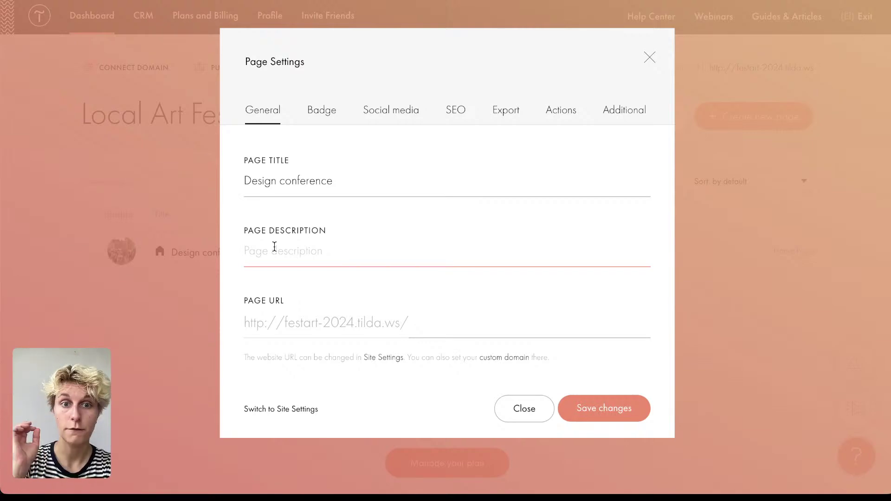
{"action": "left_click", "coordinate": [271, 251]}
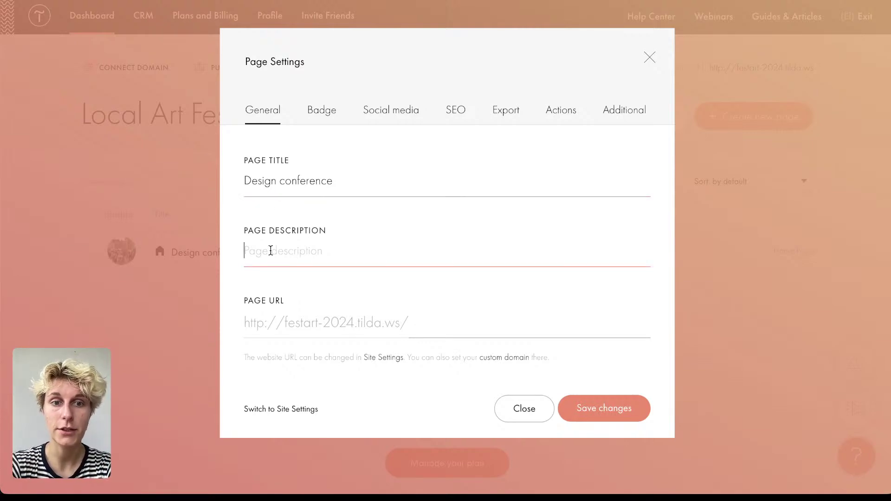
{"action": "left_click", "coordinate": [483, 320]}
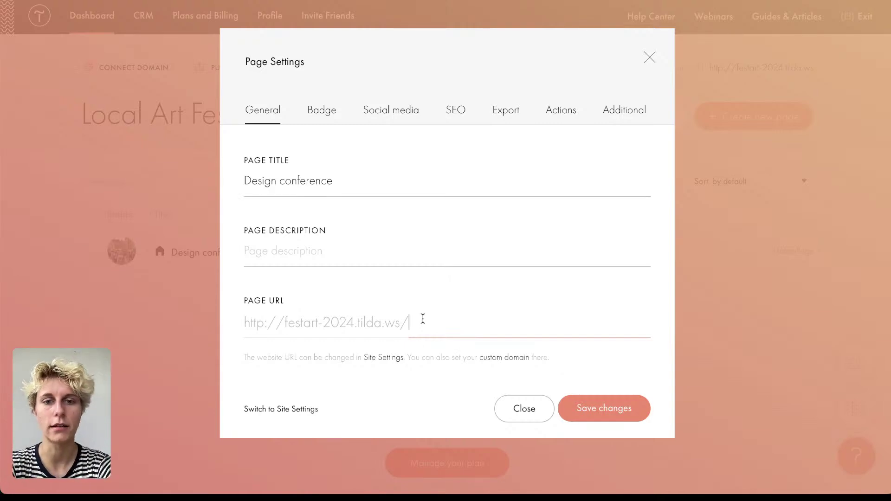
{"action": "left_click", "coordinate": [388, 254]}
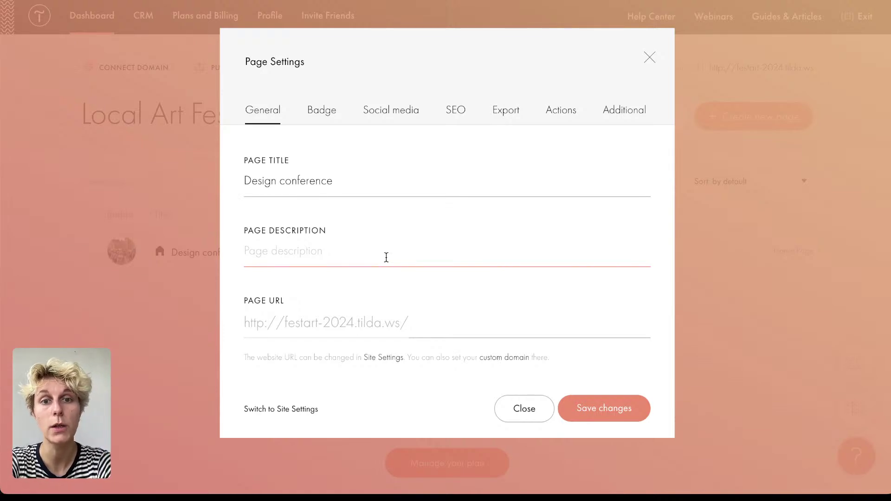
{"action": "type", "text": "F"}
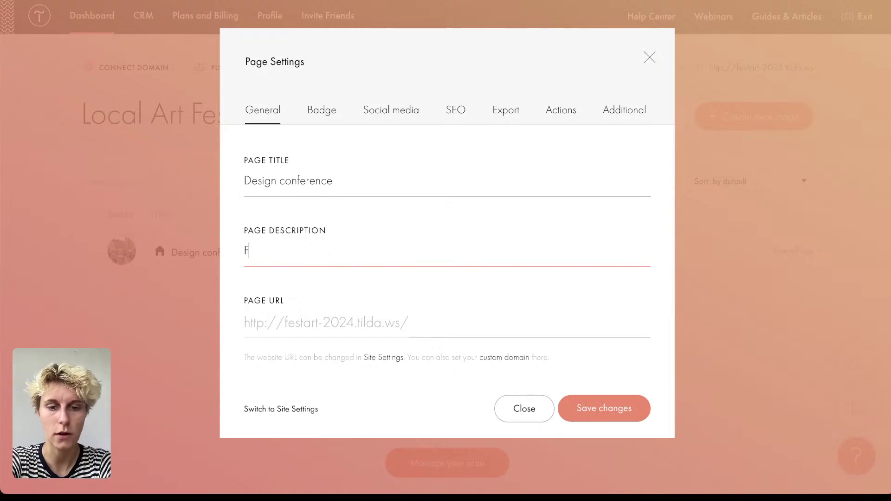
{"action": "type", "text": "estival of lo"}
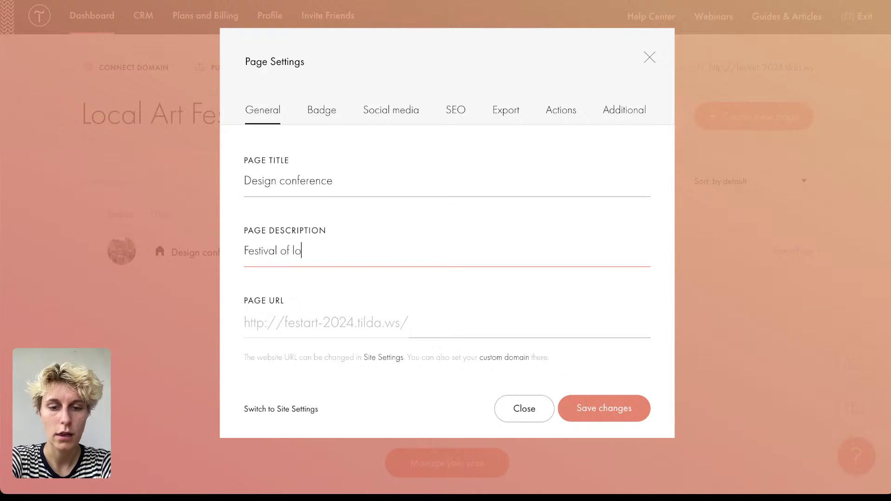
{"action": "type", "text": "cal artists in the main s"}
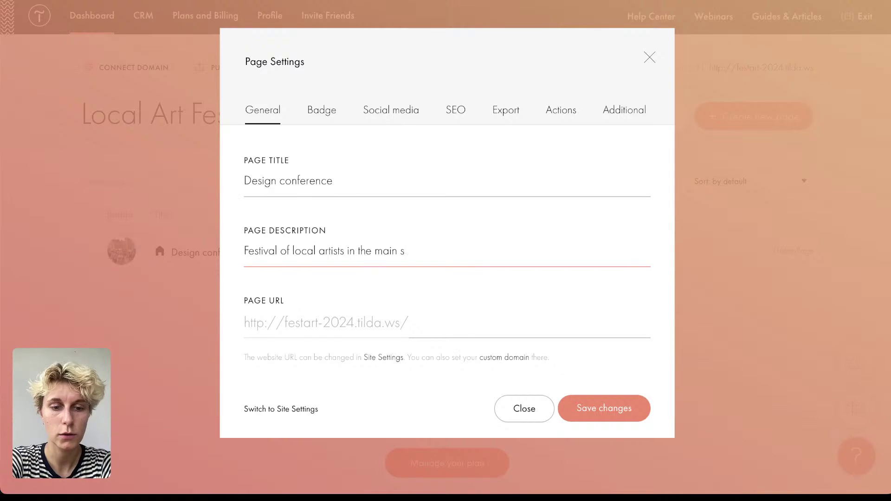
{"action": "type", "text": "quare, Ju"}
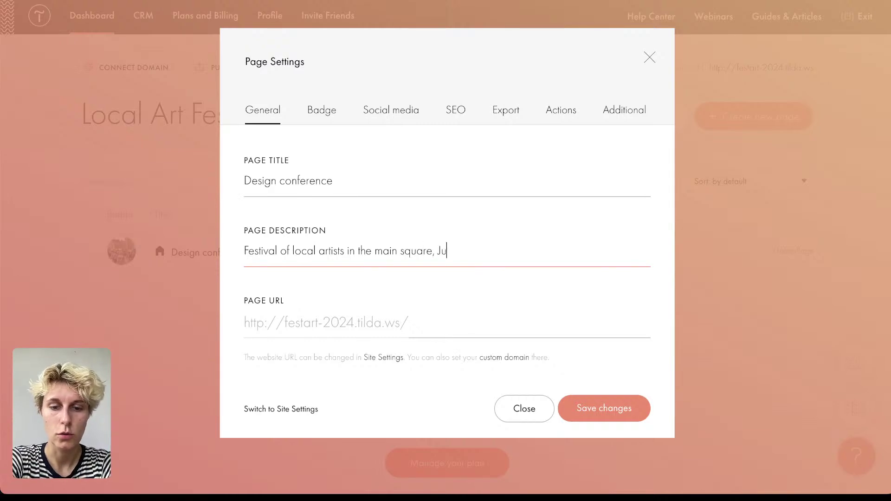
{"action": "type", "text": "ly 7th"}
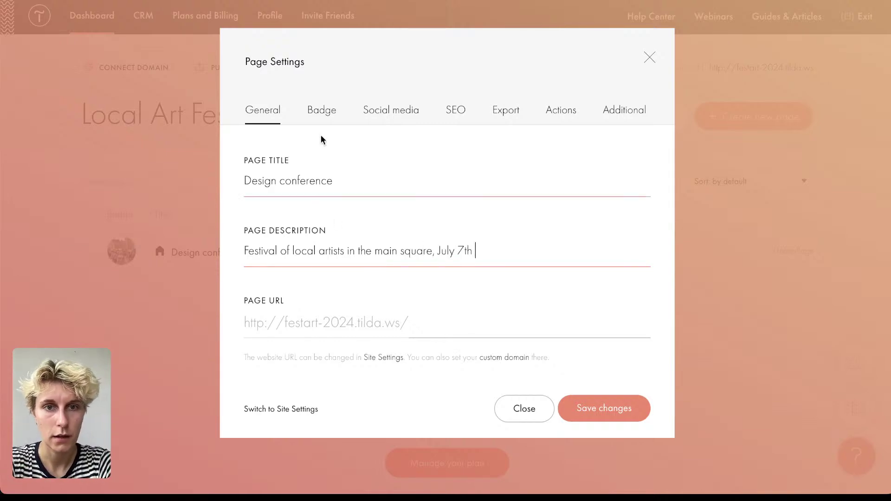
{"action": "left_click", "coordinate": [623, 408]}
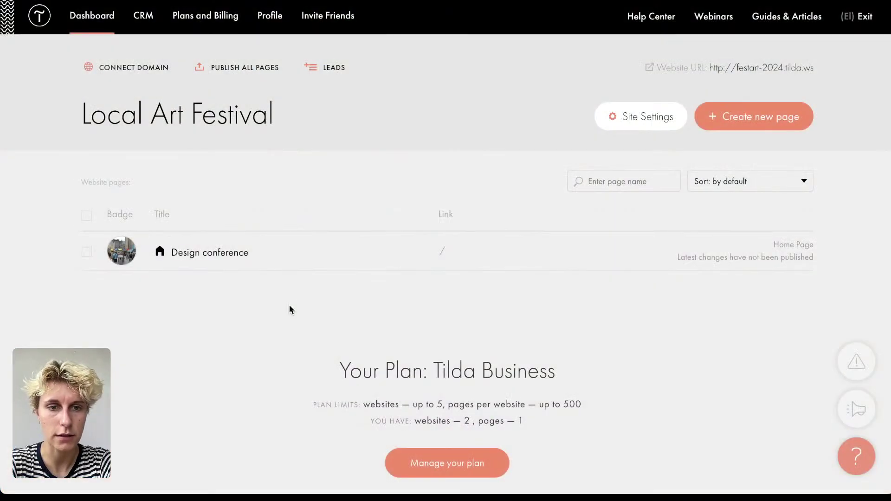
Step: Examine the Design conference page's search results preview, comparing its title, URL and description with the general page settings
{"action": "left_click", "coordinate": [683, 254]}
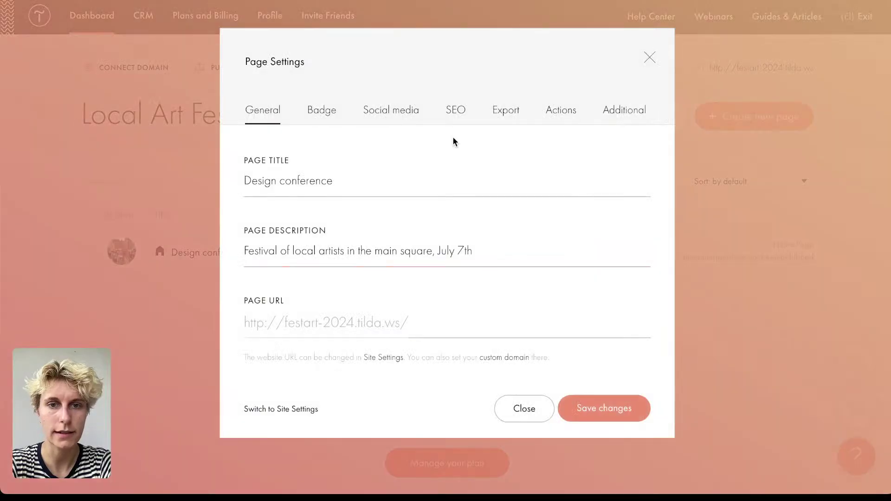
{"action": "left_click", "coordinate": [455, 109]}
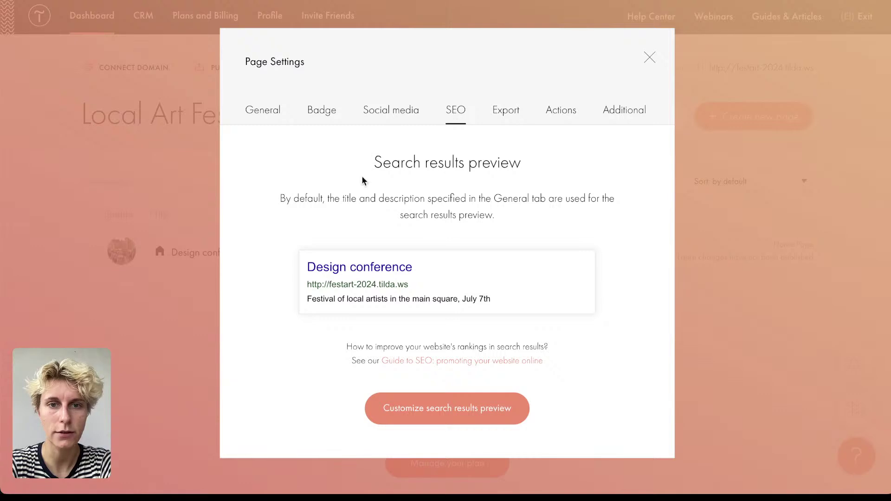
{"action": "left_click_drag", "start_coordinate": [376, 160], "coordinate": [601, 162]}
{"action": "left_click", "coordinate": [447, 199]}
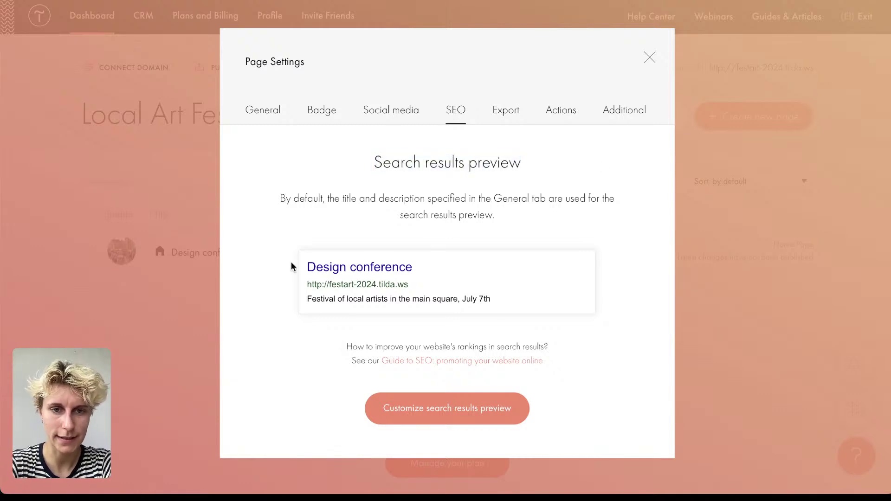
{"action": "left_click_drag", "start_coordinate": [305, 270], "coordinate": [440, 266]}
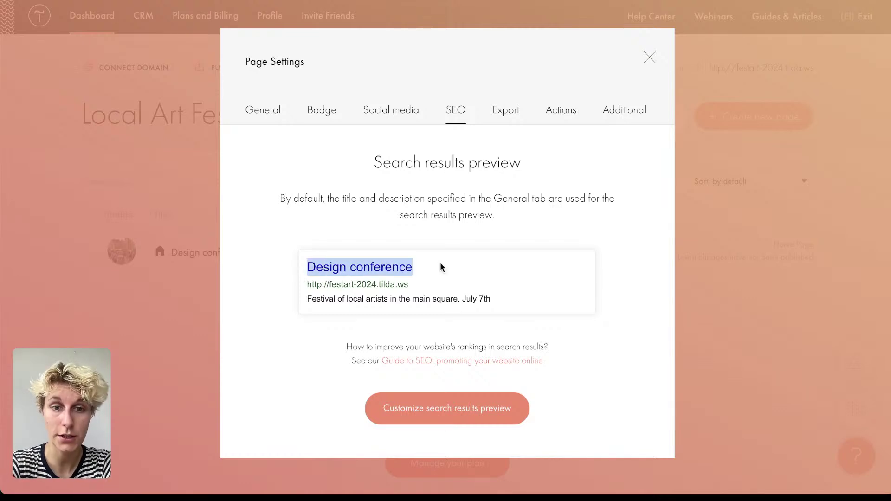
{"action": "left_click", "coordinate": [284, 111]}
{"action": "left_click_drag", "start_coordinate": [242, 161], "coordinate": [424, 149]}
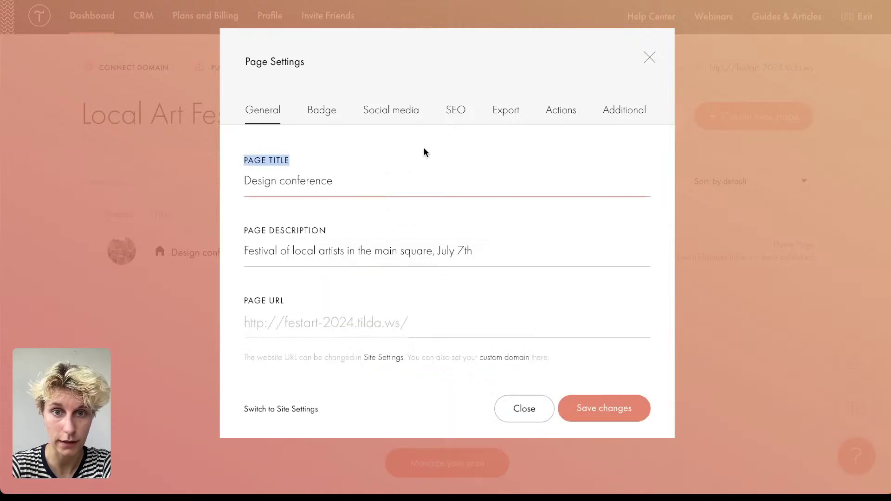
{"action": "left_click", "coordinate": [456, 114]}
{"action": "left_click_drag", "start_coordinate": [308, 287], "coordinate": [440, 291]}
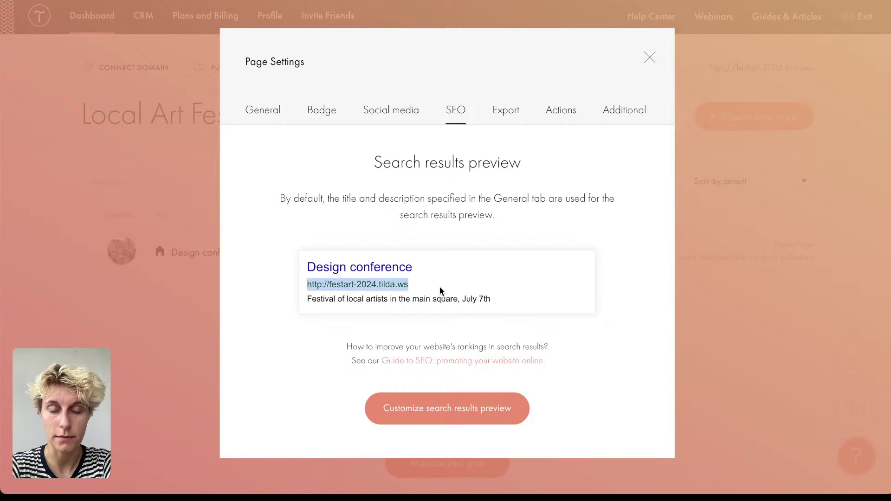
{"action": "left_click", "coordinate": [440, 291]}
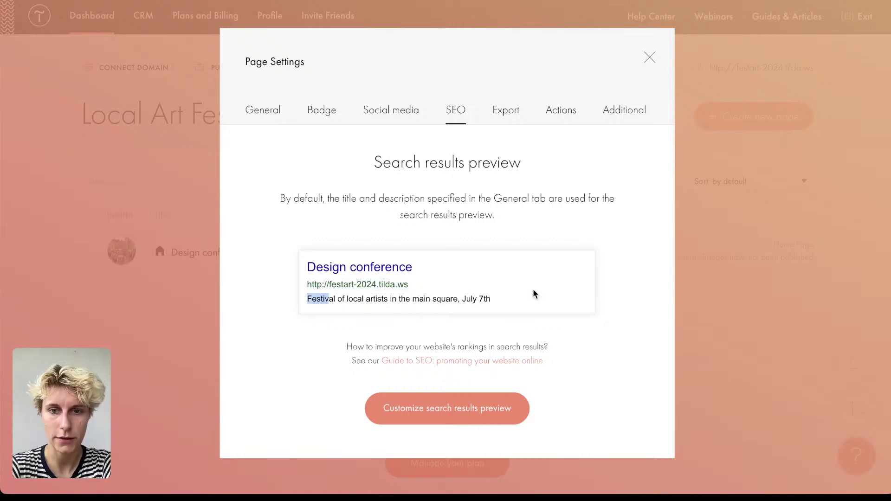
{"action": "left_click_drag", "start_coordinate": [491, 299], "coordinate": [294, 299]}
{"action": "left_click", "coordinate": [294, 299]}
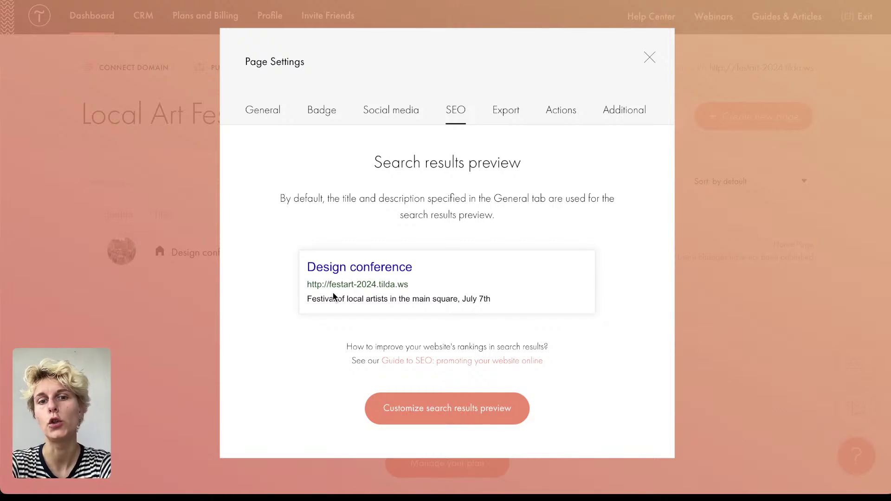
Step: View the page's social share preview and check its image, title, description and URL
{"action": "left_click", "coordinate": [379, 117]}
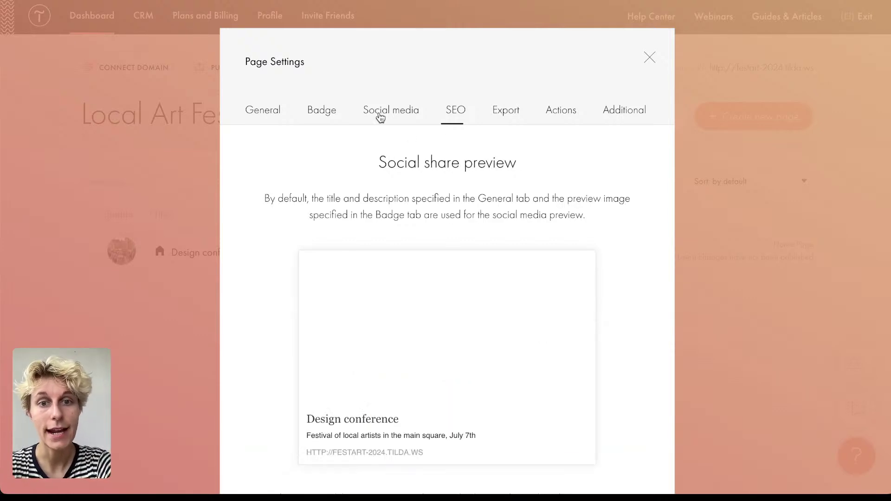
{"action": "scroll", "coordinate": [373, 298], "scroll_direction": "down", "scroll_amount": 3}
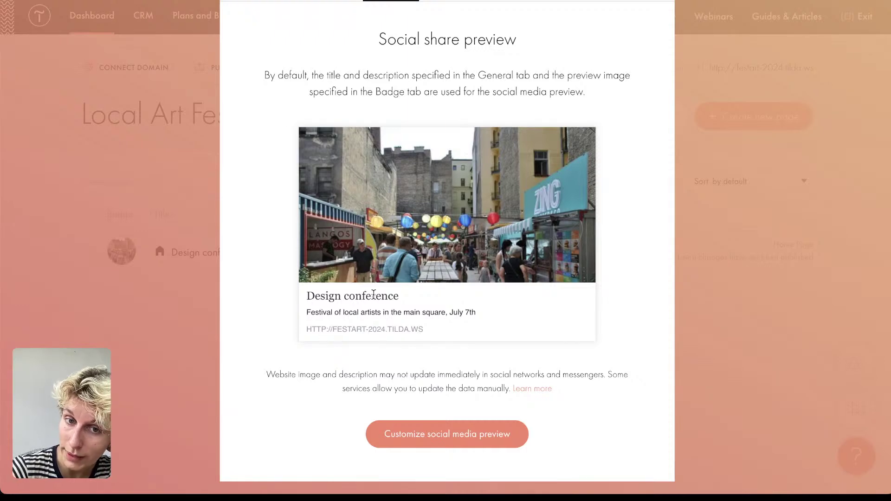
{"action": "left_click_drag", "start_coordinate": [308, 297], "coordinate": [436, 333]}
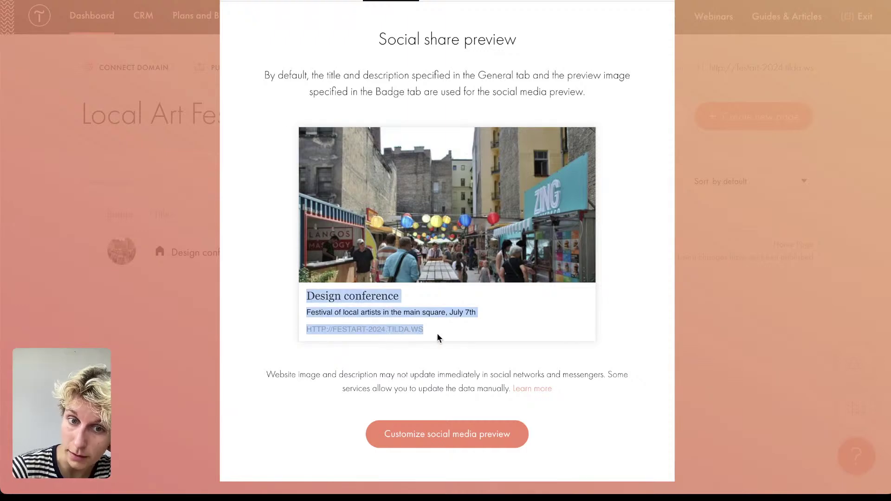
{"action": "left_click", "coordinate": [429, 208]}
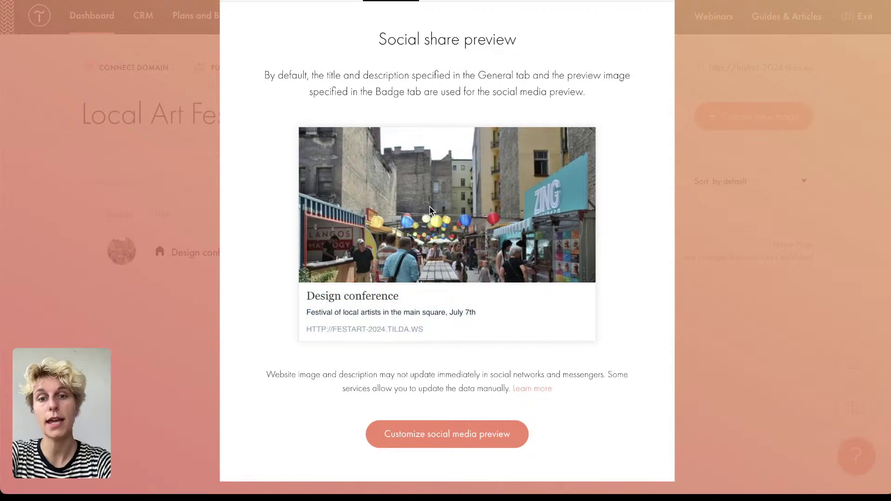
{"action": "scroll", "coordinate": [429, 209], "scroll_direction": "up", "scroll_amount": 3}
Step: Replace the page's badge image with the "Have a NYC Day!" mural photo from the Essentials_Pics folder and save the changes
{"action": "left_click", "coordinate": [327, 113]}
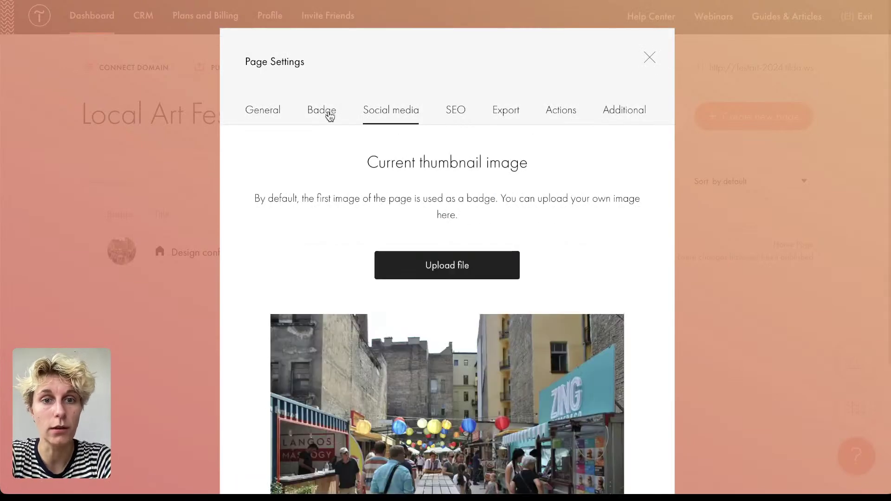
{"action": "scroll", "coordinate": [400, 257], "scroll_direction": "down", "scroll_amount": 4}
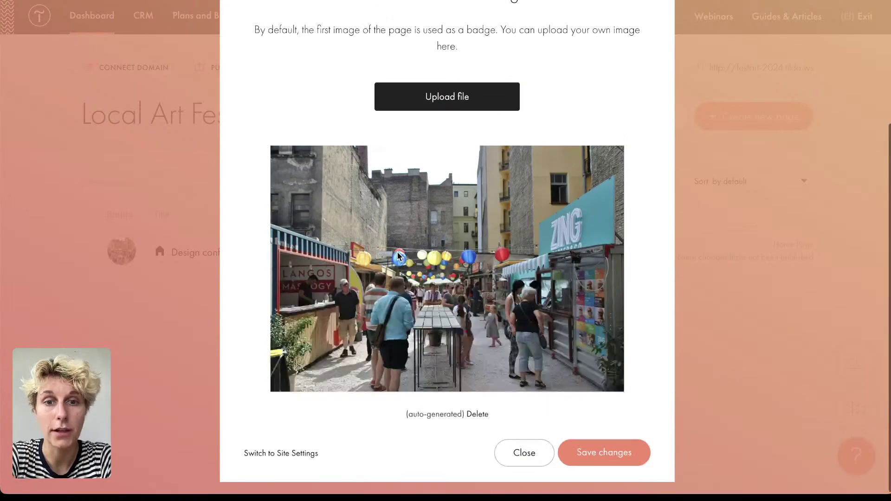
{"action": "left_click", "coordinate": [459, 97]}
{"action": "left_click", "coordinate": [444, 56]}
{"action": "key", "text": "ctrl+Up"}
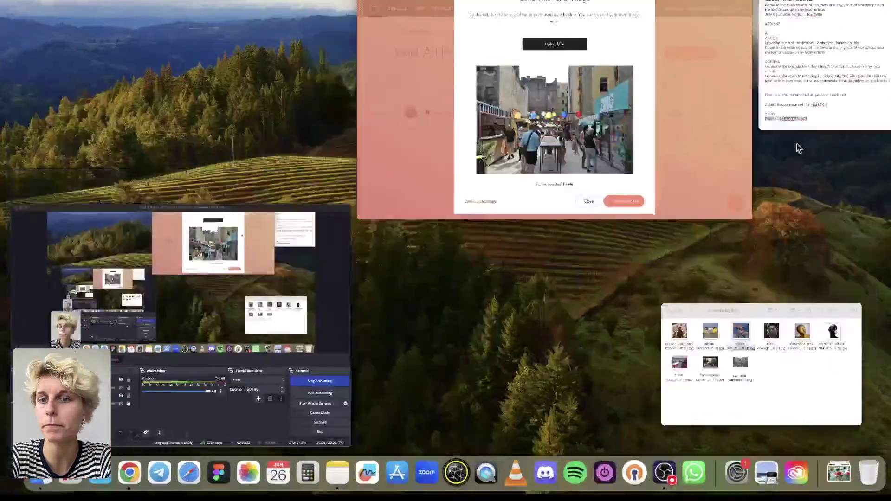
{"action": "left_click", "coordinate": [815, 336]}
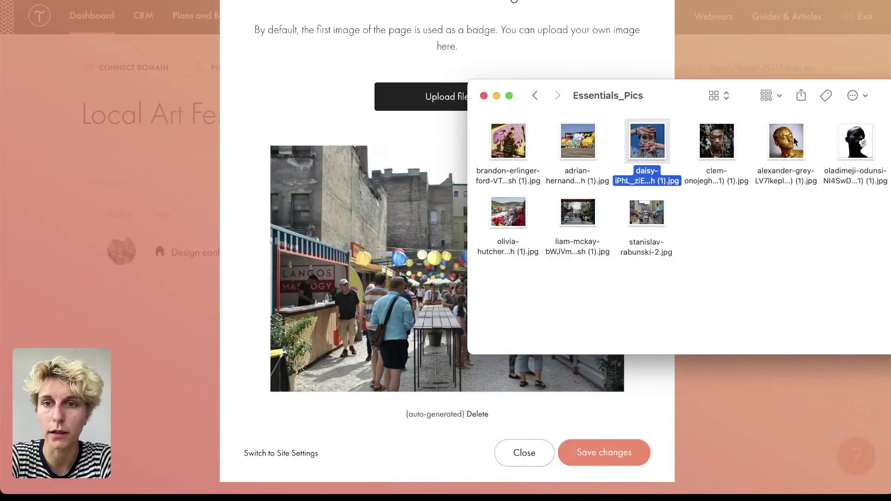
{"action": "left_click", "coordinate": [577, 141]}
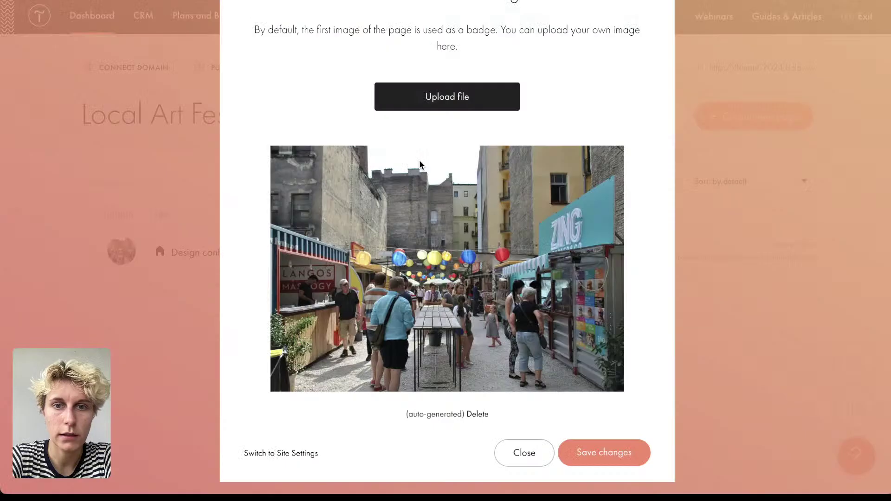
{"action": "key", "text": "ctrl+Up"}
{"action": "left_click", "coordinate": [772, 126]}
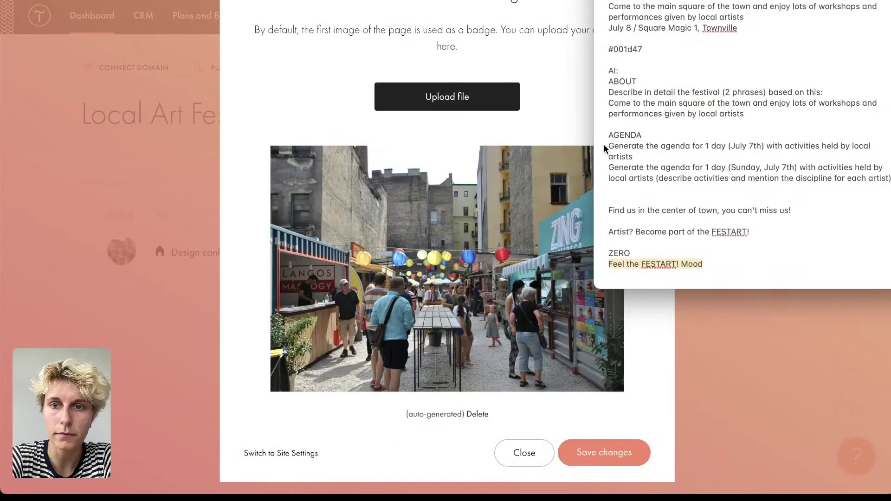
{"action": "key", "text": "super+Tab"}
{"action": "left_click_drag", "start_coordinate": [577, 141], "coordinate": [409, 100]}
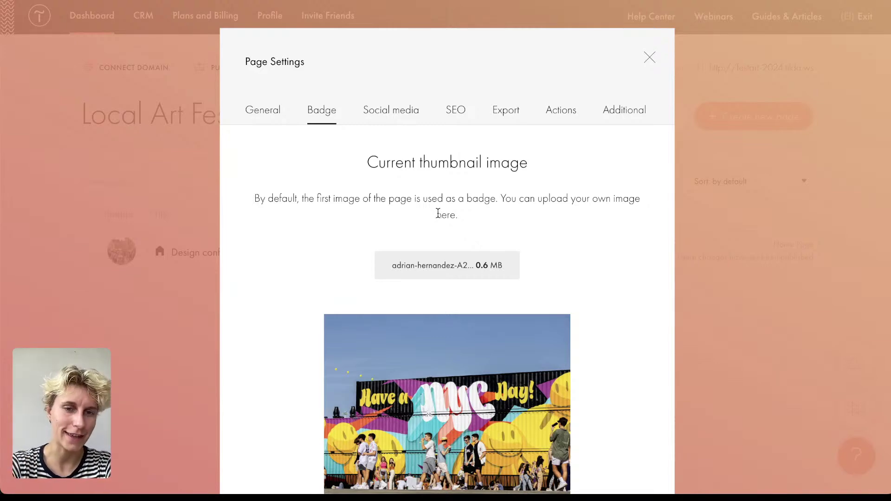
{"action": "scroll", "coordinate": [437, 215], "scroll_direction": "down", "scroll_amount": 4}
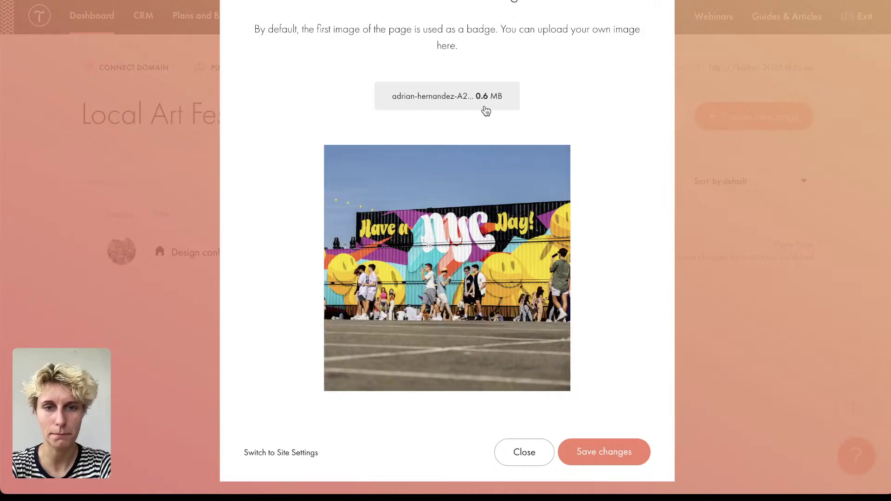
{"action": "left_click", "coordinate": [597, 453]}
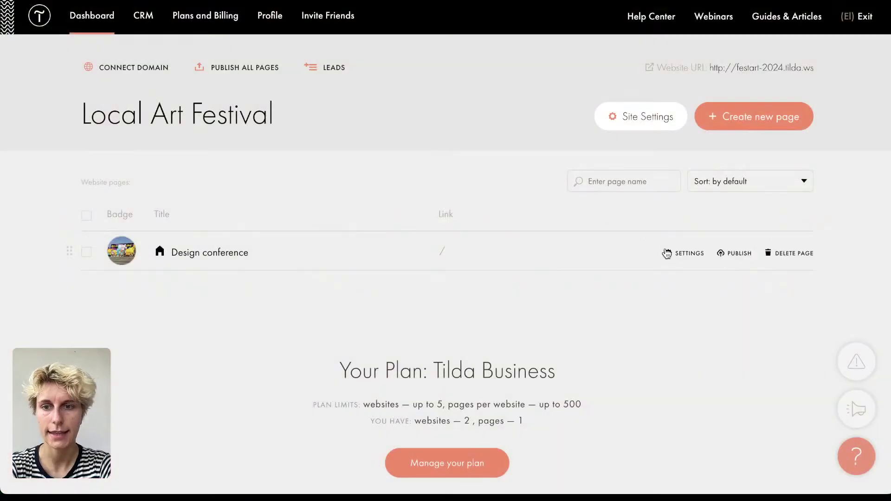
Step: Check the Design conference page's social share preview again and open its customization fields
{"action": "left_click", "coordinate": [667, 254]}
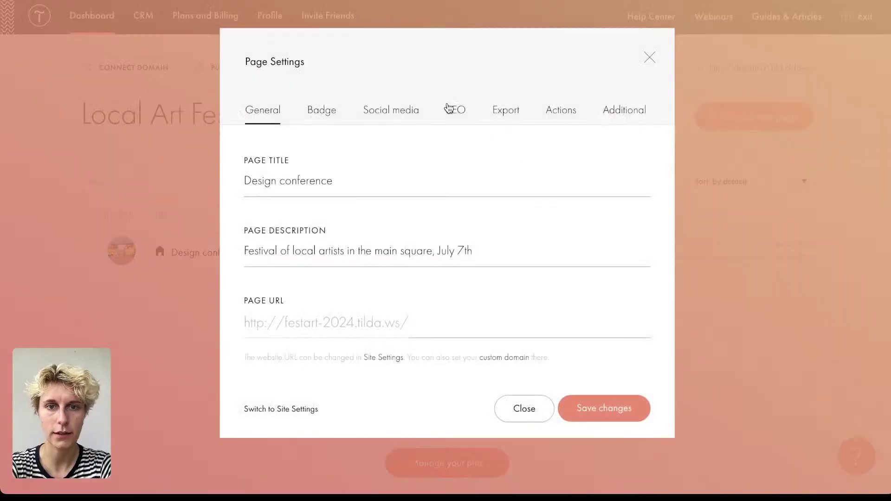
{"action": "left_click", "coordinate": [399, 109]}
{"action": "scroll", "coordinate": [302, 209], "scroll_direction": "down", "scroll_amount": 2}
{"action": "scroll", "coordinate": [302, 209], "scroll_direction": "down", "scroll_amount": 1}
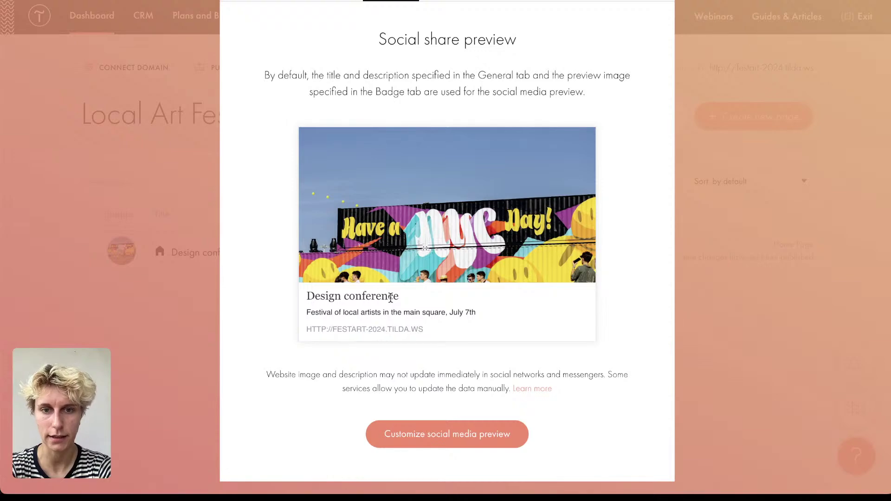
{"action": "left_click", "coordinate": [442, 433]}
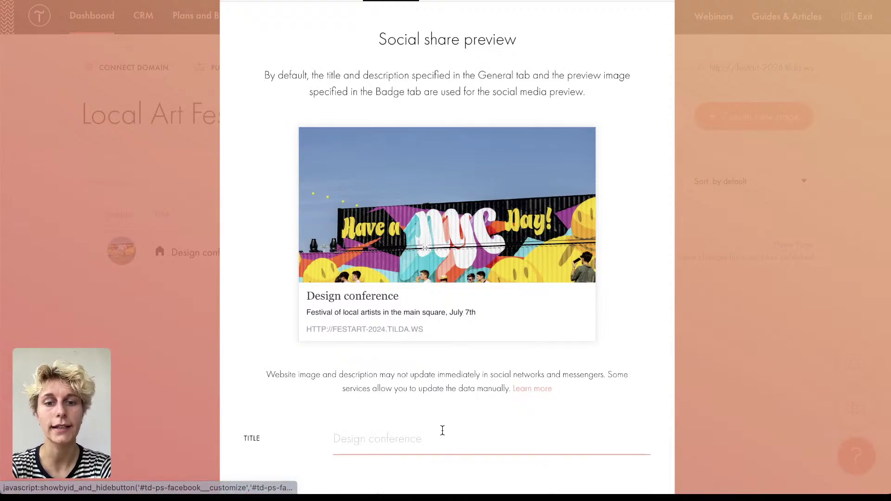
Step: Review the page's customizable social share fields, then open and examine its custom search results fields and indexing options
{"action": "scroll", "coordinate": [442, 435], "scroll_direction": "down", "scroll_amount": 8}
{"action": "scroll", "coordinate": [442, 430], "scroll_direction": "up", "scroll_amount": 2}
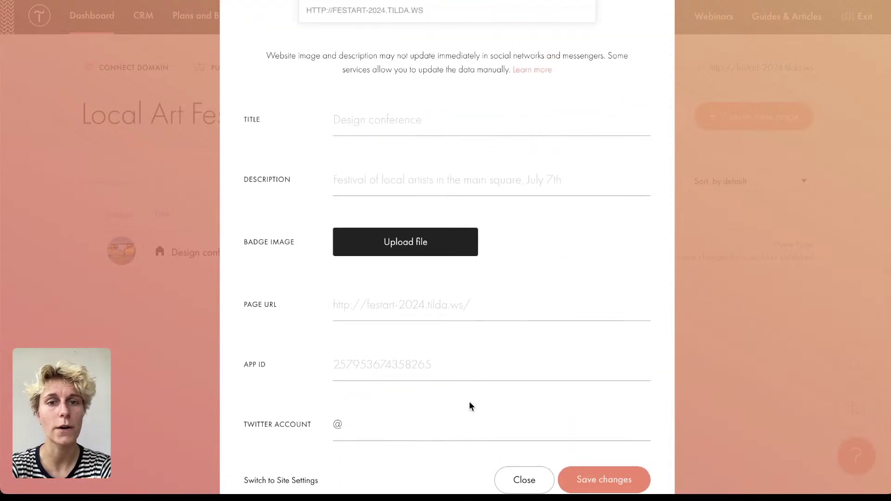
{"action": "scroll", "coordinate": [470, 402], "scroll_direction": "up", "scroll_amount": 10}
{"action": "left_click", "coordinate": [455, 112]}
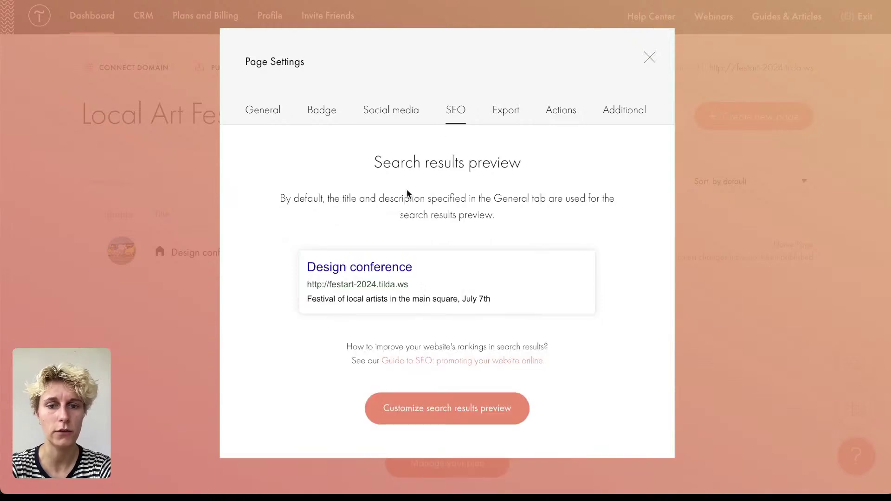
{"action": "left_click", "coordinate": [446, 408]}
{"action": "scroll", "coordinate": [447, 409], "scroll_direction": "down", "scroll_amount": 7}
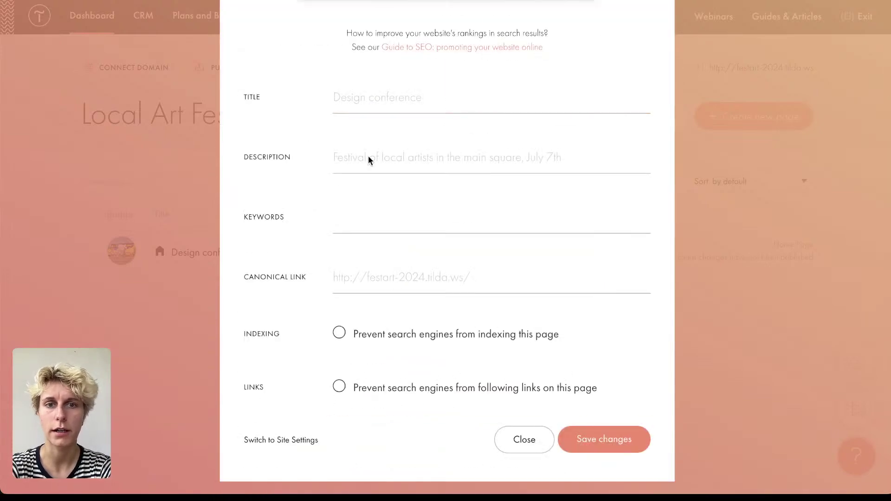
Step: Examine the page's additional settings, from micro animations and labels to head-section HTML code, trash bin and template options
{"action": "scroll", "coordinate": [428, 347], "scroll_direction": "up", "scroll_amount": 10}
{"action": "left_click", "coordinate": [624, 110]}
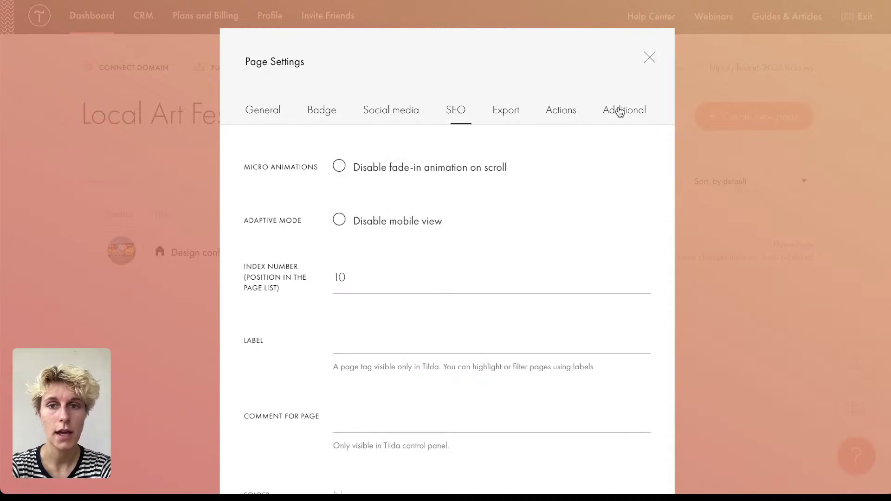
{"action": "scroll", "coordinate": [323, 167], "scroll_direction": "down", "scroll_amount": 15}
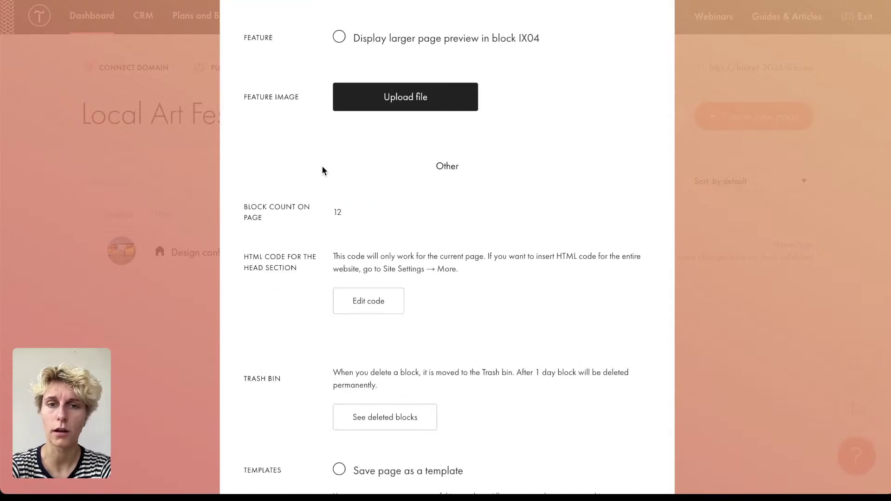
{"action": "scroll", "coordinate": [323, 170], "scroll_direction": "down", "scroll_amount": 5}
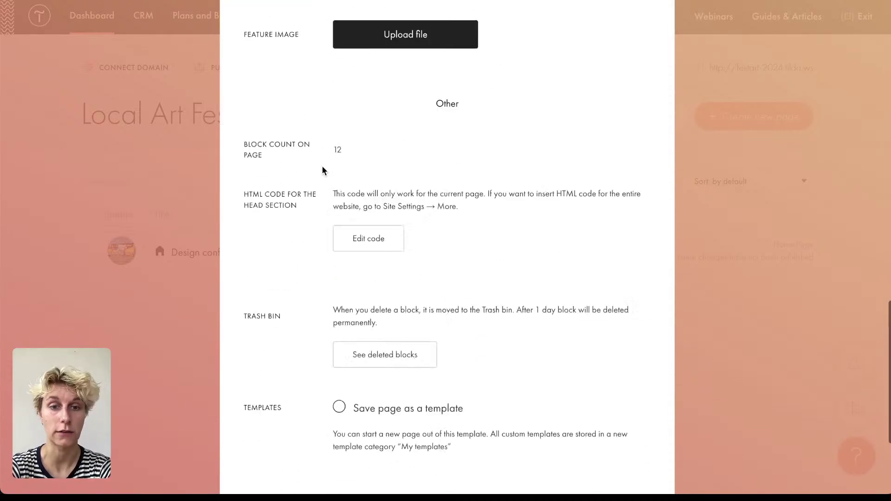
Step: Go over the page's general, badge, social media and SEO settings once more, and close the page settings
{"action": "scroll", "coordinate": [323, 170], "scroll_direction": "up", "scroll_amount": 15}
{"action": "left_click", "coordinate": [272, 110]}
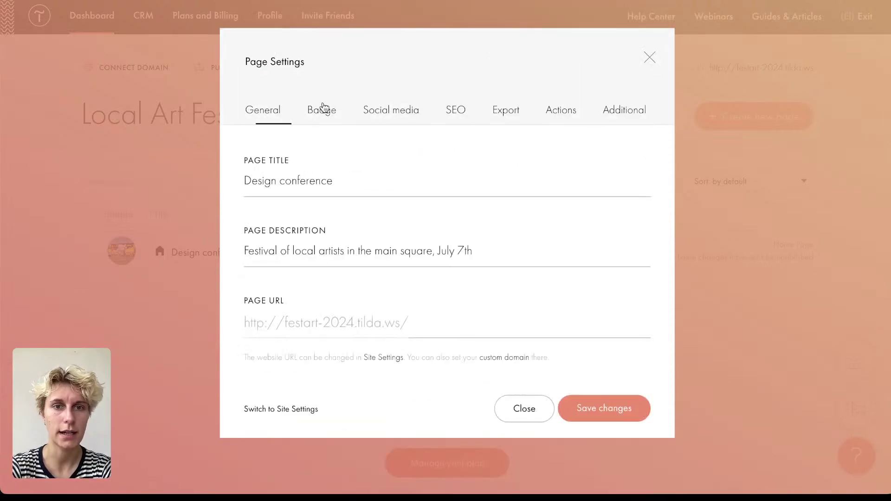
{"action": "left_click", "coordinate": [322, 108]}
{"action": "left_click", "coordinate": [362, 114]}
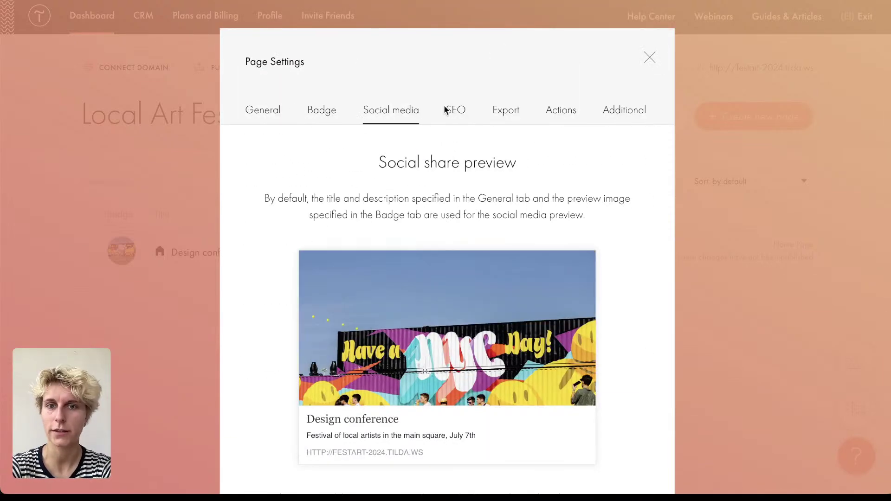
{"action": "left_click", "coordinate": [456, 110]}
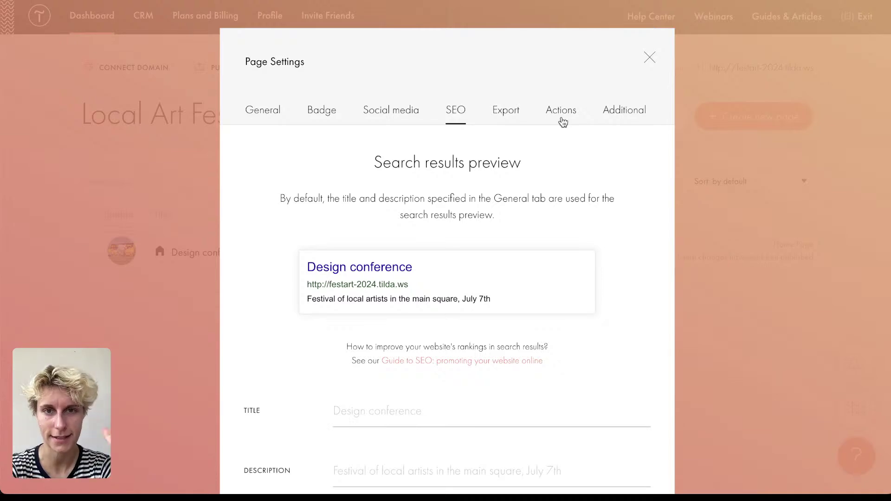
{"action": "left_click", "coordinate": [650, 57]}
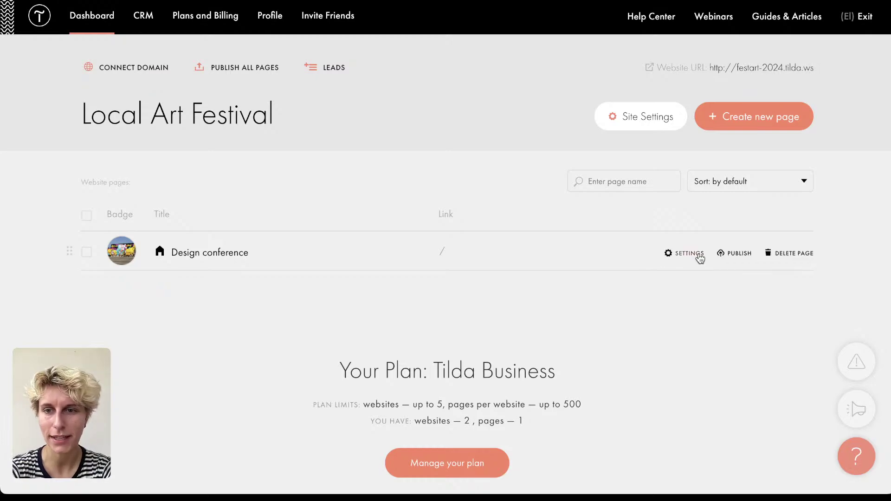
Step: Reopen the Design conference page's settings, view the actions available for the page, and close the settings
{"action": "left_click", "coordinate": [690, 253]}
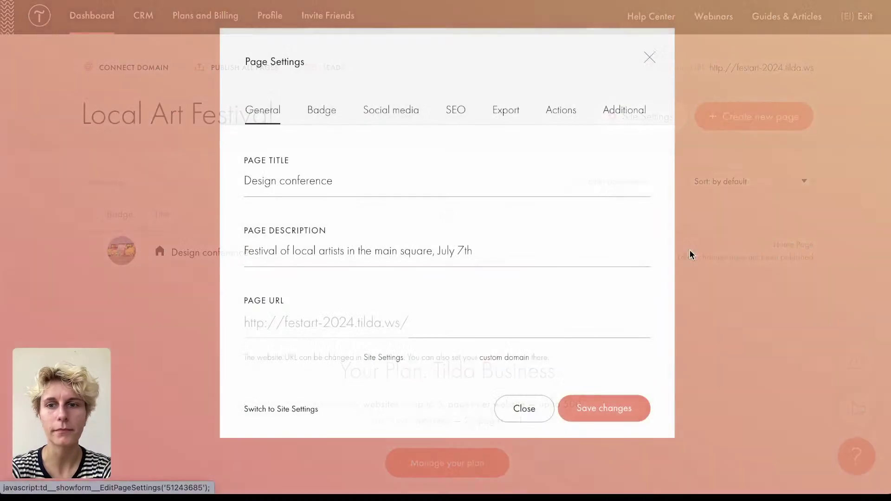
{"action": "left_click", "coordinate": [564, 109]}
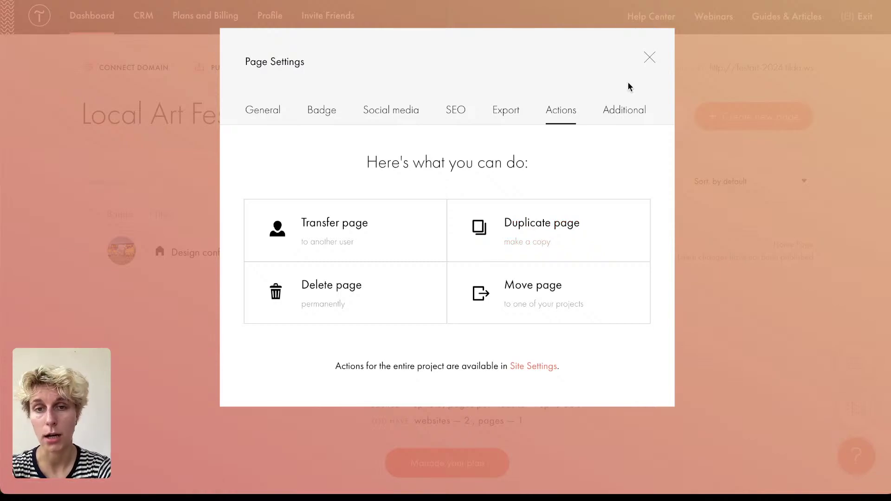
{"action": "left_click", "coordinate": [649, 58]}
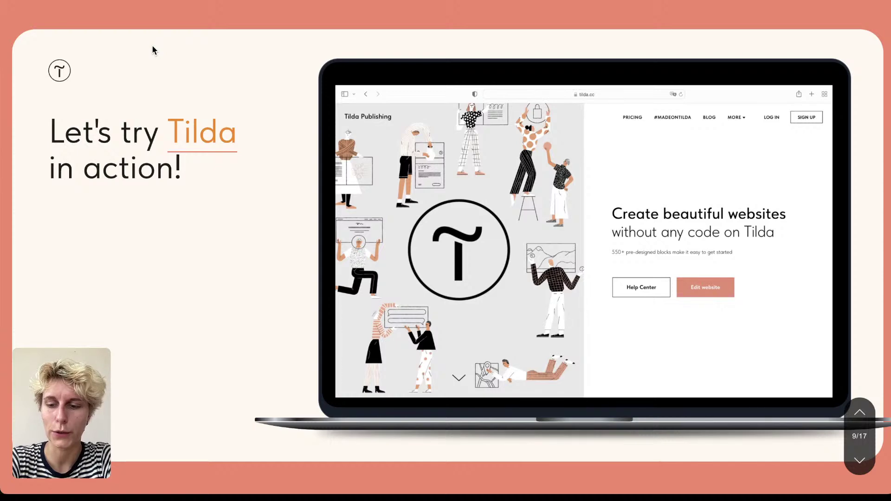
{"action": "key", "text": "Down"}
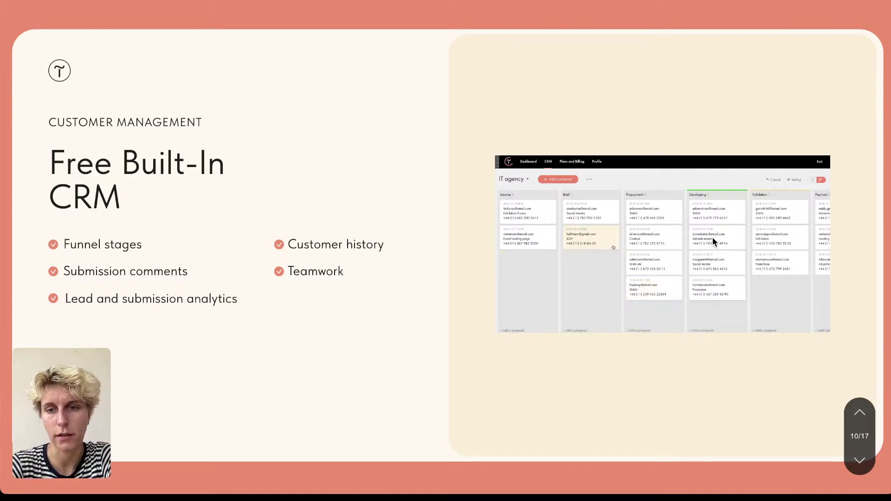
{"action": "key", "text": "Down"}
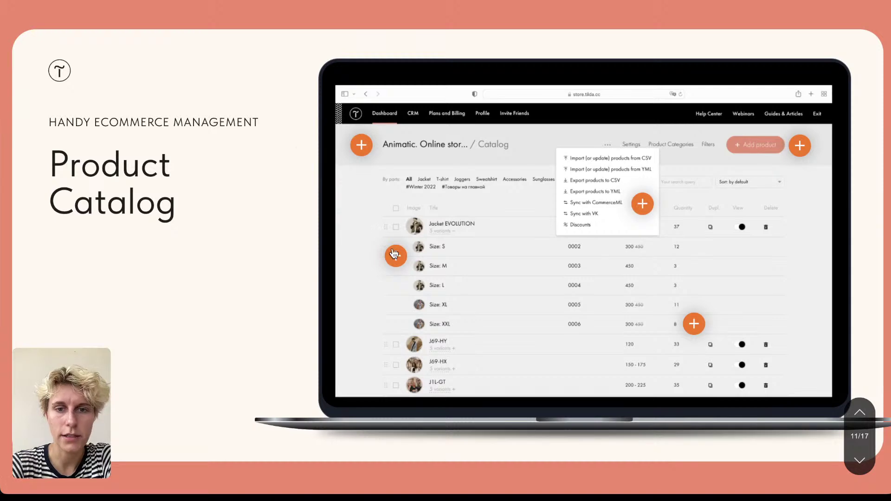
{"action": "left_click", "coordinate": [397, 256]}
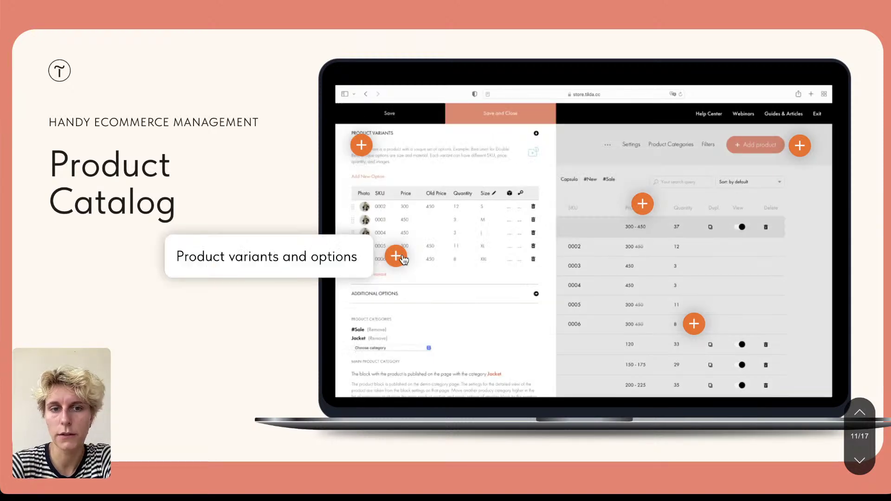
{"action": "left_click", "coordinate": [403, 259]}
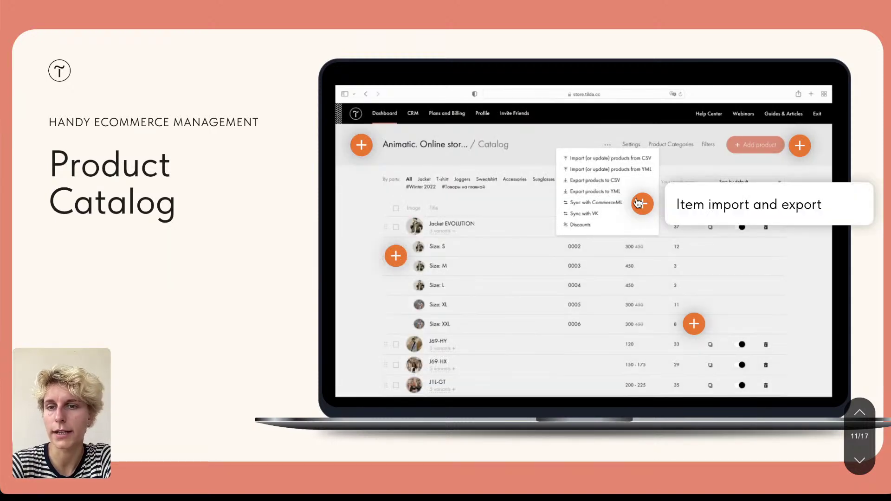
{"action": "mouse_move", "coordinate": [696, 334]}
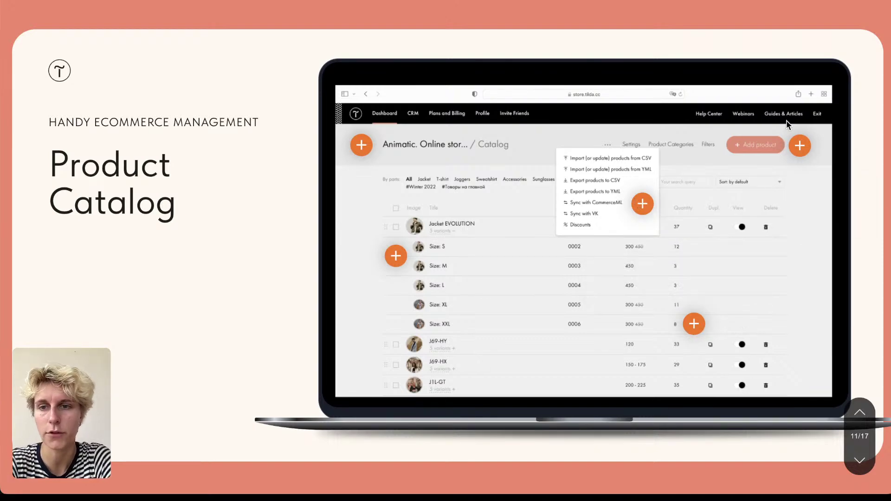
{"action": "mouse_move", "coordinate": [807, 147]}
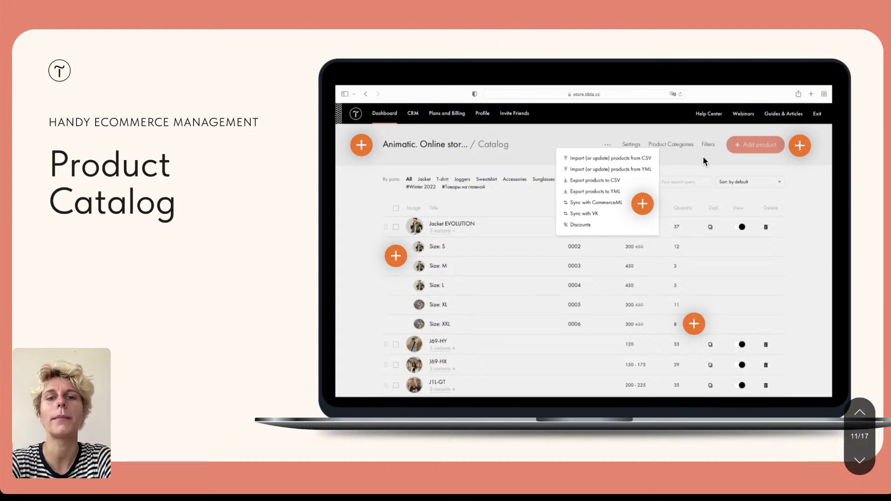
{"action": "mouse_move", "coordinate": [364, 147]}
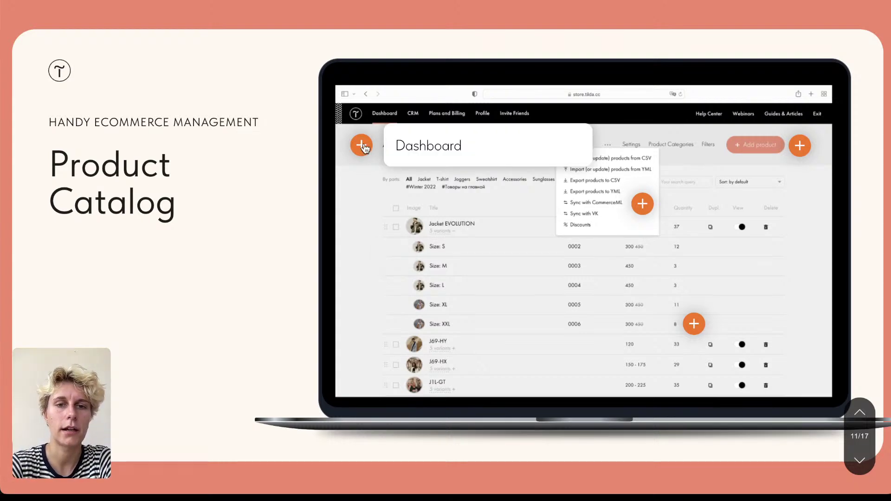
{"action": "key", "text": "Down"}
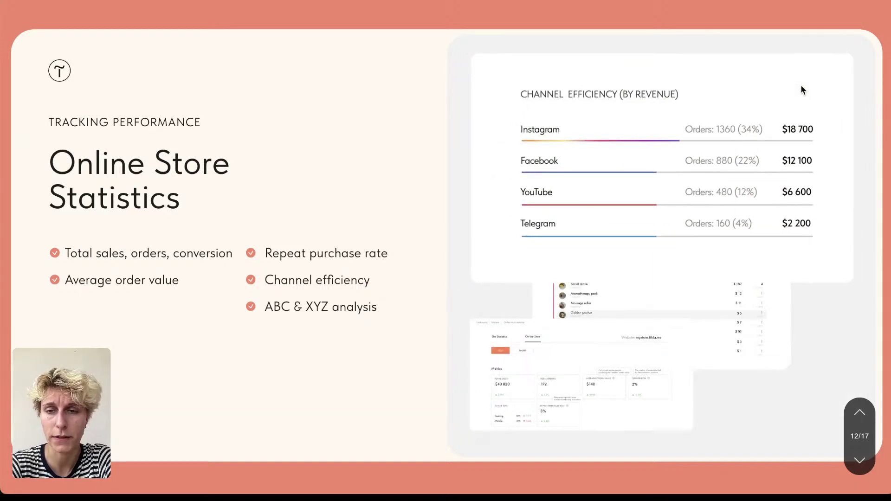
{"action": "key", "text": "Down"}
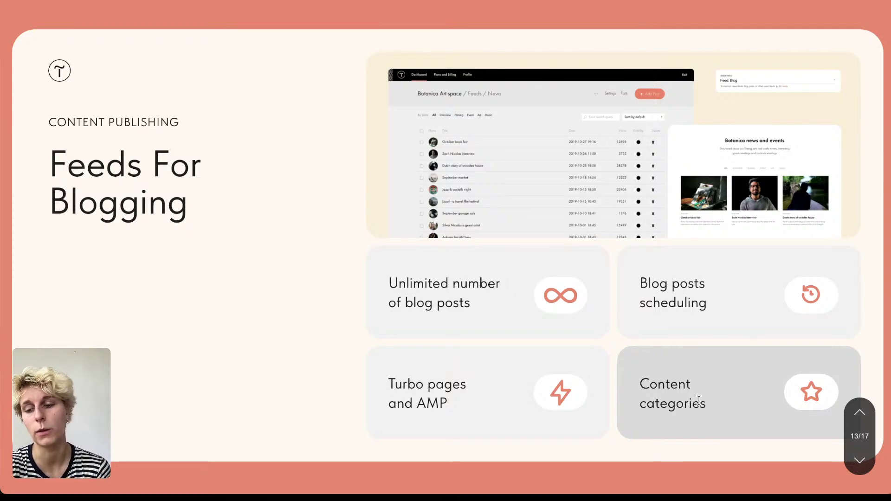
{"action": "scroll", "coordinate": [698, 400], "scroll_direction": "down", "scroll_amount": 1}
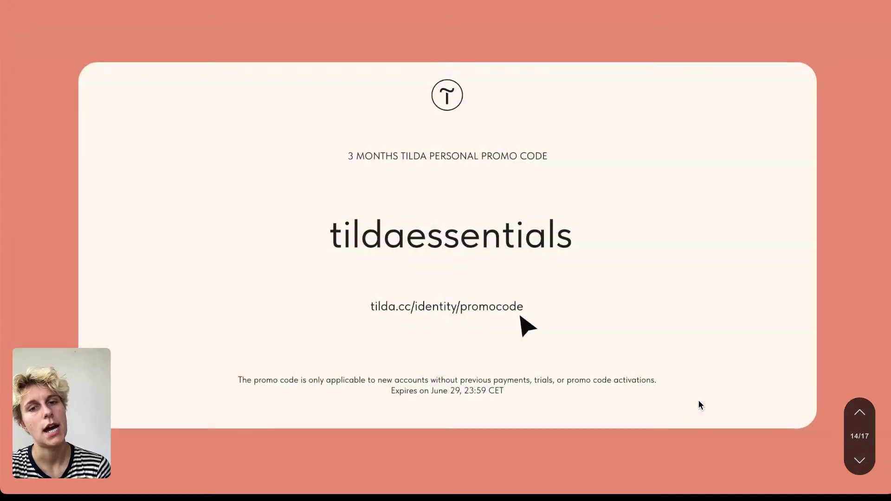